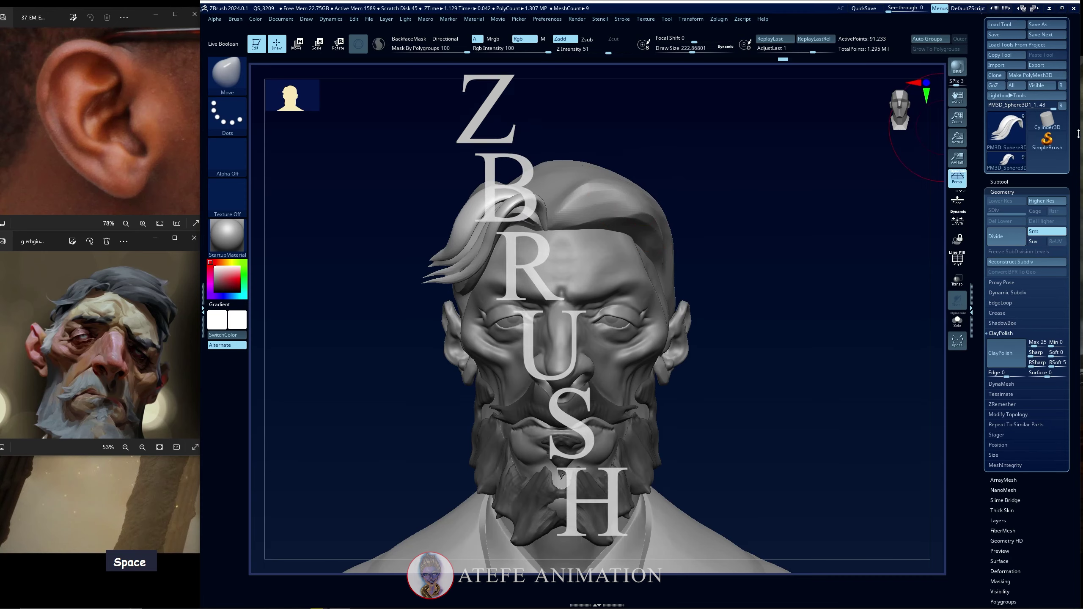
Insert a cube as a new subtool after the curved hair strand and isolate it with Solo
left_click(999, 183)
left_click(1041, 439)
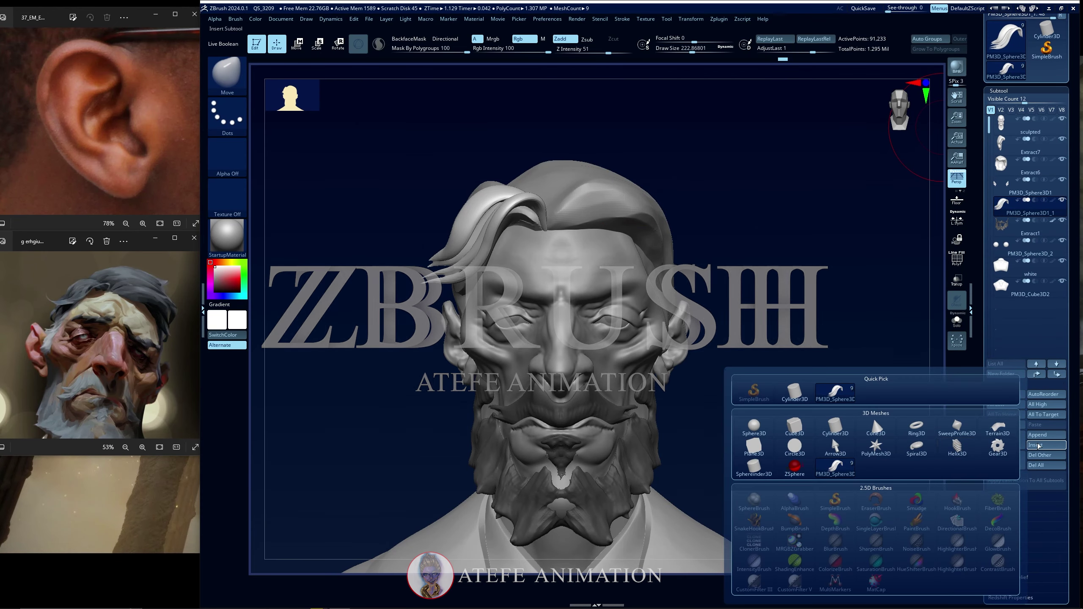
left_click(797, 429)
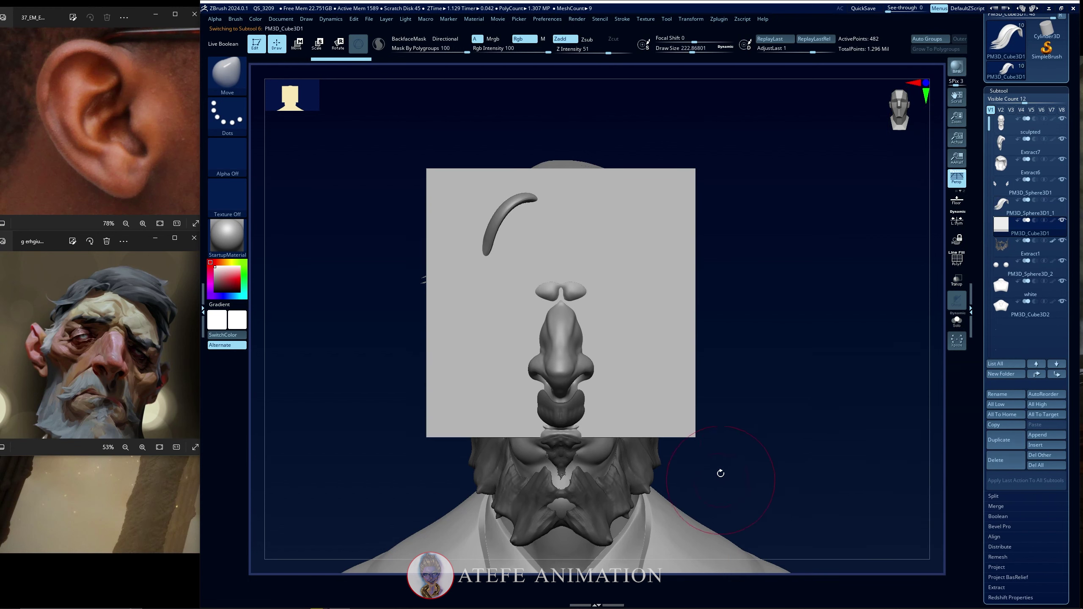
key("slash")
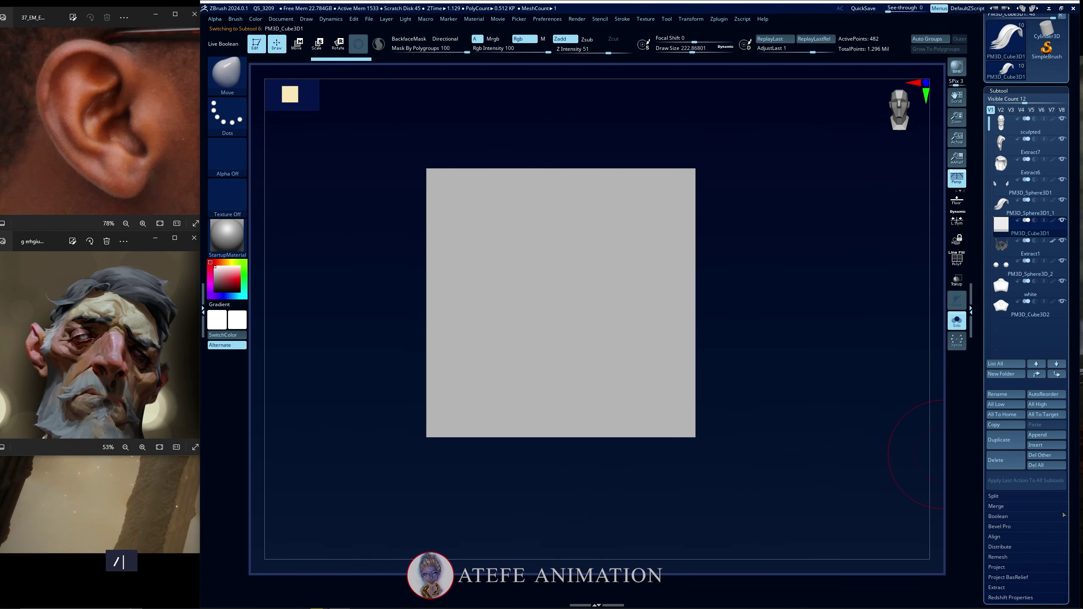
Scale the cube down along its depth into a narrow upright block
left_click_drag(1072, 508, 1071, 437)
left_click_drag(793, 403, 757, 401)
key("w")
left_click_drag(633, 303, 734, 312)
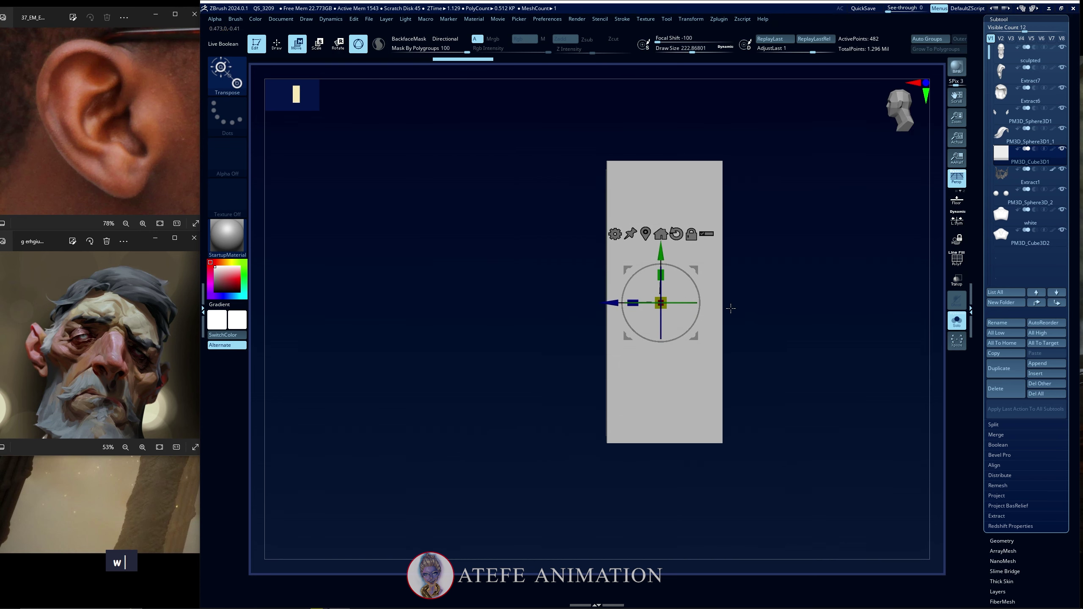
Mask the front half of the block, adjust the mask, and scale the back half to taper it
key("q")
mouse_move(560, 146)
left_mouse_down("ctrl")
mouse_move(642, 382)
mouse_move(665, 490)
mouse_move(641, 503)
mouse_move(660, 477)
left_mouse_up("ctrl")
left_click(645, 497, "ctrl")
left_click(700, 381, "ctrl")
left_click(686, 396, "ctrl")
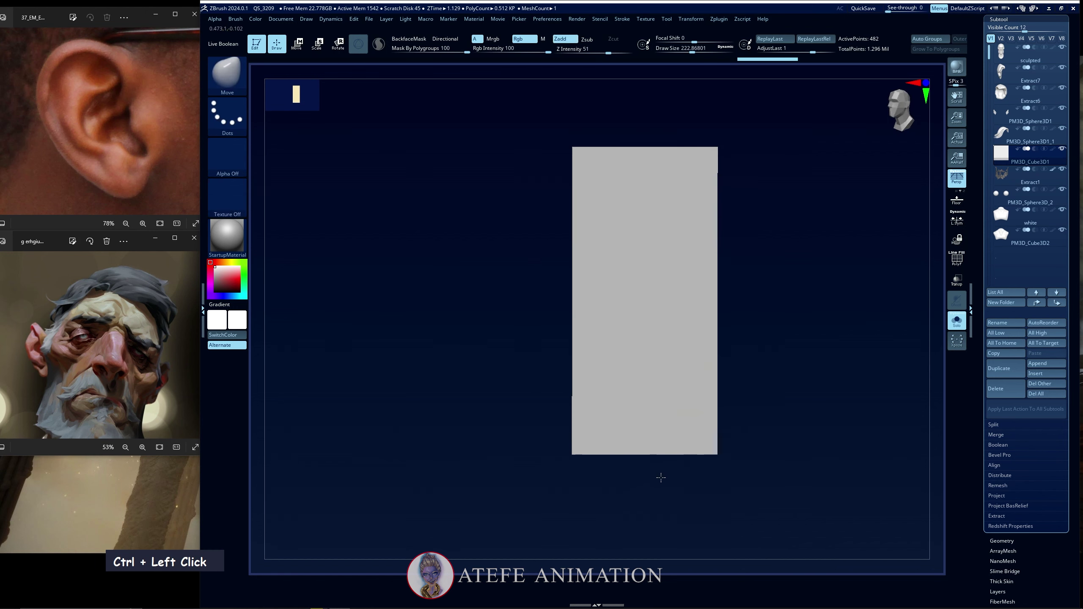
key("w")
left_click_drag(613, 301, 639, 301)
left_click_drag(723, 309, 698, 310, "shift")
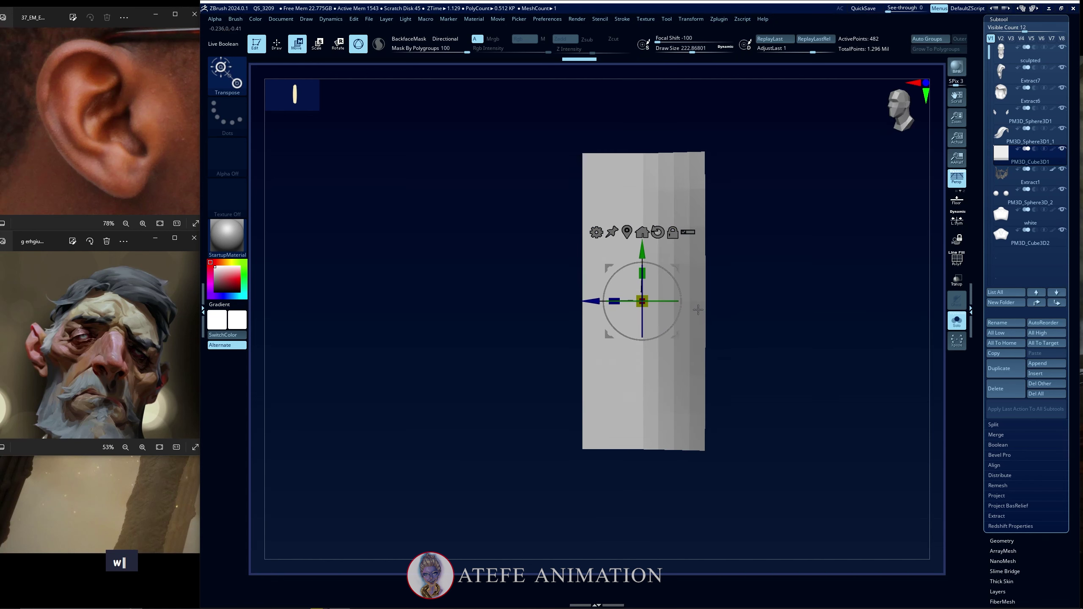
key("q")
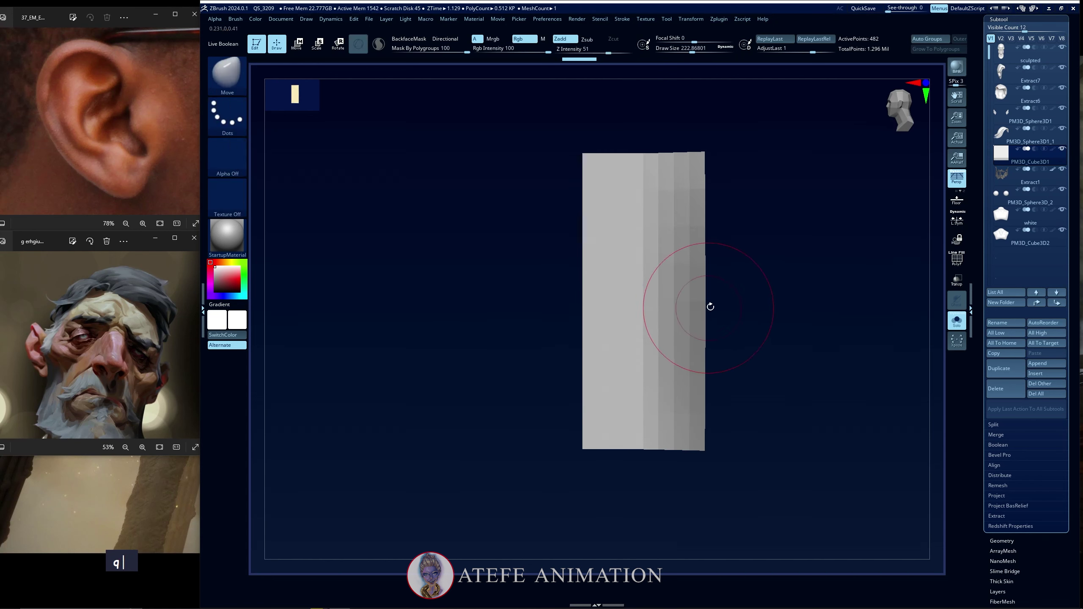
Mask along the block's front side, scale its width into a narrow front ridge, and clear the mask
mouse_move(716, 309)
left_mouse_down()
mouse_move(752, 300)
mouse_move(761, 329)
mouse_move(724, 325)
left_mouse_up()
left_click_drag(529, 104, 589, 505, "ctrl")
left_click(685, 380, "ctrl")
key("w")
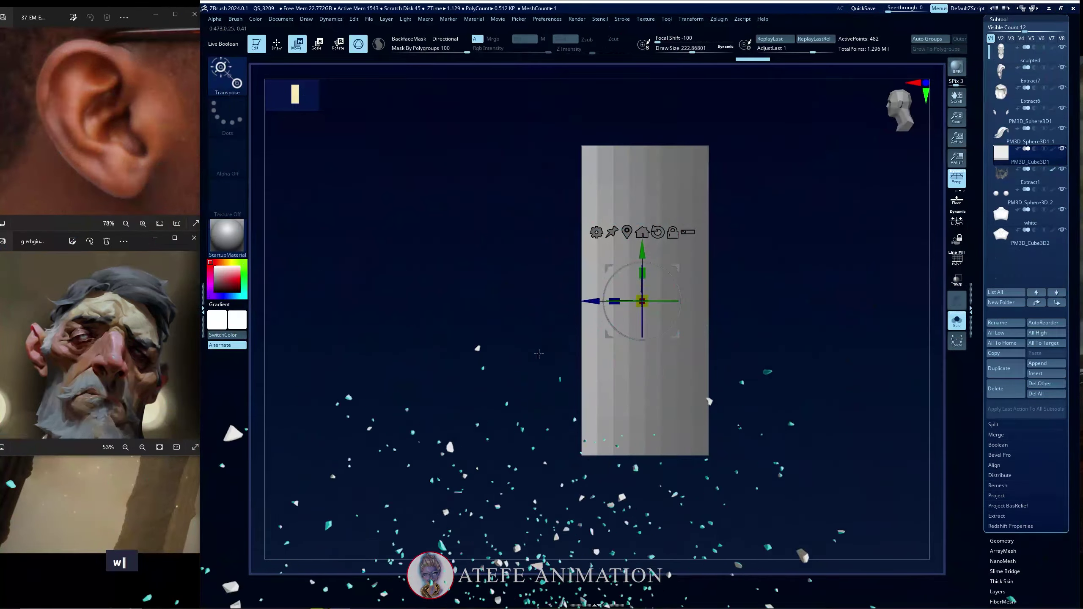
left_click_drag(590, 302, 515, 414, "alt")
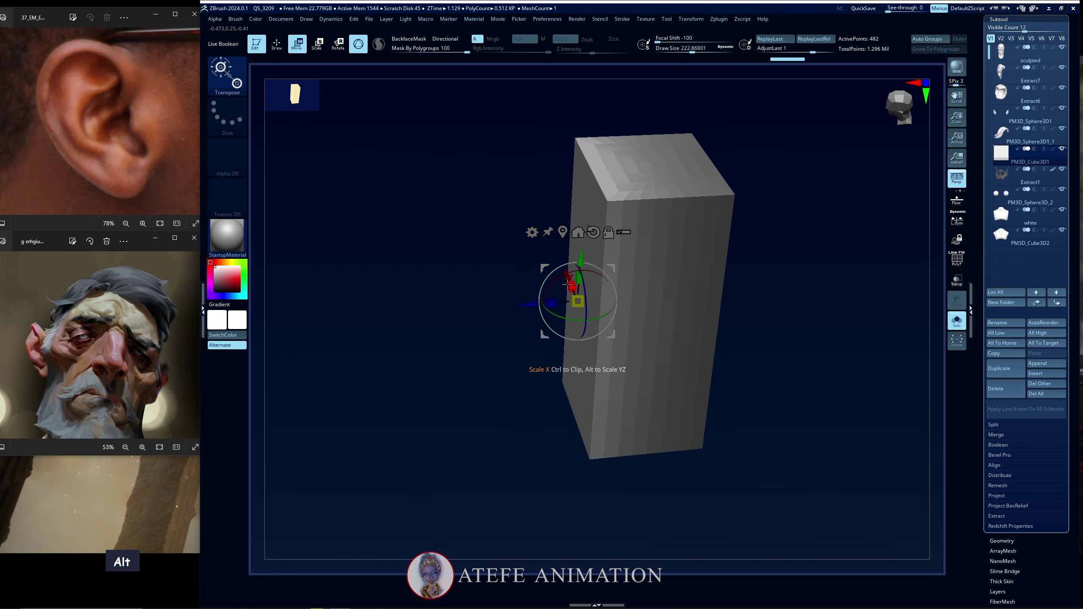
left_click_drag(567, 284, 589, 441)
left_click_drag(557, 504, 555, 499, "shift")
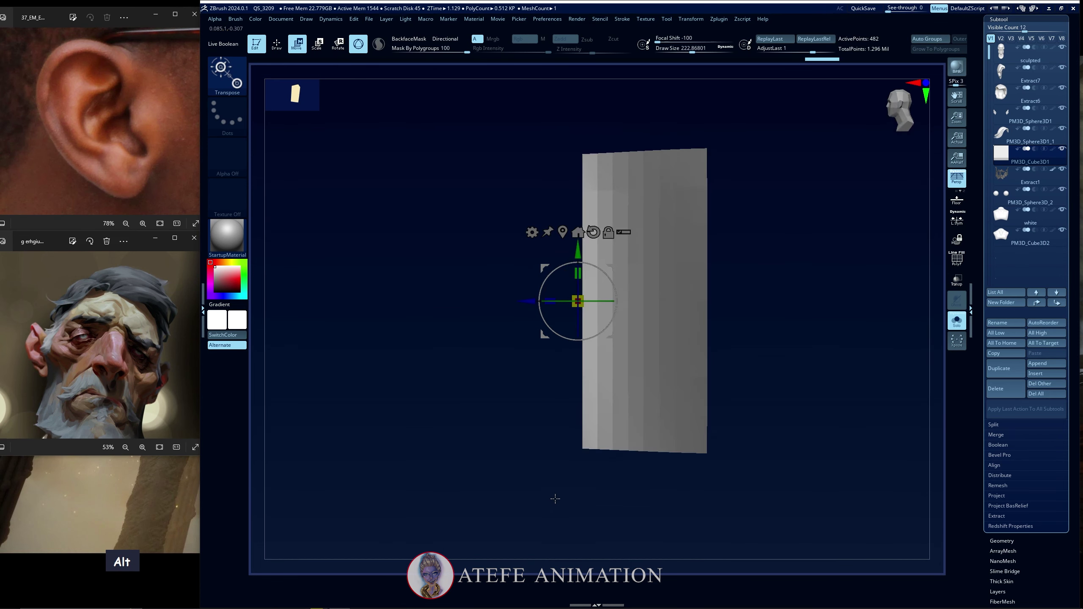
key("q")
left_click_drag(515, 464, 597, 409)
left_click_drag(687, 321, 737, 363, "ctrl")
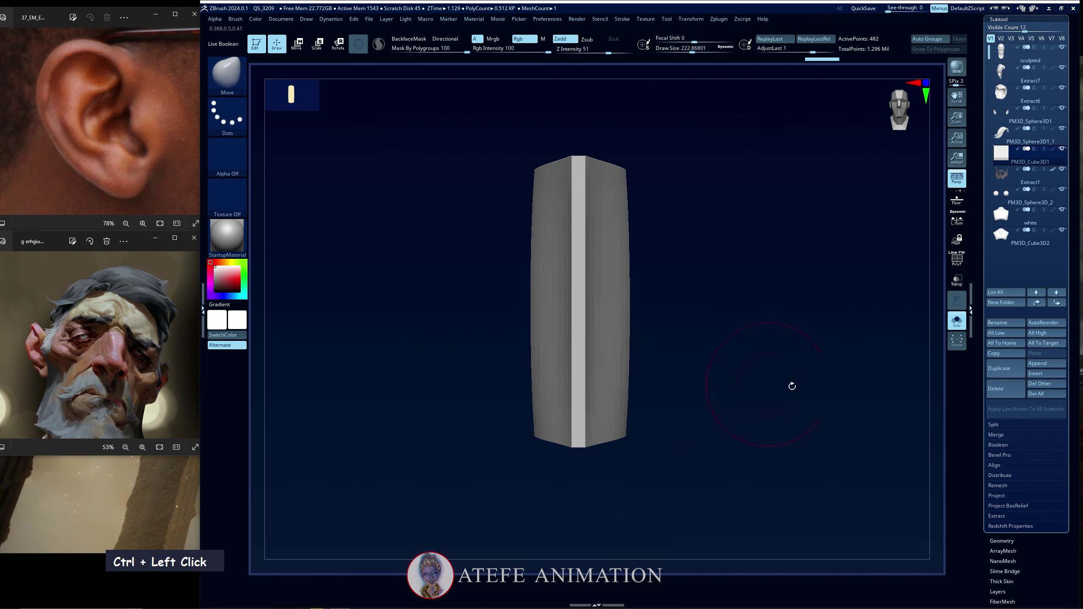
mouse_move(926, 451)
left_mouse_down()
mouse_move(815, 505)
mouse_move(940, 452)
left_mouse_up()
Convert the tapered block to a DynaMesh at resolution 128
left_click_drag(1063, 537, 1066, 468)
scroll(1066, 467, "down", 1)
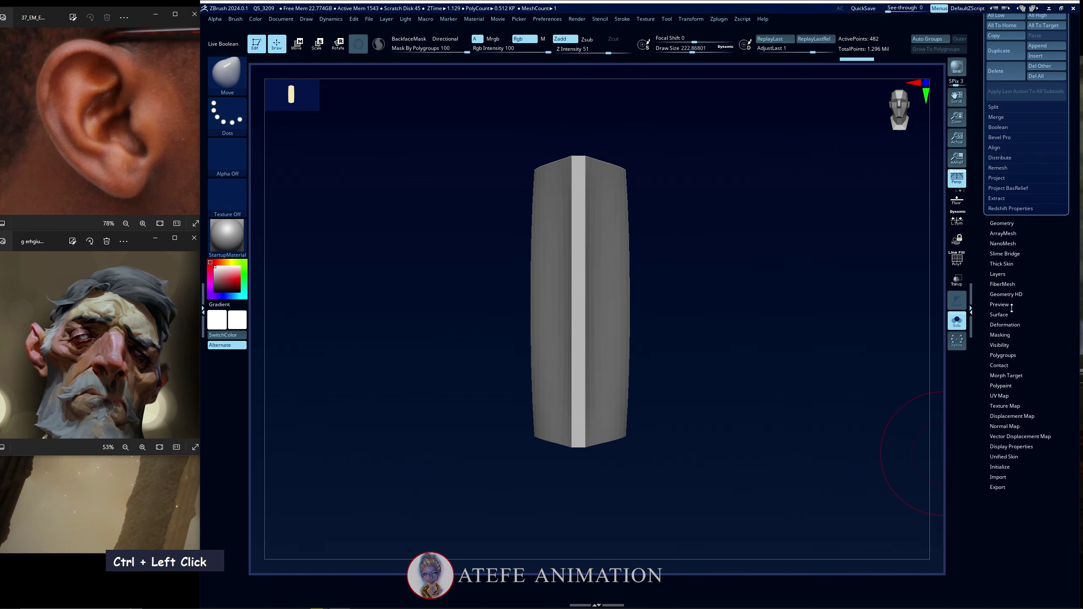
left_click(1006, 222)
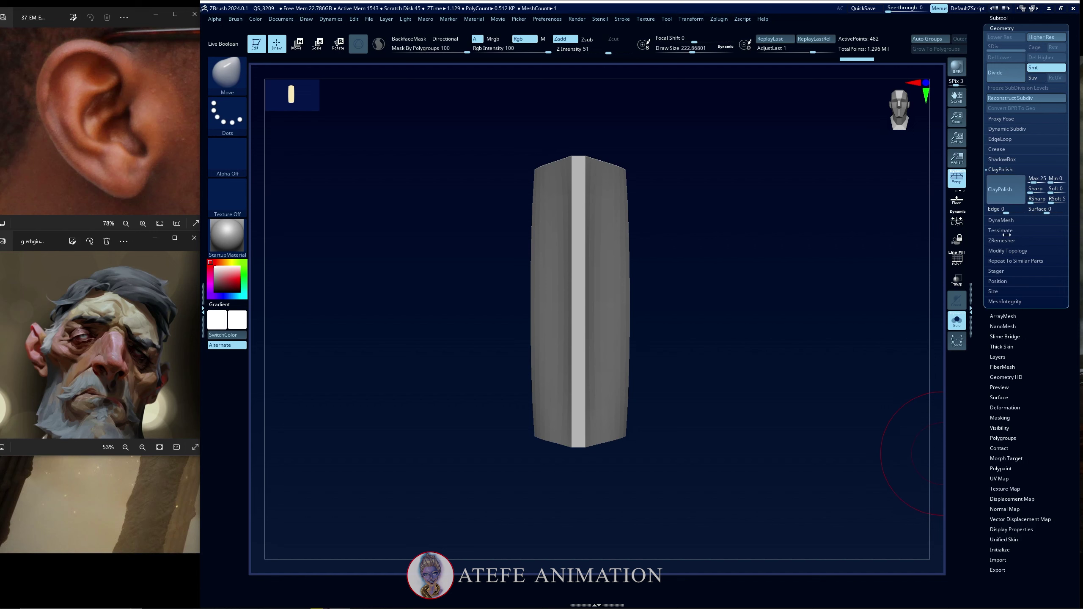
left_click(1003, 221)
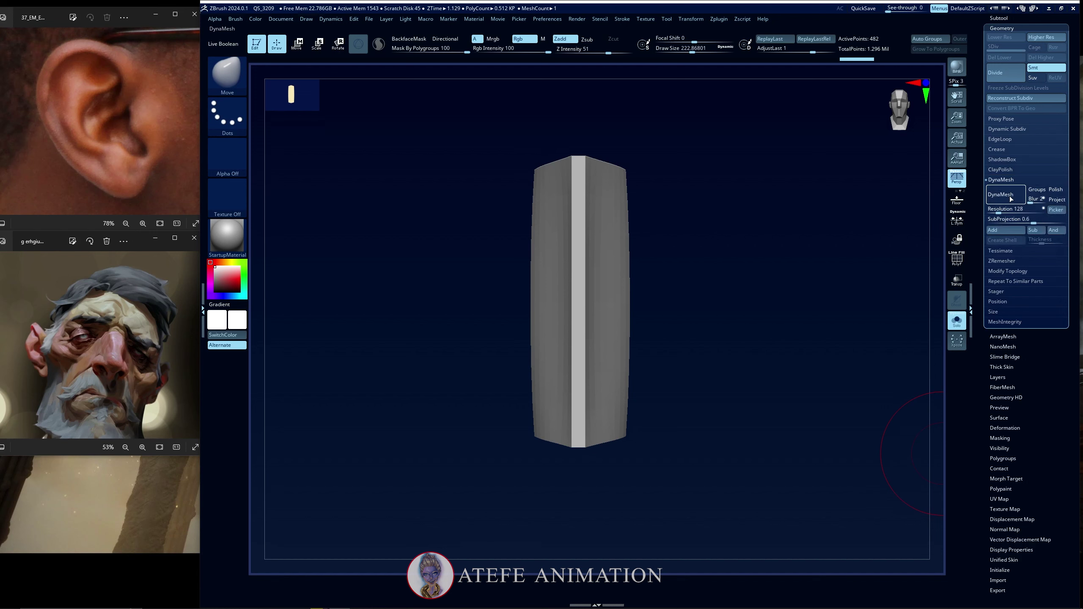
left_click(1009, 198)
left_click_drag(790, 289, 786, 318)
left_click_drag(1030, 418, 1030, 414)
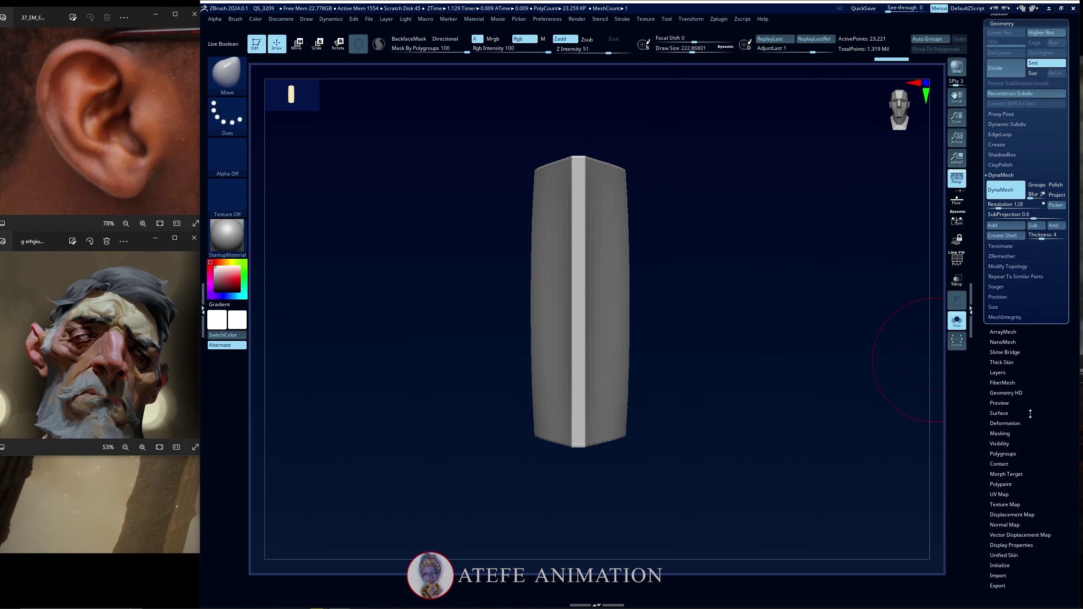
Soften the block's edges with the Polish deformation and refresh its DynaMesh
left_click(1014, 423)
left_click_drag(996, 148, 1070, 156)
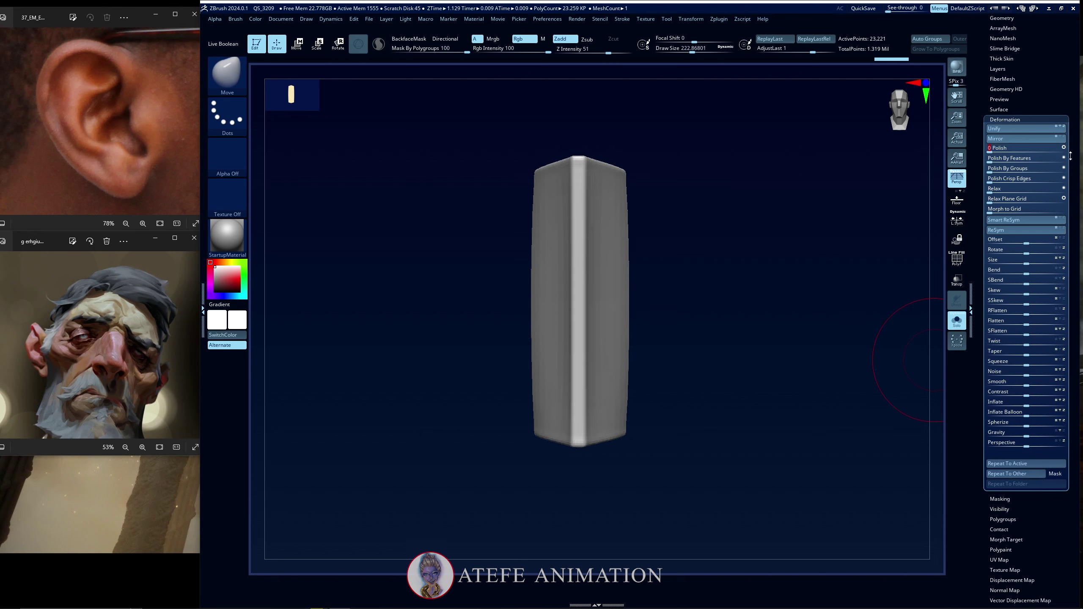
left_click_drag(1044, 98, 1038, 208)
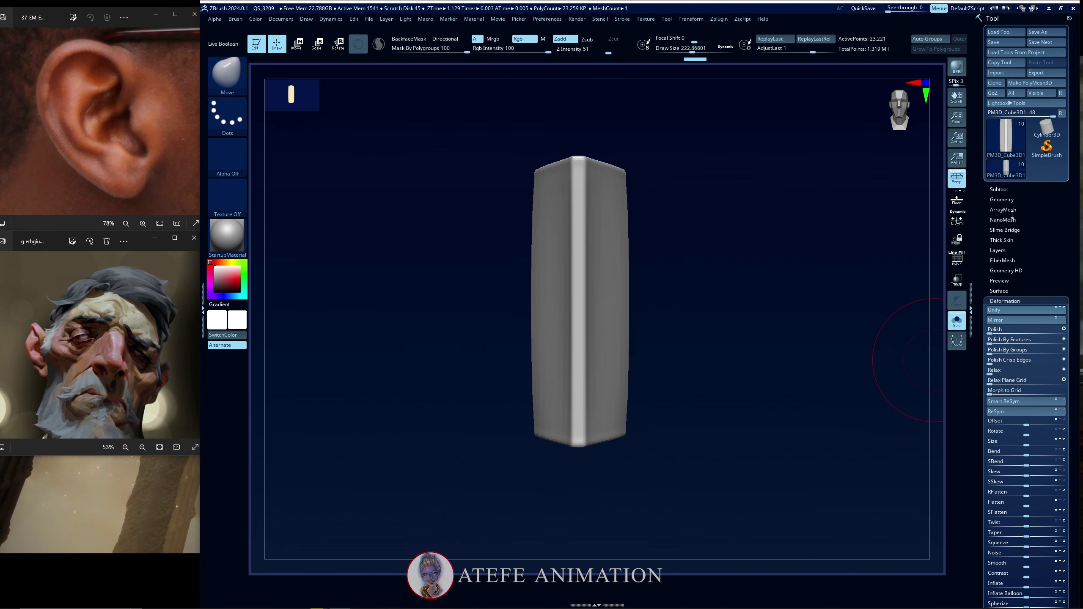
left_click(1002, 199)
mouse_move(747, 333)
left_mouse_down()
mouse_move(773, 329)
mouse_move(765, 337)
left_mouse_up()
mouse_move(754, 388)
left_mouse_down("alt")
mouse_move(720, 350)
mouse_move(768, 402)
left_mouse_up("alt")
left_click_drag(720, 351, 721, 339, "alt")
mouse_move(742, 337)
left_mouse_down()
mouse_move(698, 334)
mouse_move(725, 333)
left_mouse_up()
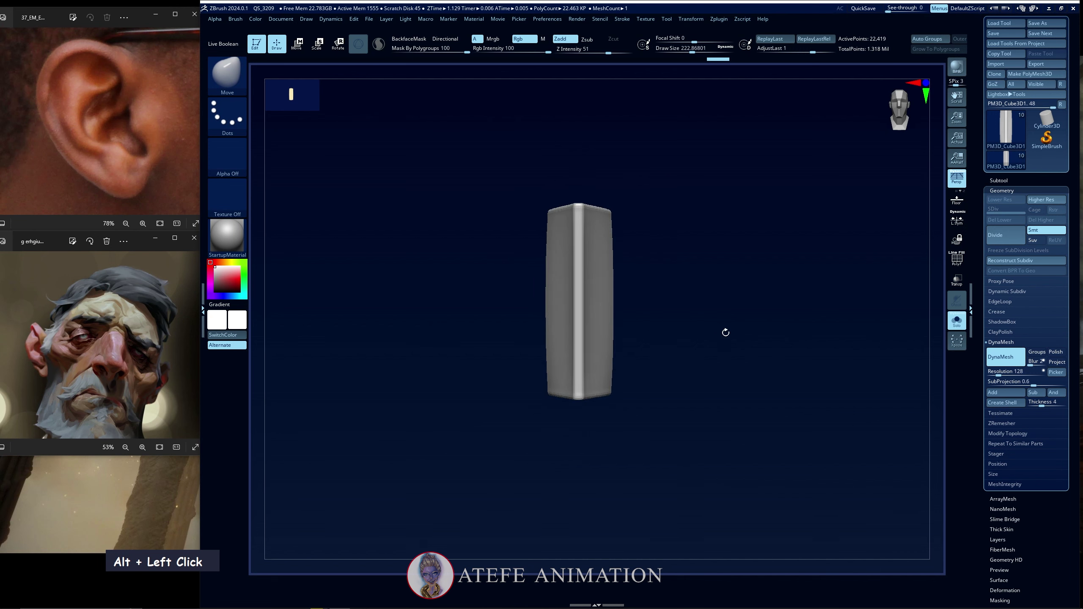
Stretch the block vertically and duplicate it sideways into a row of five overlapping strands
key("w")
left_click_drag(578, 273, 589, 236)
left_click_drag(541, 300, 604, 301, "ctrl")
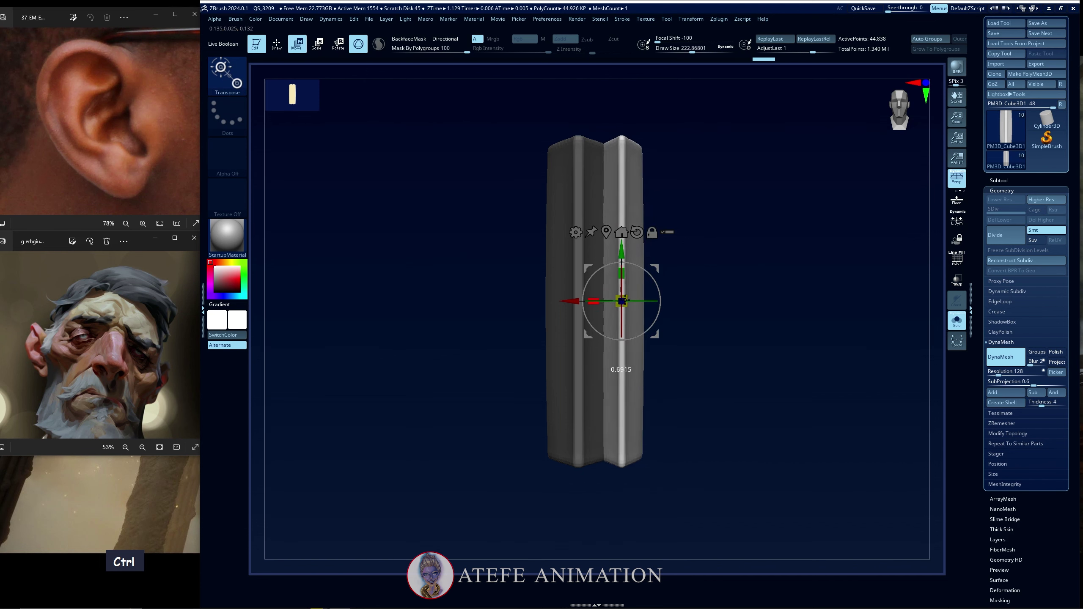
left_click_drag(705, 301, 666, 300, "shift")
mouse_move(594, 303)
left_mouse_down()
mouse_move(577, 301)
mouse_move(590, 301)
left_mouse_up()
left_click_drag(511, 368, 550, 368, "shift")
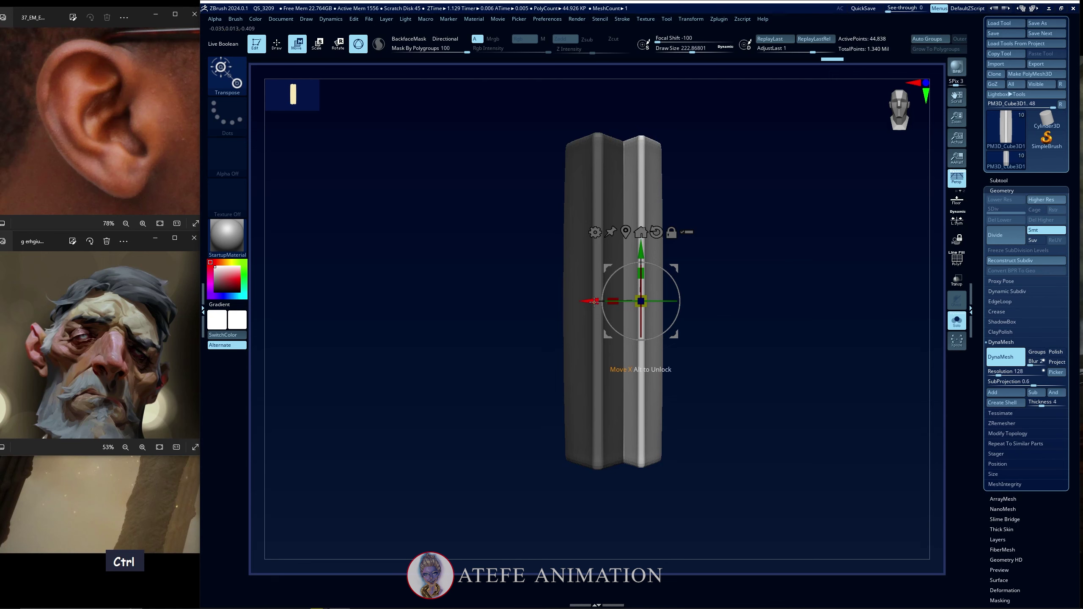
left_click_drag(594, 302, 566, 311, "ctrl")
mouse_move(712, 380)
left_mouse_down()
mouse_move(698, 377)
mouse_move(727, 433)
mouse_move(724, 404)
mouse_move(752, 344)
mouse_move(711, 356)
left_mouse_up()
key("q")
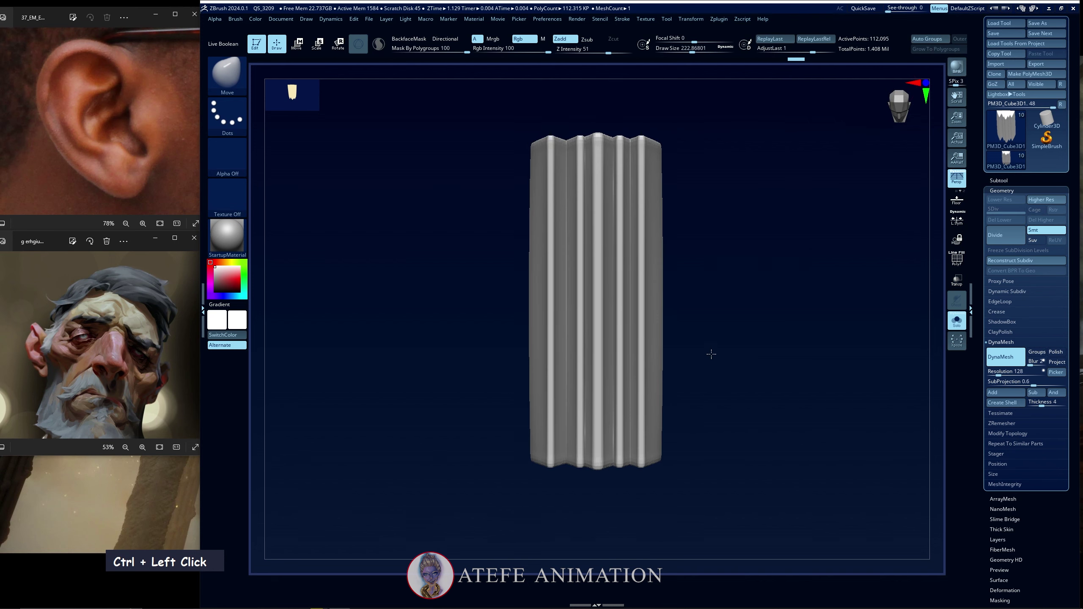
Try to reshape the row of strands with an enlarged Move brush
key("space")
mouse_move(707, 280)
left_mouse_down()
mouse_move(736, 286)
mouse_move(678, 295)
left_mouse_up()
key("space")
mouse_move(674, 296)
left_mouse_down()
mouse_move(698, 296)
mouse_move(612, 307)
mouse_move(651, 289)
mouse_move(614, 298)
left_mouse_up()
key("ctrl+z")
key("space")
left_click_drag(558, 336, 607, 328, "shift")
Display the strands' polygroups and wireframe, and set the Move brush's draw size to about 666
key("shift+f")
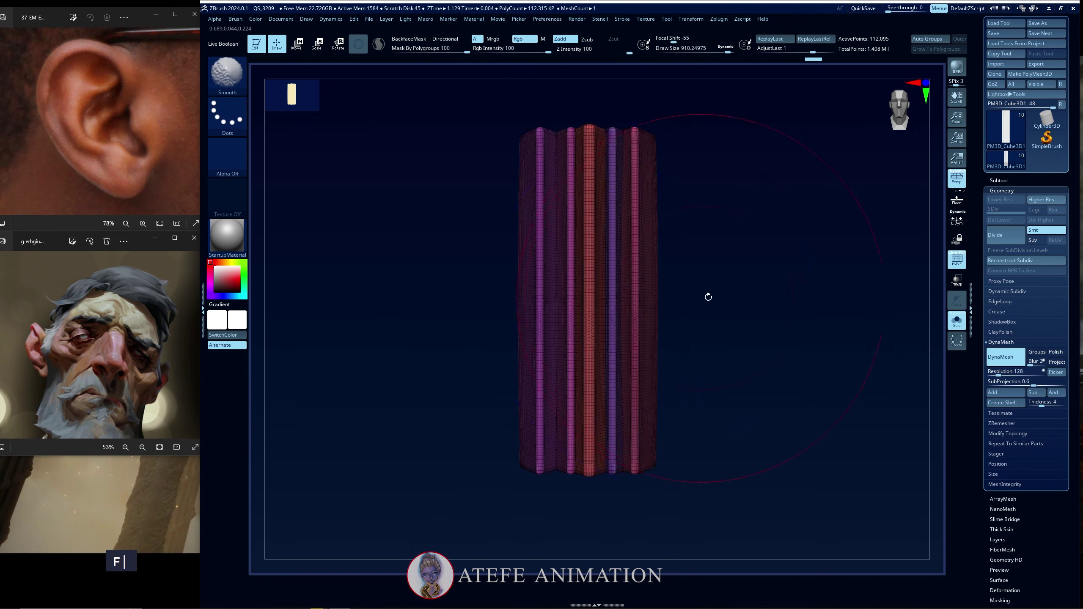
left_click_drag(708, 297, 686, 297)
left_click_drag(593, 307, 715, 317)
key("space")
left_click(691, 336)
Bend the individual strands into gentle irregular waves with the Move brush
left_click_drag(664, 427, 707, 422)
left_click_drag(704, 375, 739, 420)
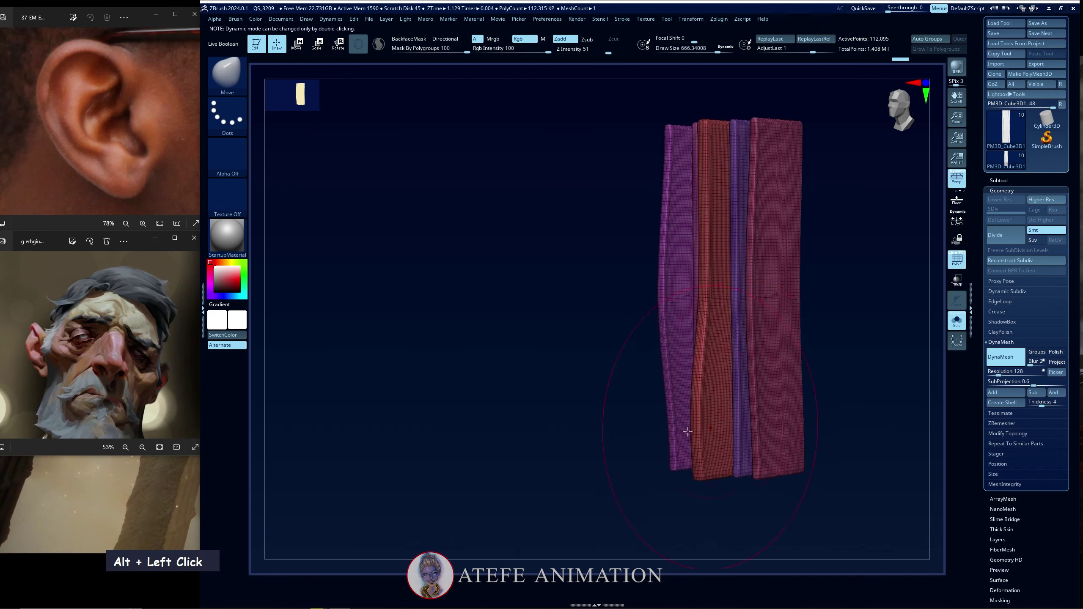
right_click_drag(688, 431, 723, 429)
left_click_drag(737, 420, 744, 419)
left_click_drag(741, 382, 747, 380)
left_click_drag(741, 337, 744, 337)
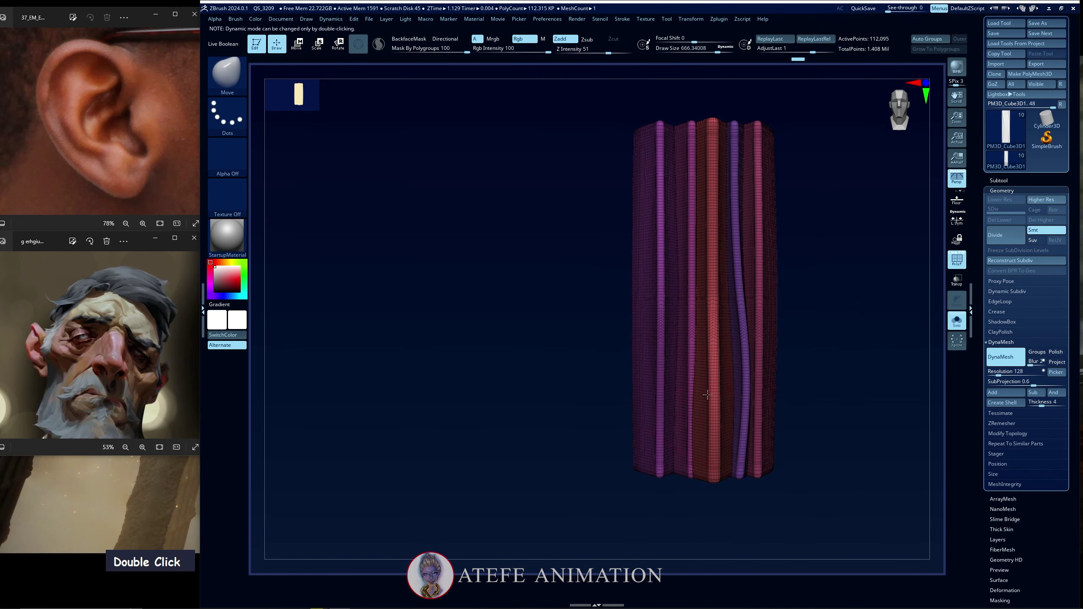
left_click_drag(706, 394, 683, 421)
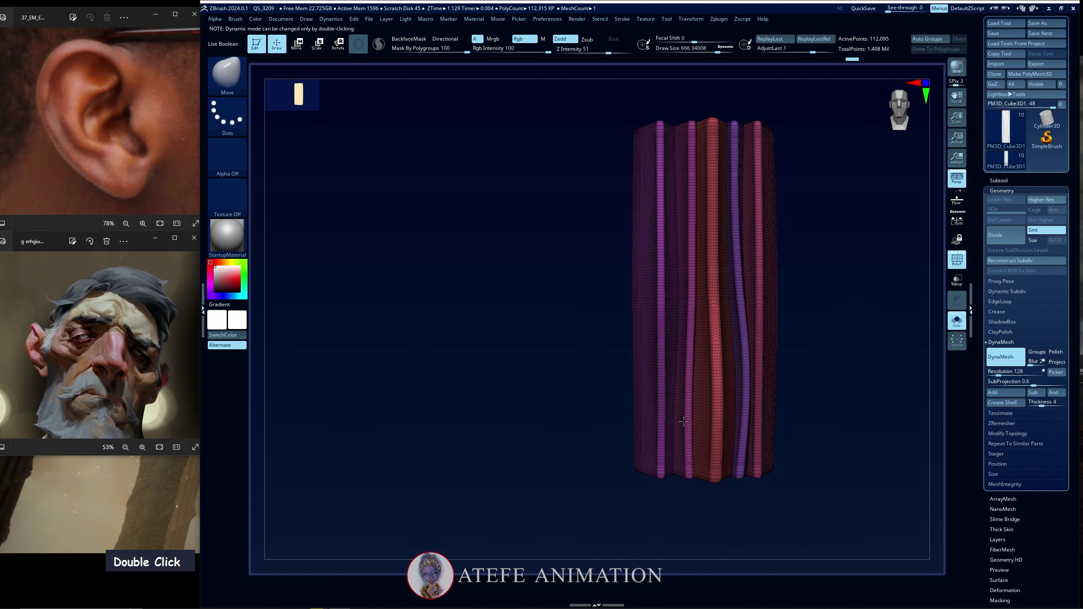
Center the transform gizmo on the strand bundle and apply the Bend Curve deformer
left_click_drag(810, 352, 691, 235, "alt")
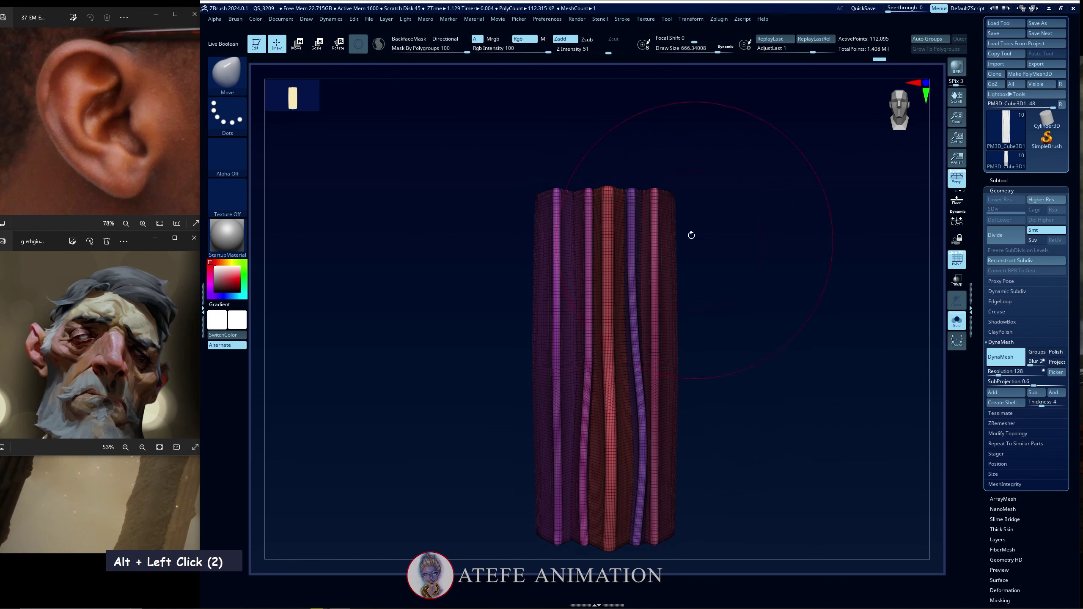
left_click_drag(667, 197, 699, 190, "alt")
key("w")
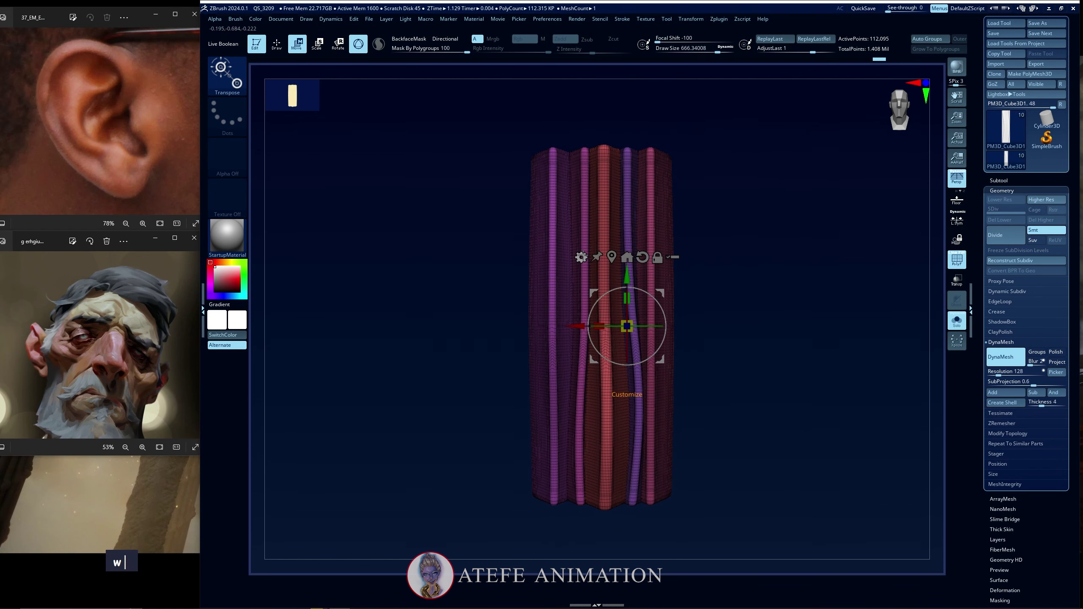
left_click(643, 257, "alt")
left_click(611, 257, "alt")
left_click(556, 257)
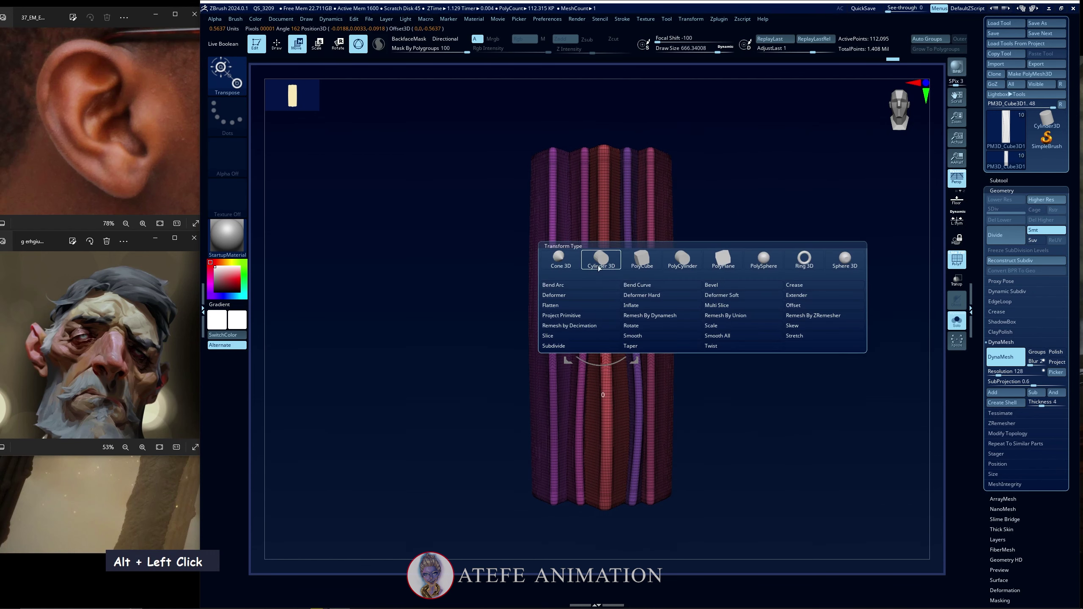
left_click(639, 285)
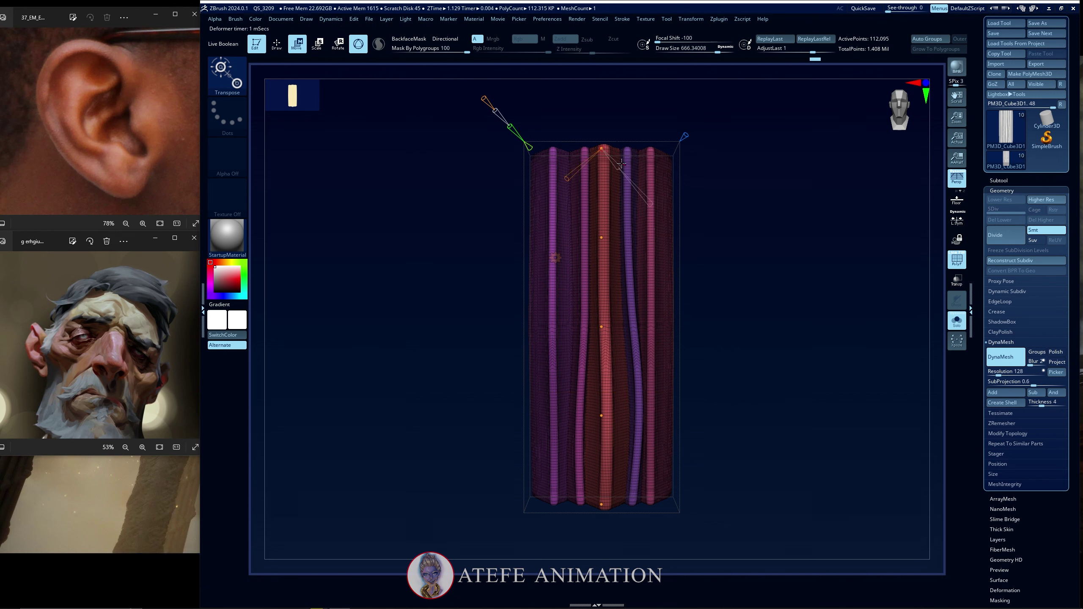
Try to taper the top of the strand bundle with the five-point bend curve
left_click_drag(621, 163, 625, 171)
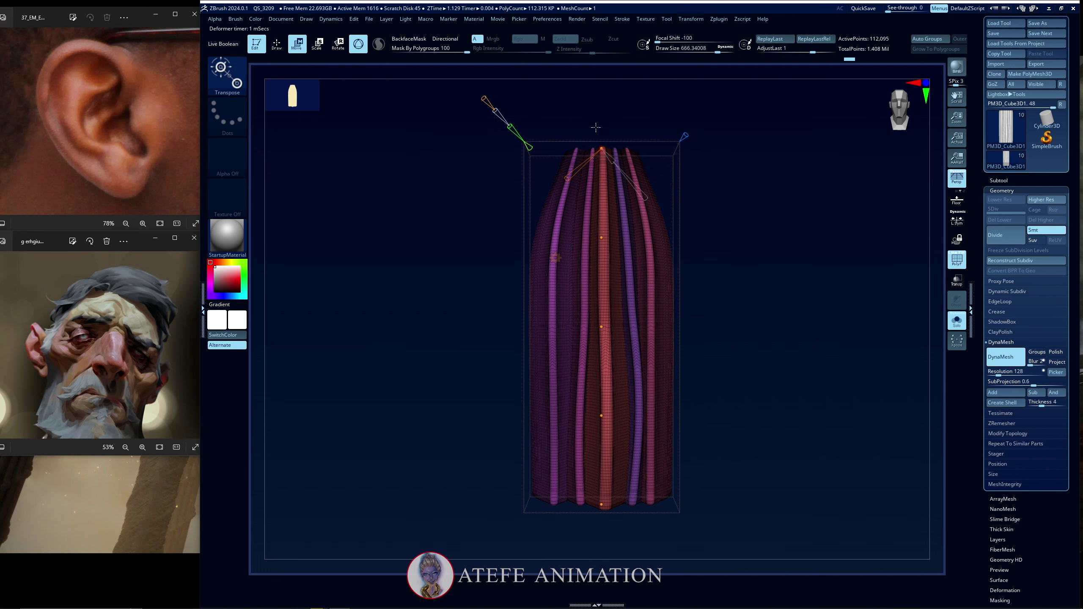
key("ctrl+z")
key("ctrl+z")
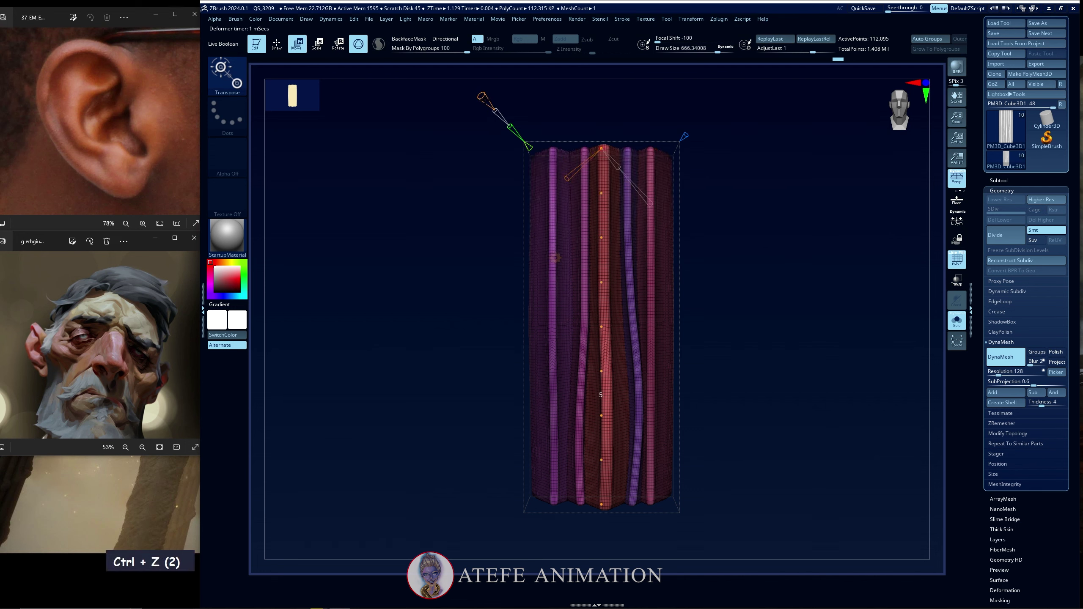
Reduce the bend curve to three points and scale its end points to taper the bundle's top and bottom
left_click_drag(622, 166, 638, 264)
key("ctrl+z")
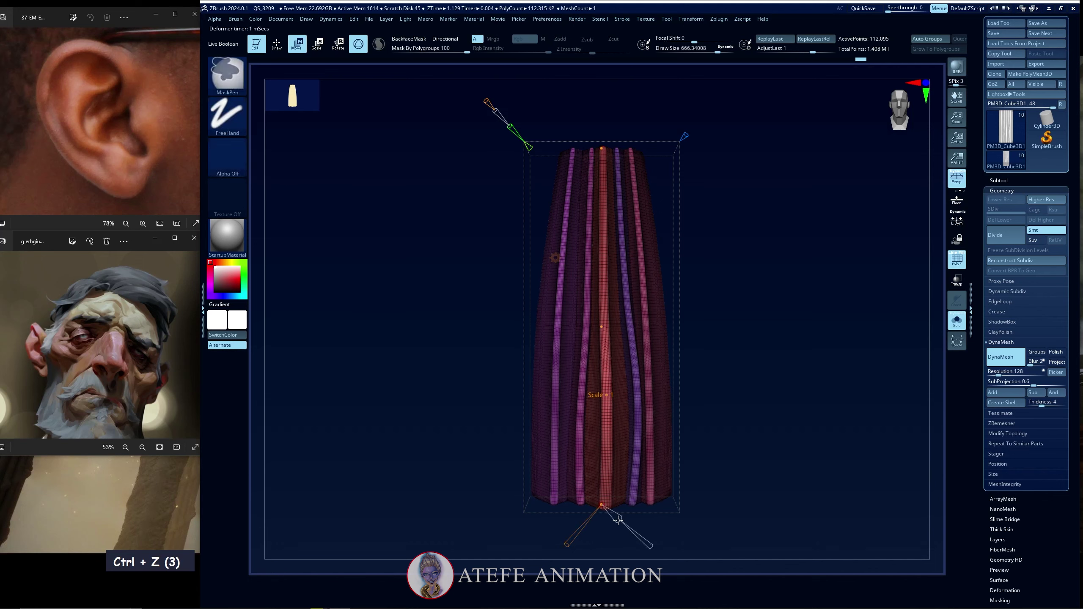
left_click_drag(621, 517, 609, 510)
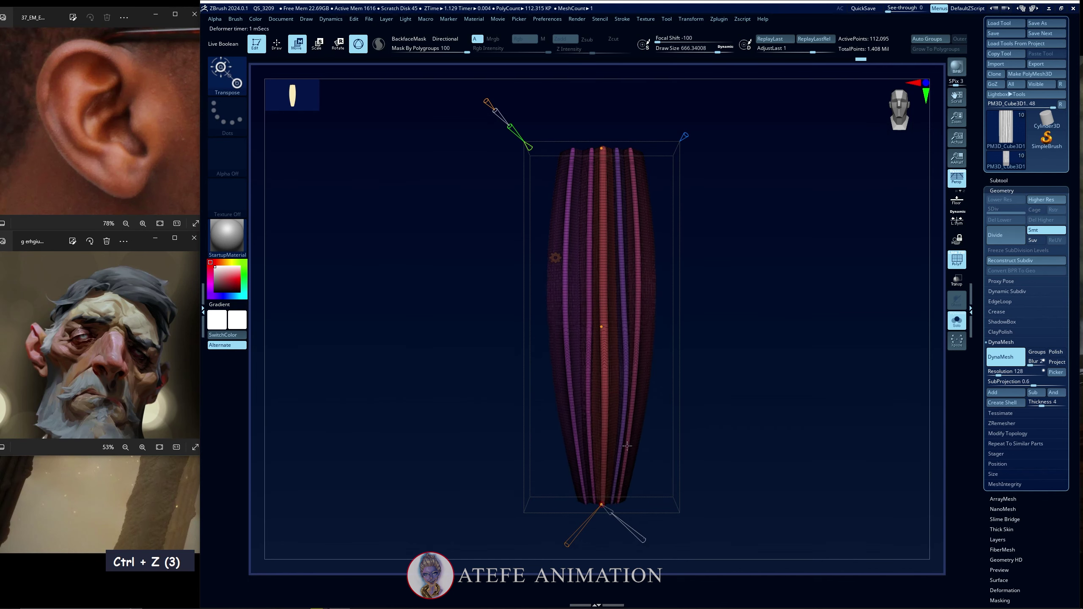
Narrow the depth of the strand bundle's top end in side view
left_click_drag(715, 266, 714, 268)
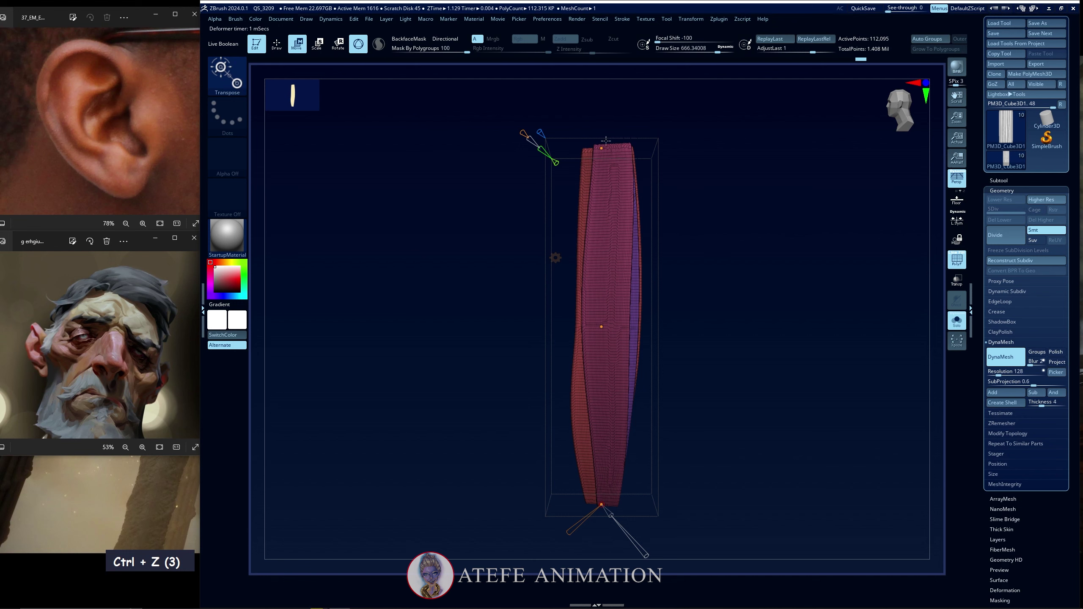
left_click_drag(609, 156, 636, 178)
key("ctrl+z")
key("ctrl+z")
key("ctrl+z")
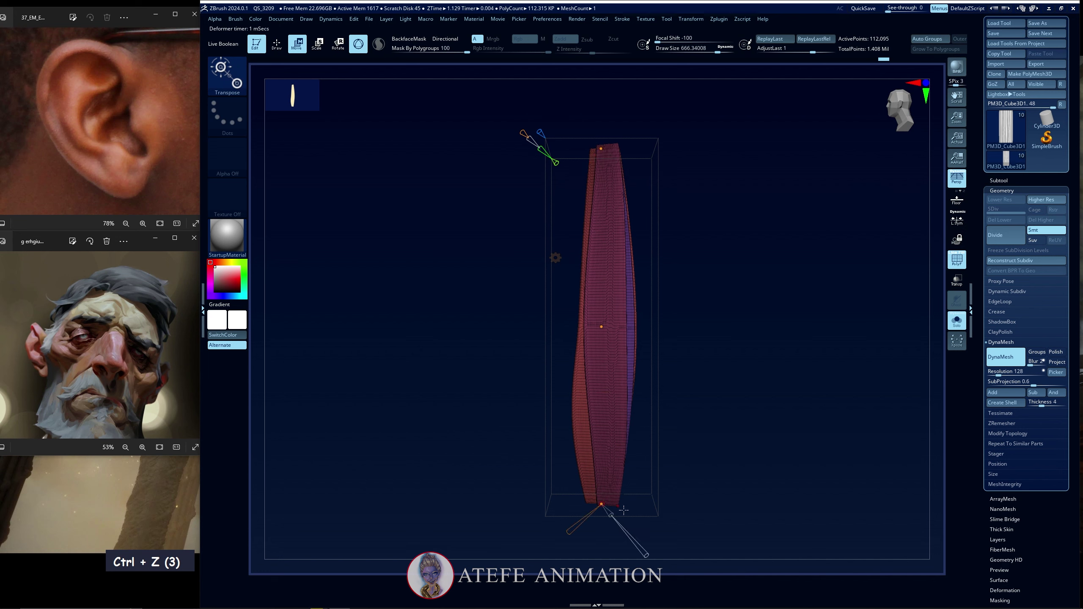
Narrow the depth of the strand bundle's bottom end and accept the Bend Curve deformation
left_click_drag(646, 553, 633, 543)
left_click_drag(662, 494, 712, 472)
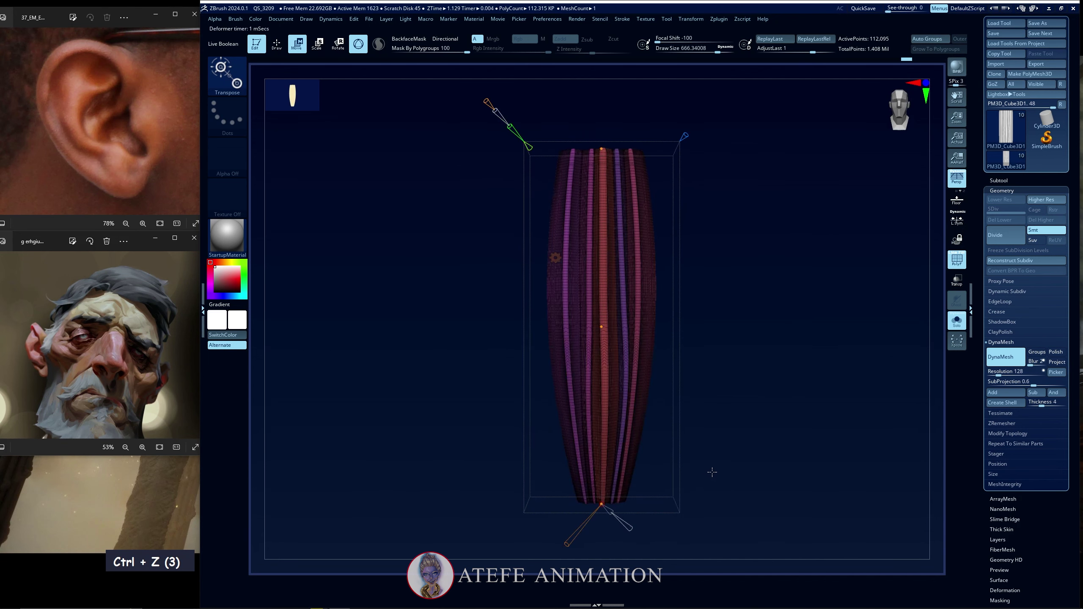
double_click(555, 257)
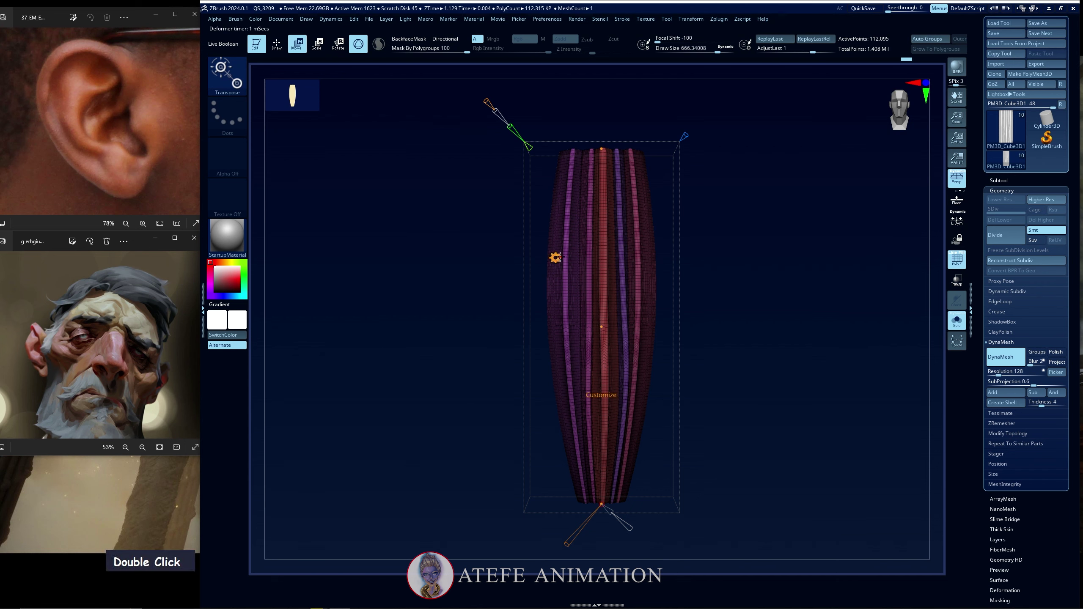
left_click(556, 258)
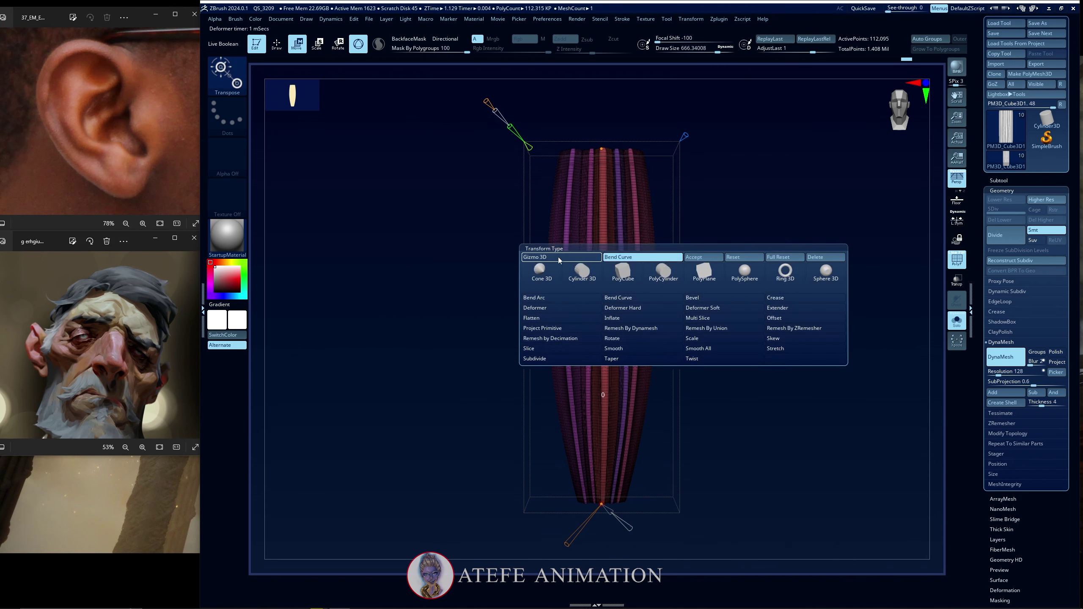
left_click(691, 259)
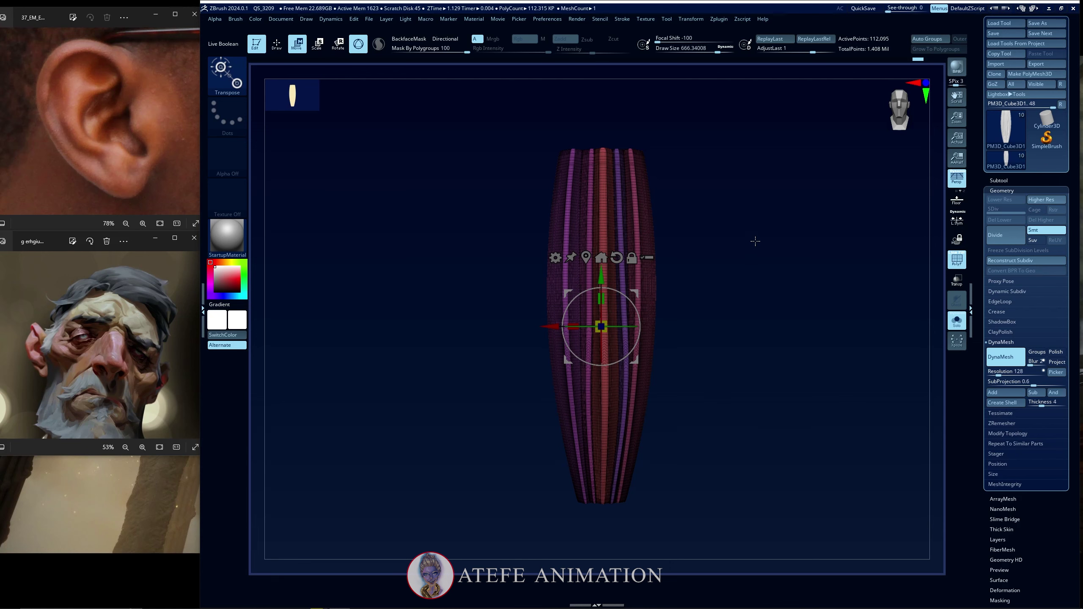
Show the head together with the strand bundle and reduce the draw size to about 445
key("slash")
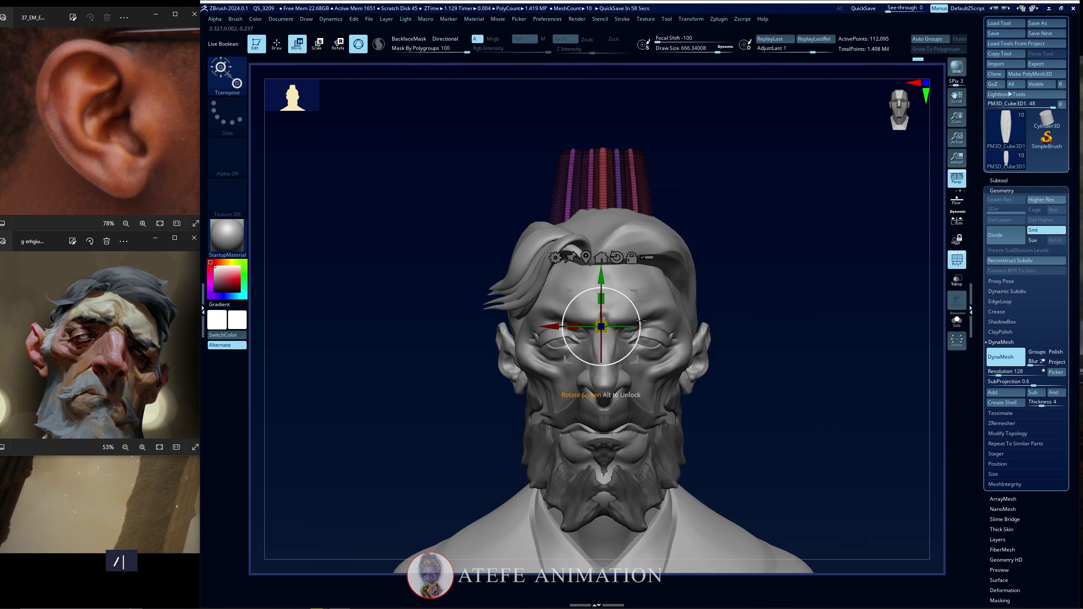
key("space")
key("space")
left_click_drag(753, 257, 723, 258)
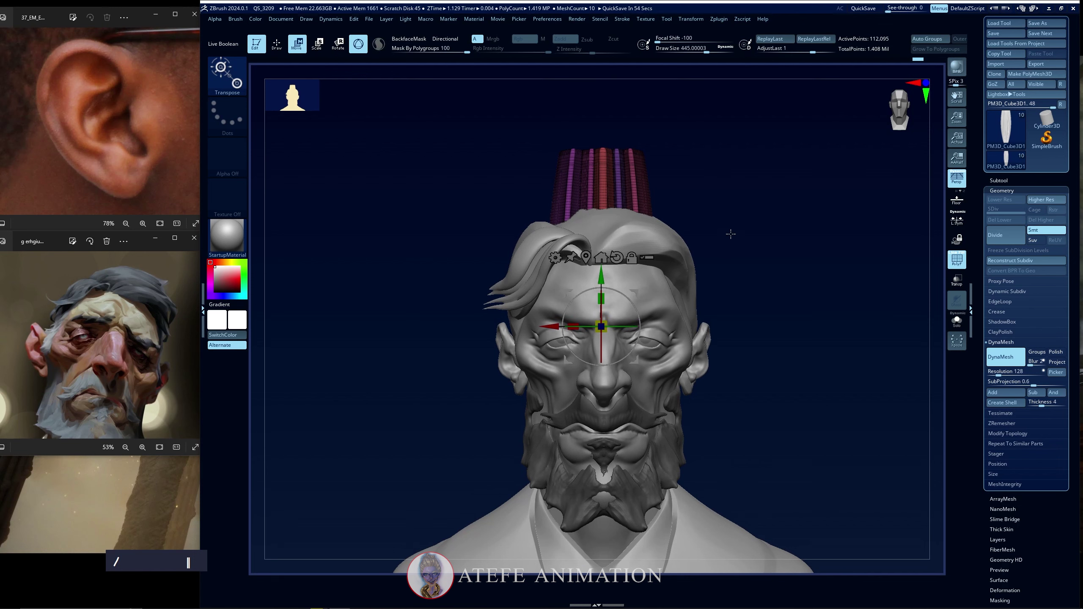
Move the strand bundle forward in front of the face and turn off the polyframe display
left_click_drag(689, 253, 773, 246, "shift")
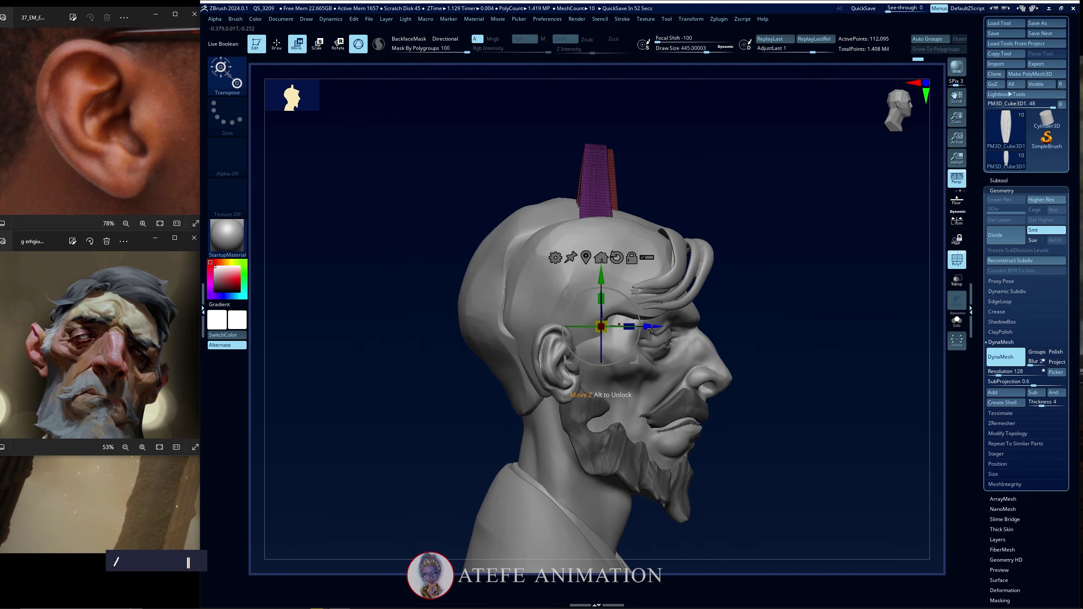
left_click_drag(653, 327, 741, 308, "shift")
key("shift+f")
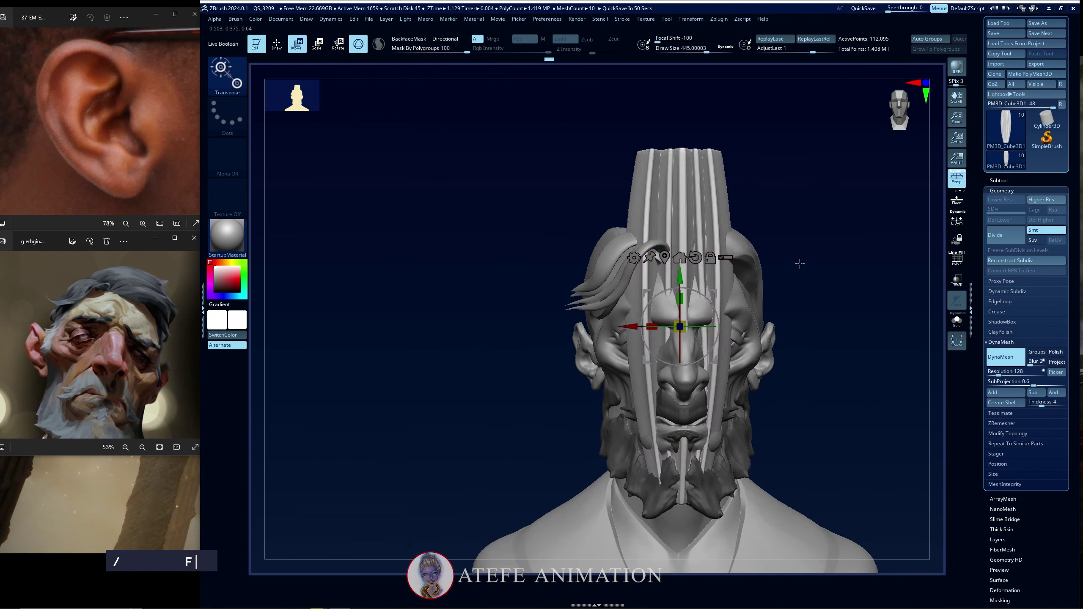
Rotate the strand bundle to lie horizontally across the face and adjust its tilt
left_click_drag(800, 261, 715, 267, "alt")
left_click_drag(587, 332, 669, 301)
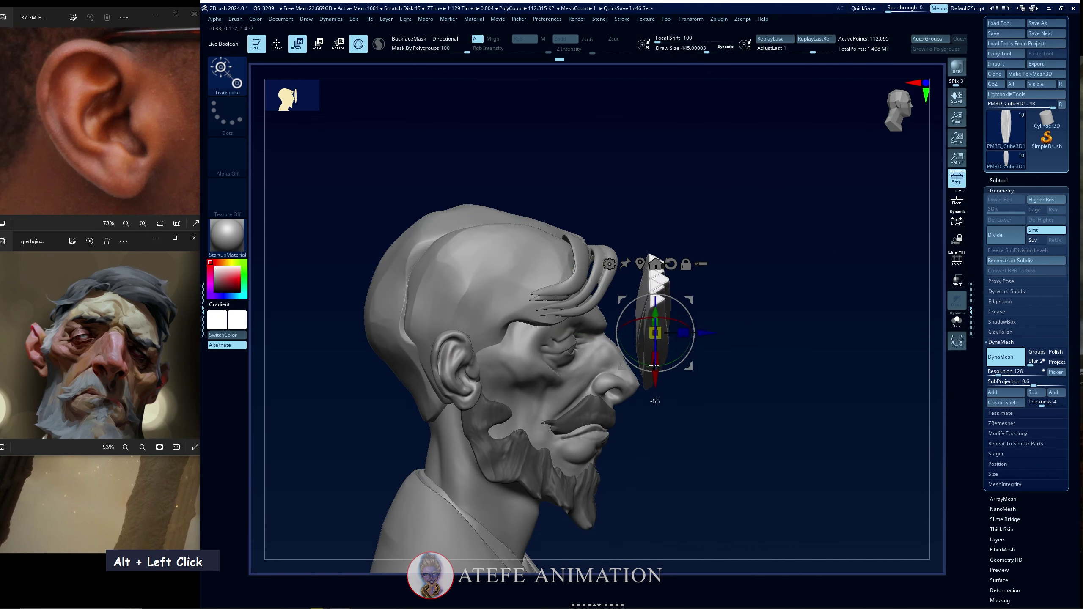
left_click_drag(727, 312, 671, 301, "shift")
key("ctrl+z")
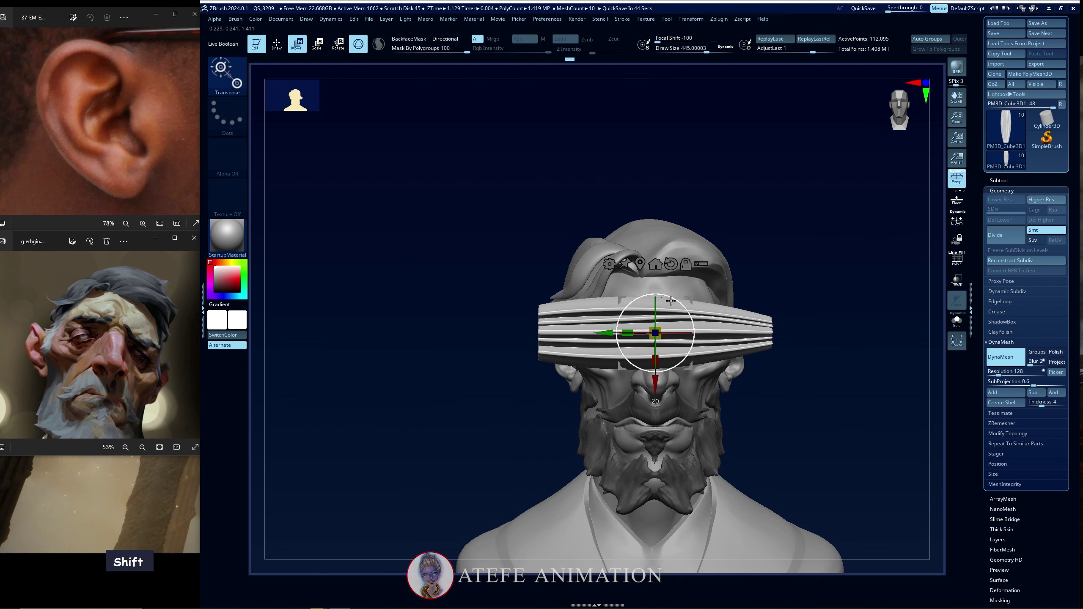
Move the horizontal bundle up to the hairline beside the existing fringe, tilt it toward the head and scale it down
left_click_drag(775, 259, 670, 291, "alt")
left_click_drag(584, 329, 691, 272)
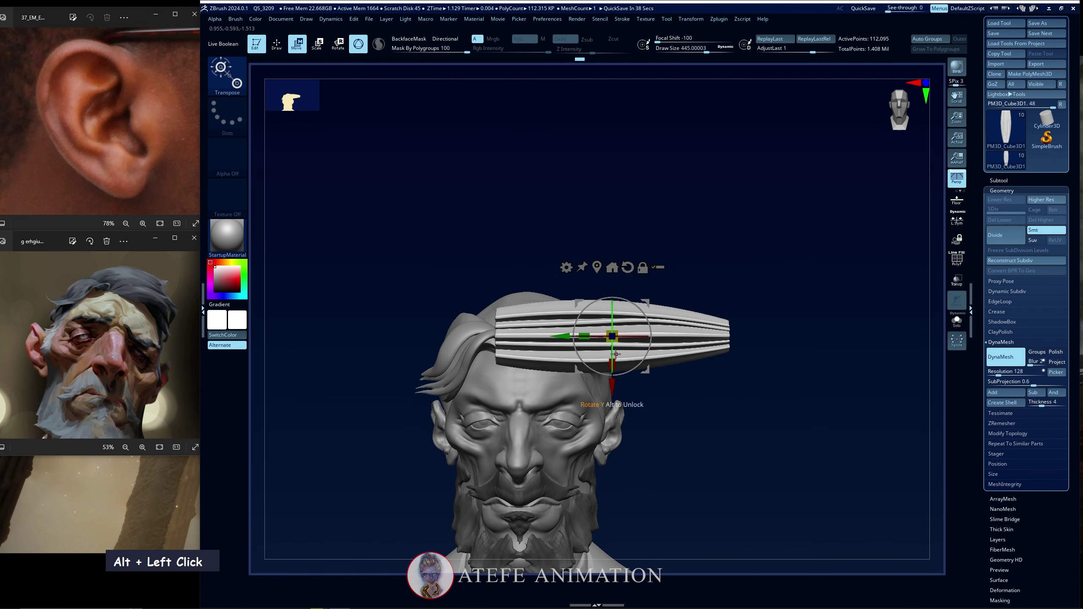
left_click_drag(616, 354, 658, 286, "shift")
left_click(576, 248)
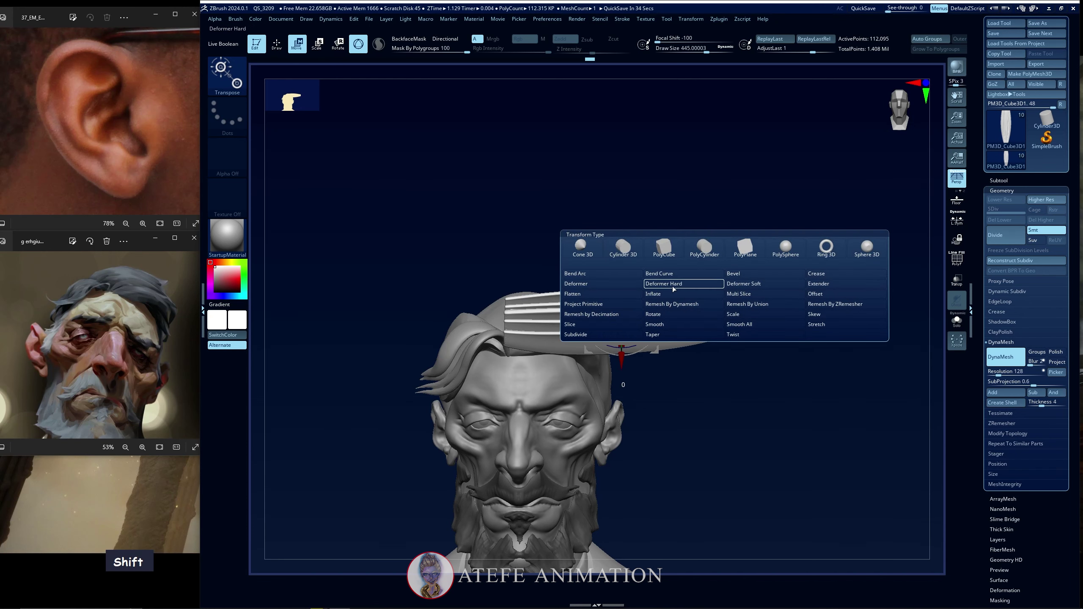
left_click_drag(629, 319, 615, 315)
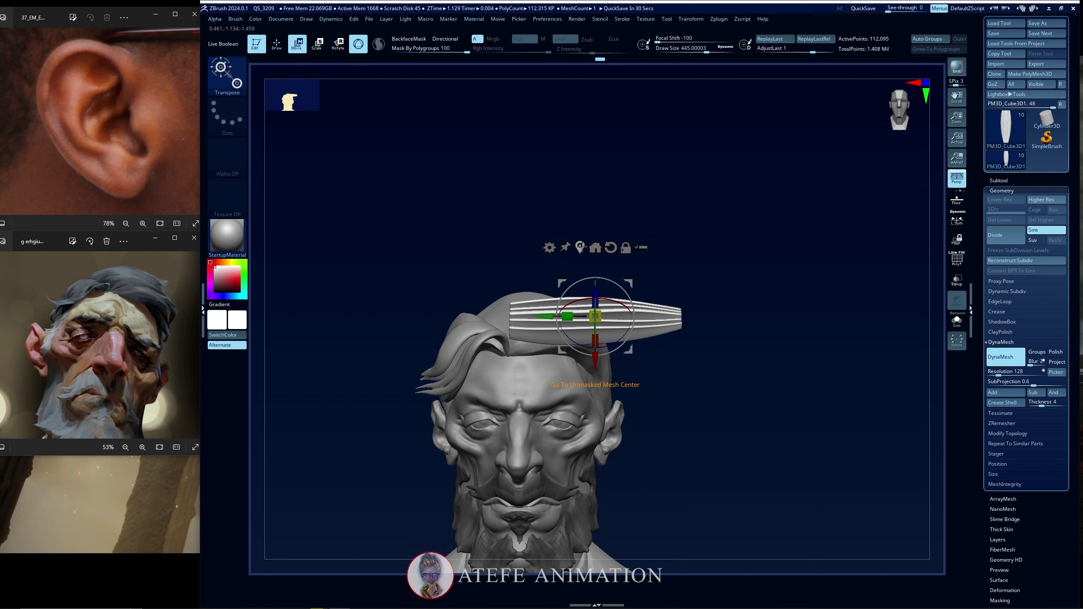
Apply the Bend Curve deformer to the horizontal strand bundle and view the head from above
left_click(549, 247)
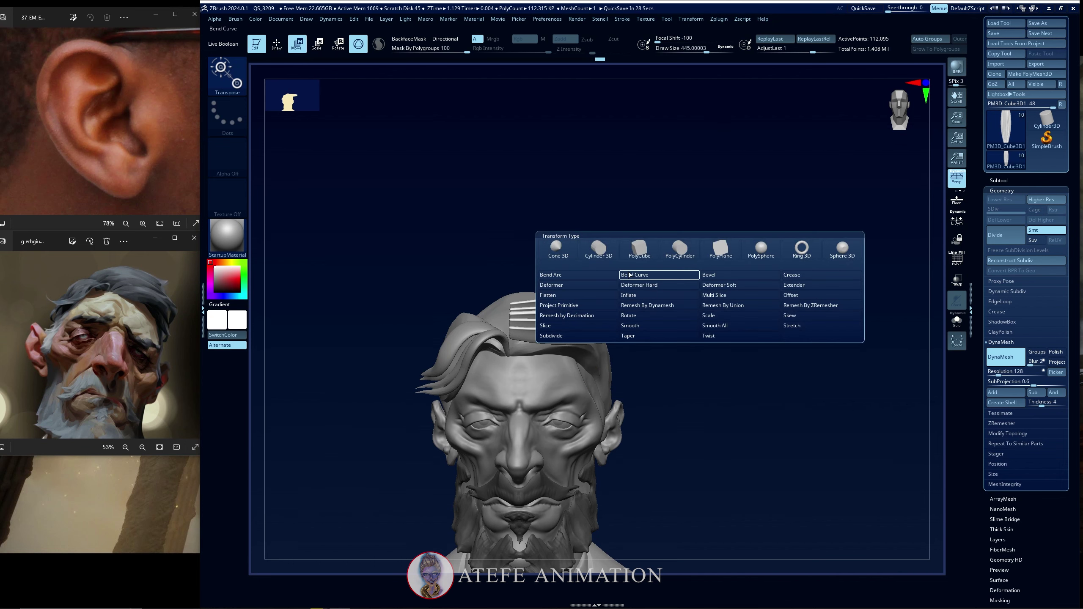
left_click(621, 323)
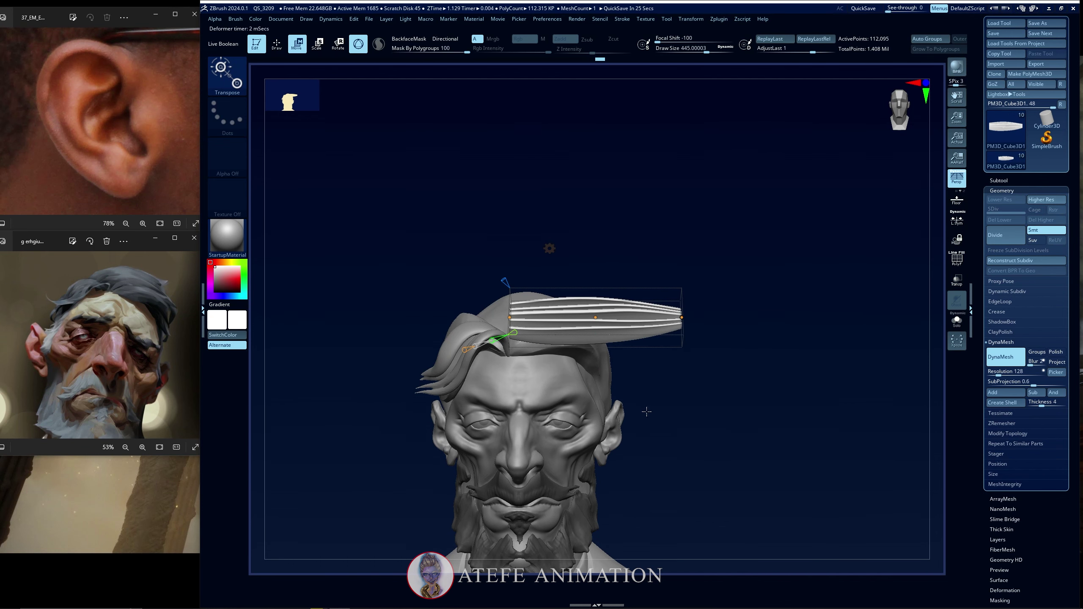
left_click_drag(646, 411, 696, 416)
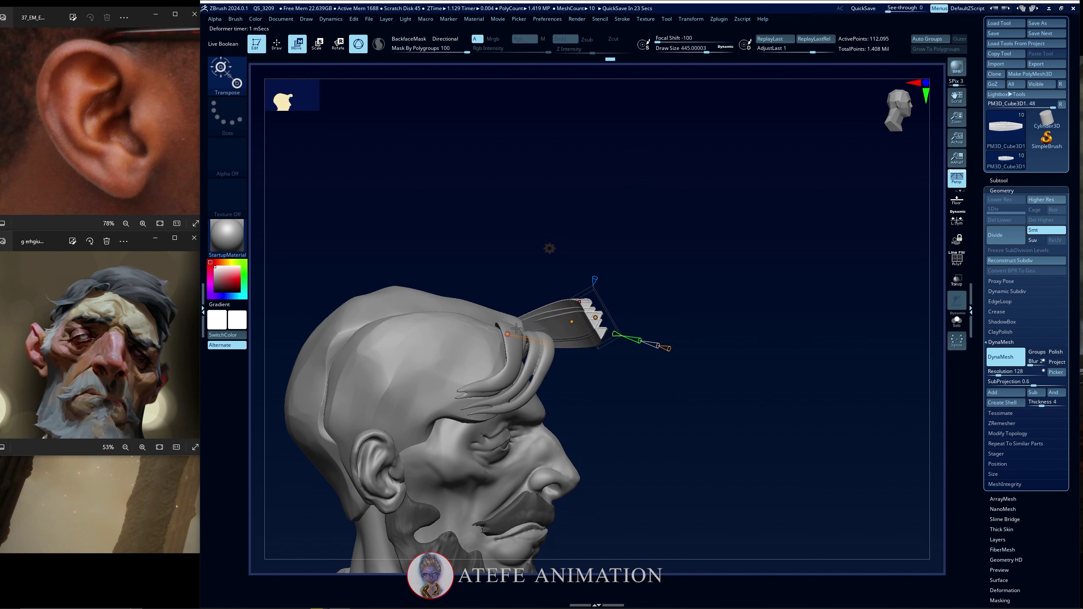
key("ctrl+z")
left_click_drag(652, 371, 633, 419)
left_click_drag(590, 455, 671, 360, "shift")
left_click_drag(671, 361, 689, 324, "alt")
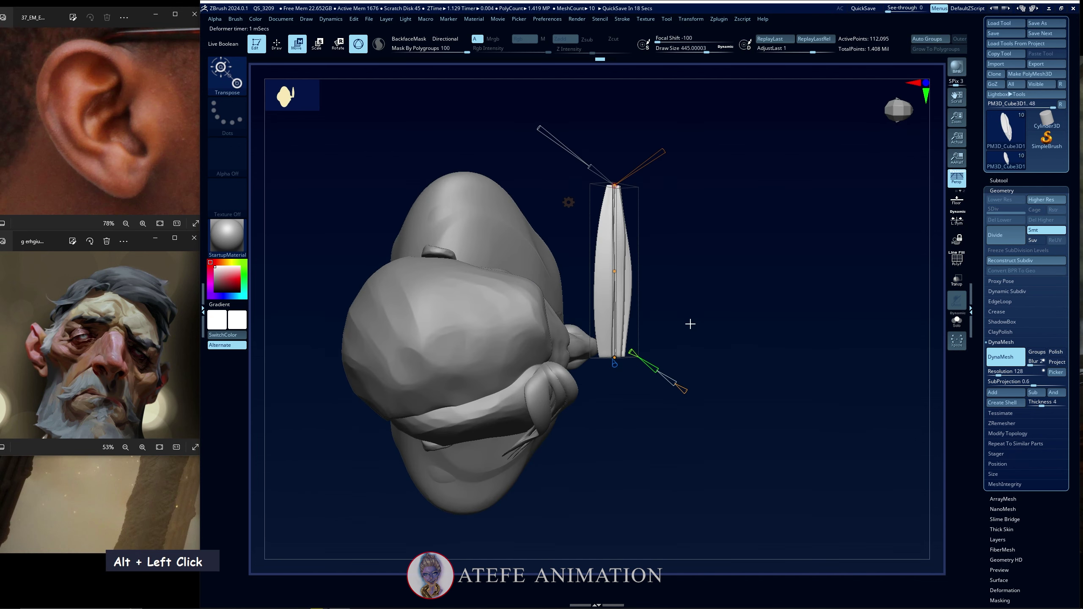
Move the bend curve's end and middle points toward the head from above to set the bundle against the front hairline
left_click_drag(614, 358, 544, 361)
left_click_drag(613, 186, 494, 235)
left_click_drag(661, 397, 661, 353, "shift")
left_click_drag(635, 241, 620, 324)
left_click_drag(544, 361, 524, 367)
left_click_drag(631, 390, 618, 318, "shift")
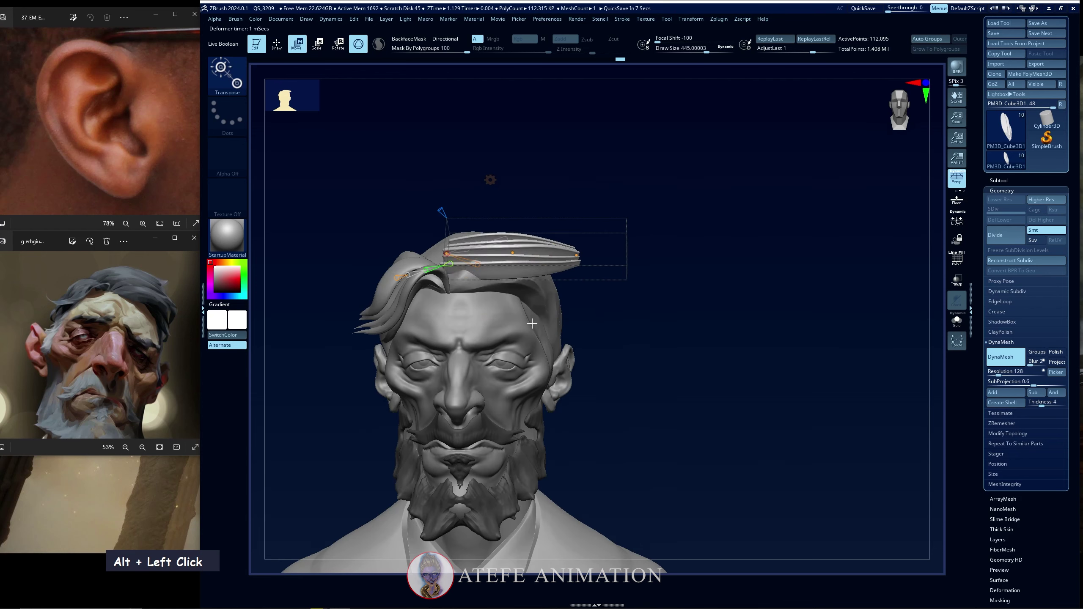
Lower the bundle's outer end in front view and arch its middle over the forehead
left_click_drag(574, 254, 574, 271)
left_click_drag(655, 327, 597, 340, "alt")
left_click_drag(514, 260, 518, 290)
mouse_move(597, 273)
left_mouse_down("shift")
mouse_move(629, 271)
mouse_move(593, 275)
left_mouse_up("shift")
left_click_drag(487, 307, 484, 310)
left_click_drag(609, 313, 686, 310, "shift")
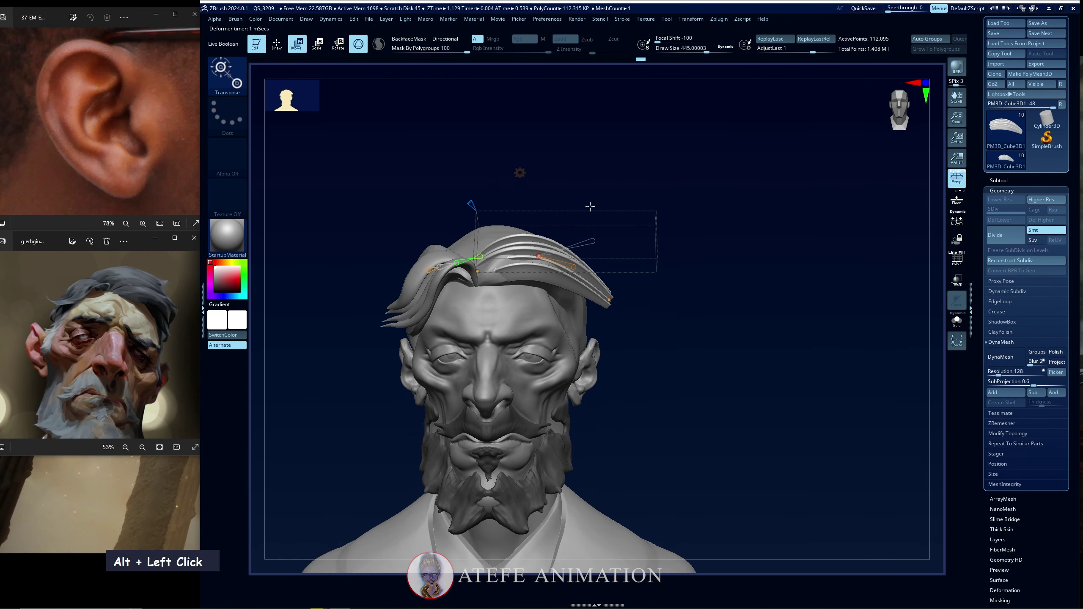
Pull the bundle's outer end back along the side of the head from the top view
left_click_drag(593, 209, 605, 273, "shift")
left_click_drag(537, 425, 533, 417)
left_click_drag(648, 409, 665, 331, "shift")
left_click_drag(665, 331, 618, 296)
left_click_drag(490, 460, 510, 425)
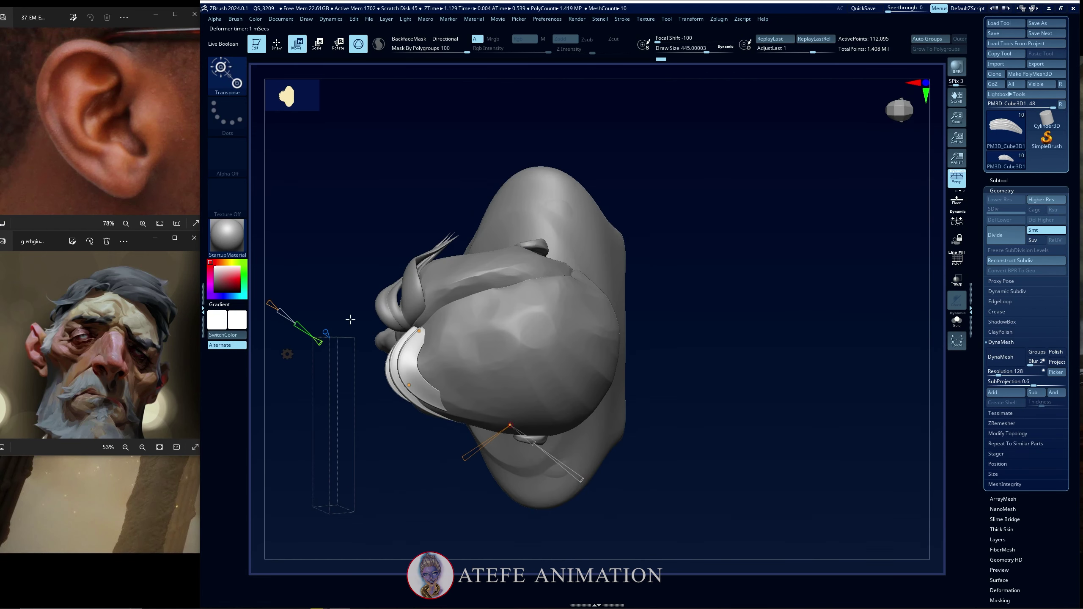
Increase the bend curve to five points and fit its middle points around the skull from above
left_click_drag(268, 303, 264, 300)
left_click_drag(452, 429, 410, 403)
left_click_drag(652, 491, 661, 402)
left_click_drag(571, 290, 579, 285)
left_click_drag(690, 184, 660, 291)
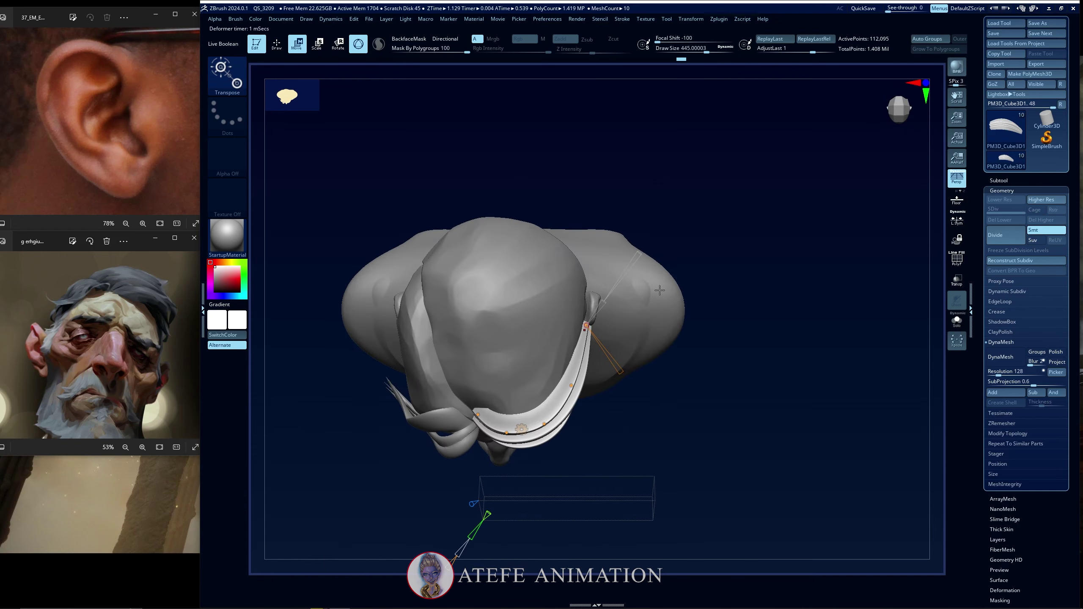
Adjust the bend curve's points from the side so the strand clump sweeps from the forehead toward the temple
left_click_drag(645, 455, 627, 380)
left_click_drag(515, 297, 520, 301)
left_click_drag(459, 264, 467, 256)
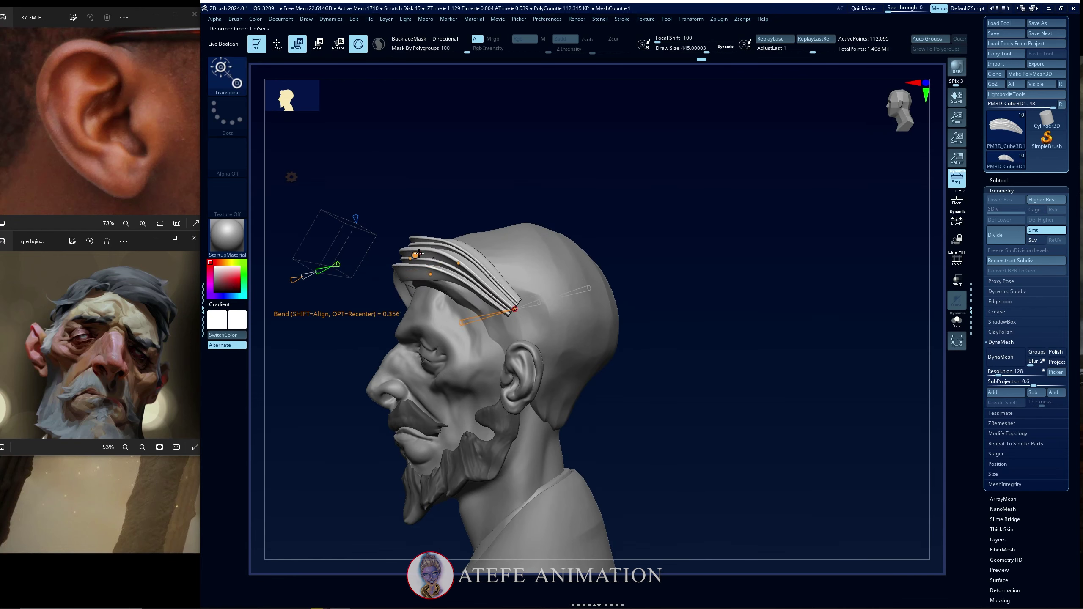
left_click_drag(644, 281, 678, 284)
left_click_drag(454, 245, 498, 282)
Try lowering the strand clump and bending its front end at the hairline
left_click_drag(532, 198, 534, 222)
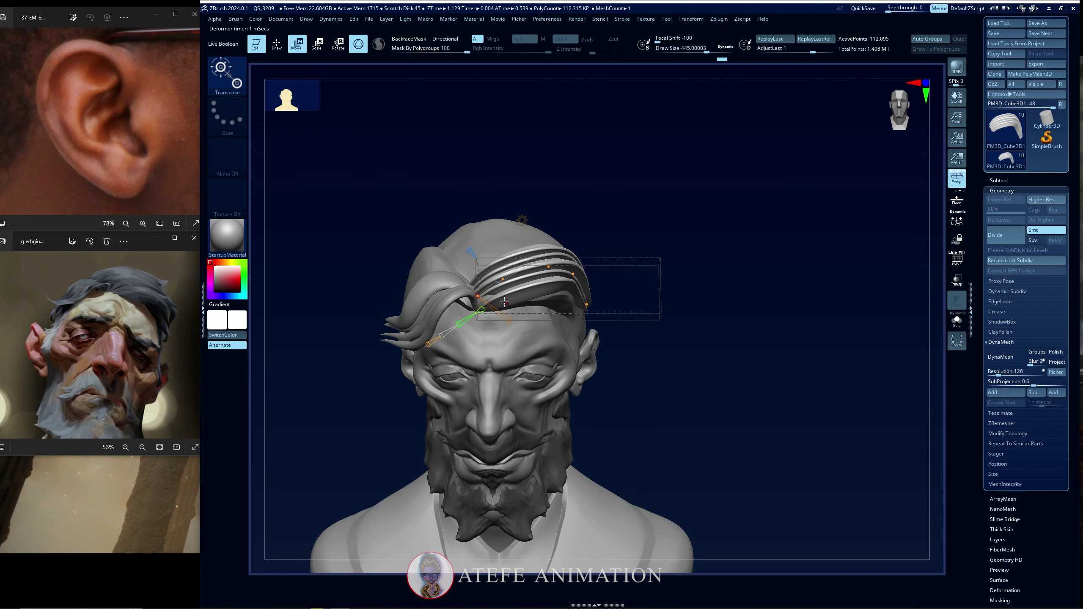
key("ctrl+z")
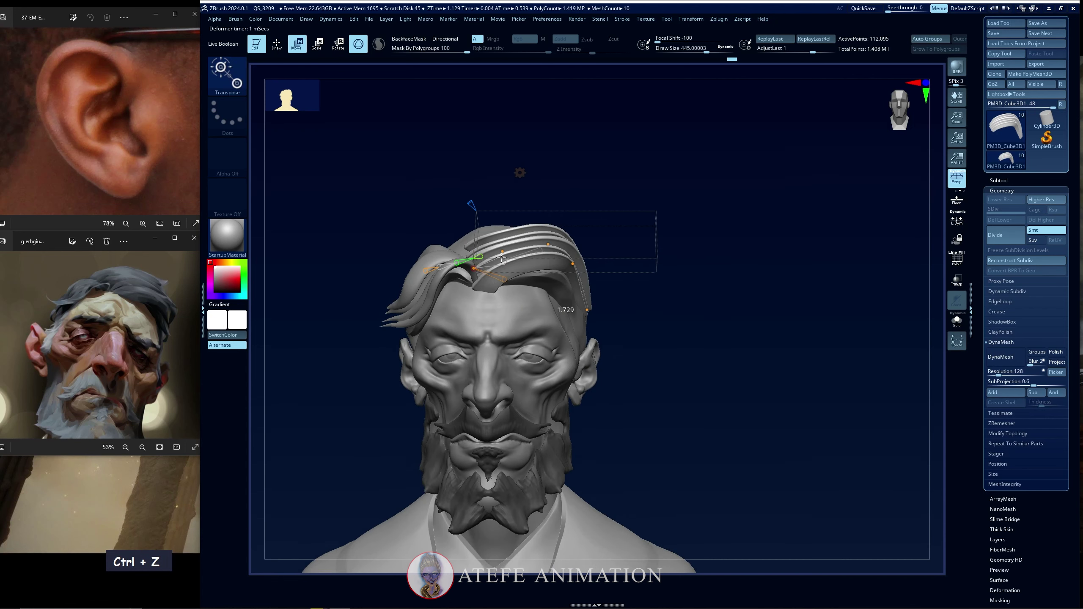
right_click_drag(502, 257, 608, 274)
key("ctrl+z")
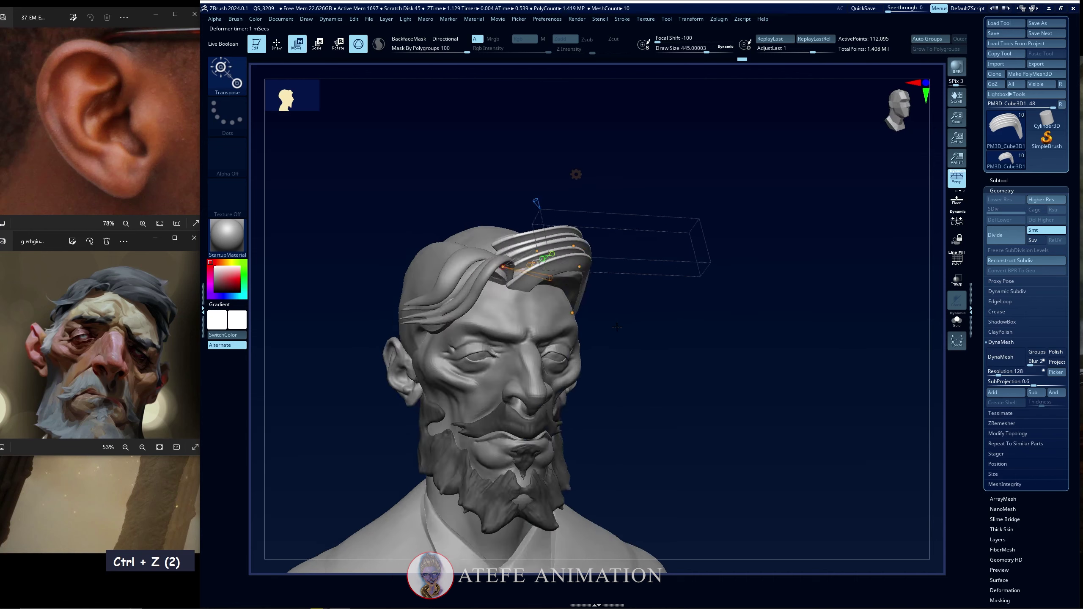
key("ctrl+z")
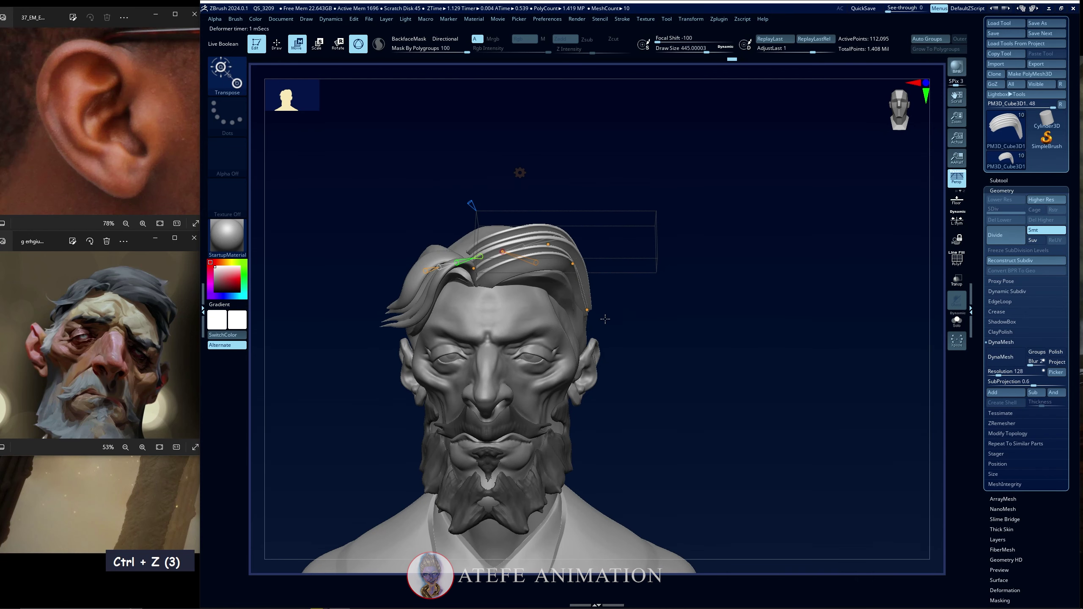
Finish the Bend Curve deformer and switch to the Move brush with a draw size of about 516
double_click(520, 172)
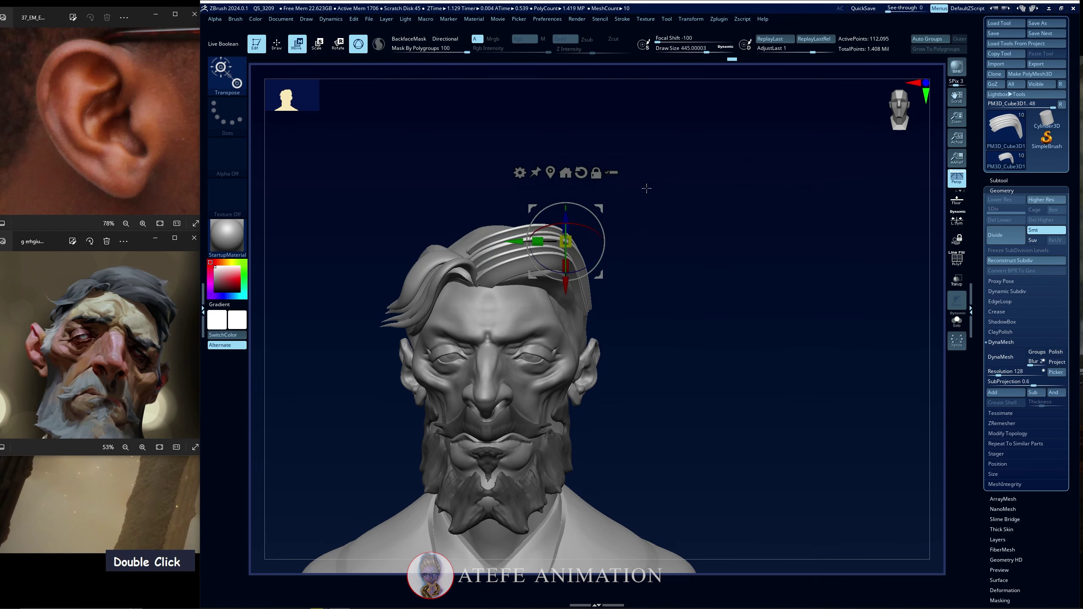
key("q")
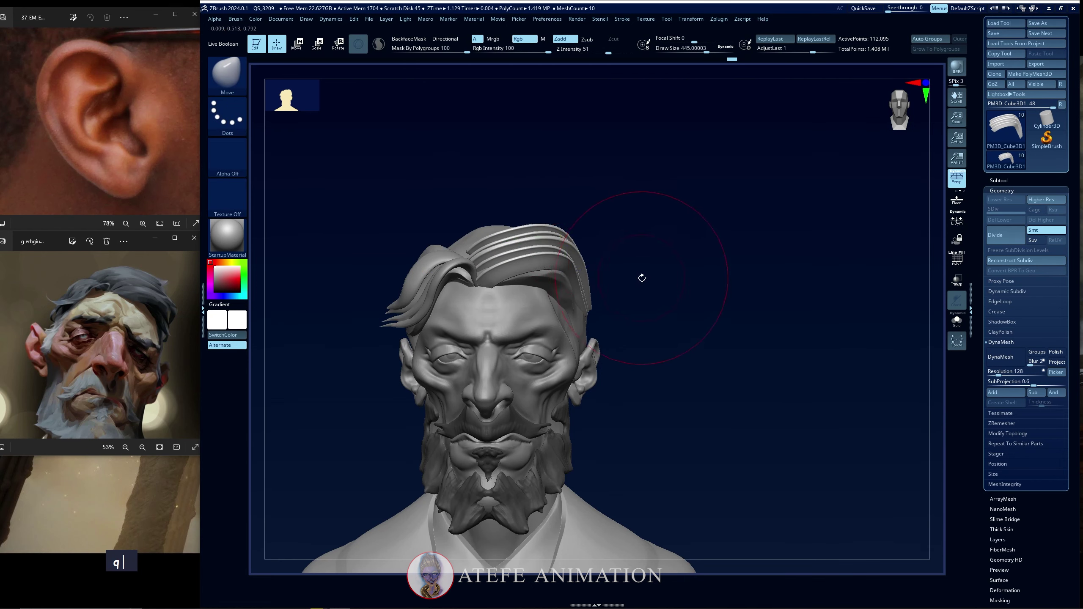
mouse_move(641, 278)
left_mouse_down()
mouse_move(603, 302)
mouse_move(616, 251)
left_mouse_up()
key("shift+f")
key("shift+f")
key("space")
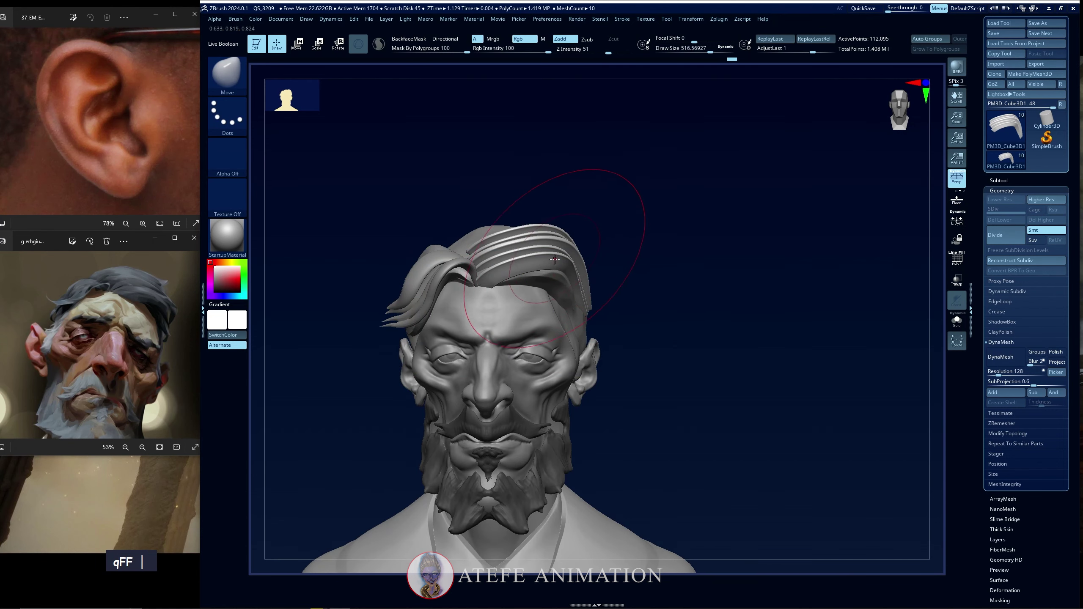
Shape the strand clump's rear end against the temple with the Move brush in front and side views
left_click_drag(635, 245, 614, 266)
left_click_drag(646, 312, 645, 310, "alt")
mouse_move(651, 314)
left_mouse_down()
mouse_move(627, 307)
mouse_move(645, 298)
left_mouse_up()
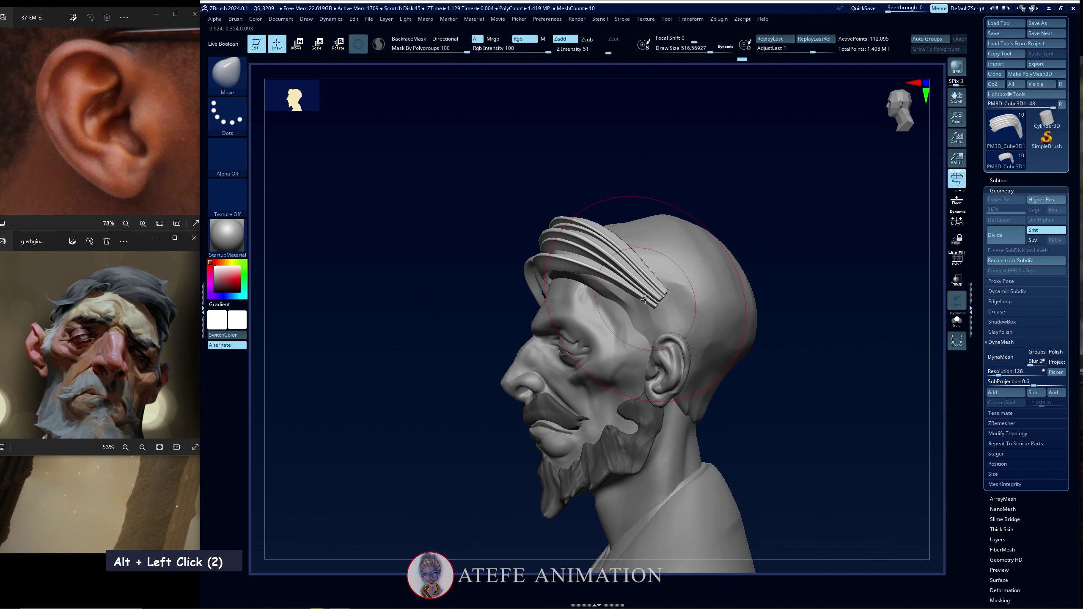
left_click_drag(657, 197, 638, 304)
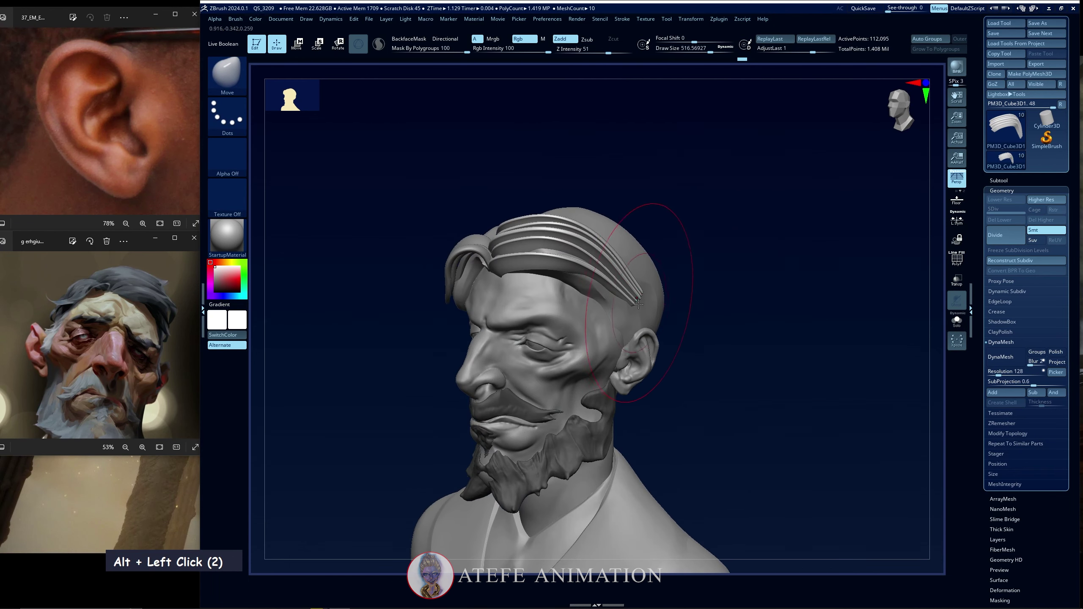
Refine how the strand clump follows the side of the head with the Move brush, undoing the last pull
mouse_move(704, 255)
left_mouse_down()
mouse_move(599, 293)
mouse_move(574, 288)
left_mouse_up()
left_click_drag(644, 295, 597, 280)
mouse_move(595, 192)
left_mouse_down()
mouse_move(589, 252)
mouse_move(589, 225)
mouse_move(678, 201)
mouse_move(648, 241)
left_mouse_up()
mouse_move(846, 179)
left_mouse_down()
mouse_move(761, 177)
mouse_move(600, 226)
left_mouse_up()
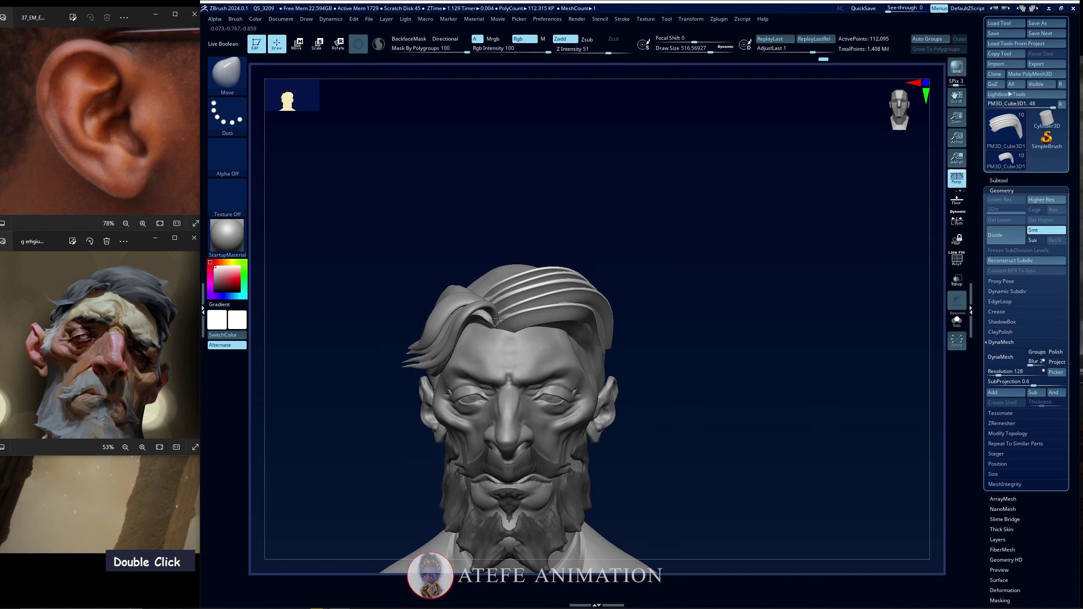
key("ctrl+z")
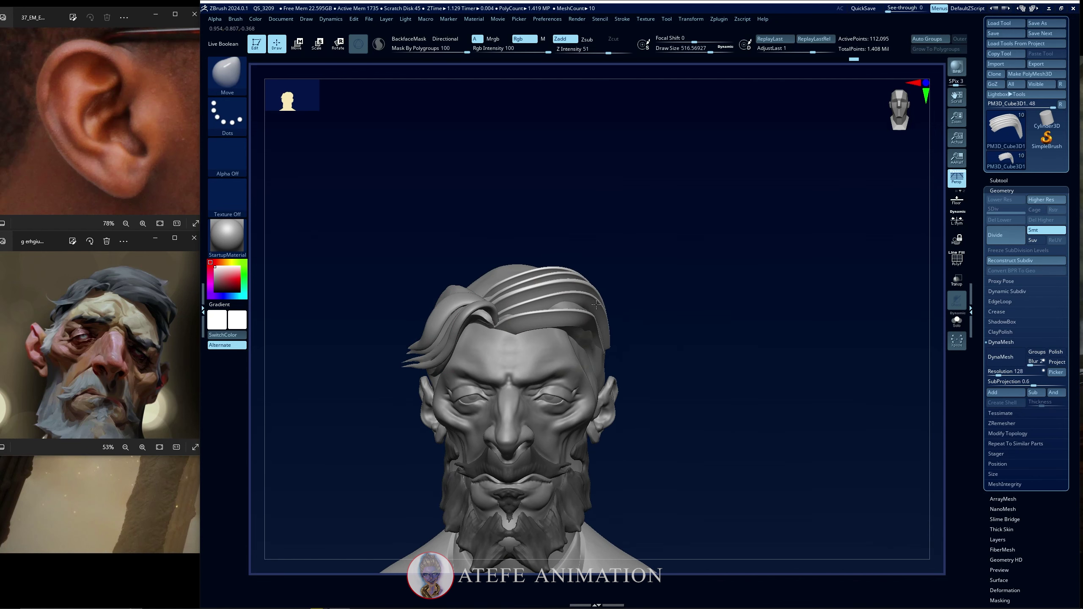
Reshape the strand clump's outer side in front view, pulling the outer strands outward and down above the ear
left_click_drag(622, 242, 524, 239)
left_click_drag(618, 313, 603, 303)
left_click_drag(759, 222, 776, 223)
left_click_drag(490, 221, 580, 224, "shift")
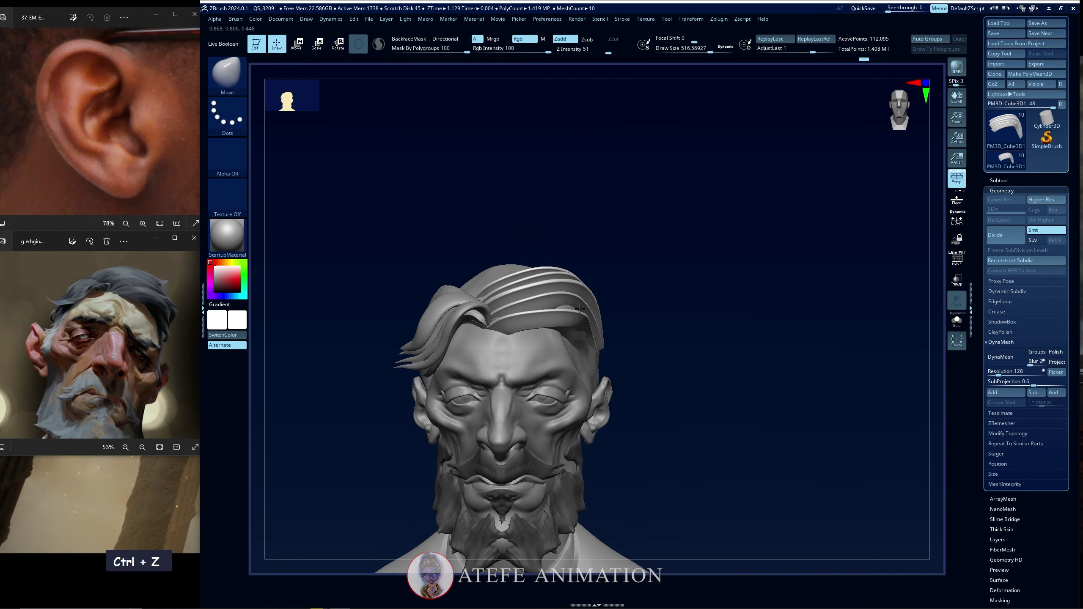
left_click(549, 290, "alt")
mouse_move(589, 298)
left_mouse_down()
mouse_move(603, 304)
mouse_move(614, 340)
left_mouse_up()
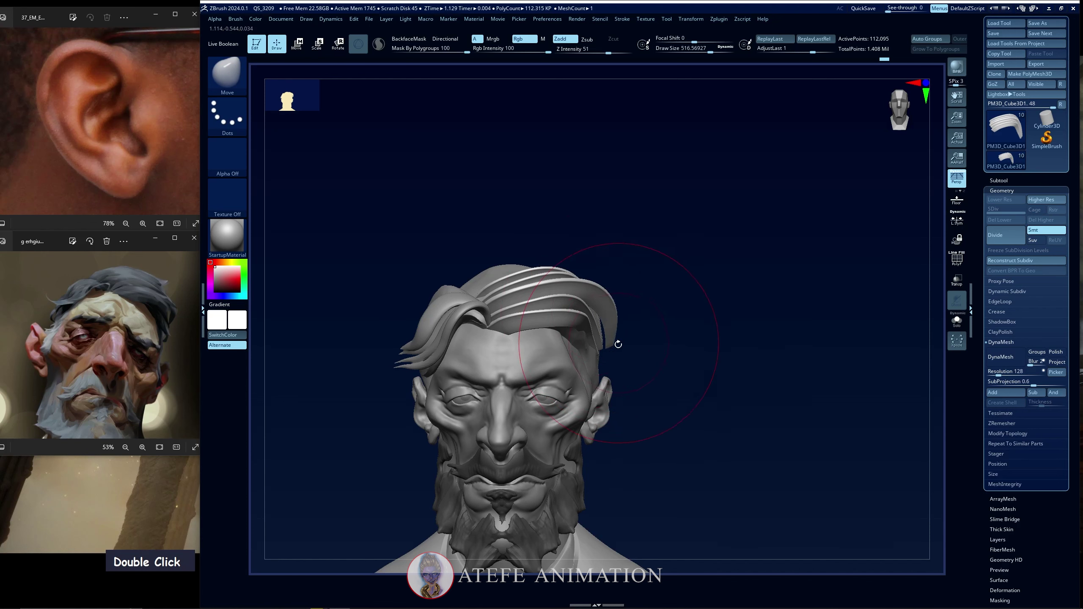
Try ClayPolish on the whole strand clump and clear the mask it leaves
left_click(1009, 333)
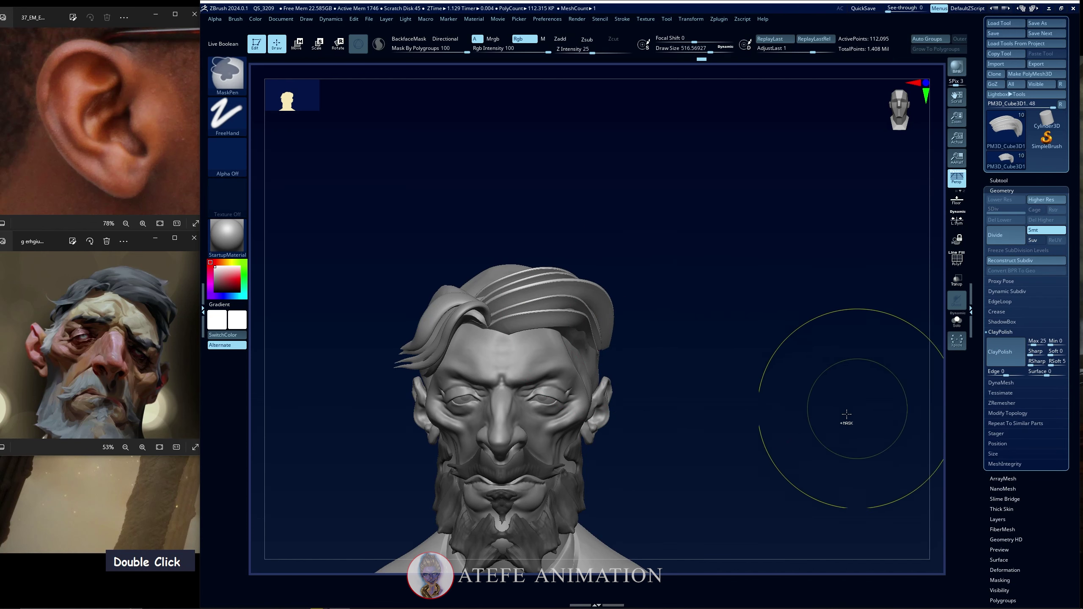
left_click_drag(846, 423, 825, 439, "ctrl")
mouse_move(690, 347)
left_mouse_down()
mouse_move(687, 377)
mouse_move(692, 362)
left_mouse_up()
left_click(654, 363, "ctrl")
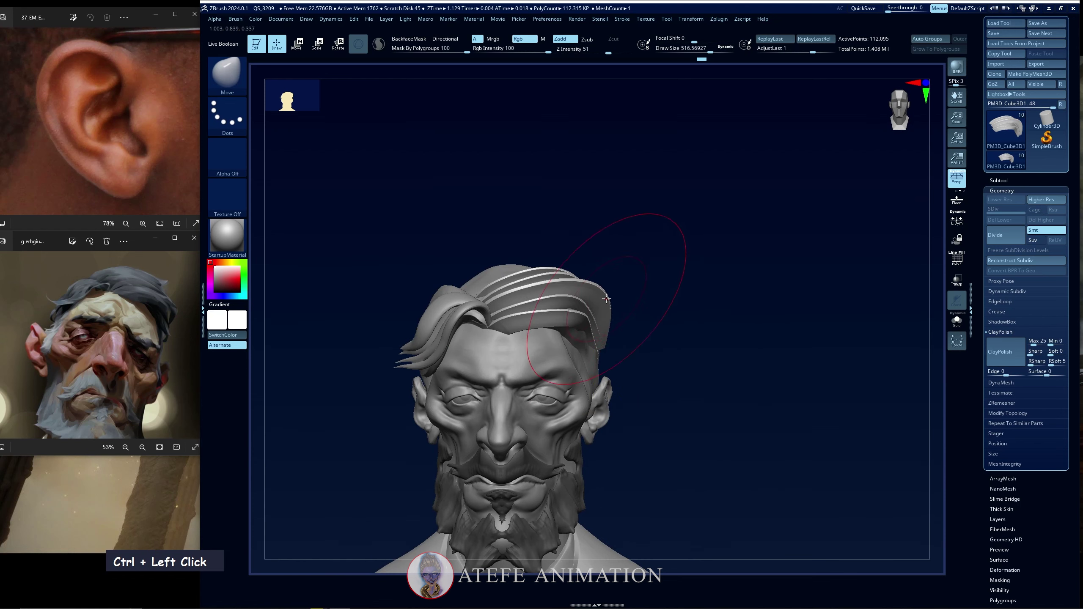
Undo the recent ClayPolish and Move edits on the strand clump
left_click_drag(628, 316, 621, 318)
key("ctrl+z")
left_click(621, 324, "ctrl+shift")
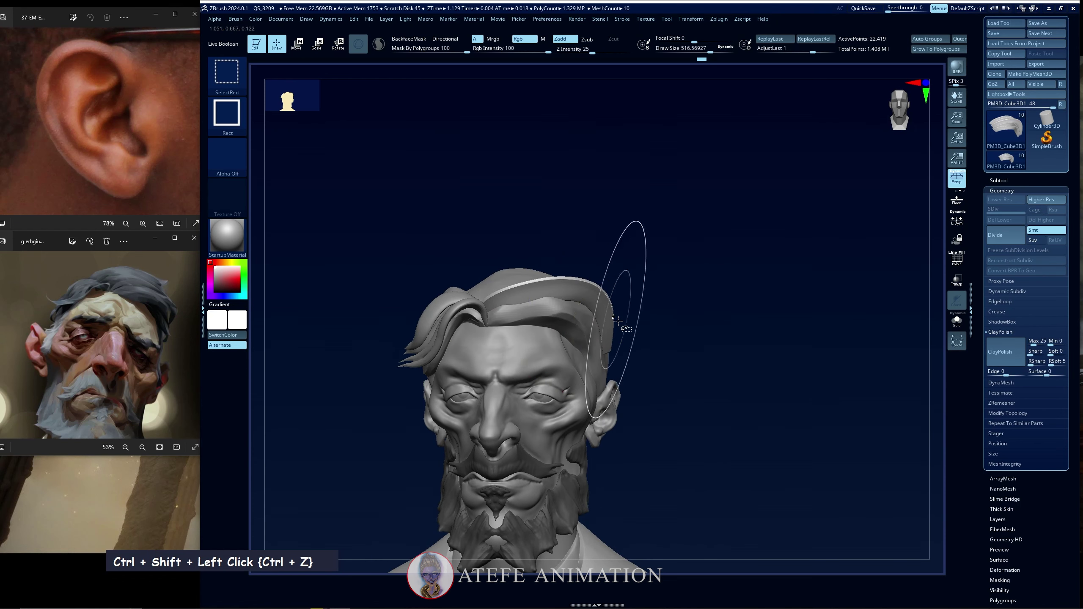
key("ctrl+z")
key("ctrl+z")
key("ctrl+z")
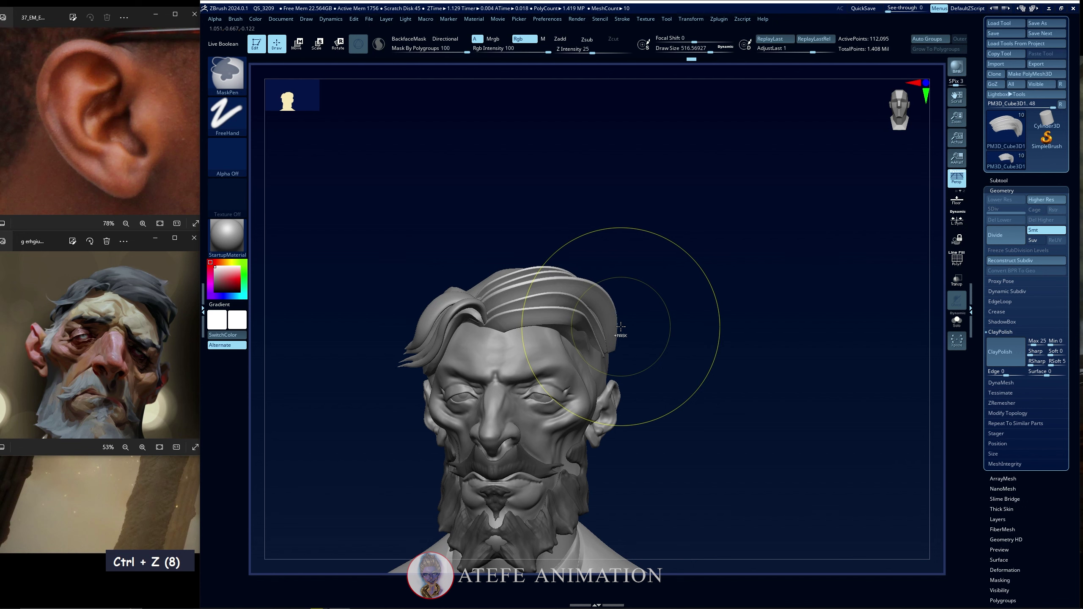
Isolate a single strand of the clump, smooth it with ClayPolish and clear its mask
left_click(732, 345, "ctrl+shift")
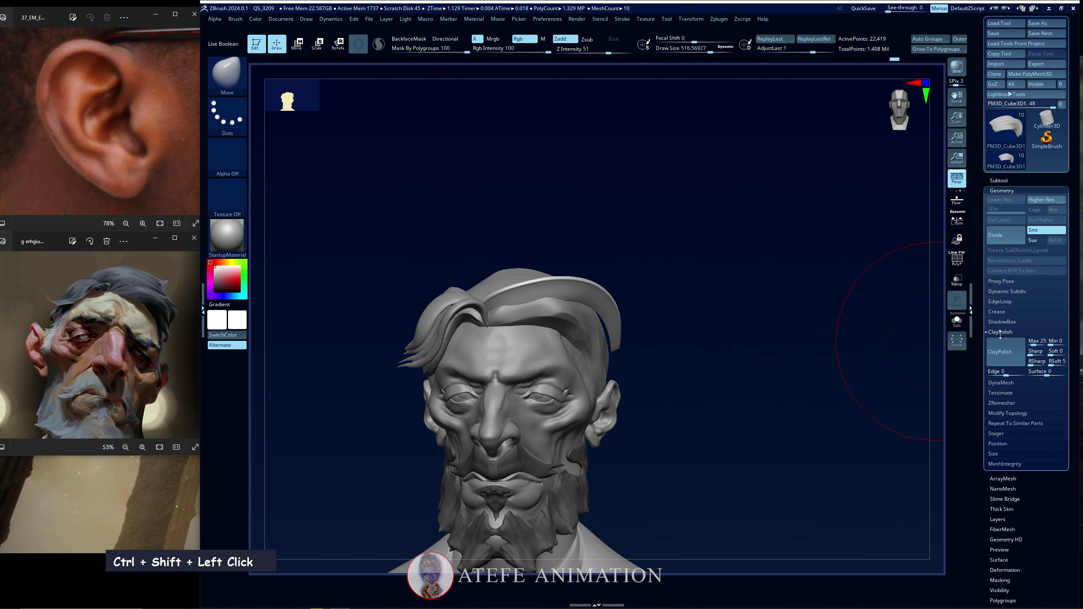
double_click(1006, 354)
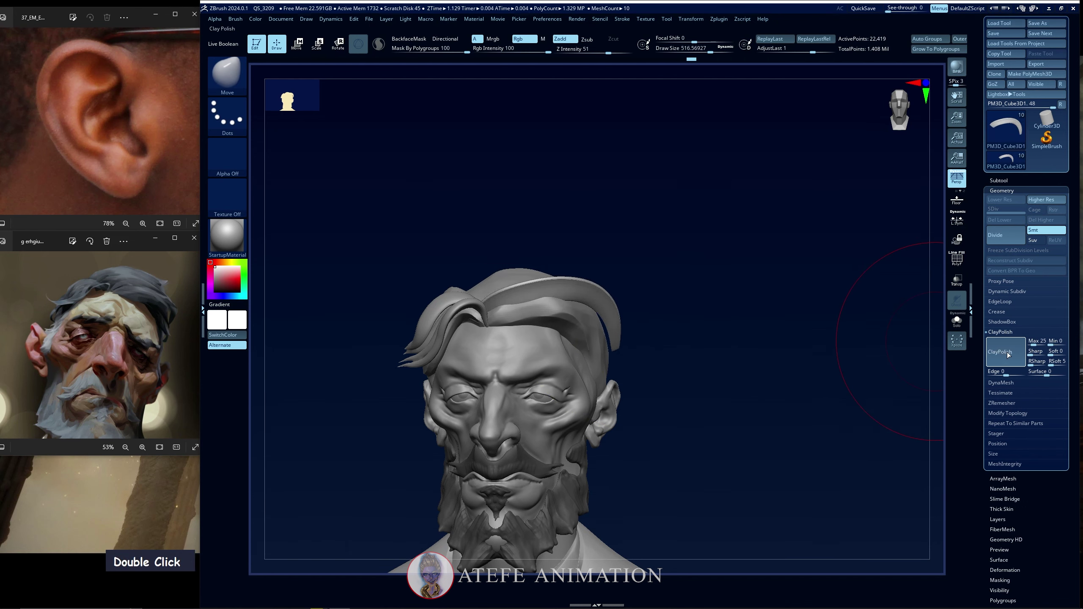
left_click_drag(679, 290, 684, 305)
mouse_move(684, 305)
left_mouse_down("ctrl")
mouse_move(691, 312)
mouse_move(613, 315)
mouse_move(650, 353)
mouse_move(706, 321)
left_mouse_up("ctrl")
Show all strands of the clump again and set the Move brush draw size to about 280
key("space")
left_click(658, 319, "ctrl+shift")
key("space")
left_click(610, 339, "ctrl+shift")
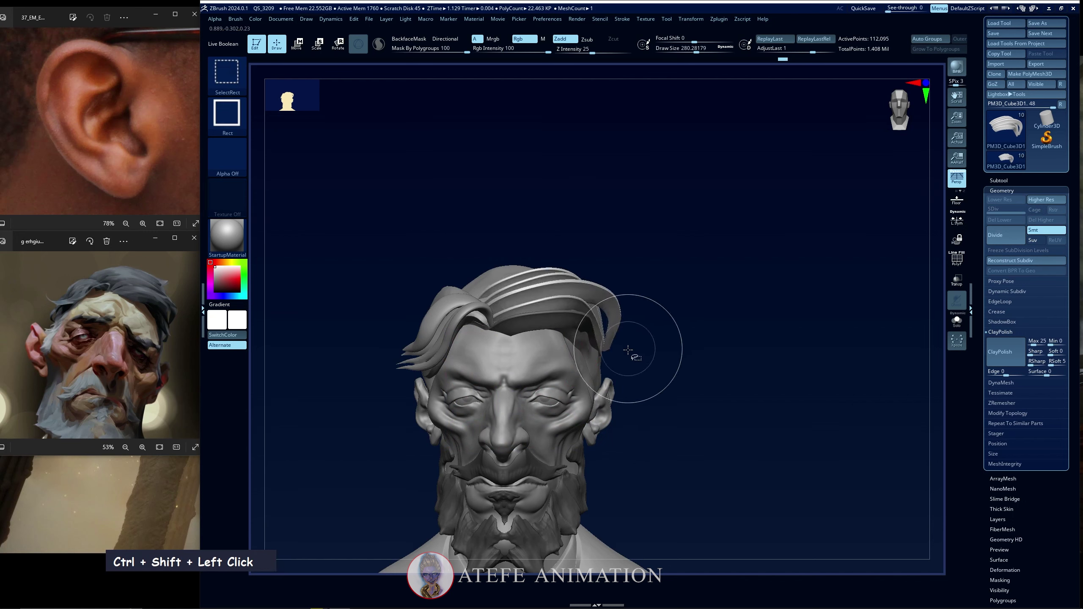
left_click(634, 358, "ctrl")
left_click(634, 358, "ctrl+shift")
Set the Move brush draw size to about 358 and mask the upper strands at the side of the head
left_click_drag(634, 358, 656, 317)
key("space")
left_click_drag(592, 362, 594, 363)
left_click_drag(629, 317, 524, 345)
left_click_drag(635, 337, 641, 341)
mouse_move(522, 337)
left_mouse_down()
mouse_move(621, 327)
mouse_move(523, 331)
left_mouse_up()
left_click(518, 332, "ctrl")
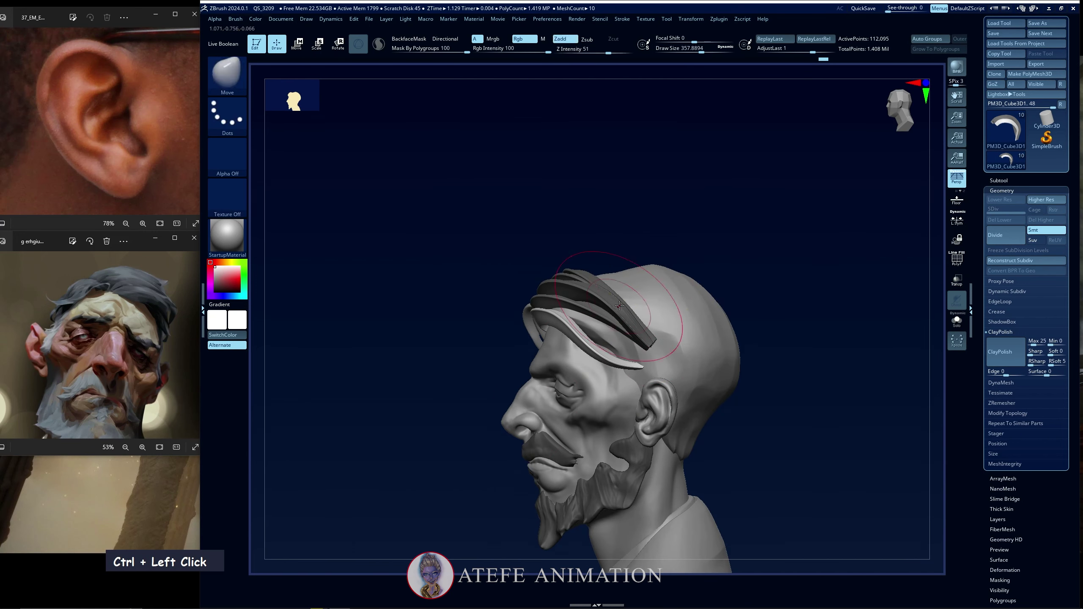
Undo the last pulls and the mask on the upper strands at the side of the head
left_click_drag(627, 331, 619, 316)
left_click_drag(524, 328, 621, 324)
key("ctrl+z")
key("ctrl+z")
key("ctrl+z")
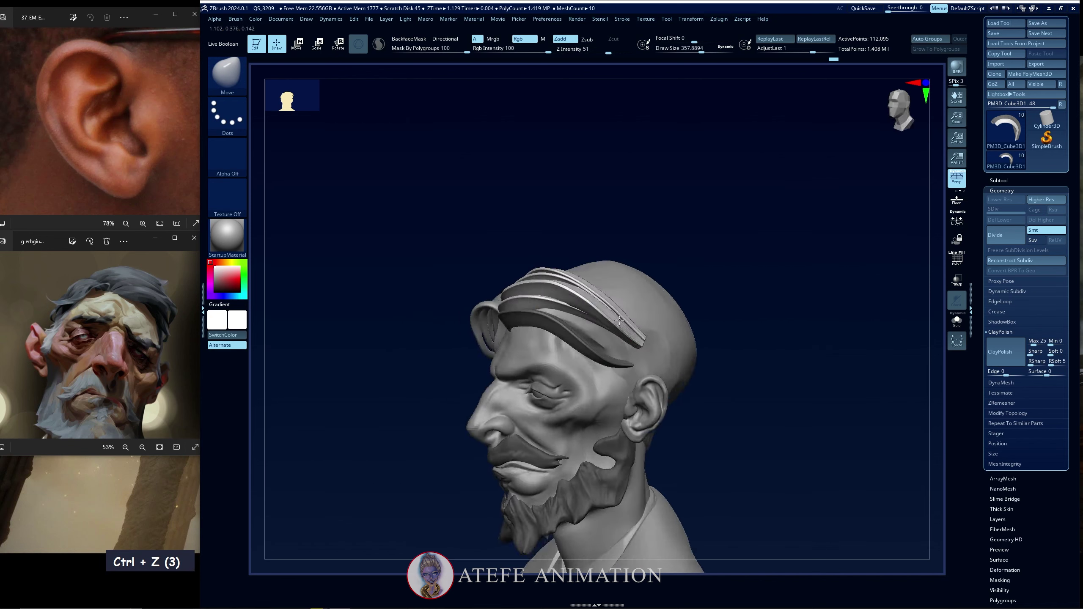
Pull the rear ends of the strands backward and apart over the side of the head with the Move brush
double_click(607, 337)
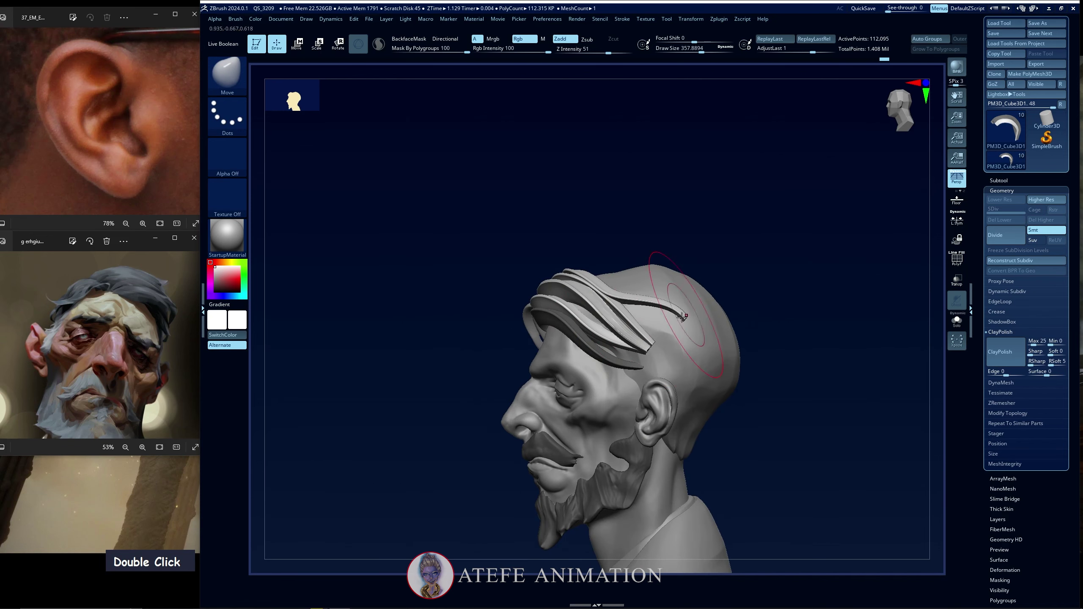
mouse_move(624, 332)
left_mouse_down()
mouse_move(652, 316)
mouse_move(684, 265)
mouse_move(656, 299)
left_mouse_up()
key("ctrl+shift")
left_click(667, 235, "ctrl+shift")
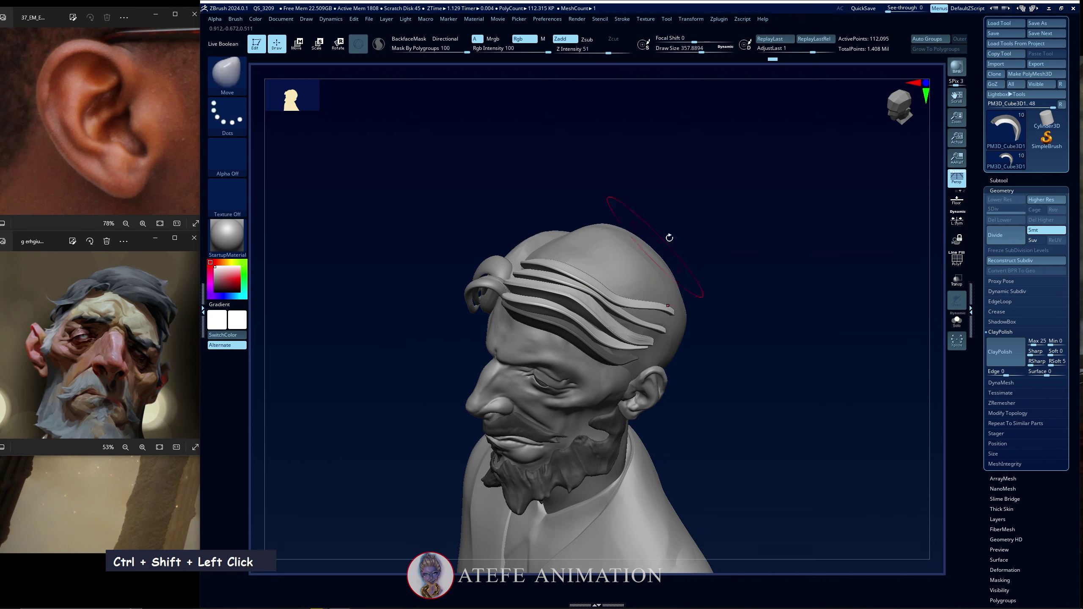
left_click(667, 235, "ctrl")
Isolate the clump's two uppermost strands, thicken them with the Inflate Balloon deformation and show all strands again
left_click(597, 284, "ctrl+shift")
left_click(595, 284, "ctrl+shift")
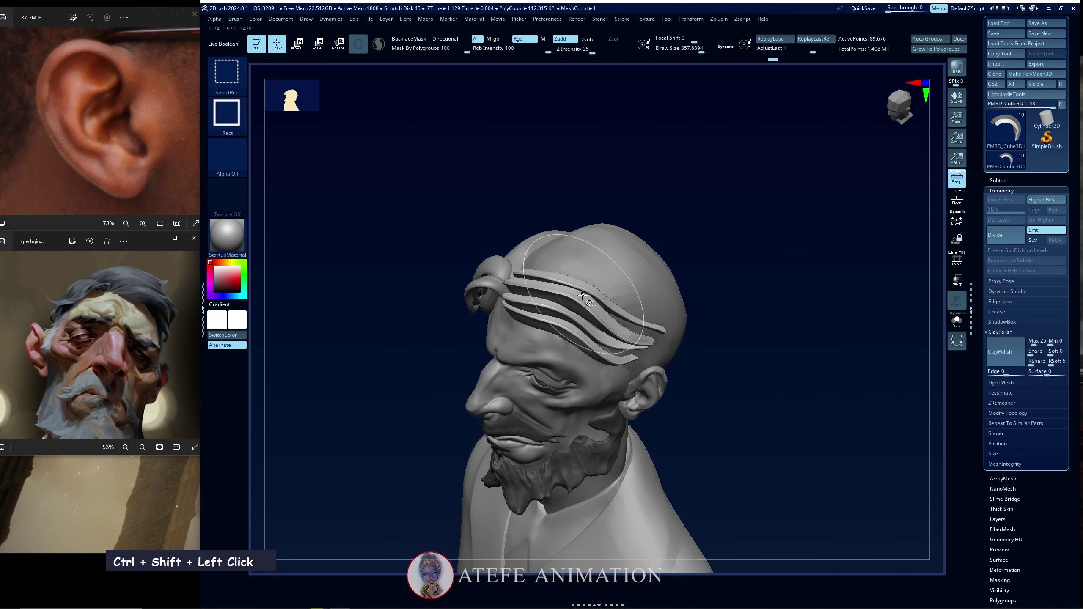
left_click(595, 293, "ctrl+shift")
left_click_drag(713, 259, 714, 304, "ctrl+shift")
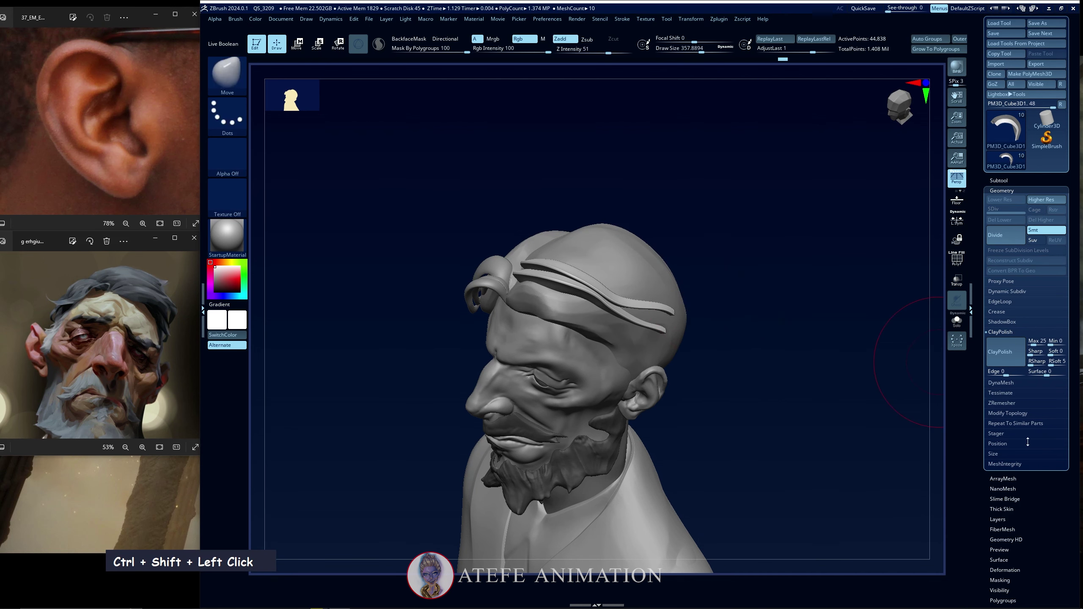
scroll(1010, 372, "down", 5)
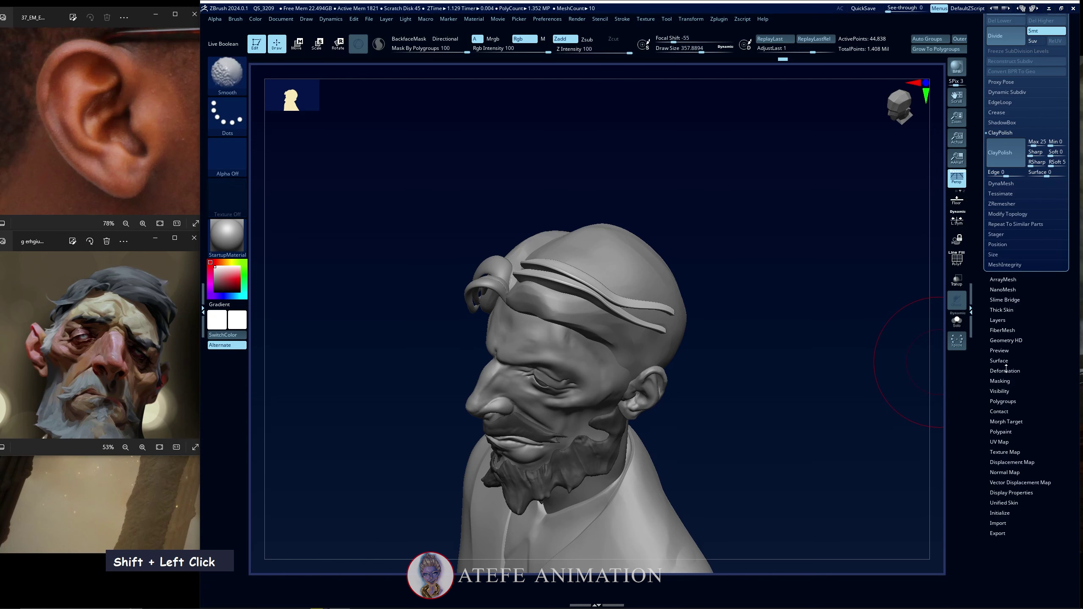
left_click(1010, 372)
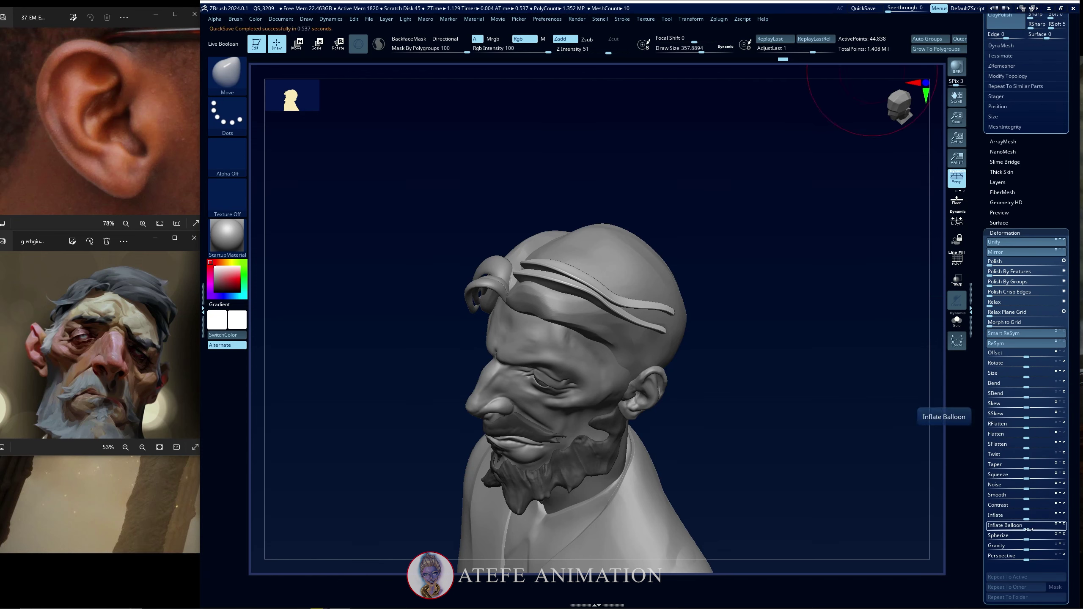
left_click_drag(1028, 529, 1031, 529)
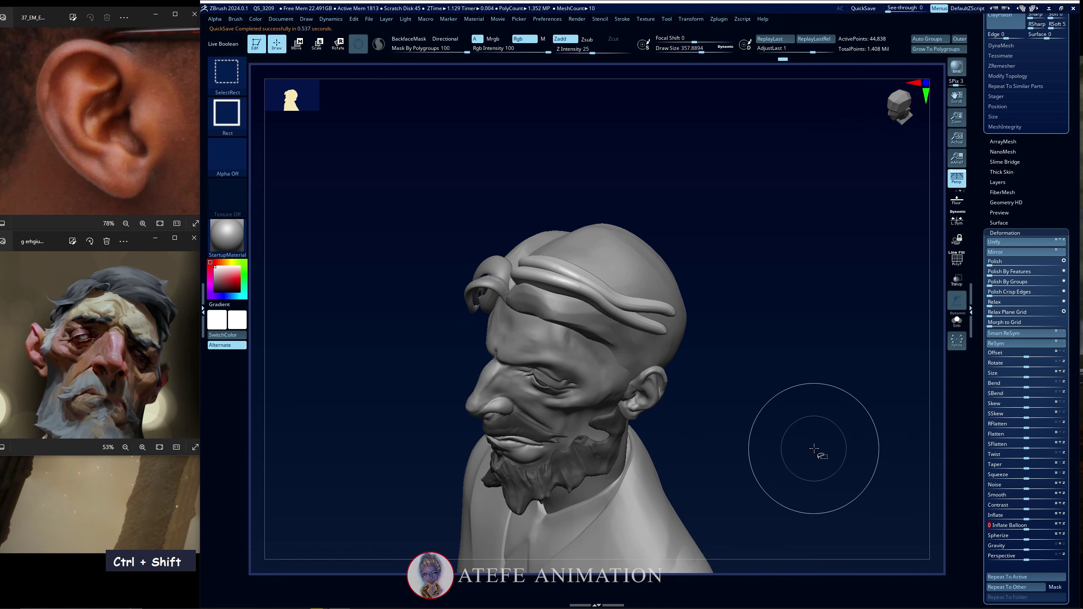
left_click(799, 431, "ctrl+shift")
Remesh the strand clump with DynaMesh at resolution 344, undoing the first pass at 128
left_click_drag(799, 431, 771, 392, "shift")
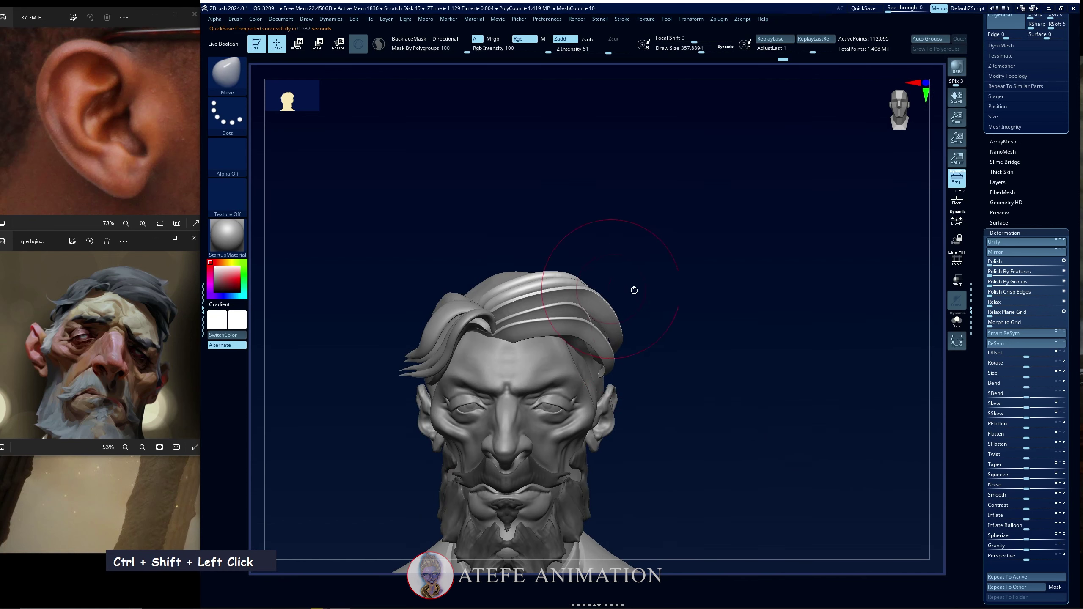
mouse_move(684, 322)
left_mouse_down("alt")
mouse_move(695, 274)
mouse_move(678, 285)
left_mouse_up("alt")
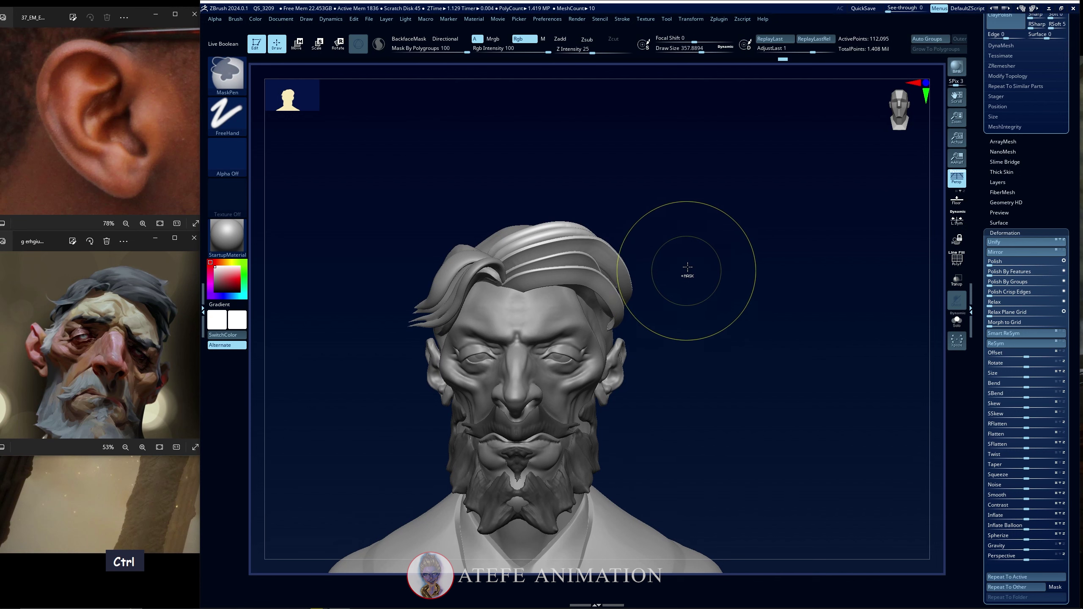
left_click(674, 396, "ctrl")
scroll(1022, 276, "up", 5)
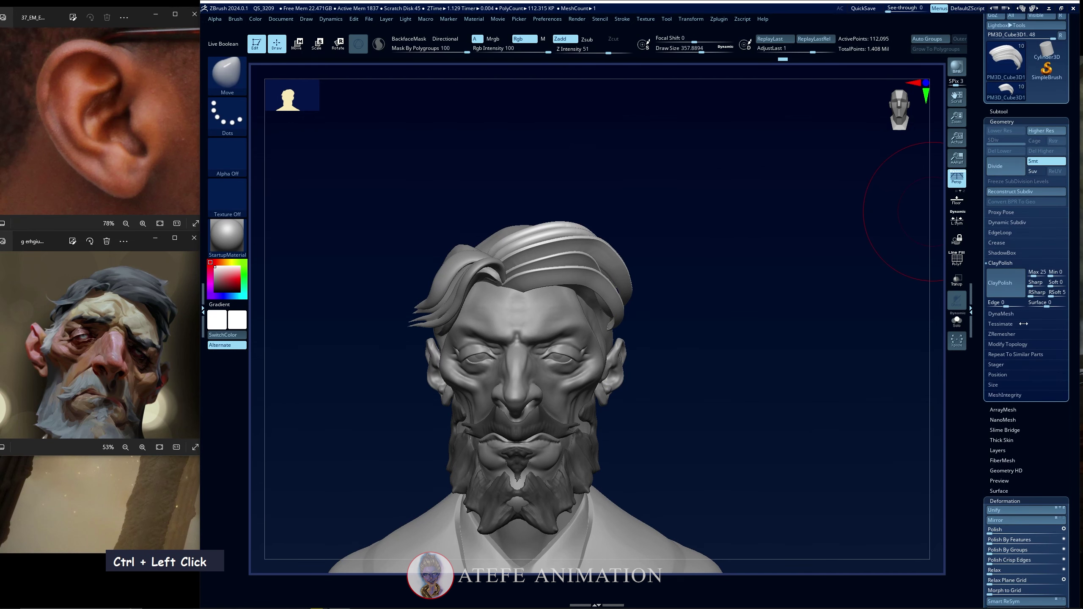
left_click(1000, 314)
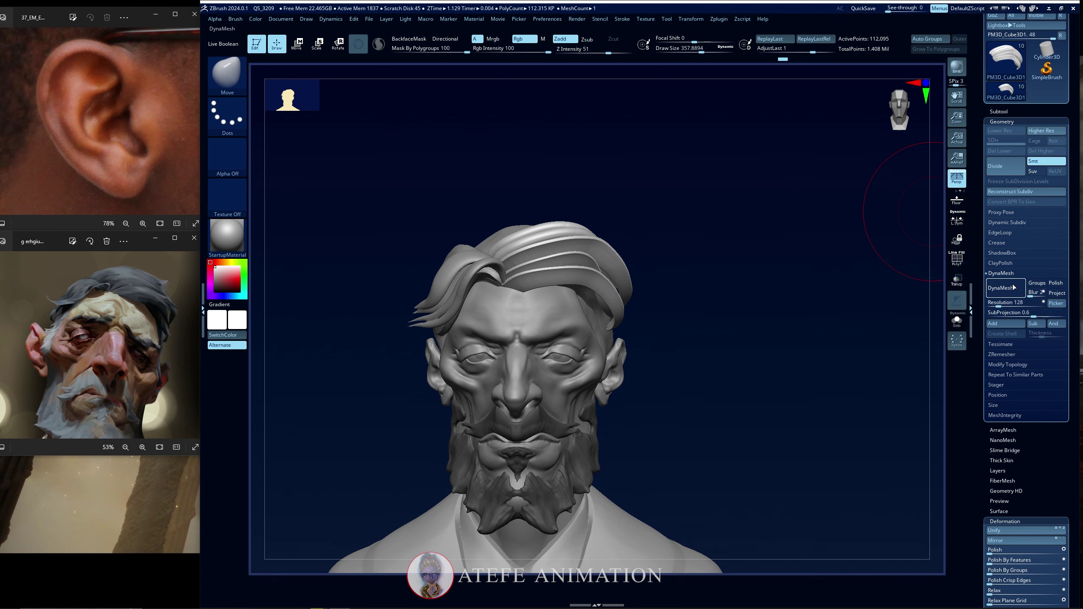
left_click(999, 288)
key("ctrl+z")
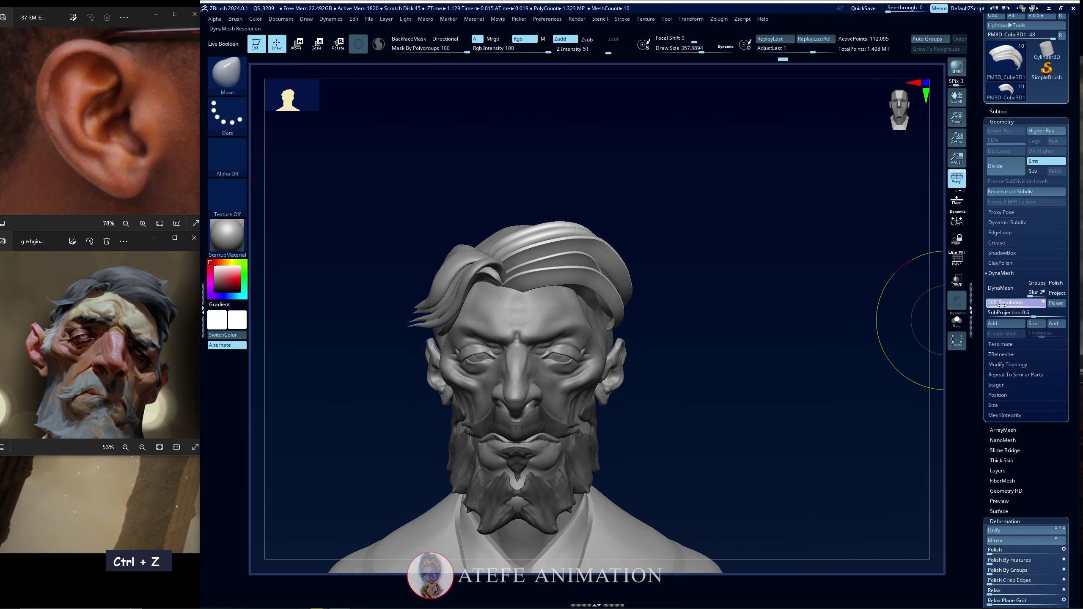
left_click_drag(1001, 306, 1004, 306)
left_click(1007, 289)
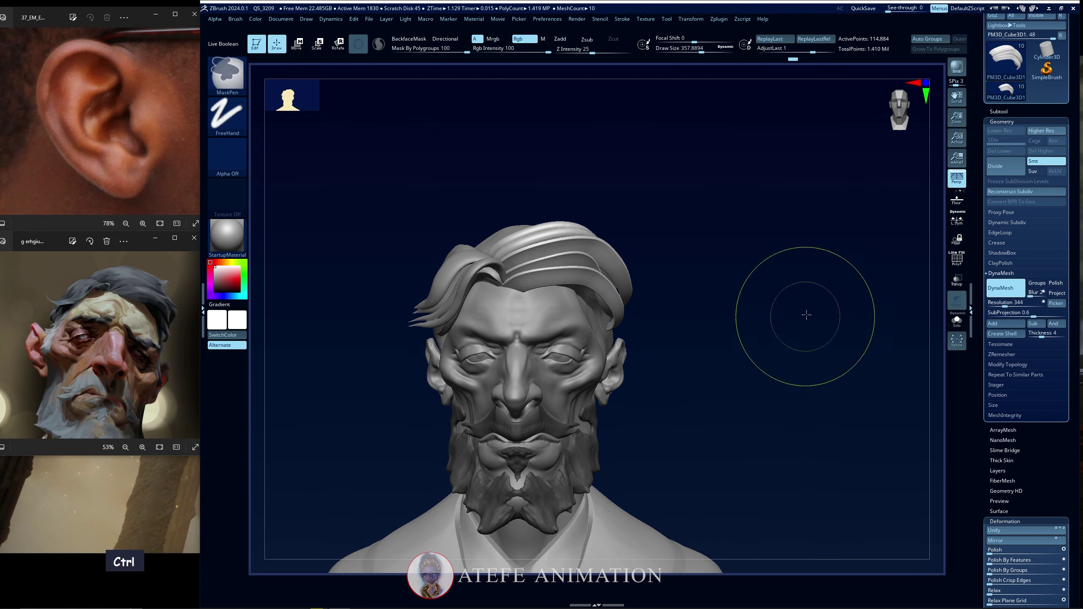
left_click(782, 425, "ctrl")
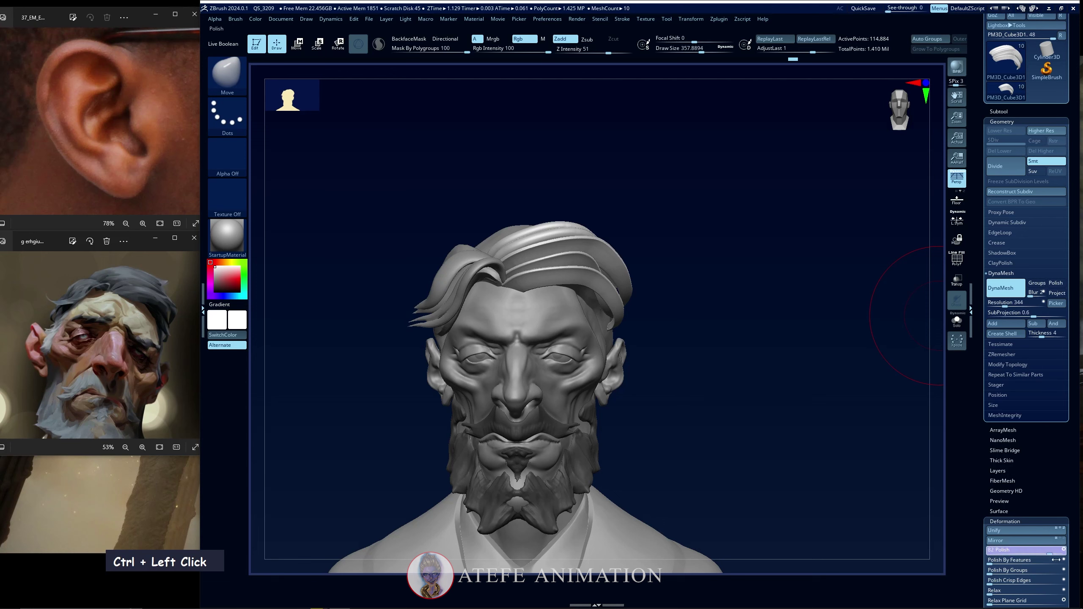
Smooth the remeshed strand clump with the Polish deformation and repeat it on the active subtool
left_click_drag(1059, 480, 1058, 196)
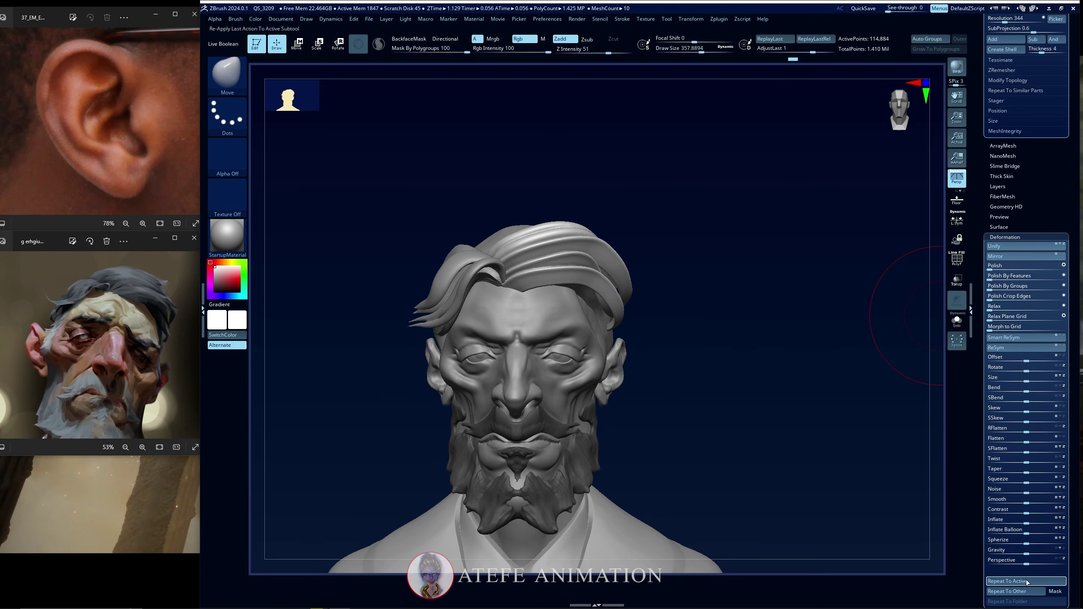
double_click(1027, 582)
scroll(1025, 329, "up", 10)
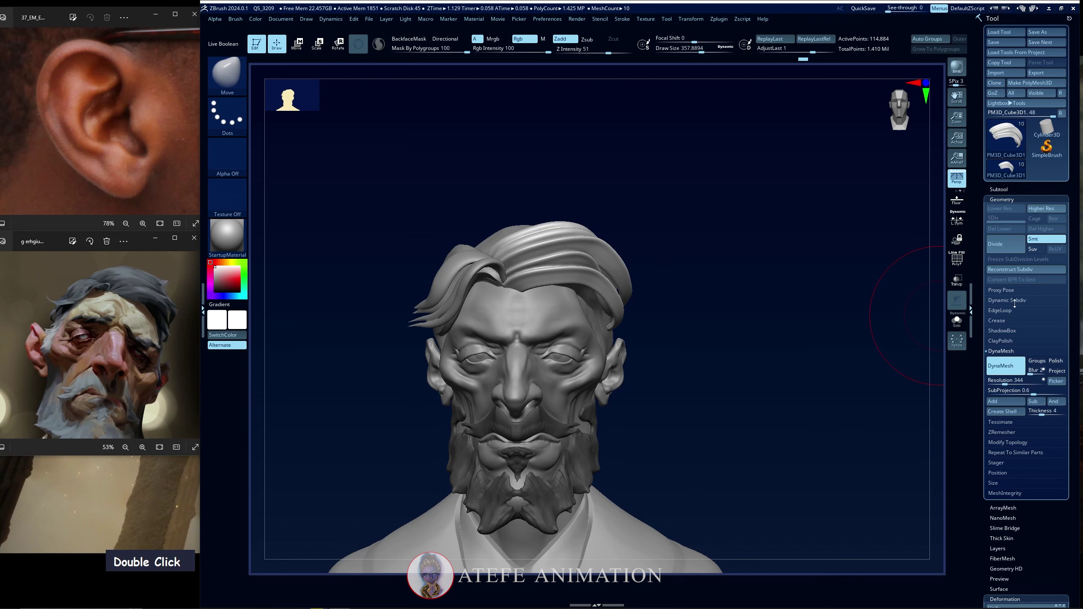
Apply ClayPolish to the strand clump, clear the mask and nudge its outer side closer to the head
left_click(1010, 340)
left_click(1010, 358)
left_click_drag(790, 390, 801, 401, "ctrl")
left_click_drag(801, 396, 725, 357)
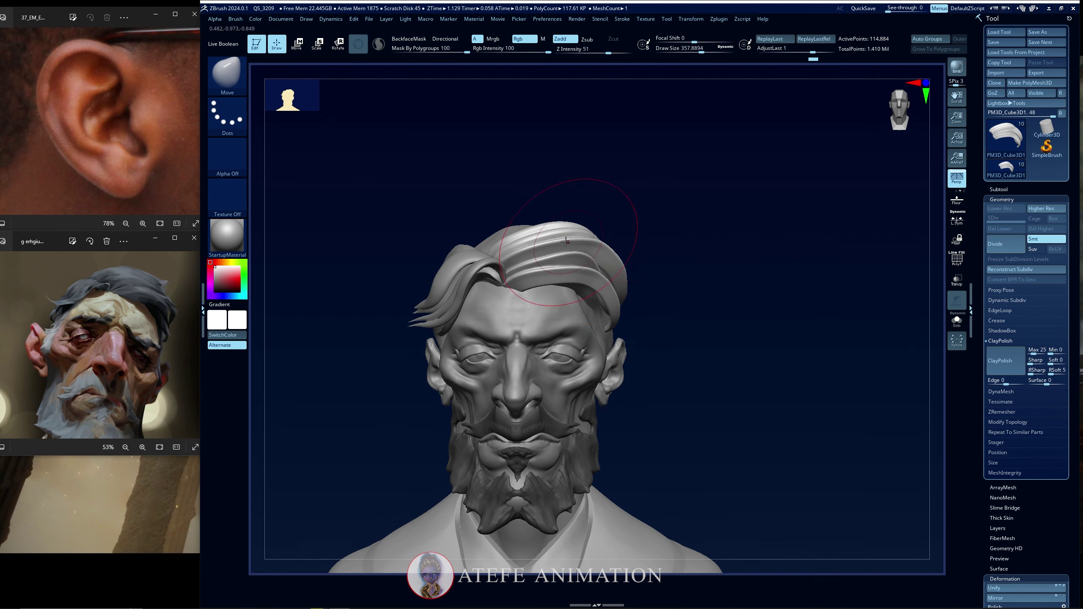
Select the Pinch brush and set its draw size to about 101 for the strand tips
left_click_drag(655, 278, 753, 315, "alt")
key("b")
key("p")
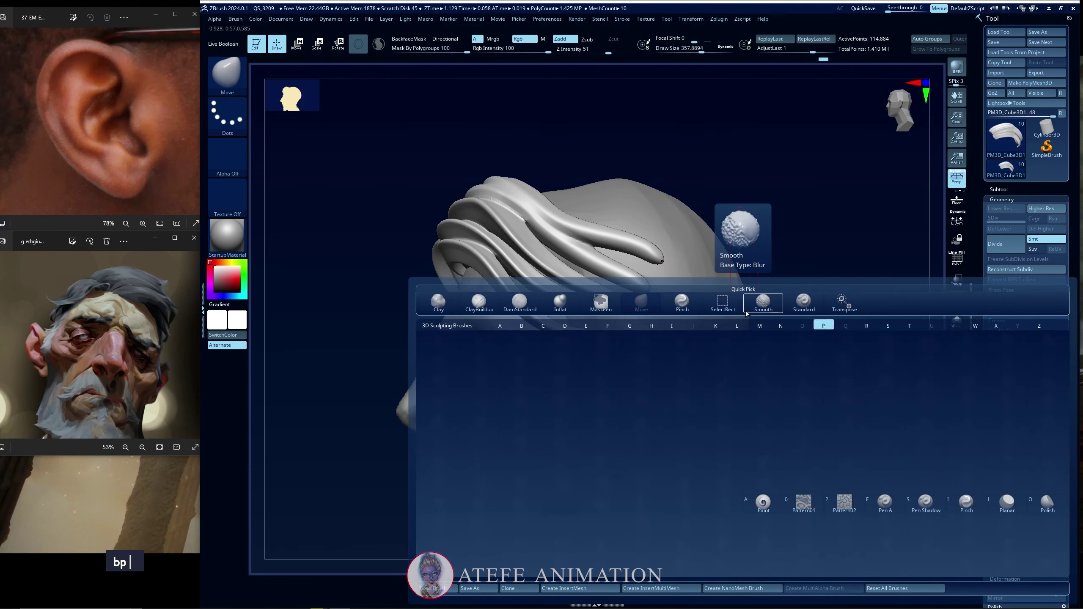
left_click(967, 505)
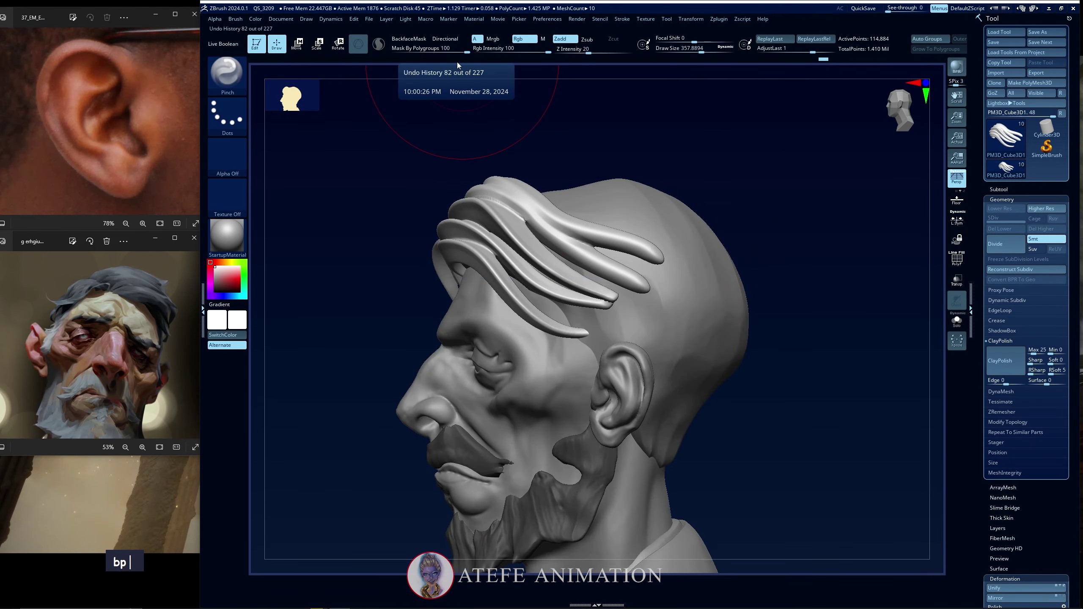
key("space")
left_click(634, 242)
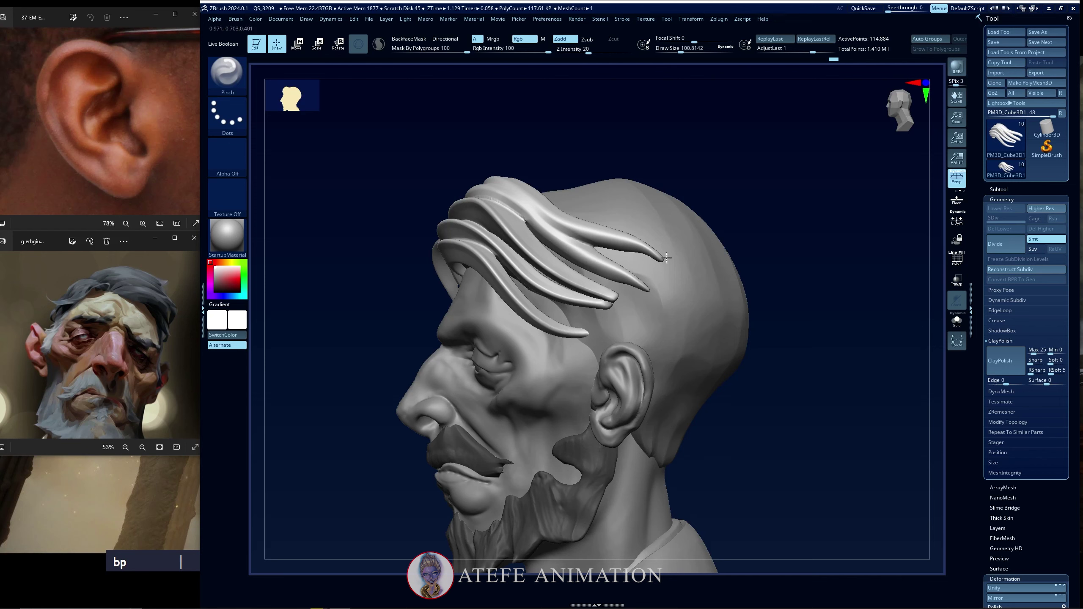
Sharpen the rear tips of the strands above the ear into points with the Pinch brush
left_click_drag(717, 221, 695, 233)
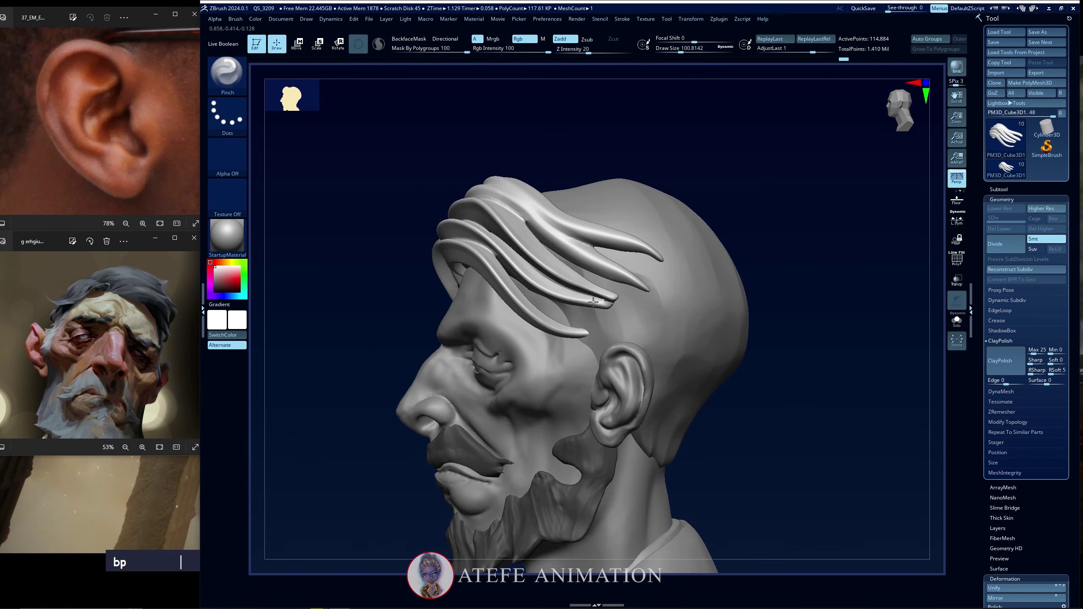
left_click_drag(710, 217, 773, 220)
left_click_drag(677, 314, 704, 302, "alt")
left_click_drag(704, 301, 633, 306)
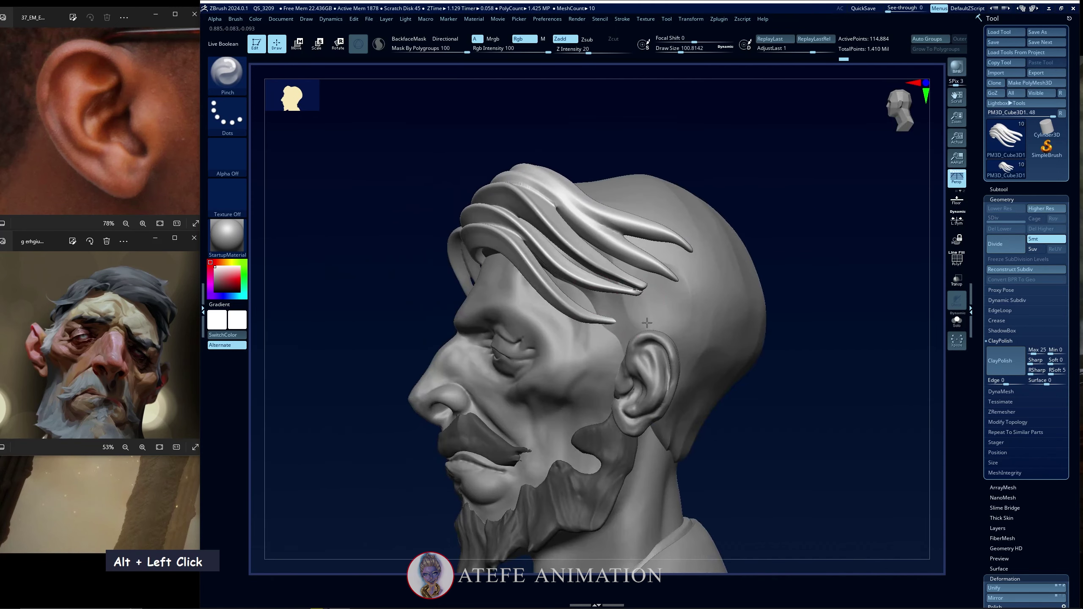
left_click_drag(763, 251, 820, 242)
left_click_drag(664, 321, 718, 312, "alt")
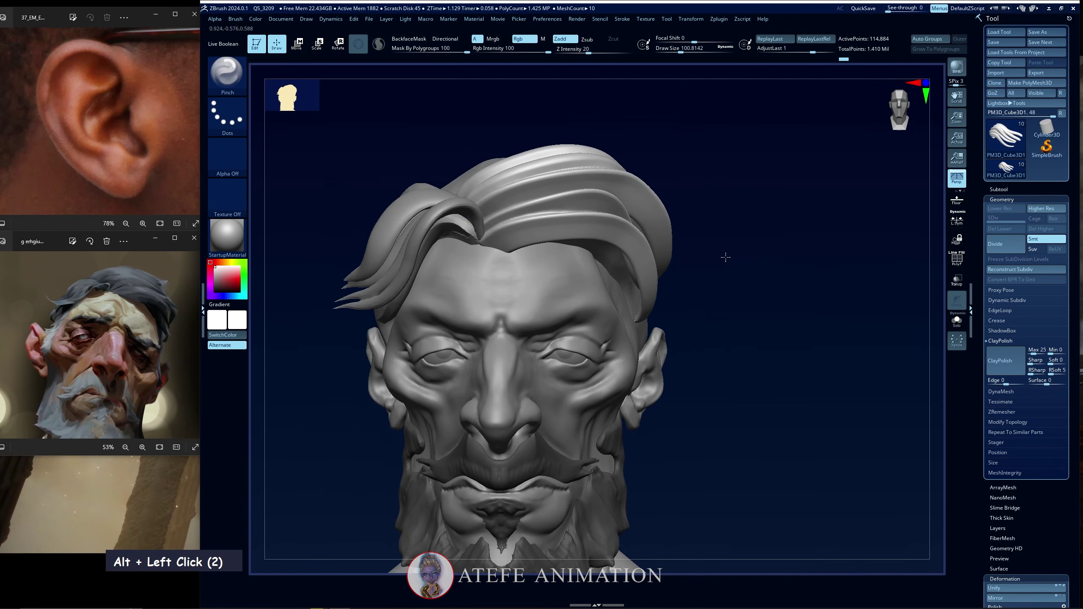
right_click_drag(725, 257, 724, 251)
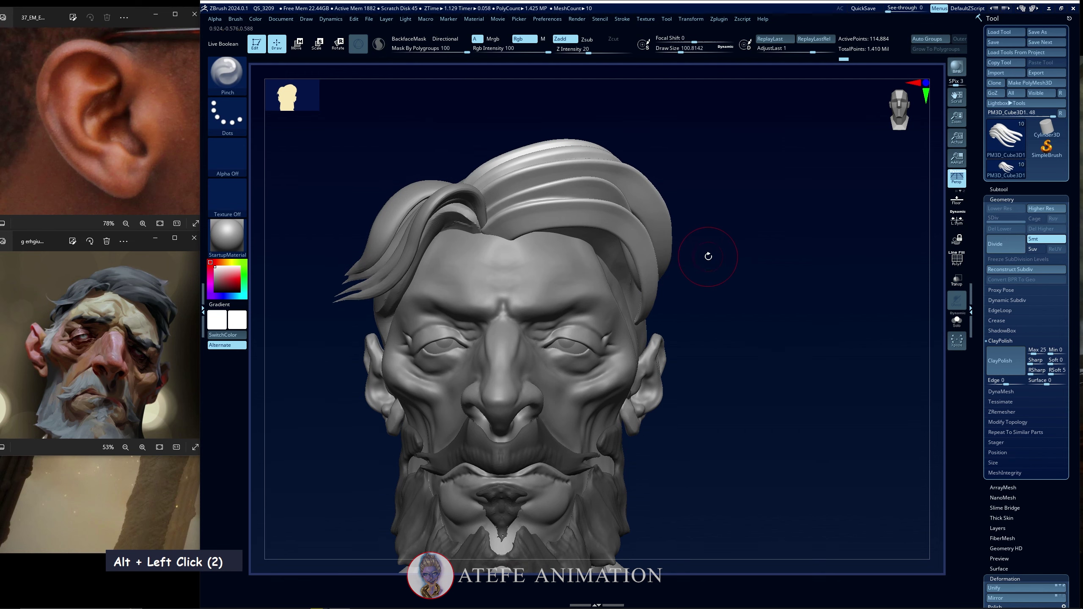
Select the DamStandard brush with a draw size of about 268 and expand its Lazy Mouse stroke settings
key("b")
key("d")
key("s")
key("space")
left_click_drag(541, 218, 499, 235)
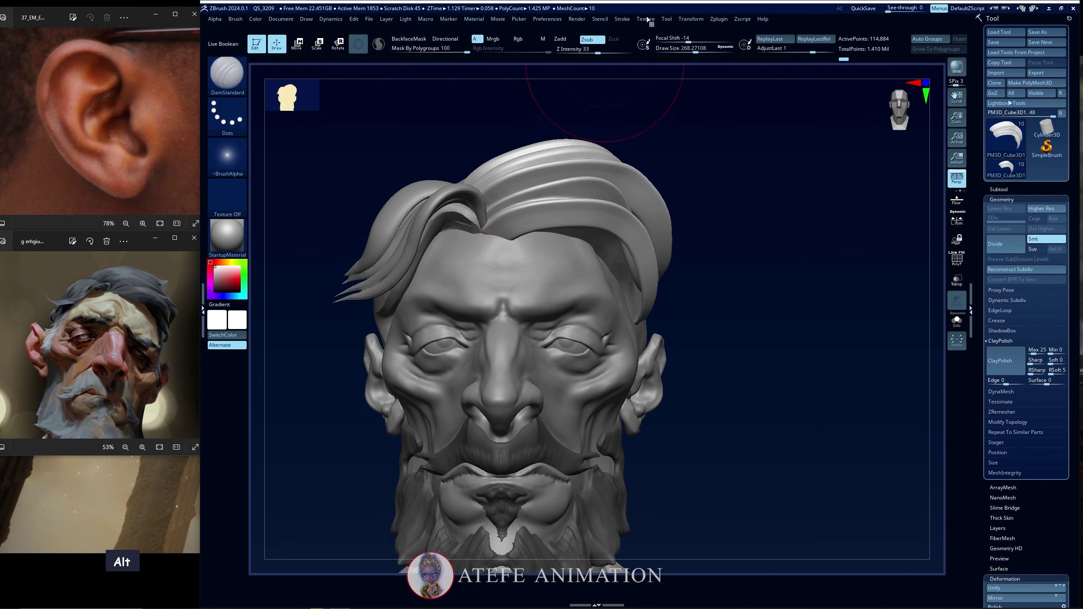
left_click(626, 19)
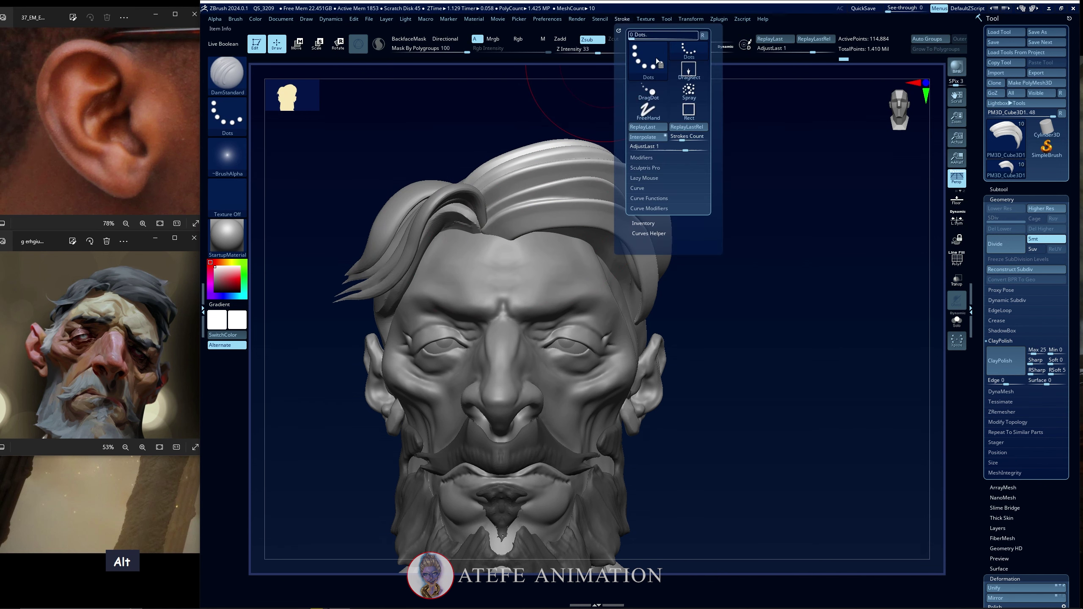
left_click(644, 178)
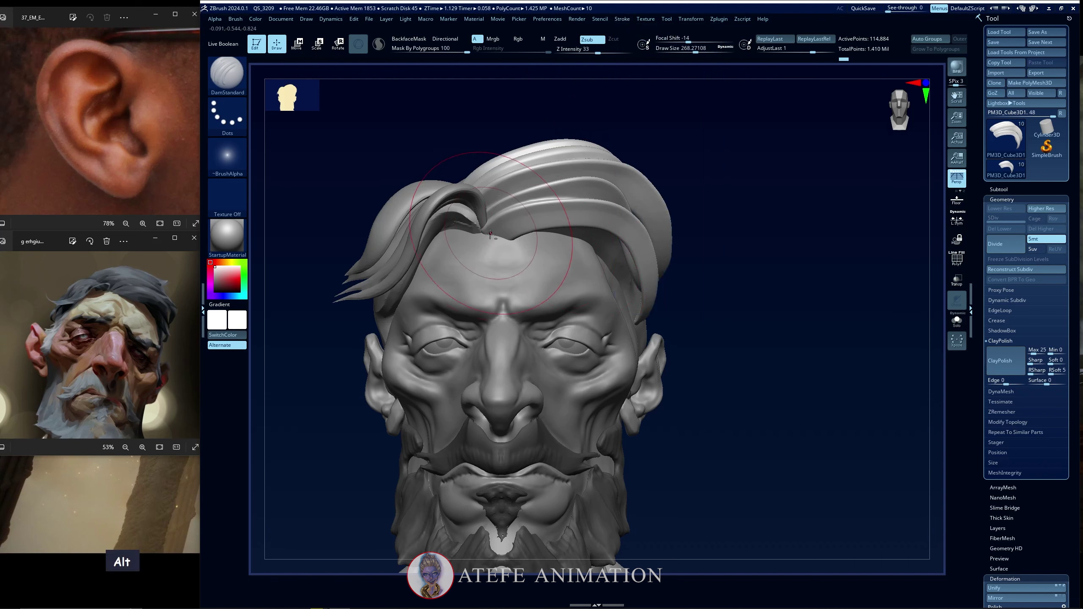
Try carving grooves along the lower front edge of the swept-back hair, and reduce the draw size to about 202
left_click_drag(488, 234, 581, 217, "alt")
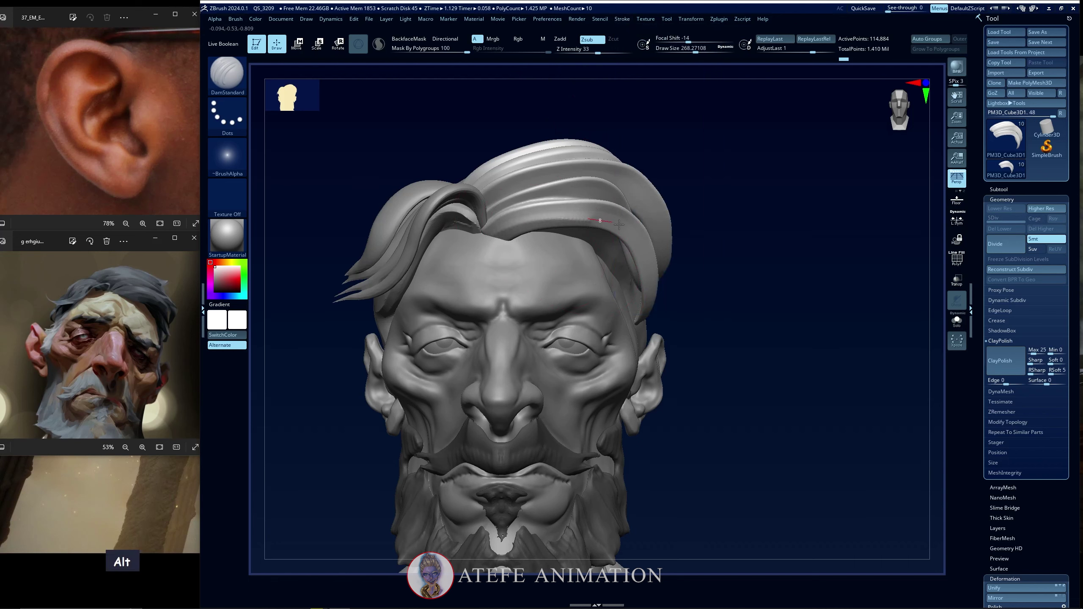
left_click_drag(647, 249, 648, 251, "alt")
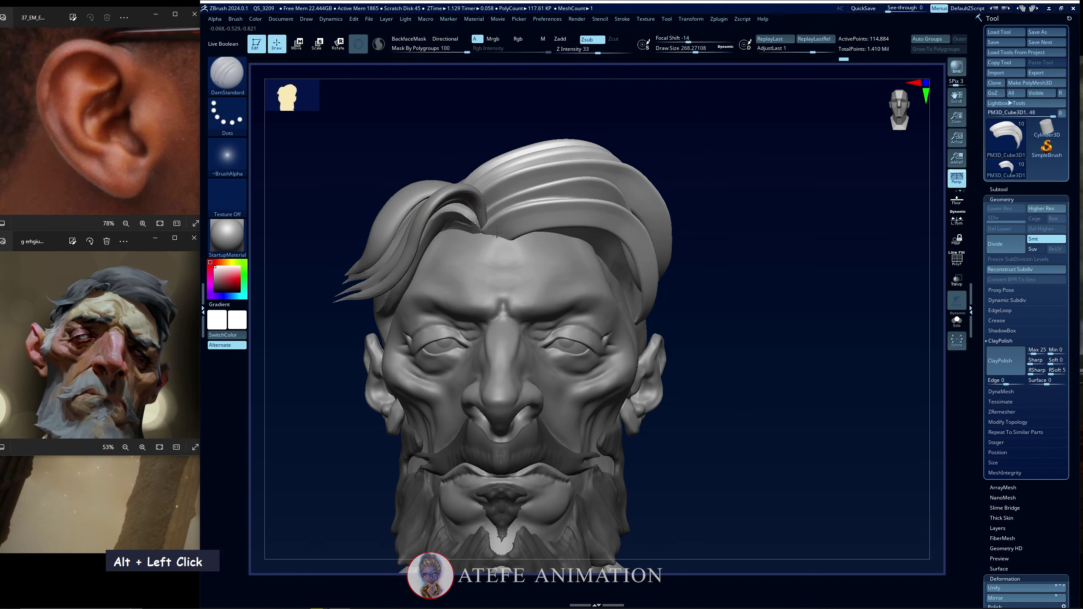
left_click_drag(529, 217, 595, 212, "alt")
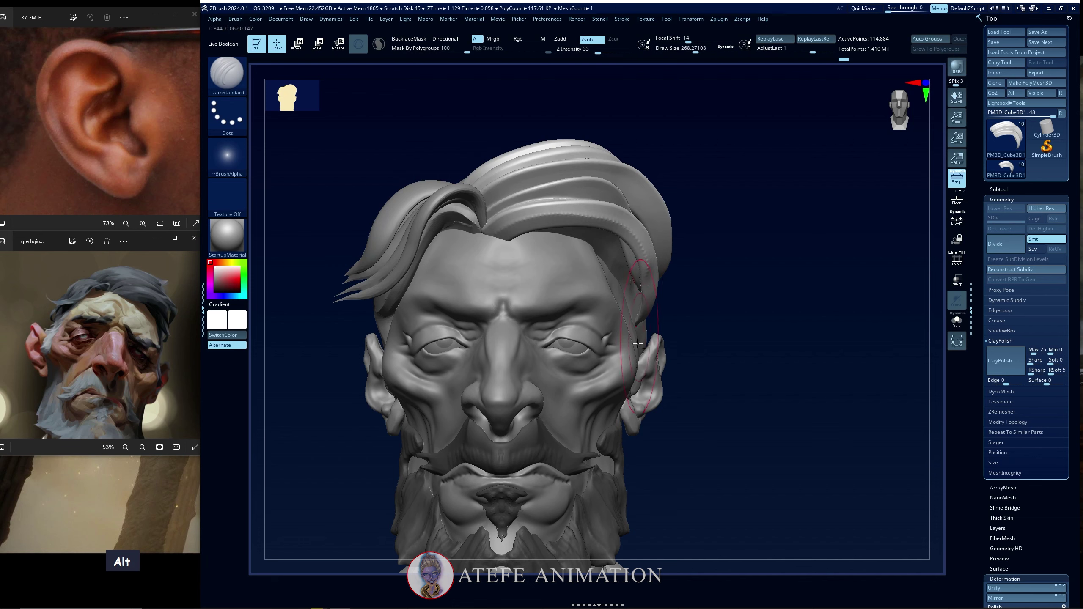
mouse_move(731, 320)
left_mouse_down()
mouse_move(614, 313)
mouse_move(727, 283)
mouse_move(734, 262)
left_mouse_up()
key("space")
left_click_drag(734, 264, 752, 238)
key("ctrl+z")
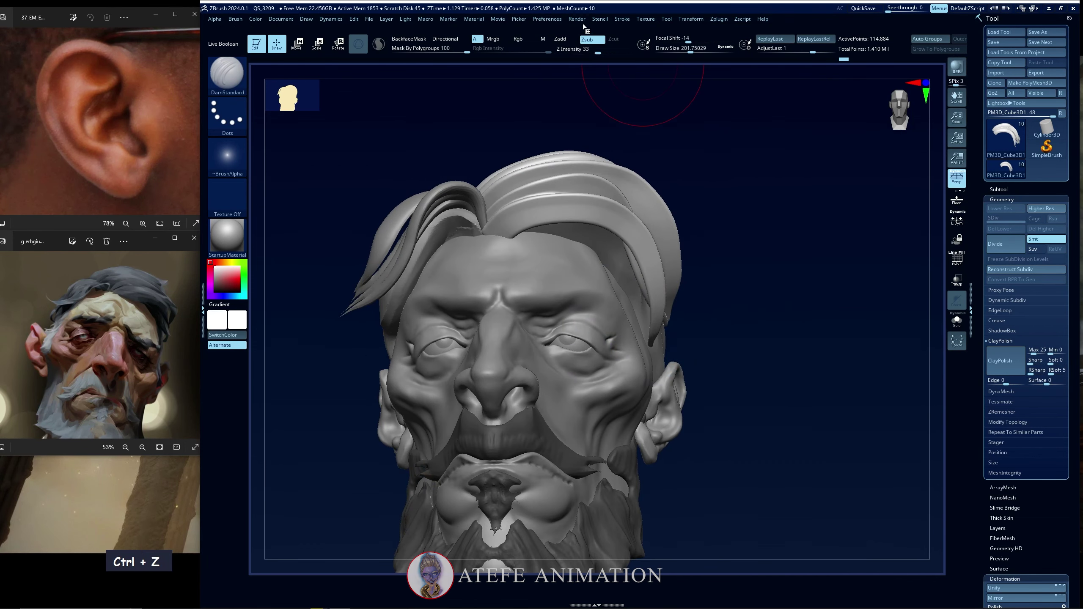
Adjust the LazyStep of the Lazy Mouse, test a groove on the swept-back hair and reselect DamStandard
left_click(622, 20)
left_click(657, 197)
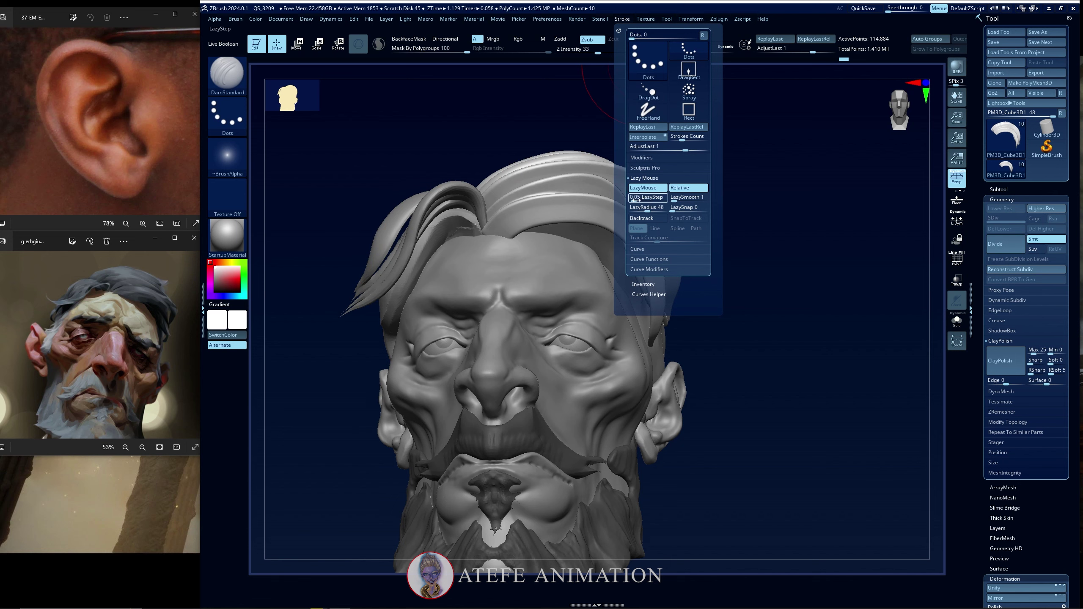
left_click(633, 201)
left_click_drag(505, 234, 563, 216, "alt")
key("b")
key("d")
key("s")
left_click_drag(657, 170, 669, 169)
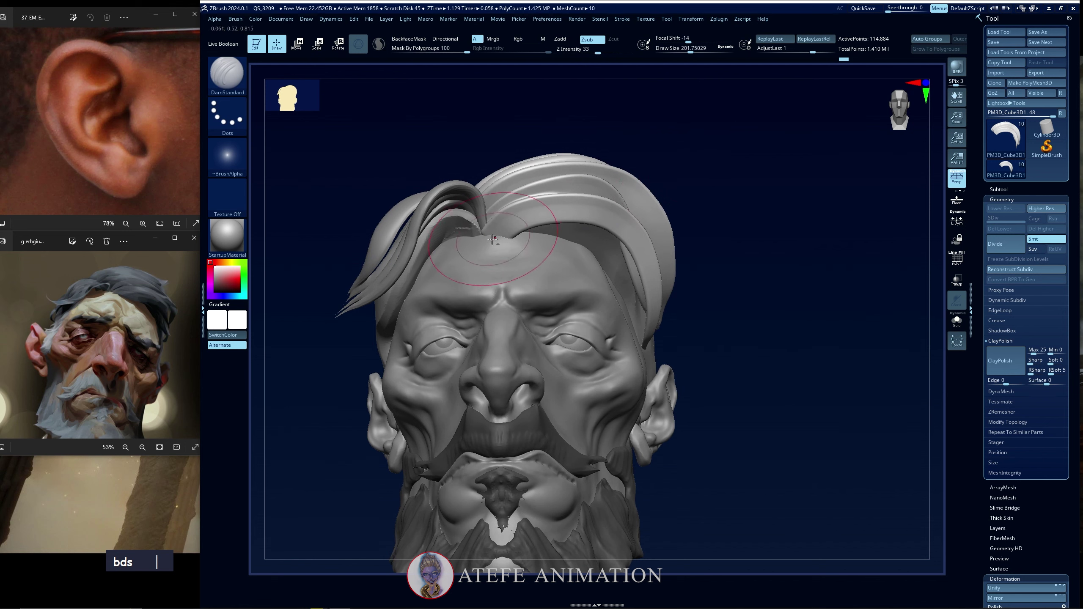
Try continuous DamStandard grooves from the hair parting along the swept-back strands toward the temple
mouse_move(503, 214)
left_mouse_down("alt")
mouse_move(565, 207)
mouse_move(625, 220)
left_mouse_up("alt")
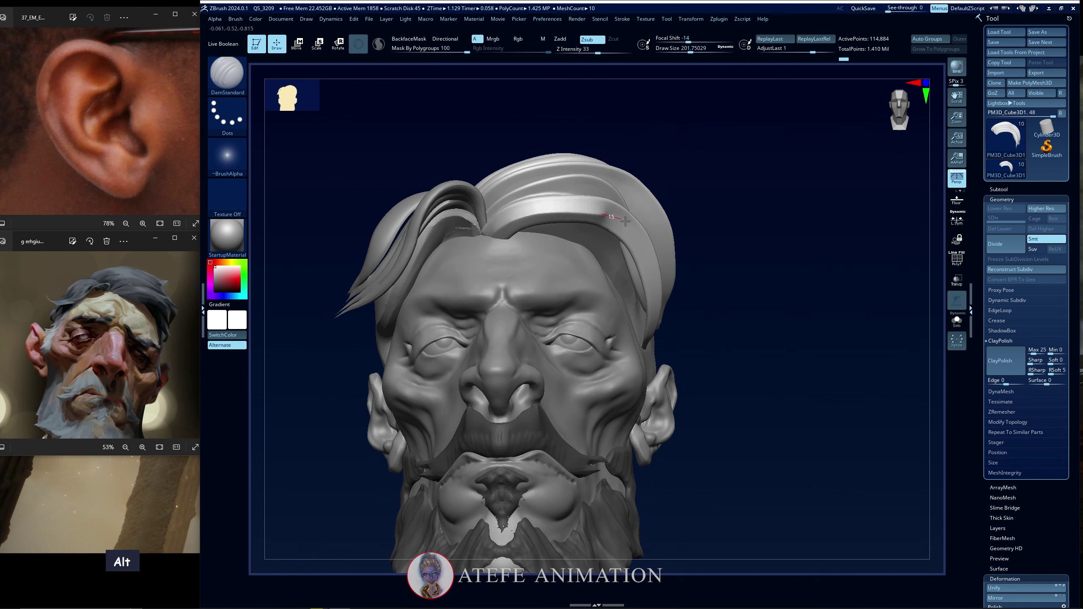
left_click_drag(649, 262, 658, 328, "alt")
mouse_move(707, 384)
left_mouse_down()
mouse_move(567, 397)
mouse_move(704, 375)
left_mouse_up()
key("ctrl+z")
left_click_drag(503, 211, 637, 316, "alt")
key("ctrl+z")
mouse_move(503, 212)
left_mouse_down("alt")
mouse_move(637, 315)
mouse_move(622, 239)
left_mouse_up("alt")
key("ctrl+z")
Make the hair base beneath the strands, Extract6, the active subtool and check it from the front and side
mouse_move(720, 256)
left_mouse_down()
mouse_move(710, 171)
mouse_move(672, 201)
left_mouse_up()
left_click(629, 209, "alt")
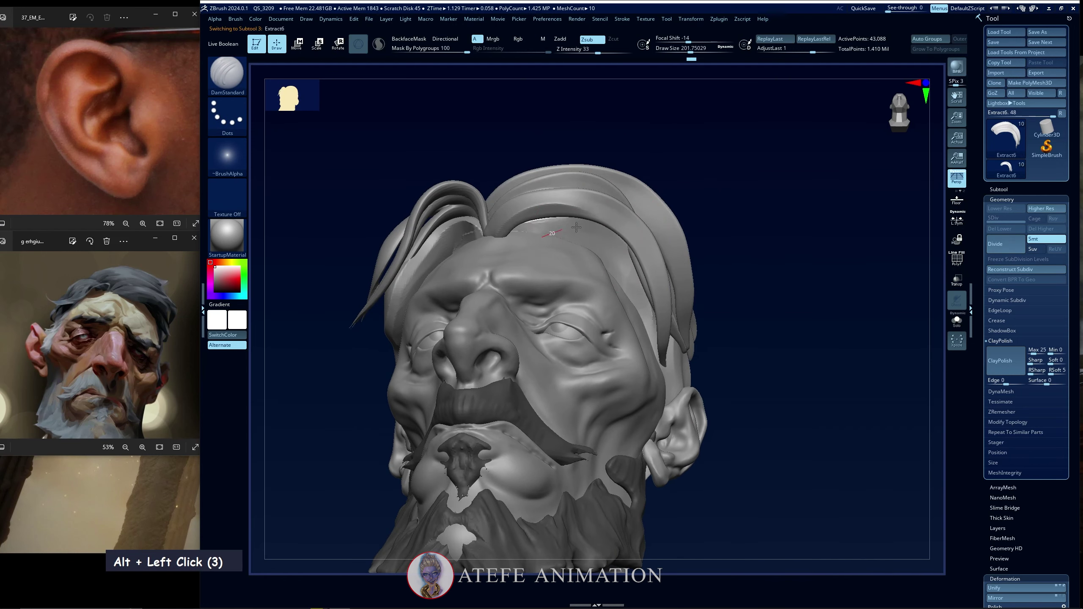
mouse_move(716, 256)
left_mouse_down()
mouse_move(597, 260)
mouse_move(721, 267)
left_mouse_up()
left_click_drag(725, 307, 678, 350)
key("backslash")
mouse_move(741, 272)
left_mouse_down()
mouse_move(771, 273)
mouse_move(773, 292)
mouse_move(759, 286)
left_mouse_up()
key("backslash")
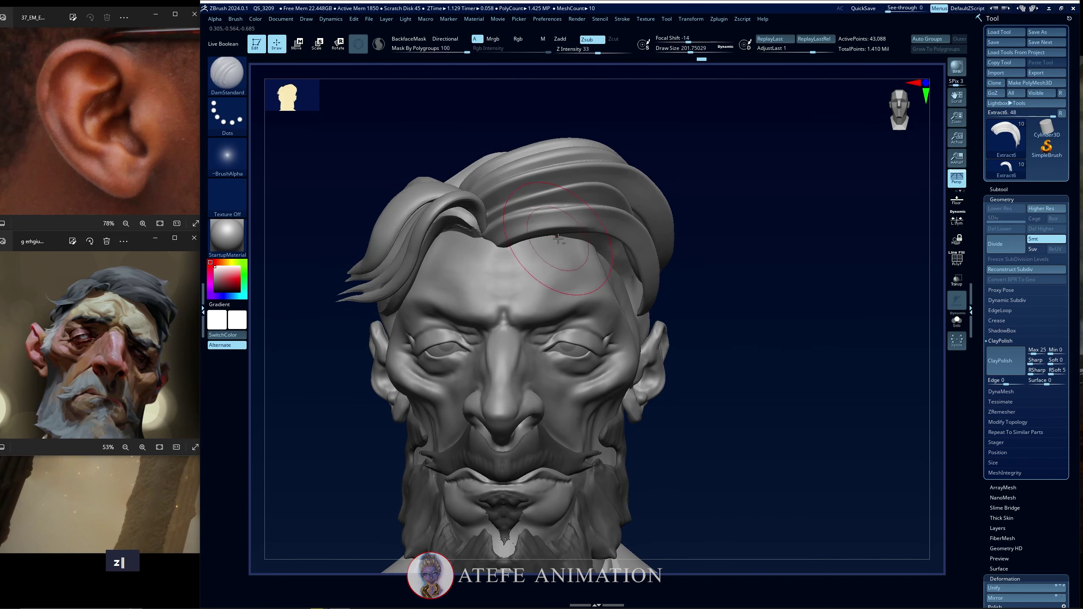
right_click_drag(592, 273, 534, 236)
mouse_move(754, 295)
left_mouse_down()
mouse_move(733, 314)
mouse_move(694, 314)
left_mouse_up()
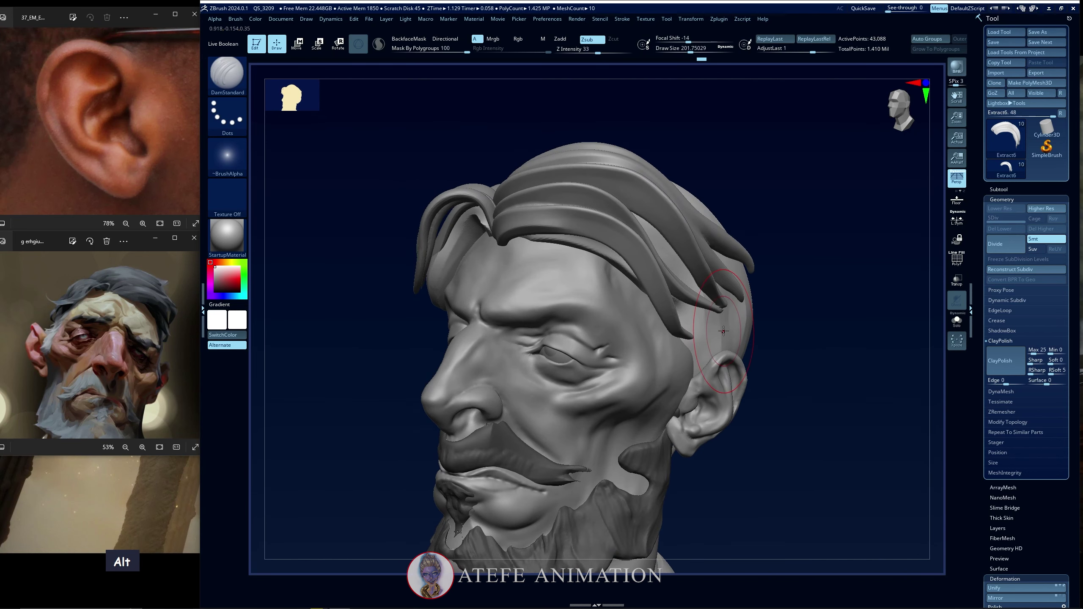
Try DamStandard grooves on the hair base around the temples and undo them
key("backslash")
mouse_move(682, 252)
left_mouse_down("alt")
mouse_move(710, 284)
mouse_move(705, 300)
left_mouse_up("alt")
key("ctrl+z")
key("ctrl+z")
left_click_drag(654, 273, 706, 300, "alt")
key("ctrl+z")
right_click_drag(707, 302, 759, 306)
key("backslash")
mouse_move(758, 317)
left_mouse_down()
mouse_move(755, 385)
mouse_move(734, 380)
left_mouse_up()
mouse_move(535, 328)
left_mouse_down("alt")
mouse_move(510, 310)
mouse_move(614, 296)
left_mouse_up("alt")
key("ctrl+z")
left_click_drag(733, 225, 712, 199, "shift")
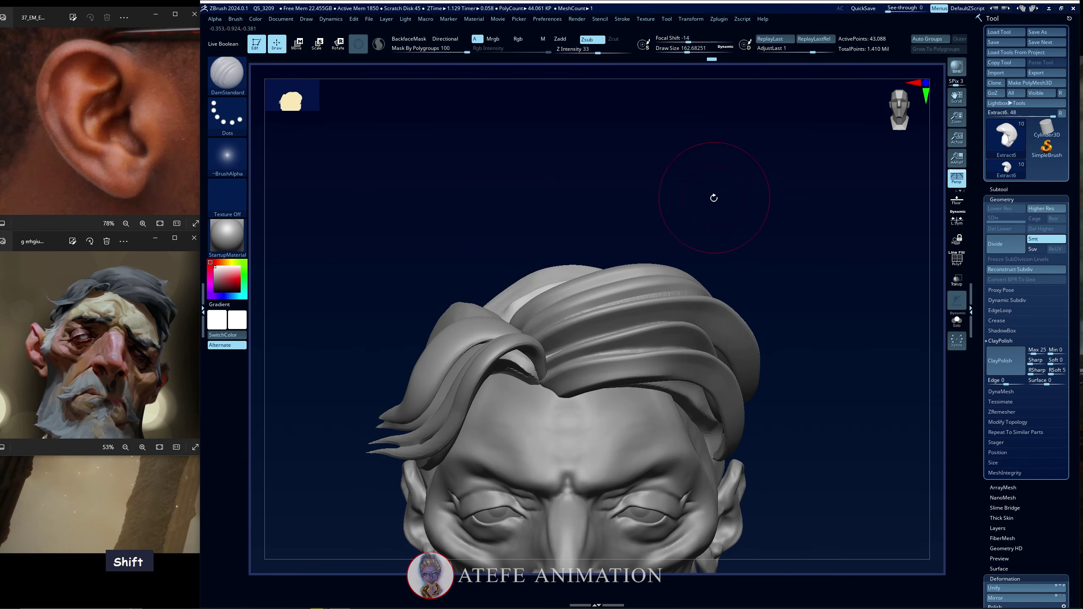
key("ctrl+z")
Make the fringe strand clump, PM3D_Sphere3D1_1, the active subtool
left_click_drag(558, 237, 601, 256)
key("backslash")
left_click_drag(486, 322, 569, 258, "alt")
left_click_drag(698, 286, 693, 231, "alt")
left_click_drag(693, 230, 652, 248)
key("backslash")
mouse_move(767, 302)
left_mouse_down("alt")
mouse_move(765, 323)
mouse_move(715, 218)
mouse_move(723, 234)
left_mouse_up("alt")
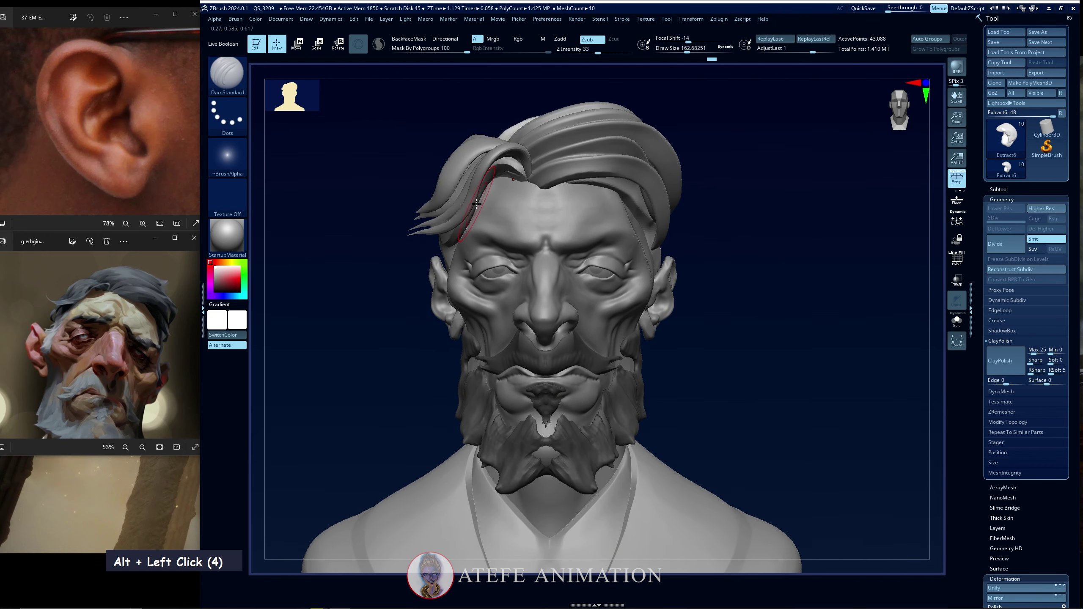
key("n")
left_click(492, 240)
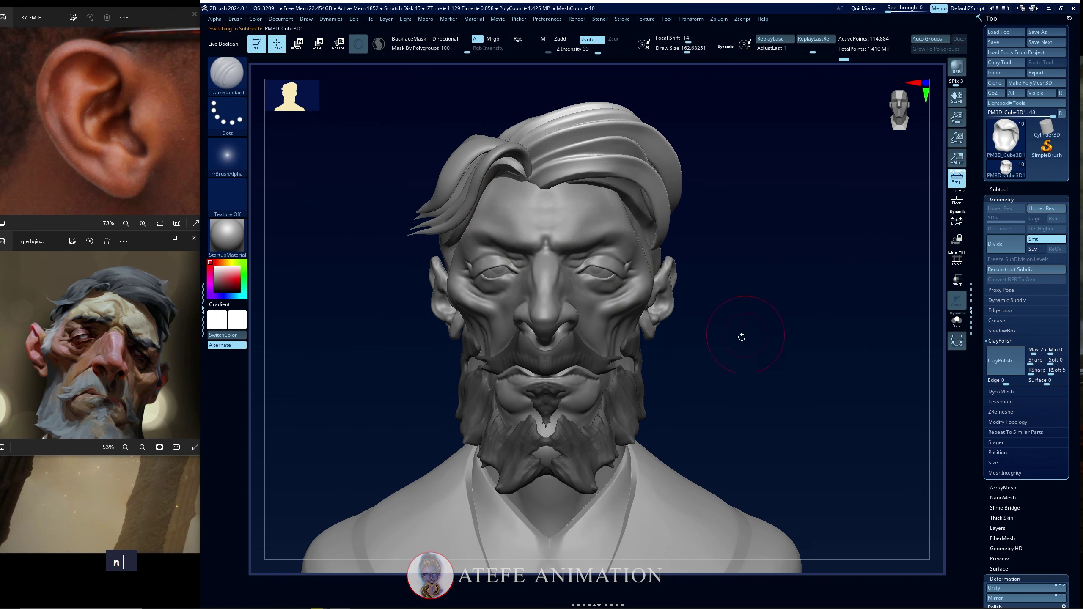
left_click(474, 176, "alt")
Try ClayPolish on the fringe strand clump and undo it
left_click(1009, 361)
key("ctrl+z")
key("ctrl+z")
Mask the fringe clump except for its front strand group by isolating that polygroup, inverting the mask and restoring visibility
left_click_drag(759, 323, 767, 337, "ctrl")
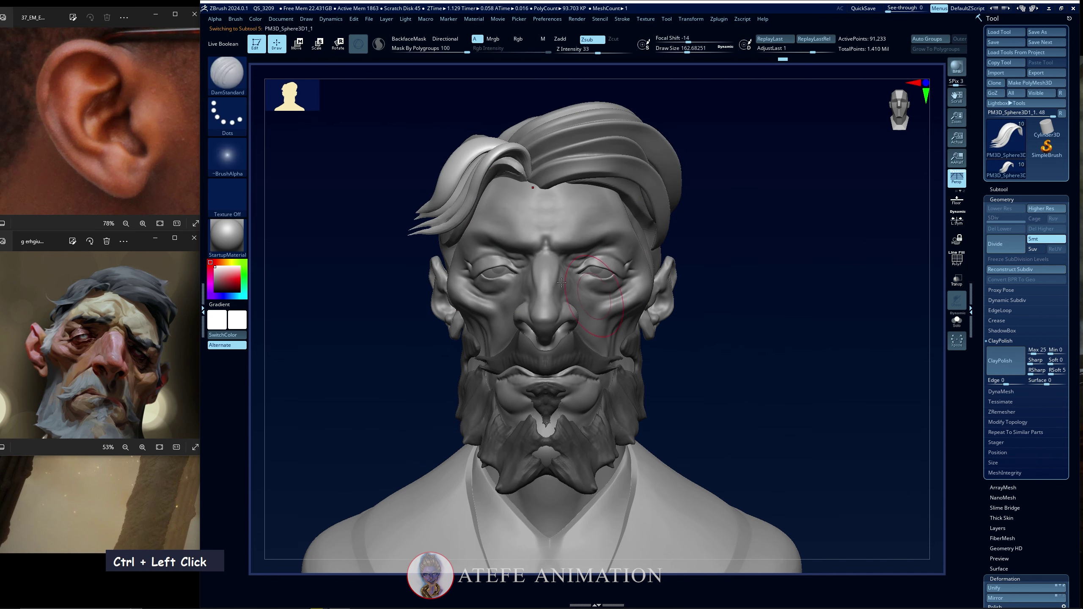
left_click(444, 227, "ctrl+shift")
left_click(722, 295, "ctrl")
left_click(723, 295, "ctrl+shift")
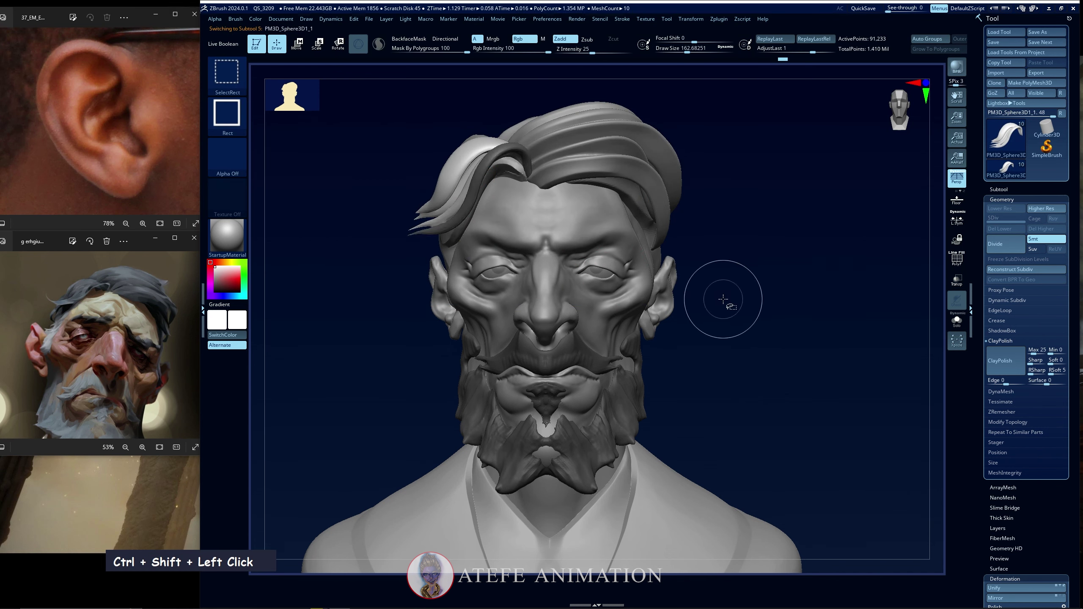
left_click(725, 295, "ctrl")
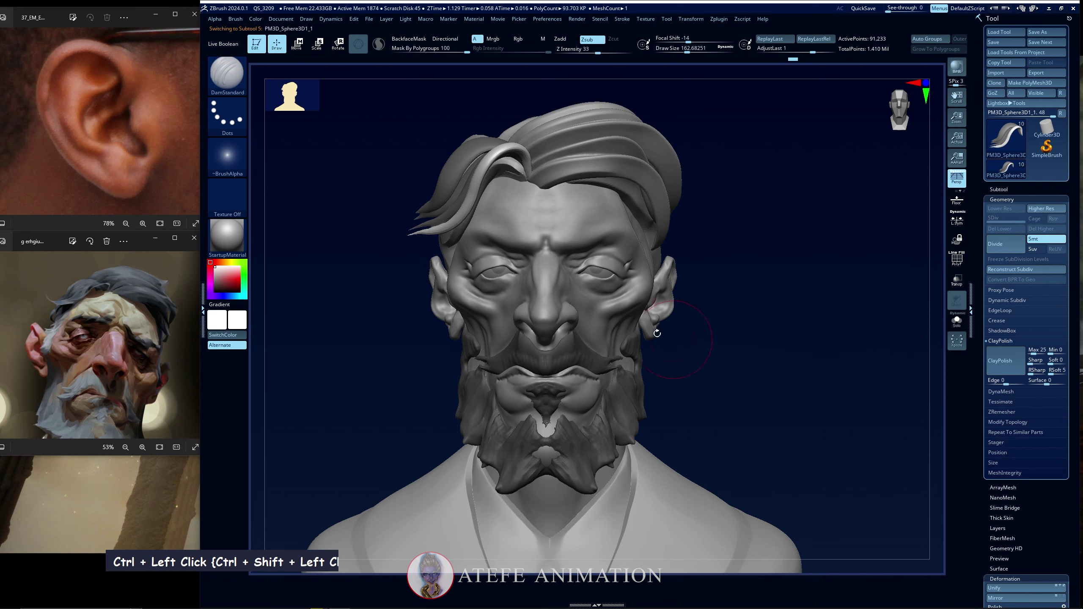
Select the Spiral brush and set its draw size to about 753
key("n")
key("m")
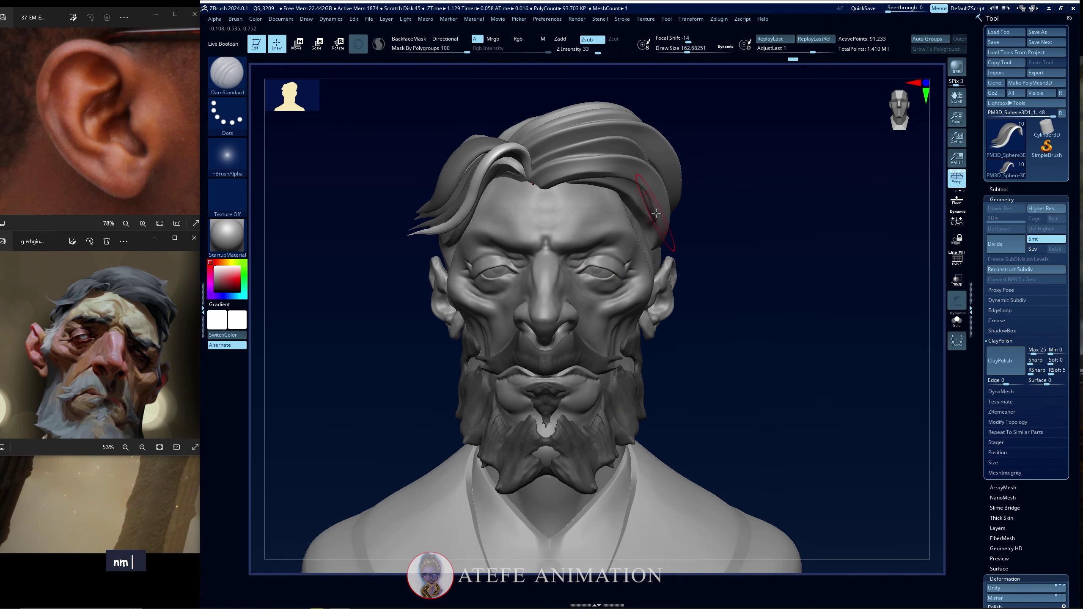
key("b")
key("s")
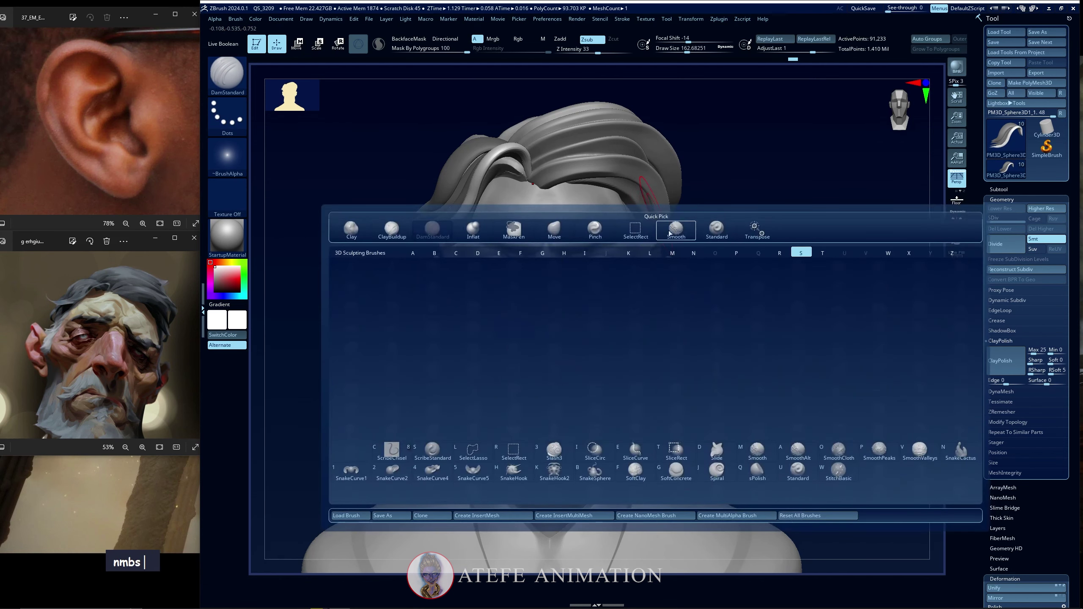
left_click(718, 467)
key("space")
left_click_drag(444, 224, 452, 223)
key("space")
key("ctrl")
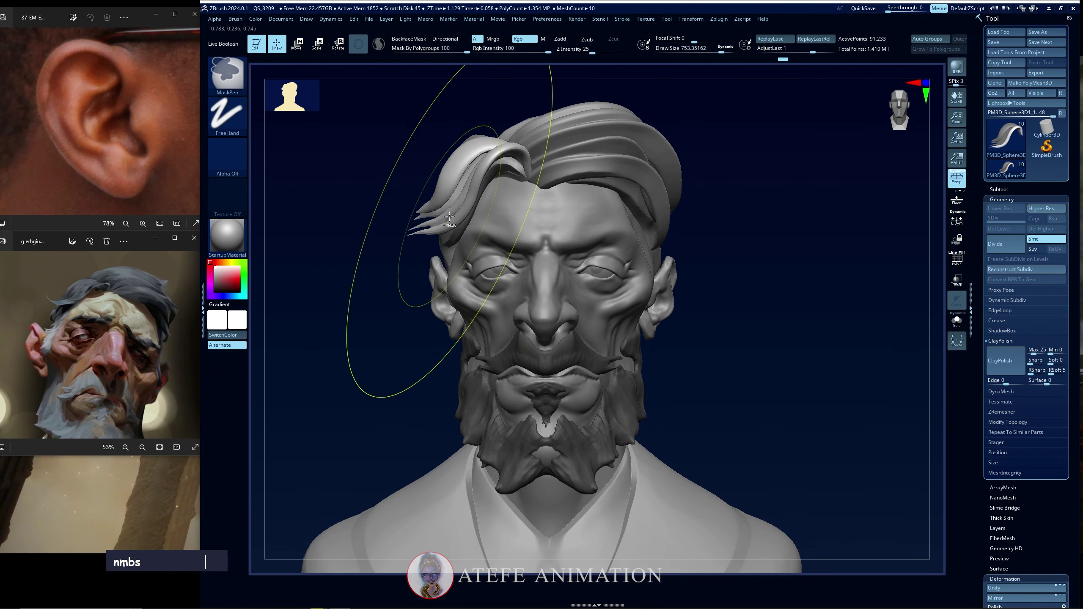
Twist the unmasked fringe tips with the Spiral brush at draw size 1000, with Mask By Polygroups set to 0
left_click(439, 218, "ctrl+shift")
key("ctrl+z")
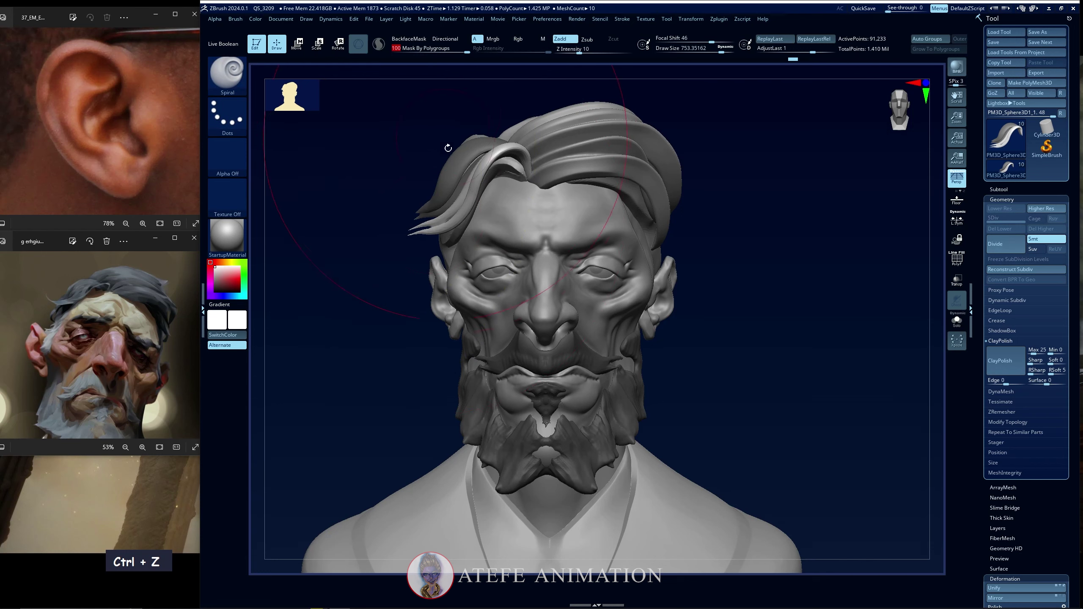
key("space")
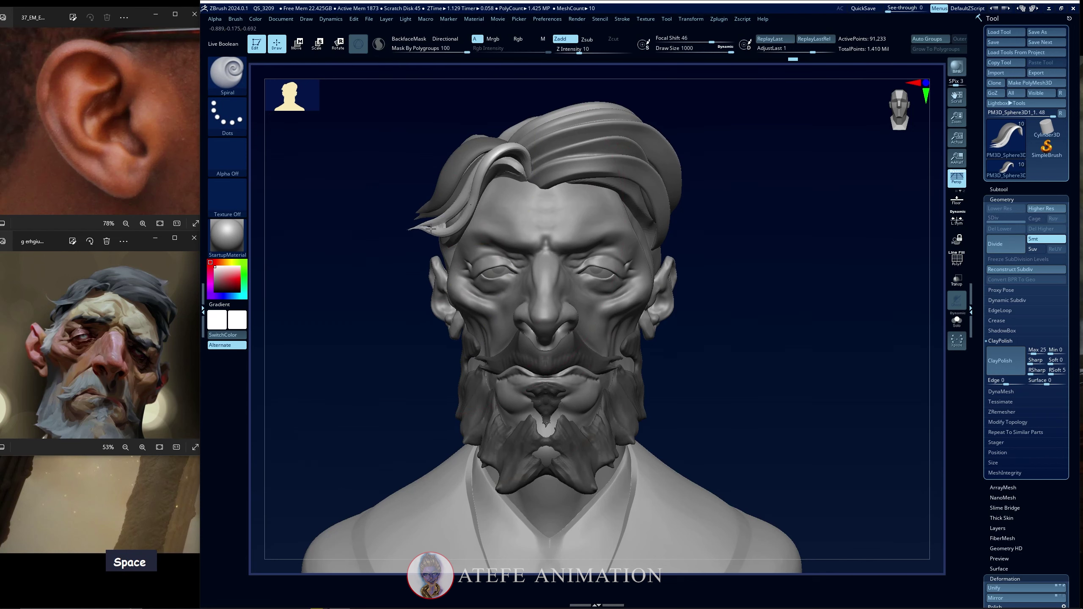
key("ctrl+z")
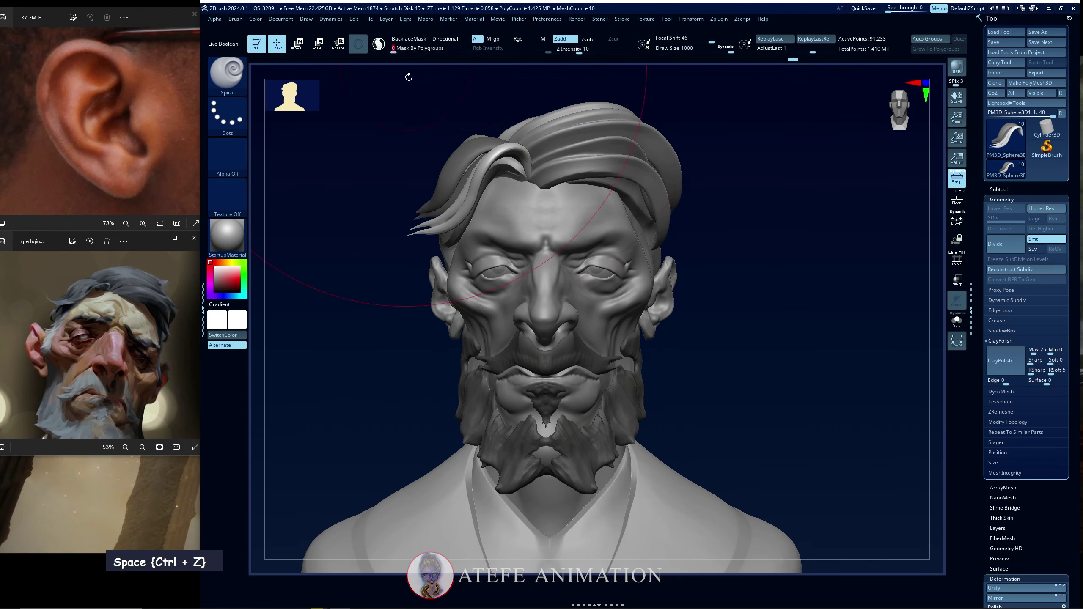
key("ctrl+z")
Select the Move brush and set its draw size to about 251 for the fringe tips
key("b")
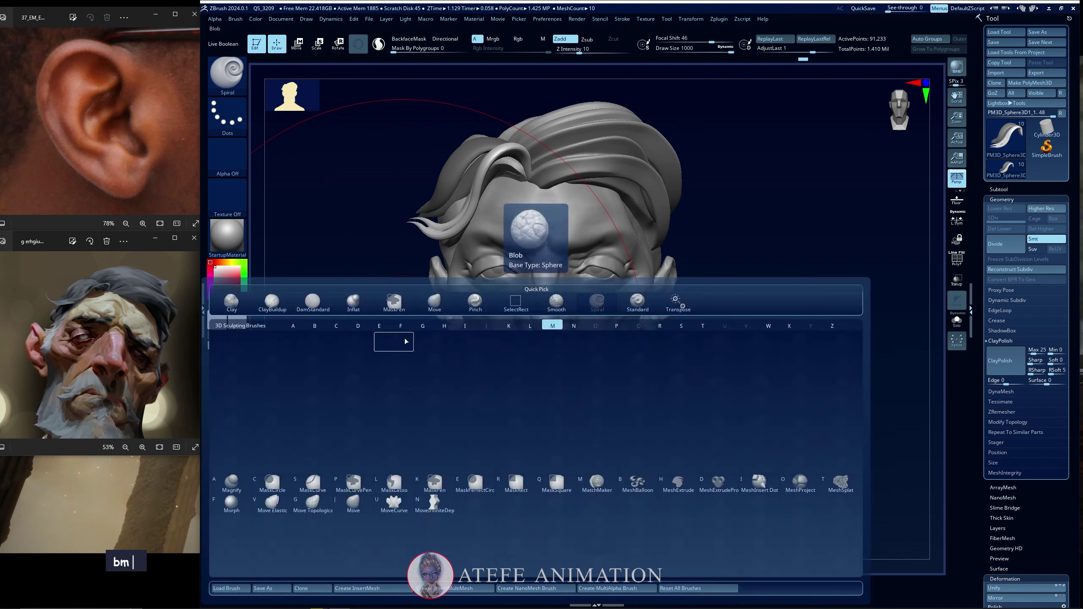
key("m")
key("v")
key("ctrl+z")
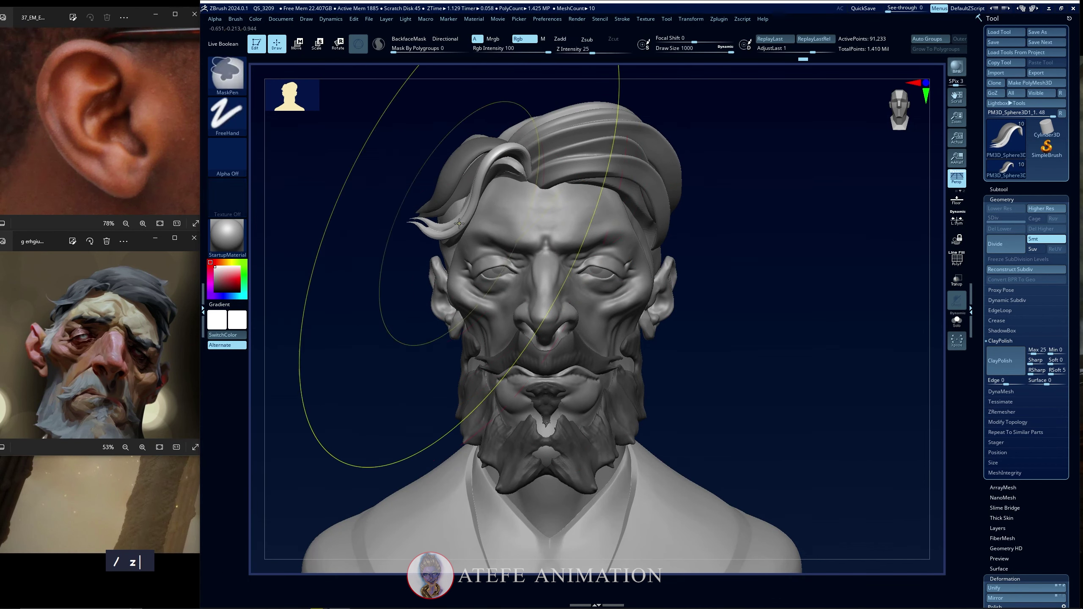
key("space")
left_click_drag(457, 221, 437, 220)
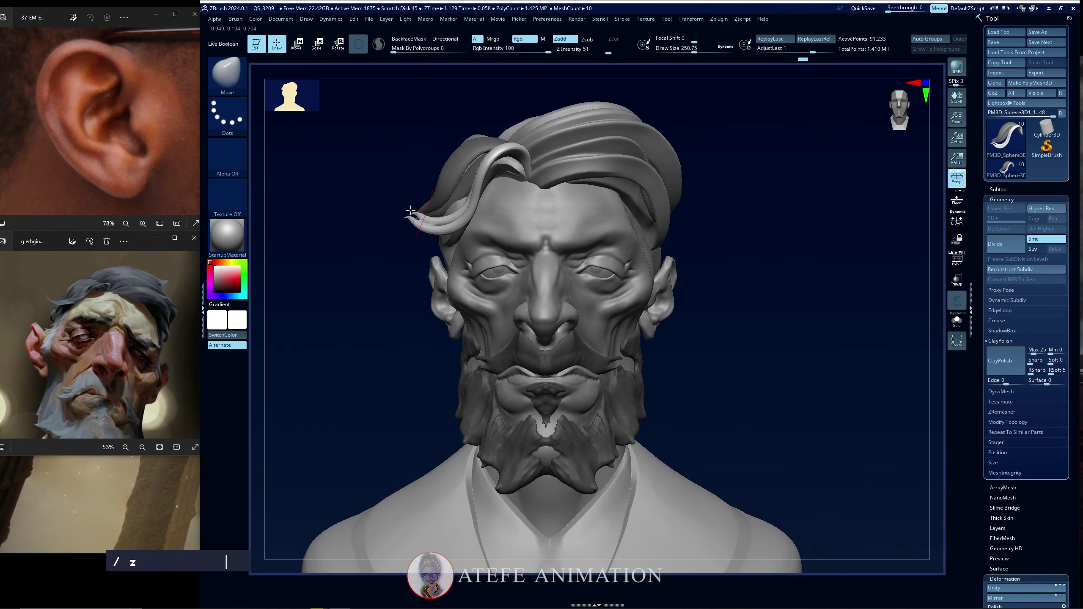
Try reshaping the twisted tip with the Move brush at a draw size of about 286, stepping back and forth through the edits
key("ctrl+z")
key("ctrl+z")
key("ctrl+z")
key("ctrl+shift+z")
key("ctrl+shift+z")
mouse_move(341, 273)
left_mouse_down()
mouse_move(404, 278)
mouse_move(417, 255)
left_mouse_up()
key("ctrl+shift+z")
key("ctrl+shift+z")
key("space")
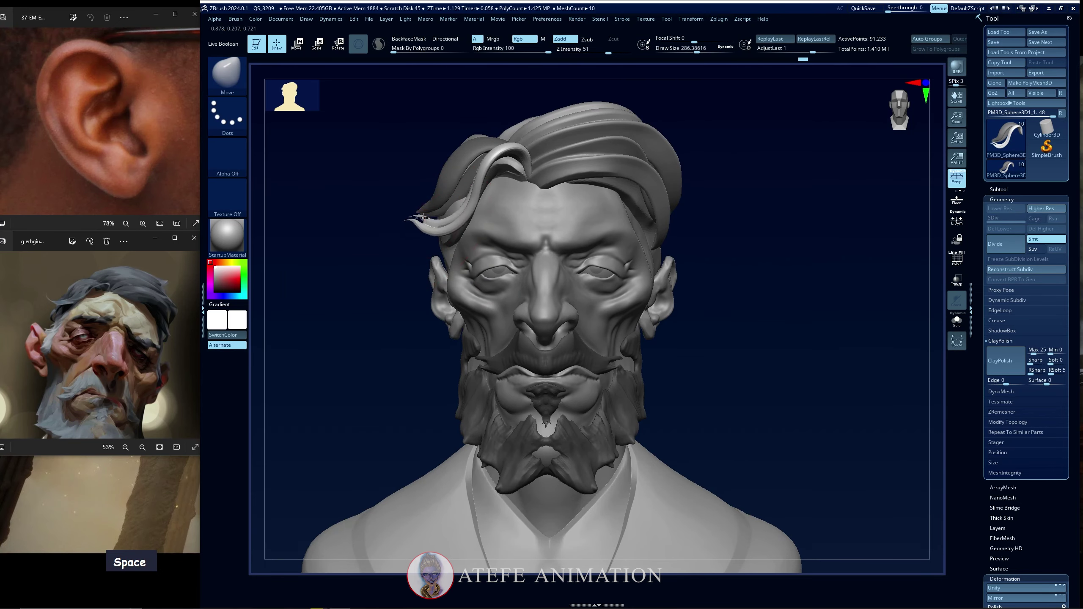
key("ctrl+z")
Pull the front strand's tip outward into an upturned curl with the Move brush and clear the mask
left_click_drag(355, 340, 535, 320)
left_click_drag(415, 224, 401, 211)
mouse_move(678, 260)
left_mouse_down()
mouse_move(526, 251)
mouse_move(424, 261)
mouse_move(447, 234)
left_mouse_up()
mouse_move(341, 333)
left_mouse_down()
mouse_move(391, 332)
mouse_move(341, 332)
left_mouse_up()
mouse_move(744, 343)
left_mouse_down("alt")
mouse_move(744, 321)
mouse_move(739, 367)
left_mouse_up("alt")
key("ctrl+z")
left_click(478, 188, "alt")
left_click_drag(671, 217, 644, 234, "ctrl")
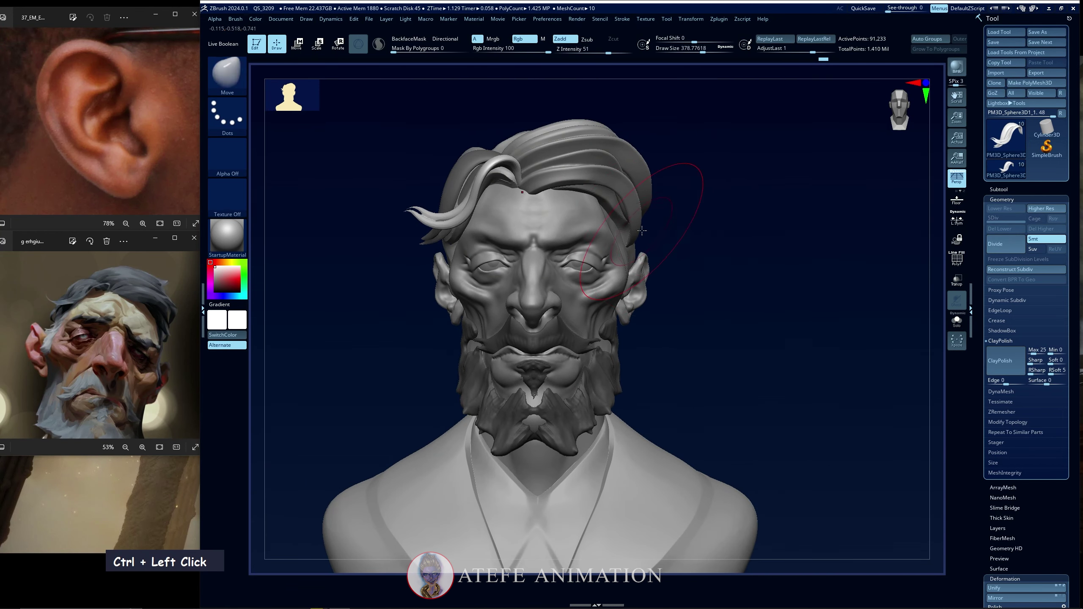
Duplicate the fringe strand clump and show only the copy in Solo mode
key("ctrl+shift+d")
left_click(998, 188)
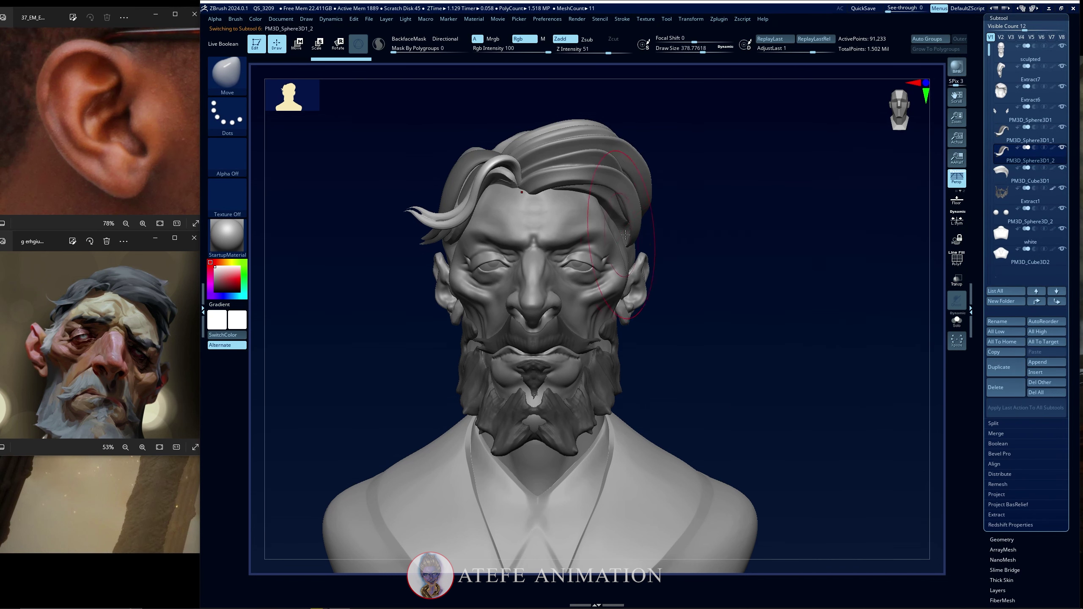
key("ctrl+w")
key("backslash")
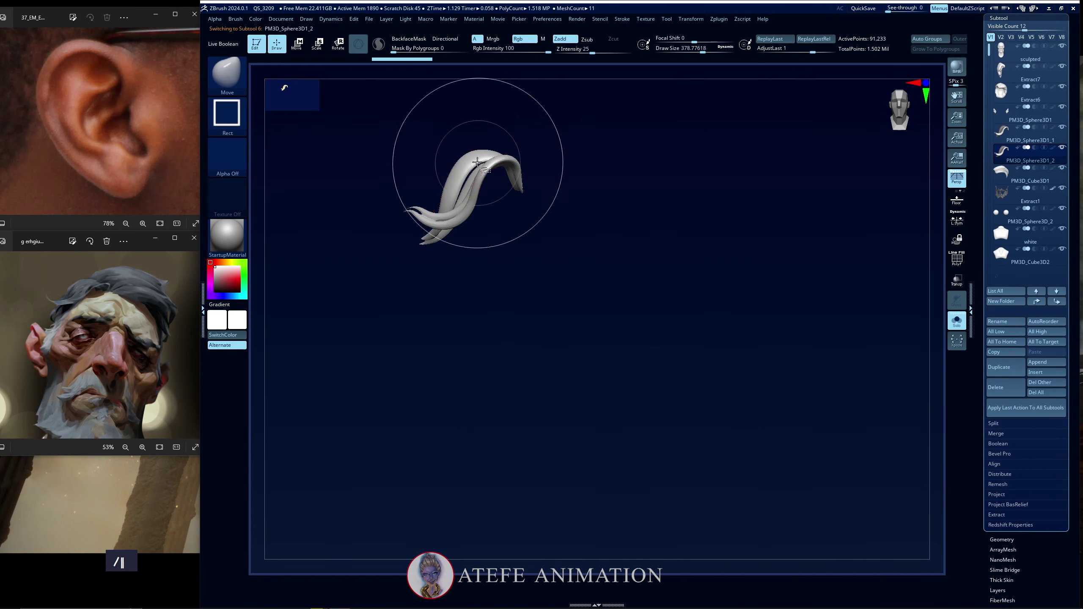
Isolate one polygroup of the copied clump, restore the whole clump and turn on the PolyFrame display
left_click(478, 164, "ctrl+shift")
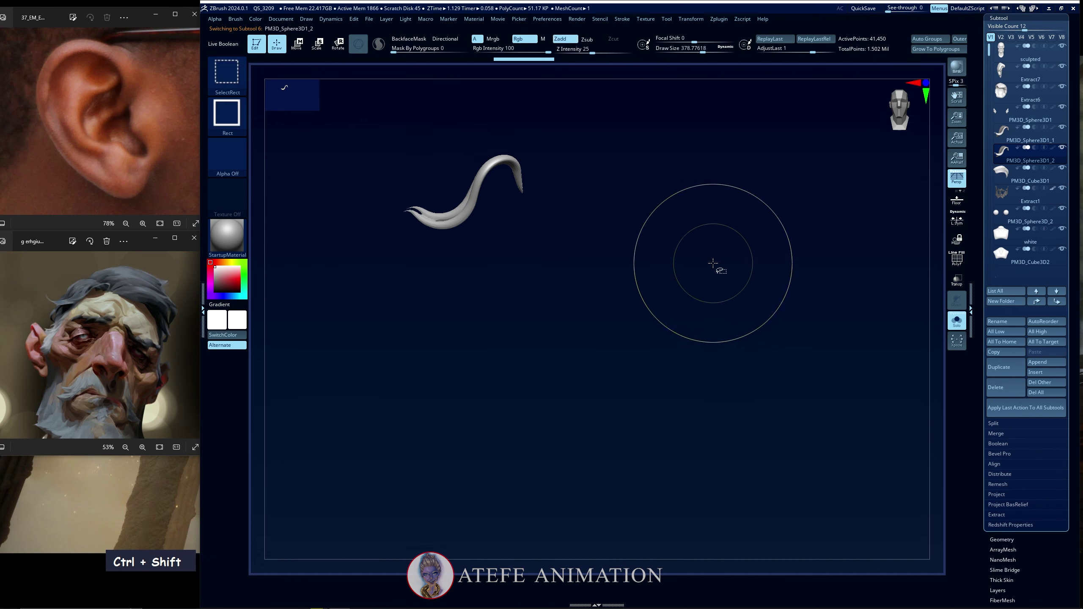
left_click(713, 265, "ctrl+shift")
left_click_drag(715, 273, 662, 288)
left_click_drag(699, 209, 702, 299, "alt")
left_click_drag(705, 337, 708, 317, "alt")
key("shift+f")
Isolate the copied clump's polygroups, assign the visible strands to one polygroup and bring all hidden parts back
left_click(592, 210, "ctrl+shift")
left_click(612, 246, "ctrl+shift")
left_click(559, 188, "ctrl+shift")
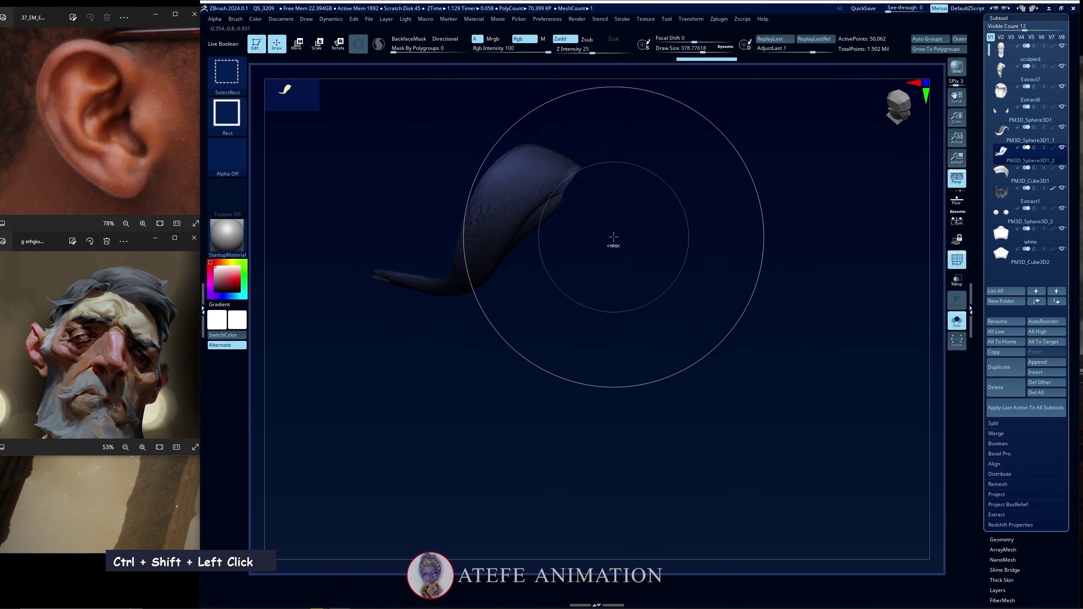
mouse_move(619, 239)
left_mouse_down("ctrl+shift")
mouse_move(631, 304)
mouse_move(673, 263)
mouse_move(677, 278)
mouse_move(757, 323)
mouse_move(738, 338)
left_mouse_up("ctrl+shift")
key("ctrl+w")
left_click(738, 338, "ctrl+shift")
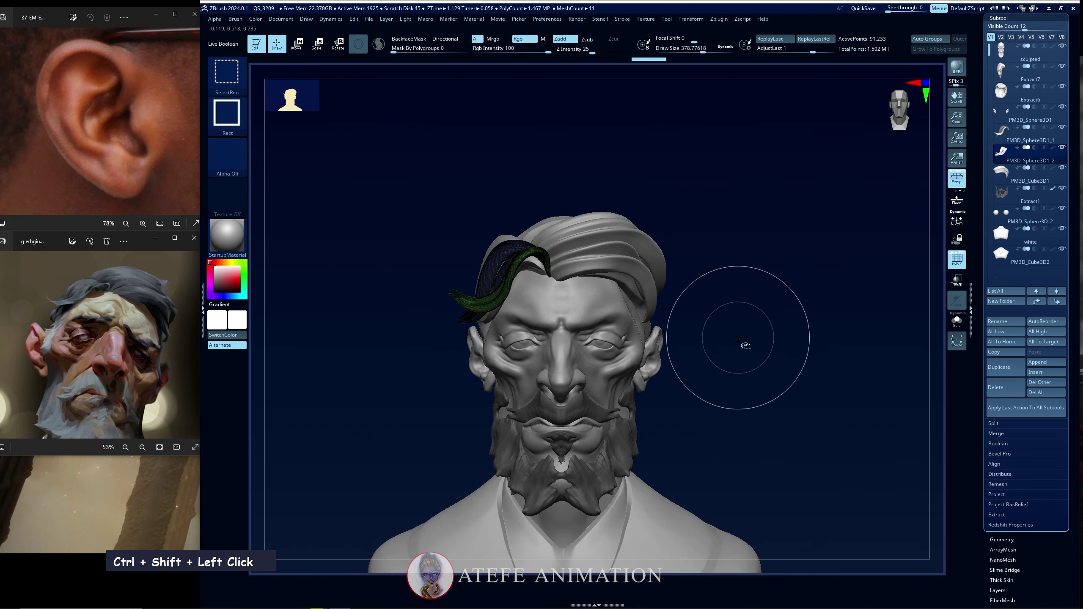
Isolate the front strands' polygroup in the copied clump, then mask everything in the copy except those strands
key("w")
key("q")
left_click(532, 255, "ctrl+shift")
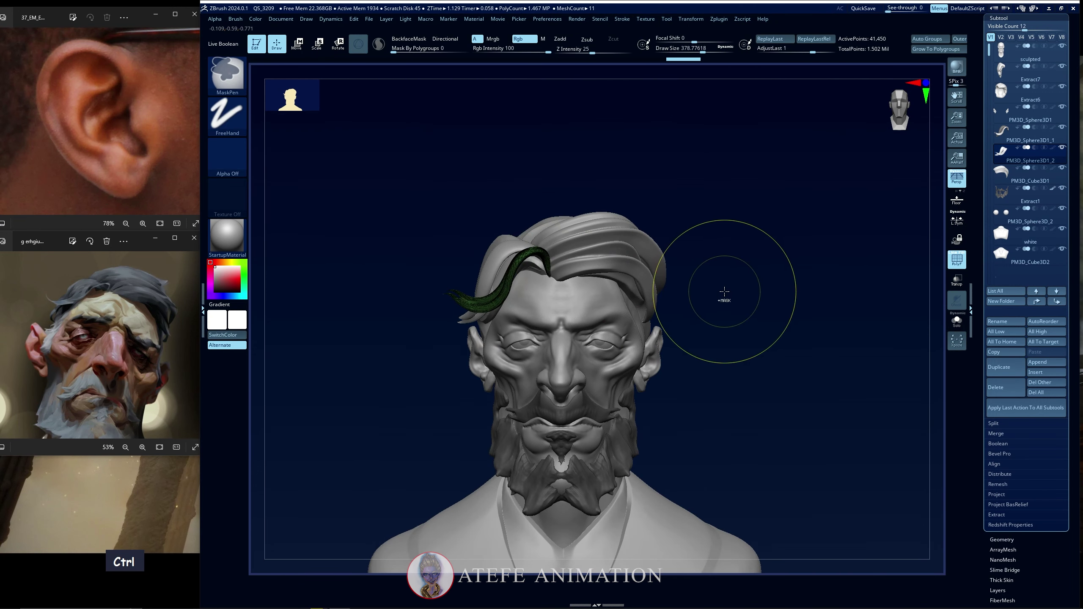
left_click(725, 294, "ctrl")
left_click(727, 294, "ctrl+shift")
left_click(727, 295, "ctrl")
Move the unmasked strands across to the temple in front of the ear, rotating and scaling them to fit there
key("w")
left_click_drag(533, 252, 565, 481)
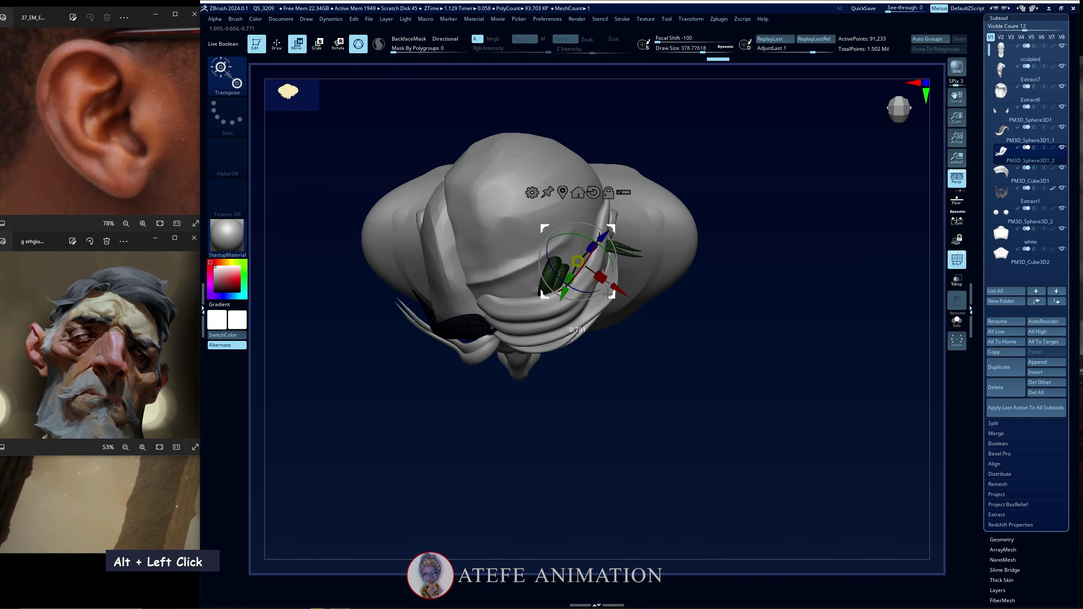
left_click_drag(608, 294, 648, 277)
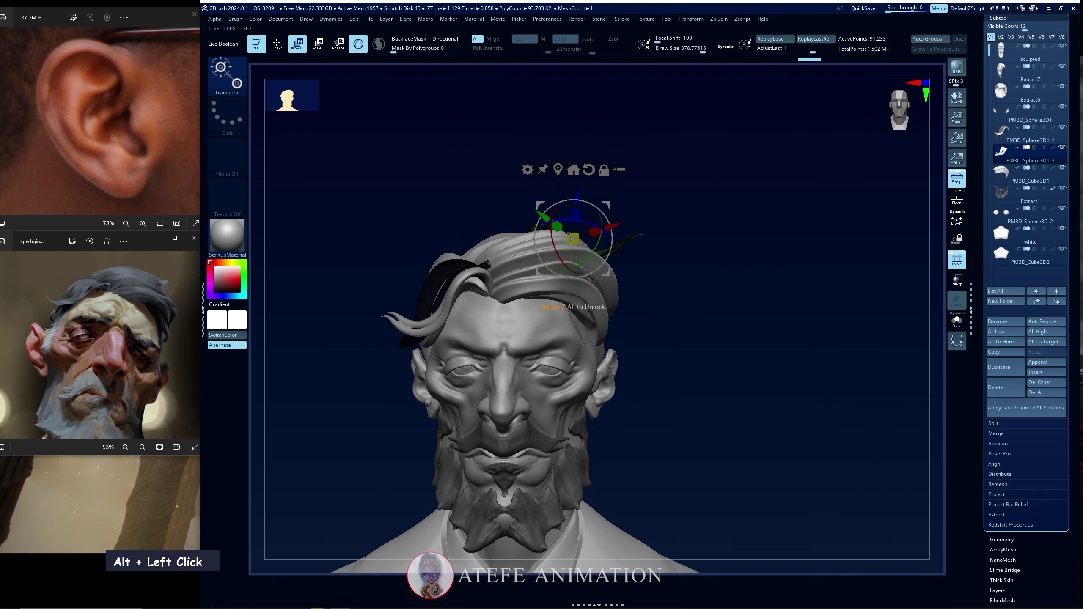
left_click_drag(592, 218, 610, 210)
left_click_drag(699, 207, 588, 265)
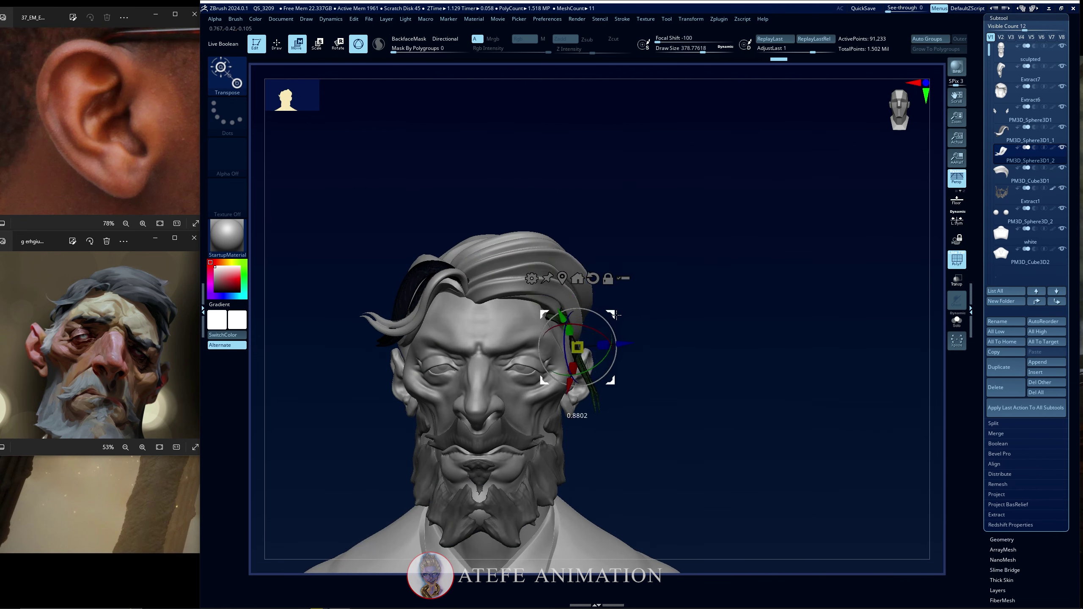
left_click_drag(614, 315, 606, 349)
key("ctrl+z")
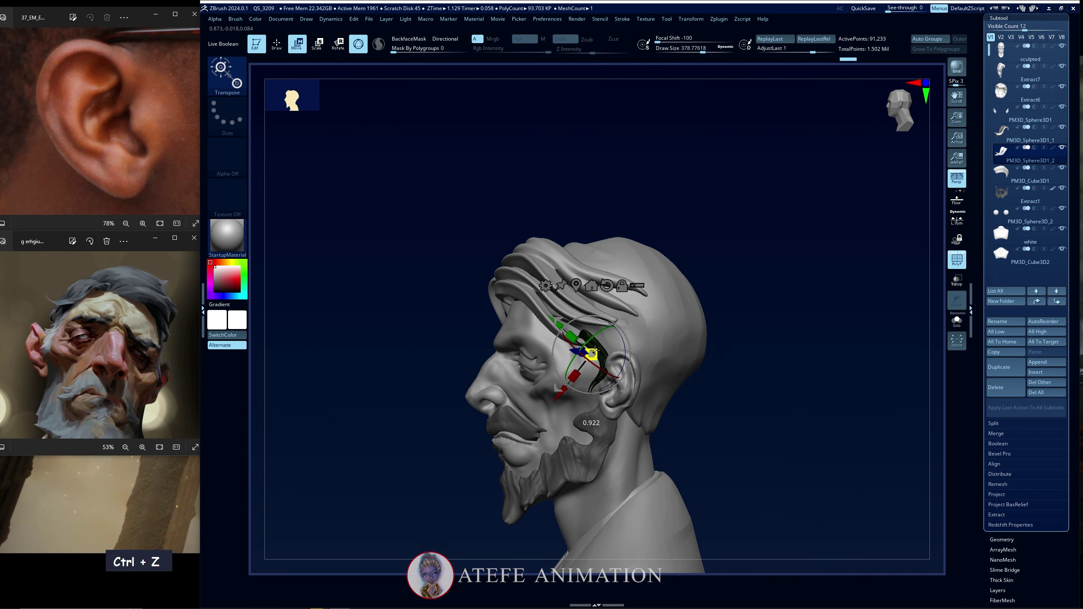
left_click_drag(719, 379, 708, 376, "alt")
left_click_drag(708, 376, 758, 385)
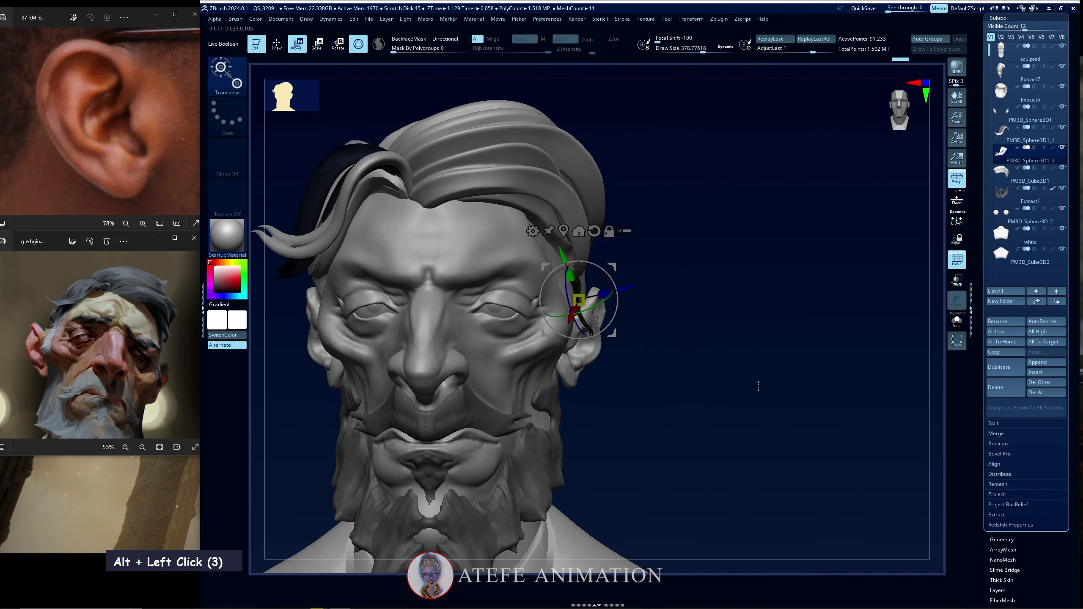
mouse_move(611, 336)
left_mouse_down()
mouse_move(617, 267)
mouse_move(601, 324)
mouse_move(557, 341)
left_mouse_up()
Try reshaping the strands beside the ear with the Move brush and undo the last changes
key("q")
key("space")
mouse_move(570, 327)
left_mouse_down()
mouse_move(562, 318)
mouse_move(569, 330)
left_mouse_up()
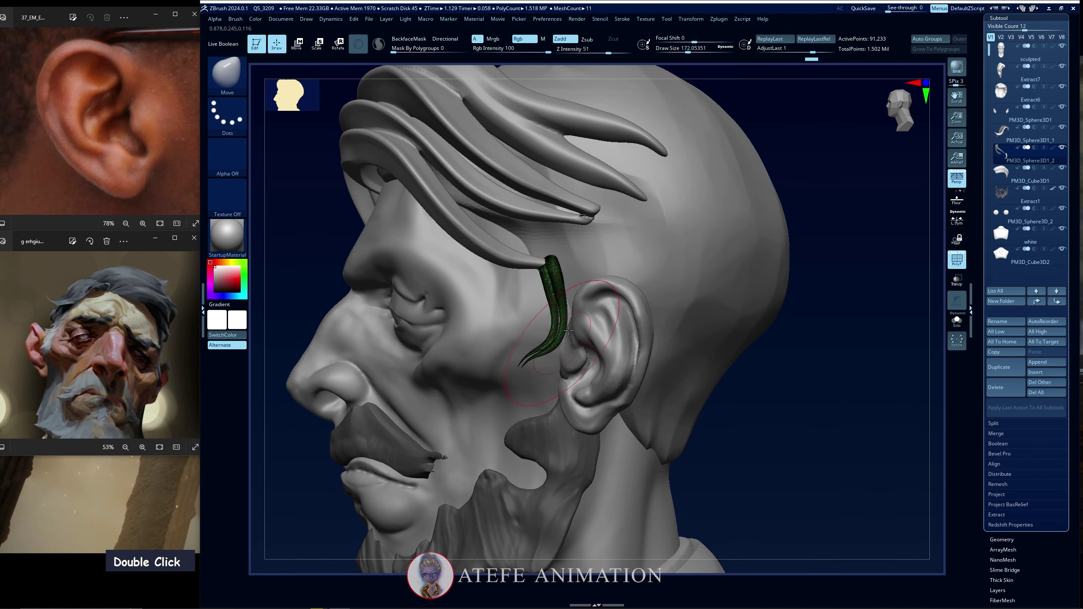
key("ctrl+z")
key("ctrl+z")
key("ctrl+z")
key("ctrl+z")
key("ctrl+z")
key("ctrl+z")
key("ctrl+z")
key("ctrl+z")
key("ctrl+z")
key("ctrl+z")
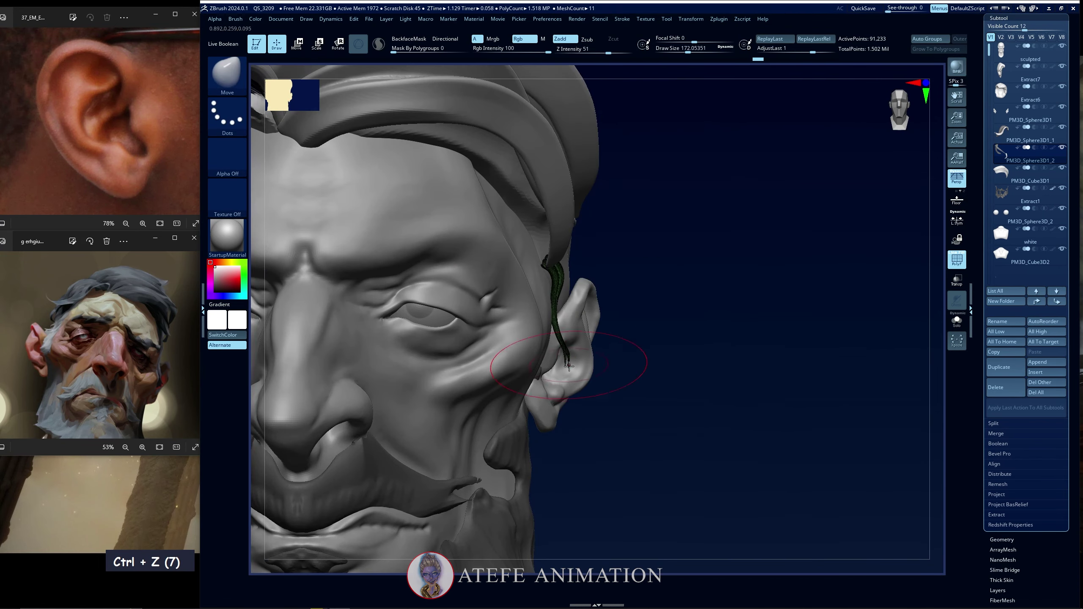
Show only the copied clump in Solo mode, turn off PolyFrame and switch the selection brush to SelectLasso
key("/")
mouse_move(628, 320)
left_mouse_down()
mouse_move(640, 350)
mouse_move(643, 322)
mouse_move(640, 337)
left_mouse_up()
left_click(227, 73, "ctrl+shift")
left_click(646, 118, "ctrl+shift")
mouse_move(562, 283)
left_mouse_down("ctrl+shift")
mouse_move(442, 259)
mouse_move(448, 250)
left_mouse_up("ctrl+shift")
mouse_move(633, 252)
left_mouse_down()
mouse_move(638, 269)
mouse_move(657, 236)
mouse_move(640, 290)
left_mouse_up()
key("shift+f")
mouse_move(635, 299)
left_mouse_down("alt")
mouse_move(619, 379)
mouse_move(656, 339)
mouse_move(367, 310)
mouse_move(529, 299)
left_mouse_up("alt")
left_click(619, 378, "ctrl+shift")
left_click(665, 281, "ctrl+shift")
mouse_move(682, 294)
left_mouse_down()
mouse_move(708, 358)
mouse_move(778, 277)
left_mouse_up()
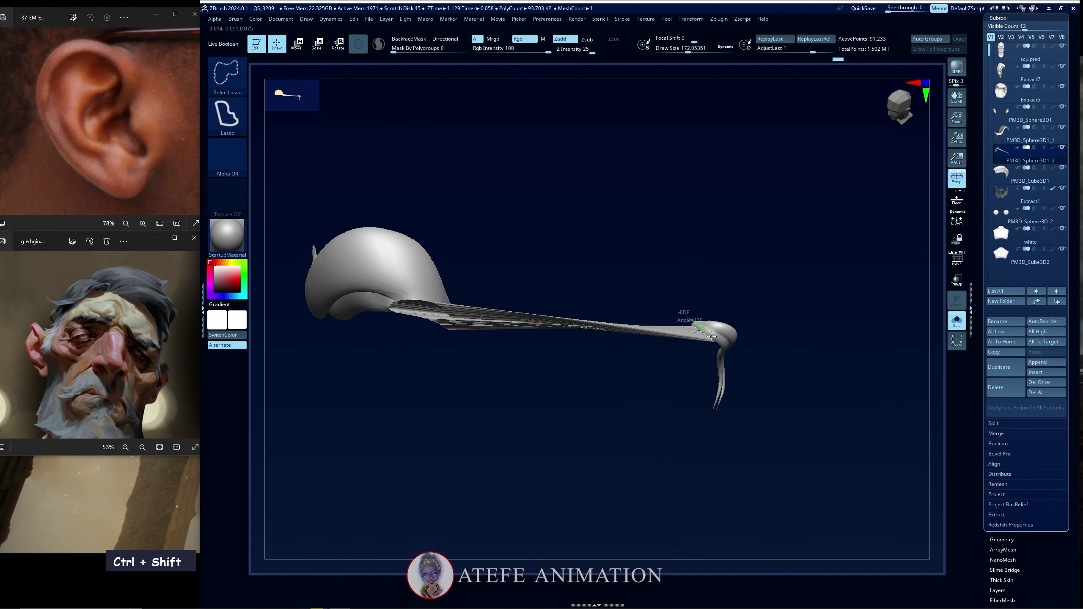
Hide the stretched polygons connecting the original clump to the temple strands
mouse_move(682, 313)
left_mouse_down("ctrl+shift")
mouse_move(409, 294)
mouse_move(449, 300)
left_mouse_up("ctrl+shift")
mouse_move(678, 444)
left_mouse_down("ctrl+shift")
mouse_move(707, 464)
mouse_move(686, 283)
mouse_move(551, 356)
mouse_move(460, 184)
left_mouse_up("ctrl+shift")
left_click(688, 285, "ctrl+shift")
key("ctrl+alt+shift+super")
left_click_drag(175, 86, 234, 87)
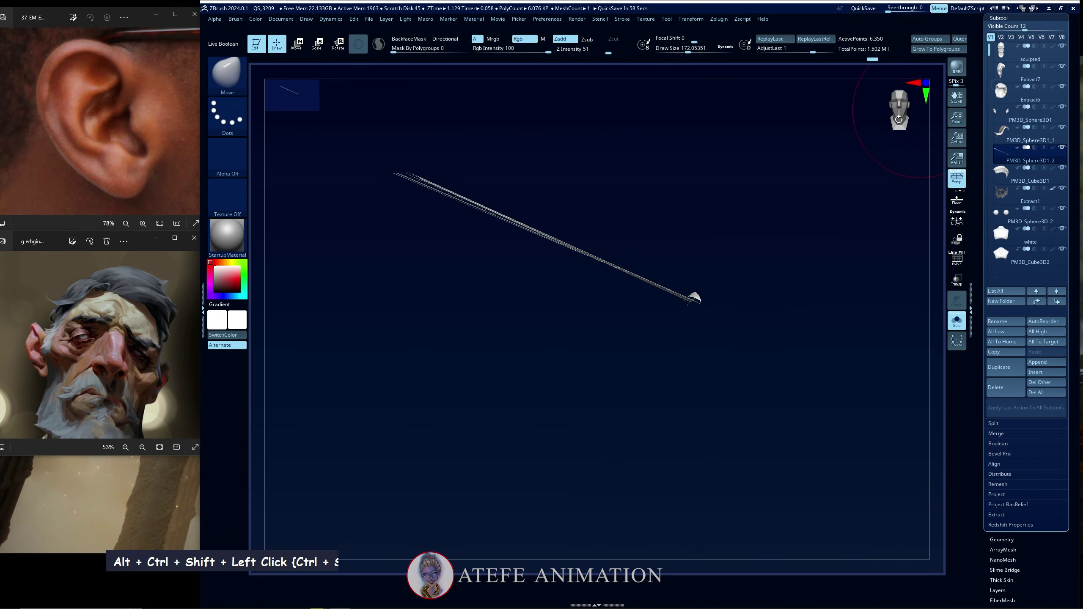
left_click(694, 230, "ctrl+shift")
mouse_move(675, 263)
left_mouse_down("ctrl+alt+shift")
mouse_move(389, 194)
mouse_move(444, 143)
left_mouse_up("ctrl+alt+shift")
Delete the hidden connecting polygons and bring the whole head back into view
mouse_move(665, 367)
left_mouse_down()
mouse_move(773, 363)
mouse_move(878, 380)
left_mouse_up()
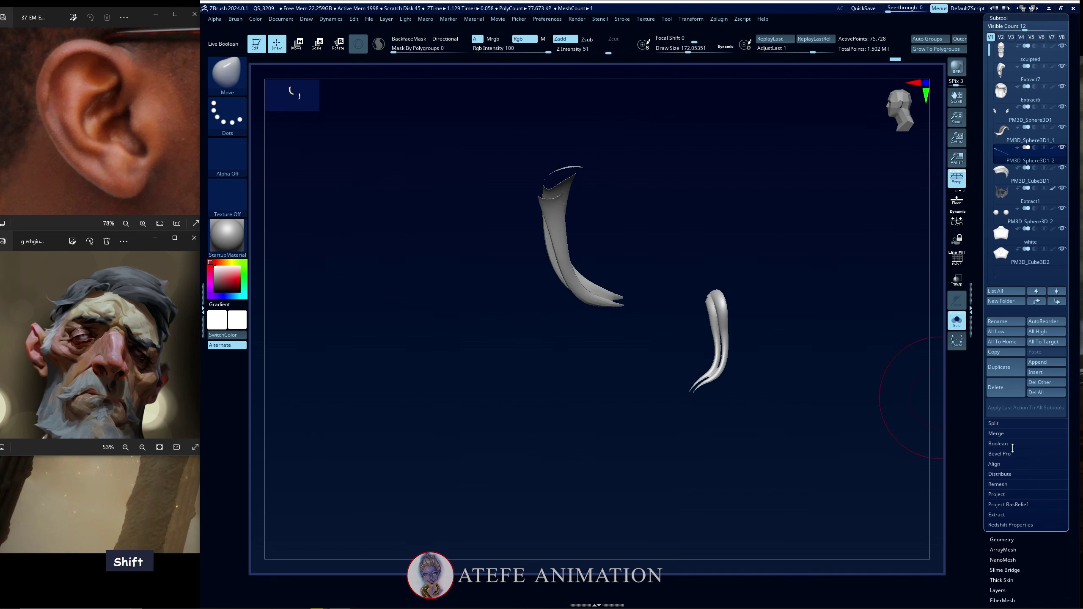
left_click_drag(1013, 450, 1015, 250)
left_click(1003, 209, "shift")
left_click(1007, 431)
left_click(1005, 431)
left_click_drag(744, 471, 804, 337, "shift")
key("slash")
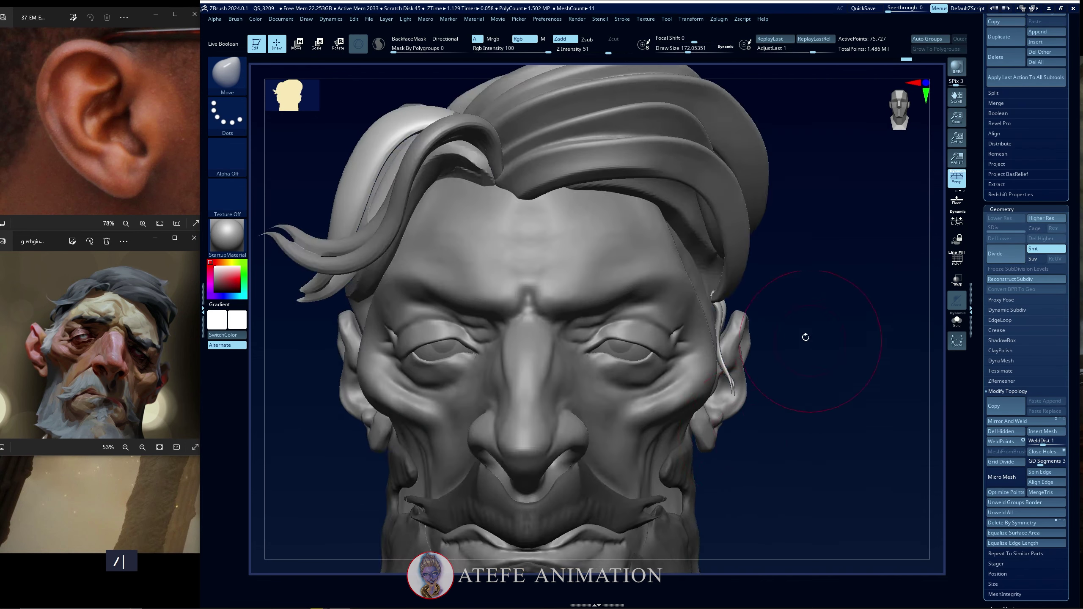
Duplicate the temple strands next to the original ones in front of the ear using the transform gizmo
right_click(712, 370)
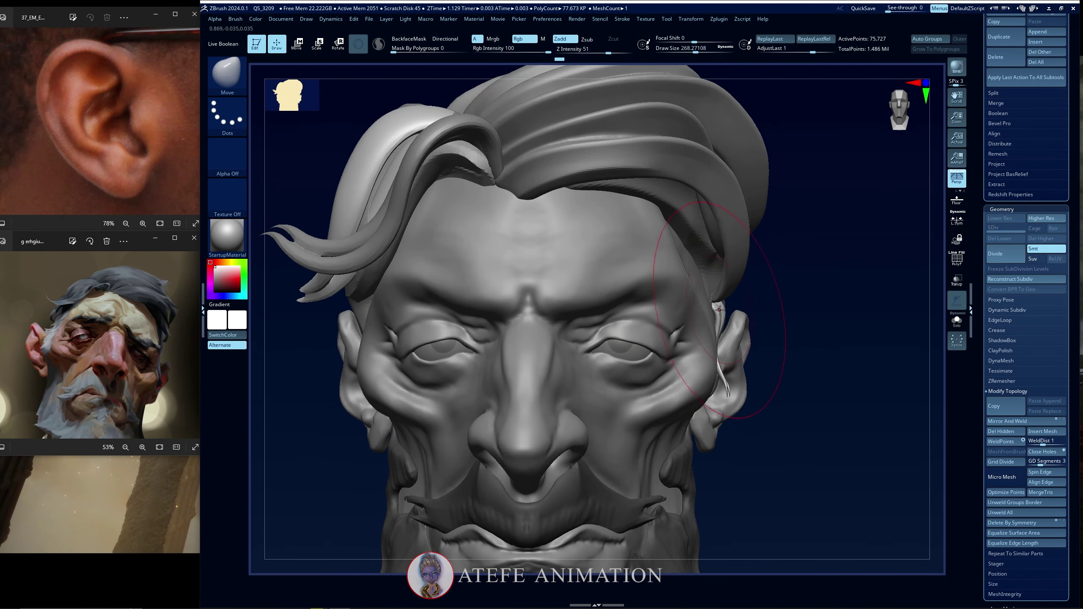
left_click_drag(878, 307, 804, 277)
left_click_drag(427, 440, 390, 441, "alt")
key("w")
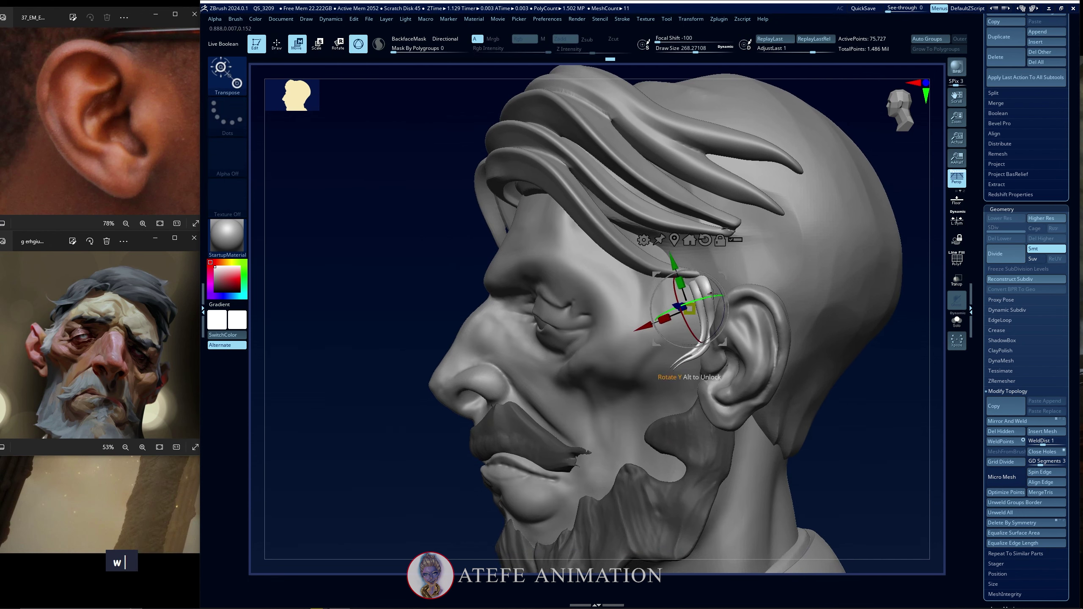
mouse_move(717, 276)
left_mouse_down("ctrl")
mouse_move(731, 265)
mouse_move(737, 276)
left_mouse_up("ctrl")
left_click_drag(737, 297, 717, 242, "ctrl")
Fit the copied strands to the side of the head and duplicate another set lower along the sideburn
left_click_drag(849, 375, 916, 375)
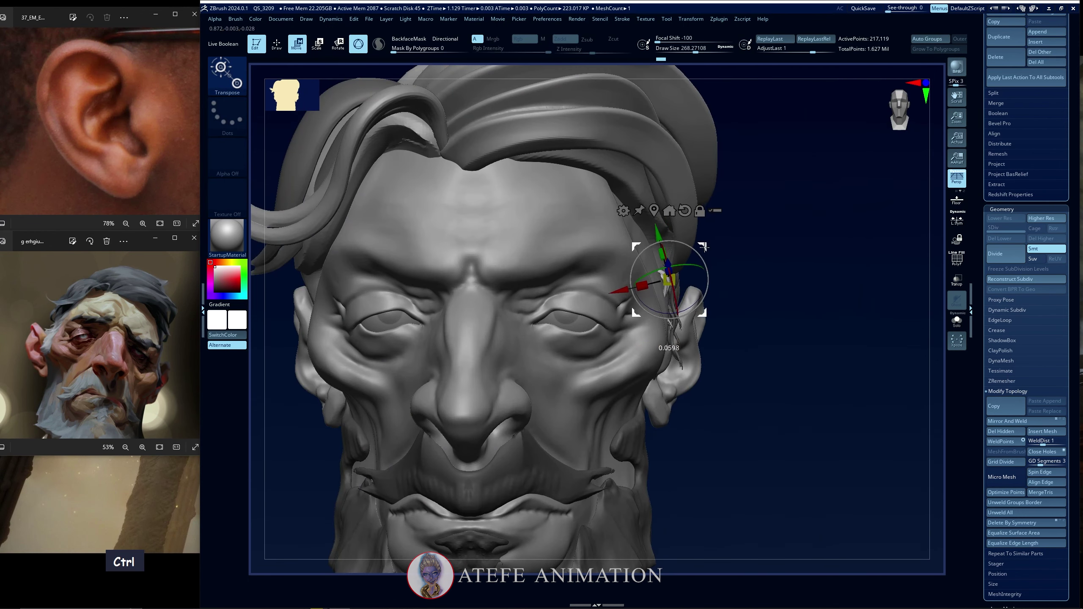
left_click_drag(878, 341, 810, 341)
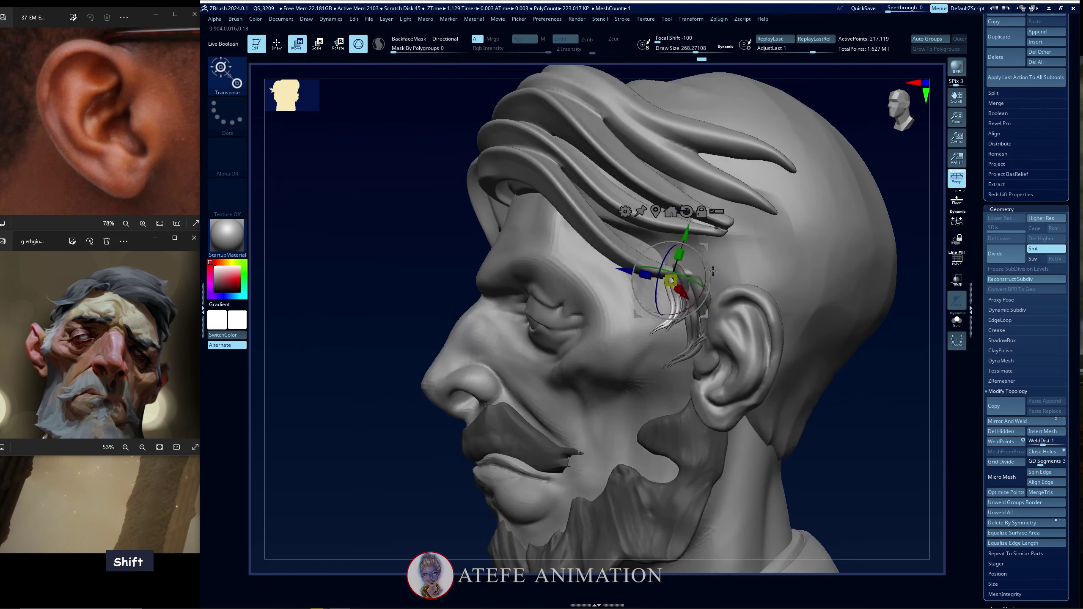
left_click_drag(673, 284, 683, 326, "ctrl")
left_click_drag(848, 366, 916, 367)
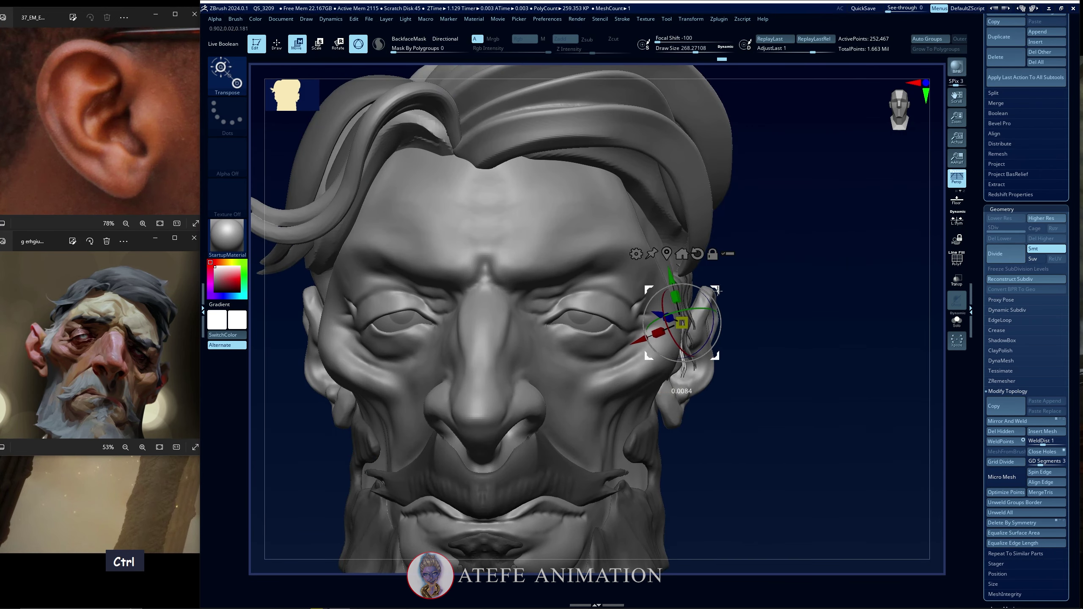
left_click_drag(639, 330, 642, 331)
Clear the mask and pull the duplicated temple strands against the face with the Move brush
key("q")
mouse_move(891, 251)
left_mouse_down()
mouse_move(846, 242)
mouse_move(819, 256)
left_mouse_up()
mouse_move(831, 392)
left_mouse_down("ctrl")
mouse_move(812, 418)
mouse_move(783, 420)
left_mouse_up("ctrl")
mouse_move(655, 307)
left_mouse_down()
mouse_move(640, 299)
mouse_move(664, 333)
left_mouse_up()
left_click_drag(844, 371, 912, 371)
left_click_drag(650, 361, 648, 363)
left_click_drag(878, 363, 810, 362)
Bend individual temple strands with the Move brush, keeping Mask By Polygroups at 100, and undo the misplaced strokes
left_click_drag(853, 332, 904, 333)
key("ctrl+z")
left_click_drag(646, 292, 643, 306)
left_click_drag(886, 354, 818, 350)
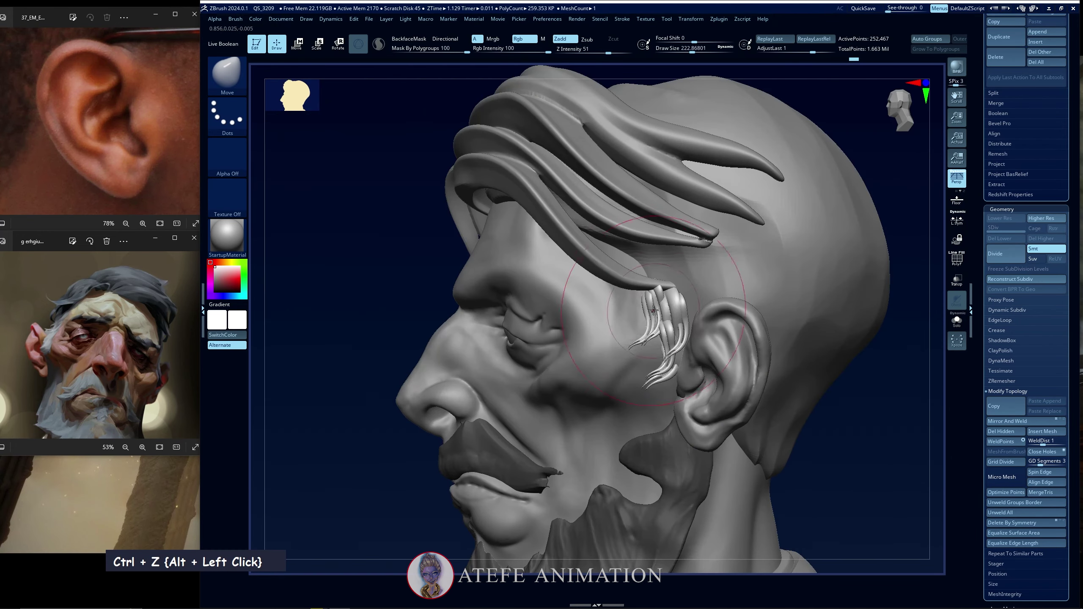
left_click_drag(648, 321, 652, 323)
mouse_move(835, 358)
left_mouse_down()
mouse_move(908, 356)
mouse_move(816, 359)
left_mouse_up()
left_click_drag(650, 354, 653, 365, "alt")
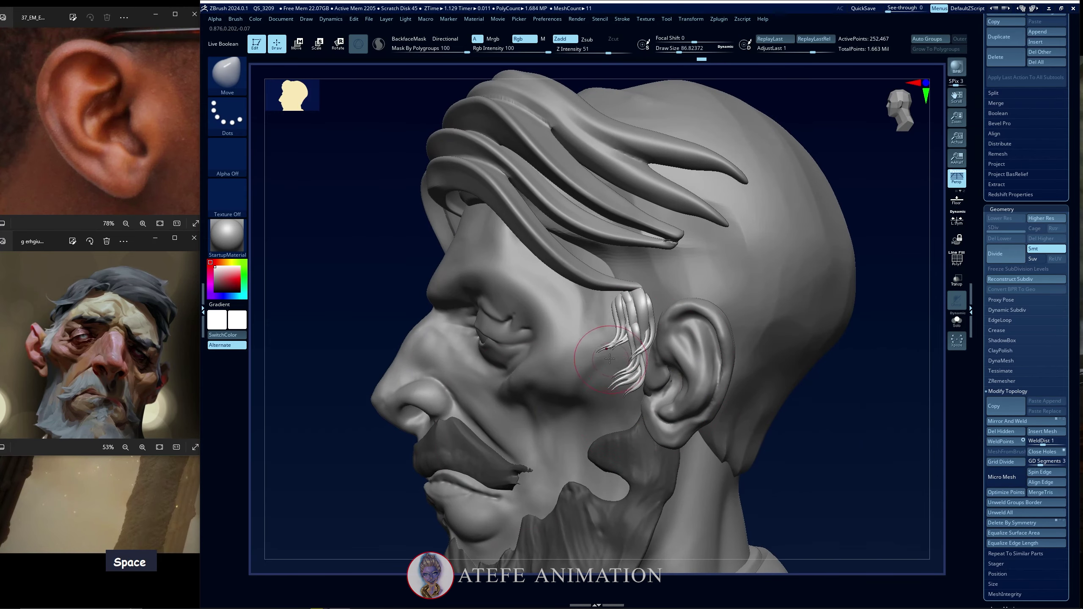
key("ctrl+z")
Try twisting the temple strands with the Spiral brush and undo the strokes
key("b")
key("s")
key("p")
key("b")
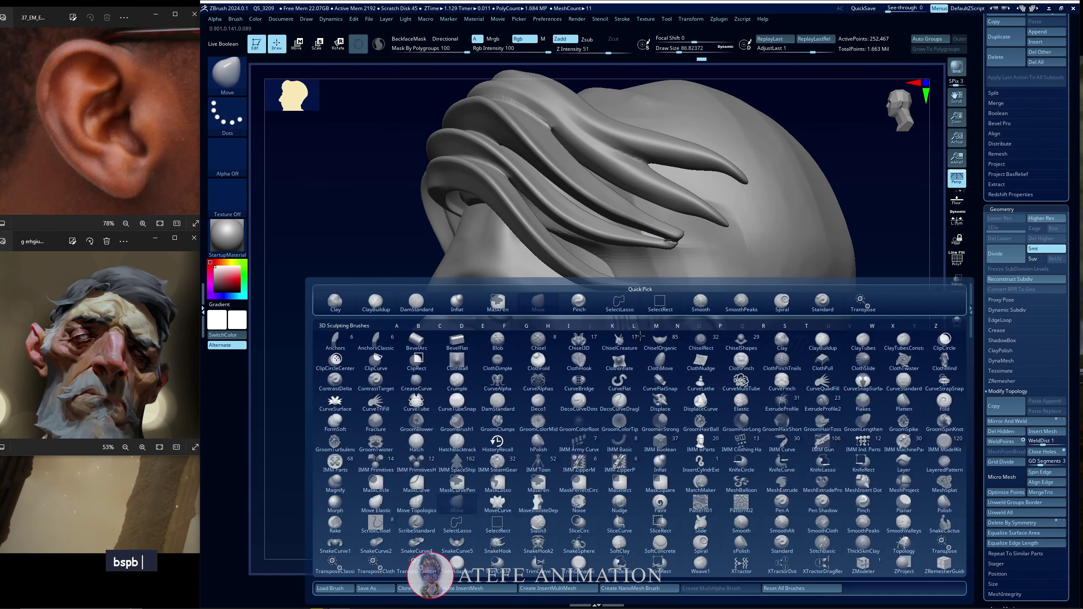
key("s")
key("p")
left_click_drag(615, 373, 619, 388, "alt")
left_click_drag(635, 348, 636, 358, "alt")
key("ctrl+z")
key("ctrl+z")
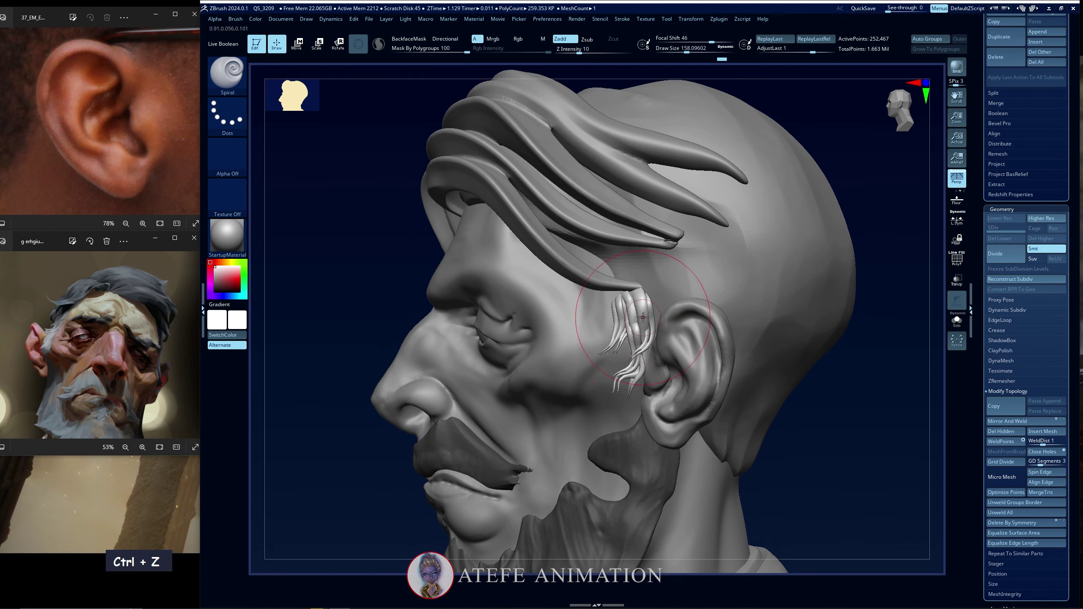
mouse_move(643, 317)
left_mouse_down("alt")
mouse_move(634, 351)
mouse_move(628, 326)
left_mouse_up("alt")
key("ctrl+z")
Return to the Move brush and refine the roots and tips of the sideburn strands in front of the ear
key("b")
key("m")
key("j")
mouse_move(778, 452)
left_mouse_down()
mouse_move(817, 454)
mouse_move(629, 372)
mouse_move(782, 437)
left_mouse_up()
mouse_move(656, 304)
left_mouse_down("alt")
mouse_move(657, 287)
mouse_move(658, 305)
left_mouse_up("alt")
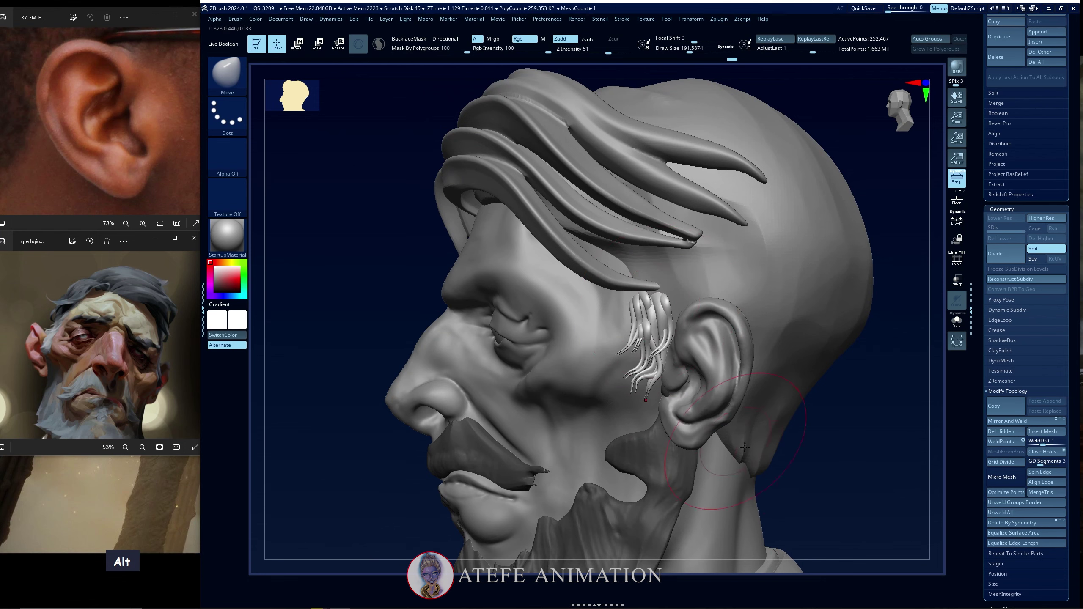
left_click_drag(653, 386, 653, 371, "alt")
mouse_move(788, 443)
left_mouse_down()
mouse_move(761, 407)
mouse_move(704, 384)
left_mouse_up()
left_click_drag(662, 351, 652, 307, "alt")
left_click_drag(735, 341, 669, 349)
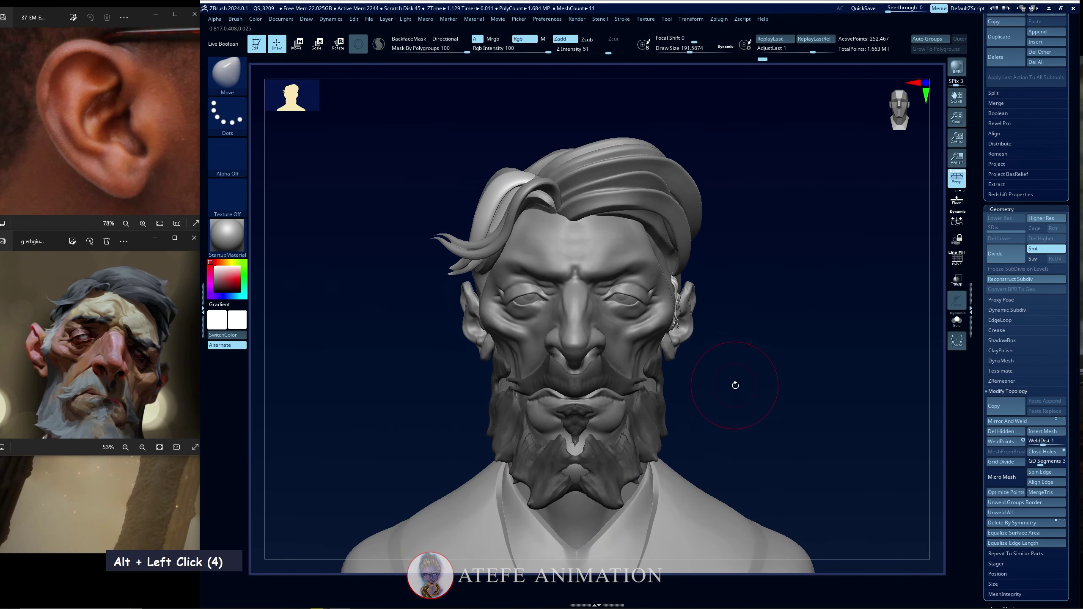
Regroup the temple strands separately from the fringe clump and display both in Solo mode with PolyFrame on
left_click(515, 175, "ctrl+shift")
key("ctrl+z")
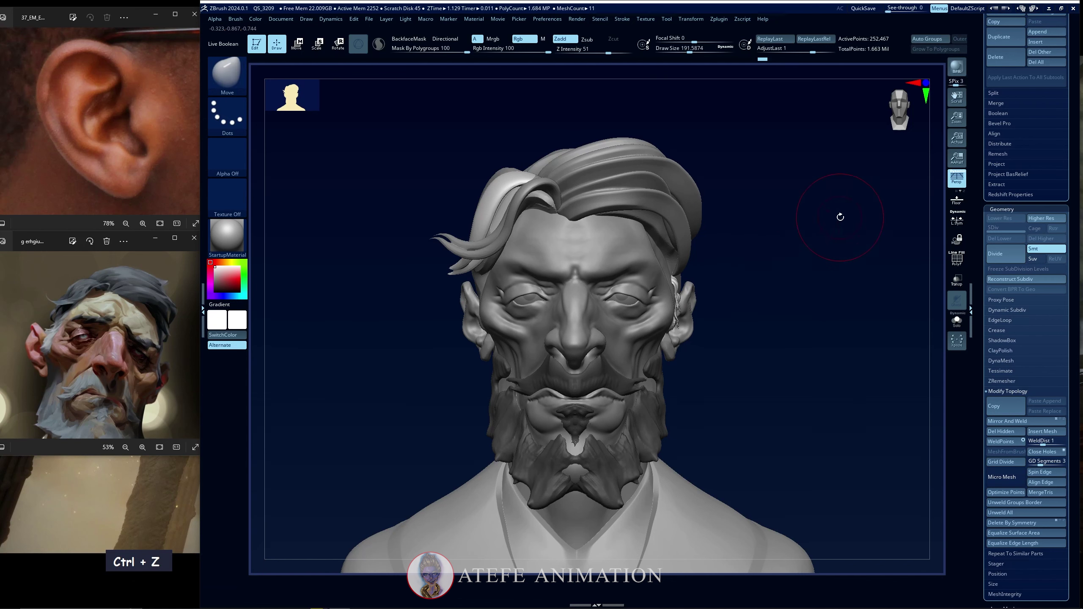
left_click(757, 399, "ctrl")
key("ctrl+w")
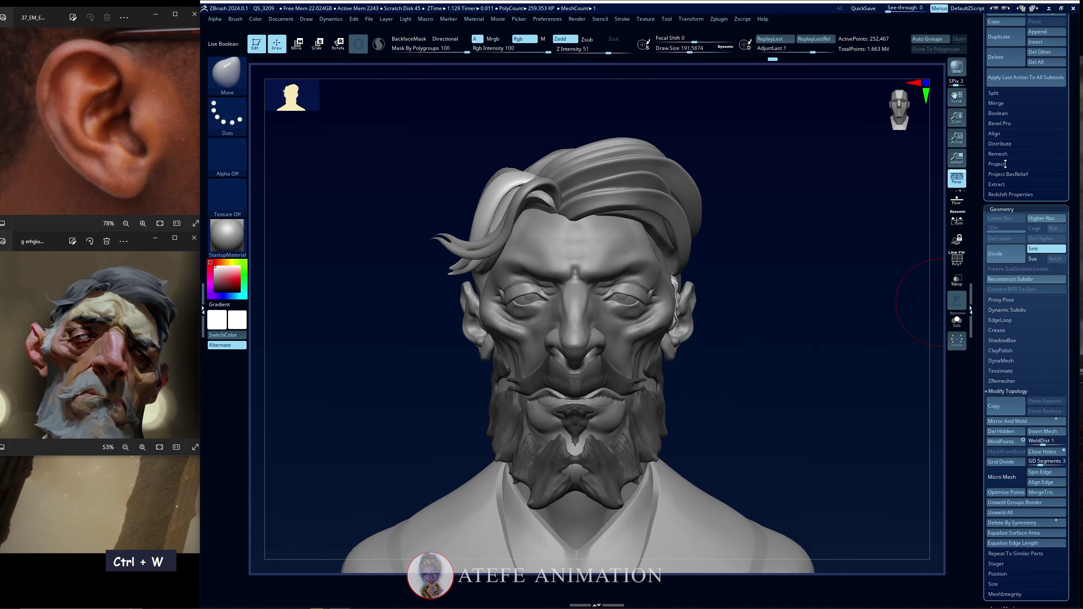
key("slash")
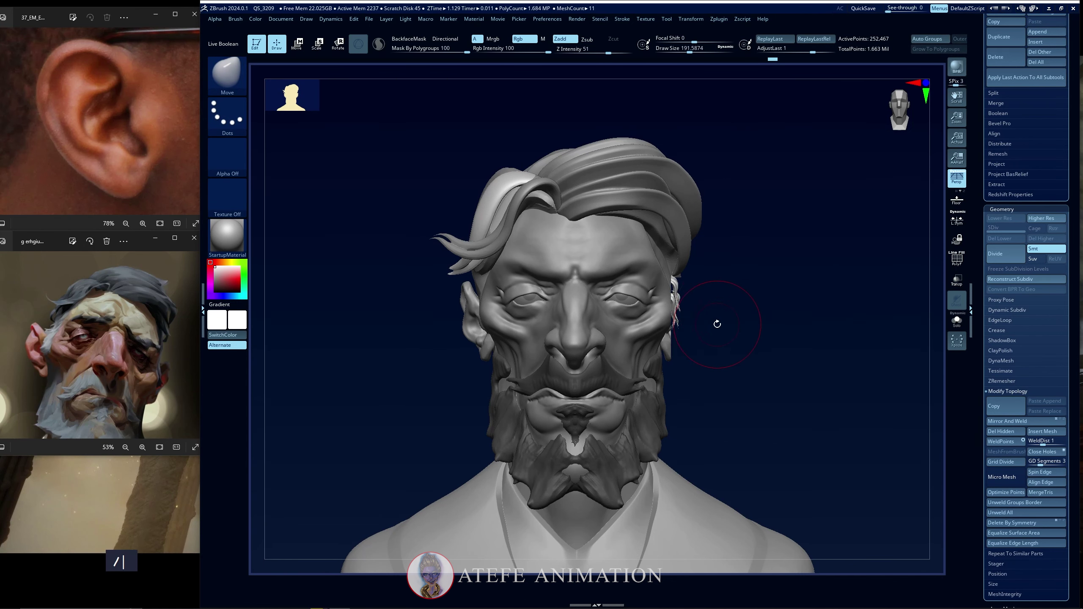
key("shift+f")
left_click_drag(663, 363, 483, 279)
left_click_drag(682, 314, 734, 317)
key("f")
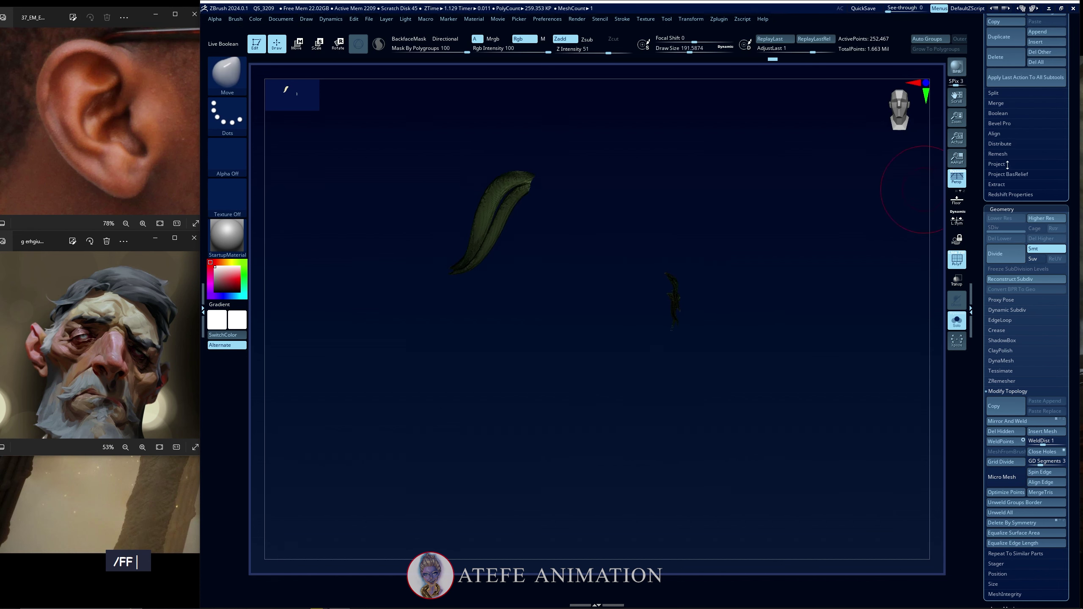
Split the polygroups into separate subtools with Groups Split, show the whole head again and turn off PolyFrame
left_click(993, 92)
left_click(1045, 103)
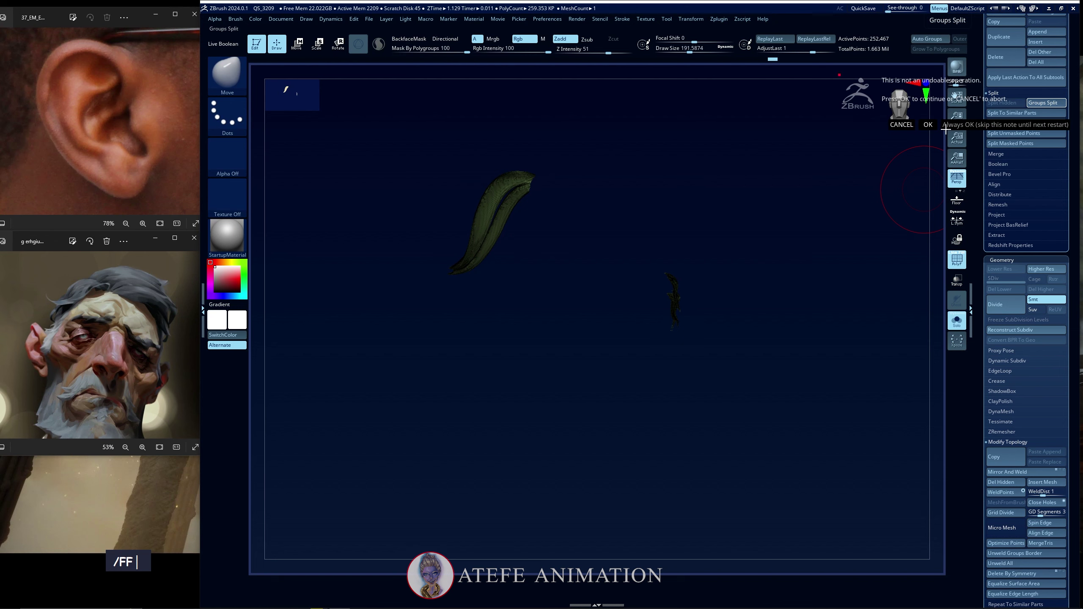
left_click(927, 125)
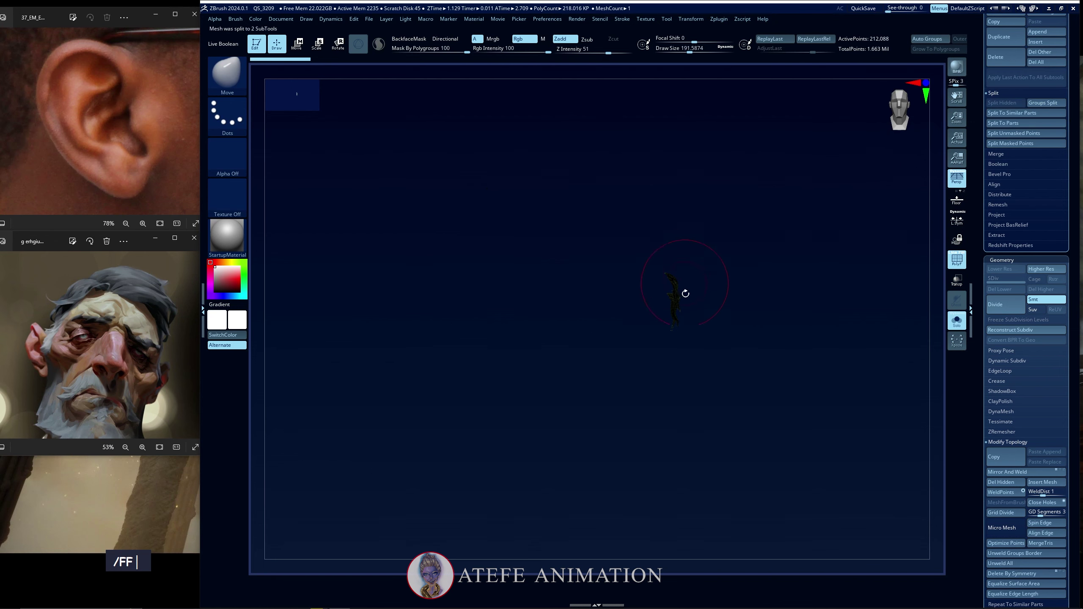
key("slash")
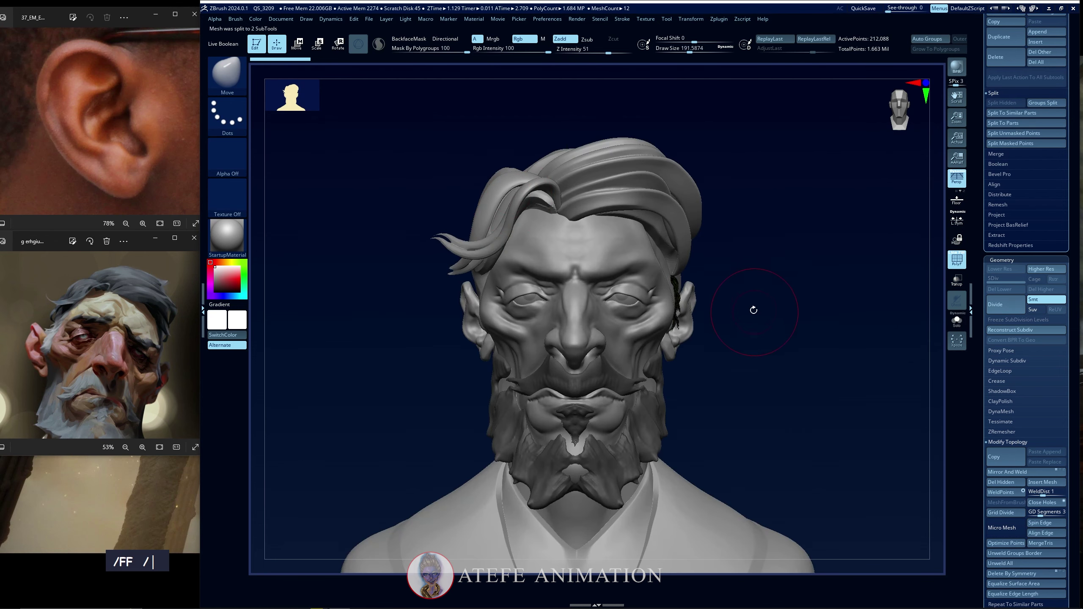
key("shift")
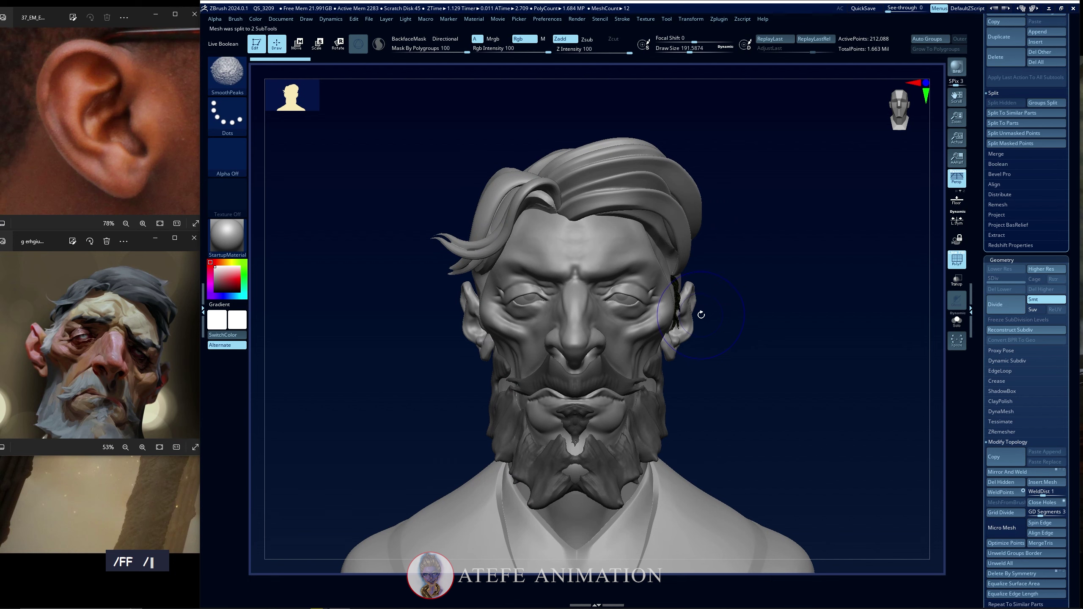
key("shift+f")
Mirror the temple strands to the other side of the head with Mirror And Weld and bring that side into close view
scroll(1070, 470, "down", 2)
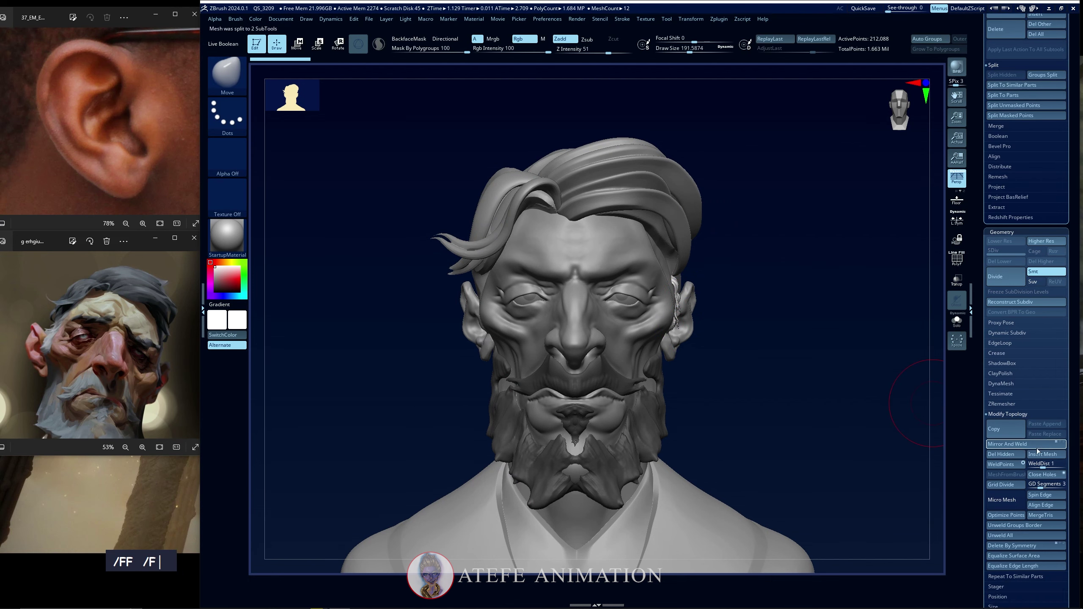
left_click_drag(858, 438, 652, 368)
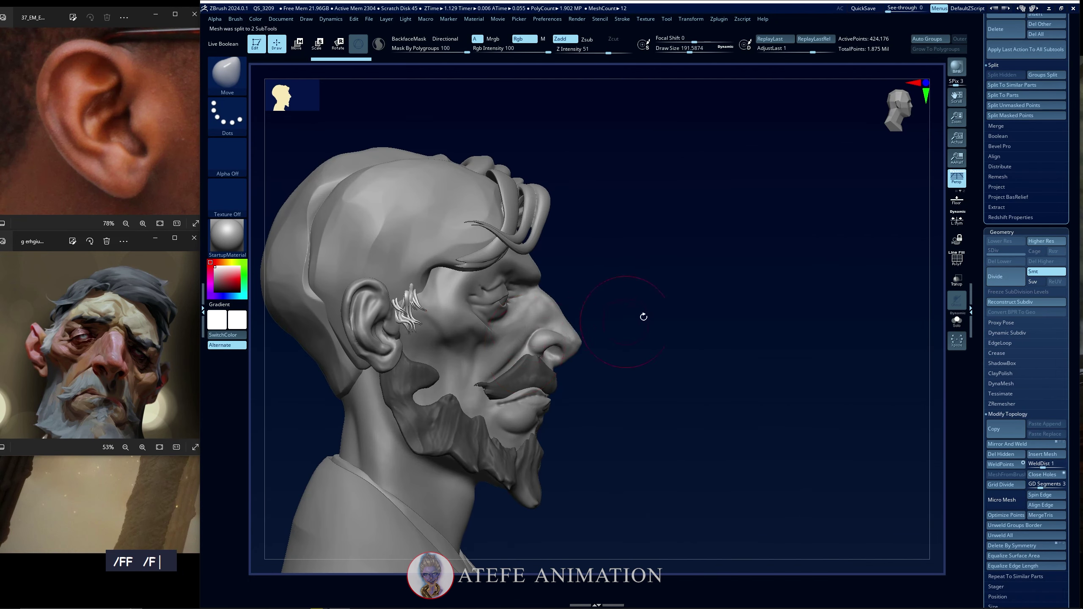
mouse_move(643, 317)
left_mouse_down()
mouse_move(728, 378)
mouse_move(631, 359)
left_mouse_up()
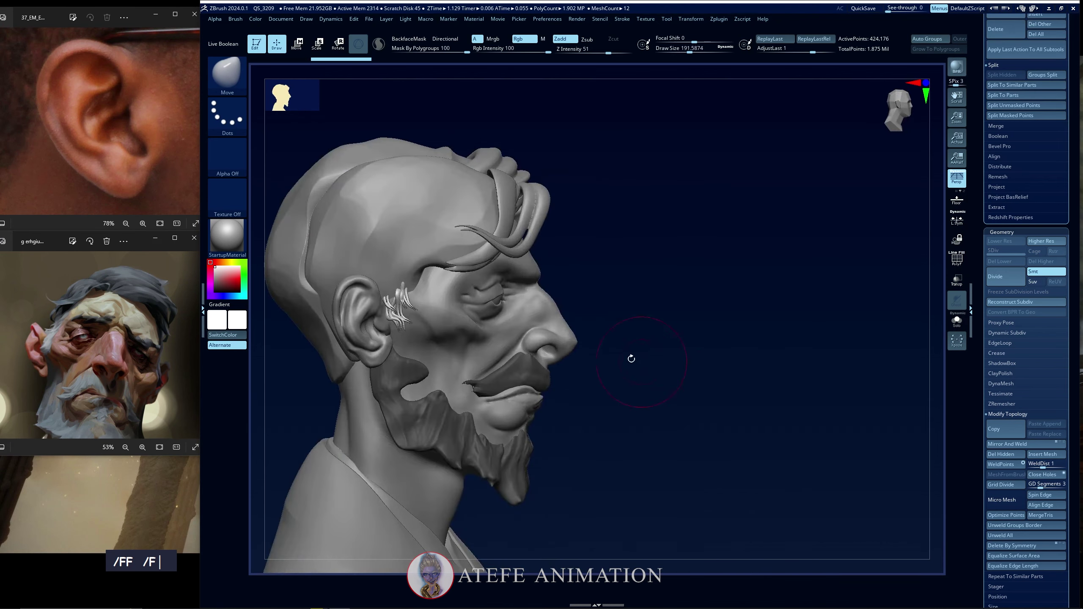
left_click(722, 355, "alt")
left_click(720, 368, "alt")
left_click(761, 302, "alt")
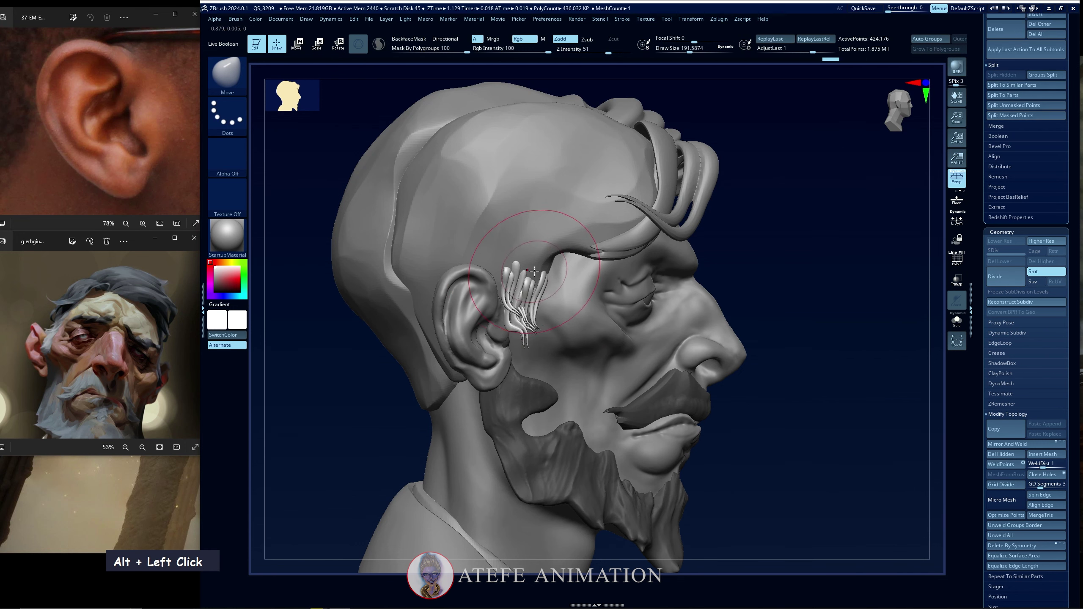
Undo the last change and reshape the mirrored sideburn strands in front of the ear with the Move brush
key("ctrl+z")
left_click_drag(534, 270, 470, 368)
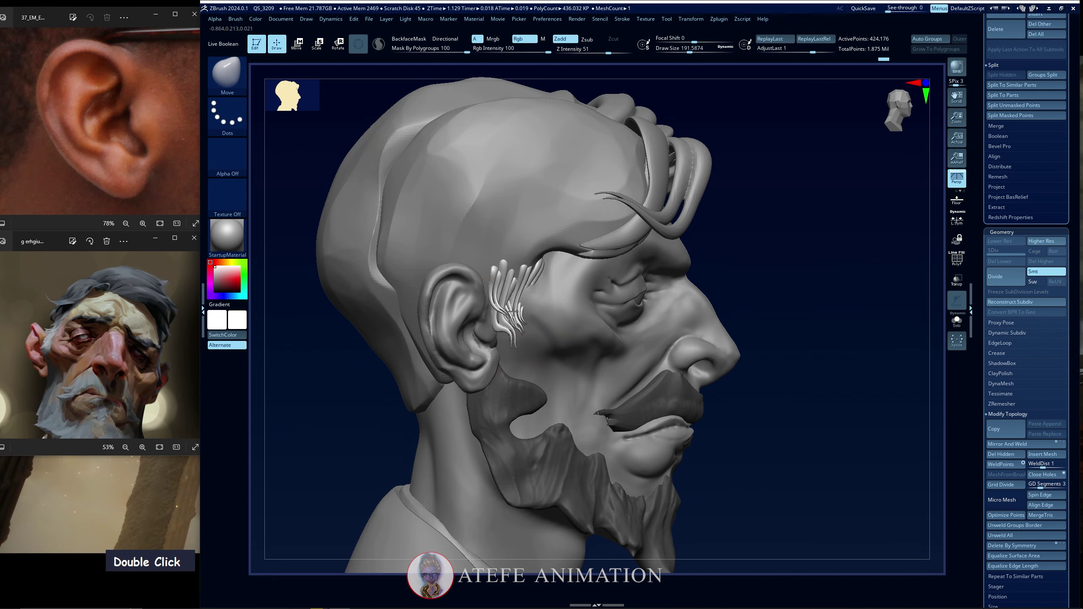
left_click_drag(513, 311, 517, 316)
left_click_drag(383, 443, 324, 447)
left_click_drag(518, 324, 514, 320)
left_click_drag(422, 447, 363, 444)
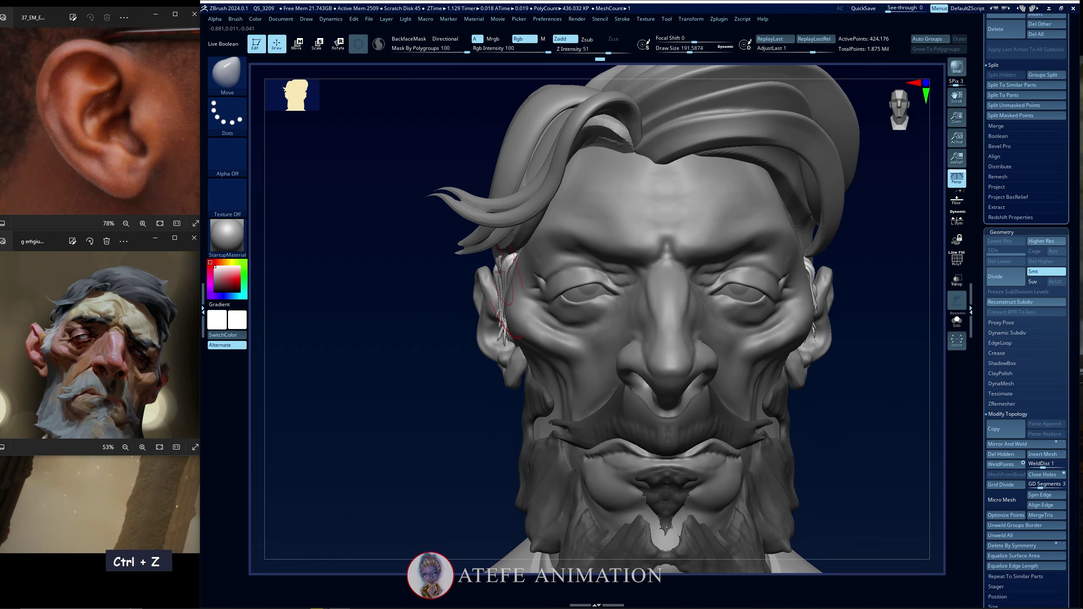
Adjust the sideburn strands against the temple from the front so they follow the side of the head
left_click_drag(439, 273, 452, 239)
left_click_drag(501, 277, 508, 280)
left_click_drag(333, 375, 362, 379)
mouse_move(512, 276)
left_mouse_down("alt")
mouse_move(510, 295)
mouse_move(507, 260)
left_mouse_up("alt")
left_click_drag(447, 292, 461, 264)
Set the draw size to about 136 and pull the upper sideburn strands into a curve reaching towards the hairline
key("space")
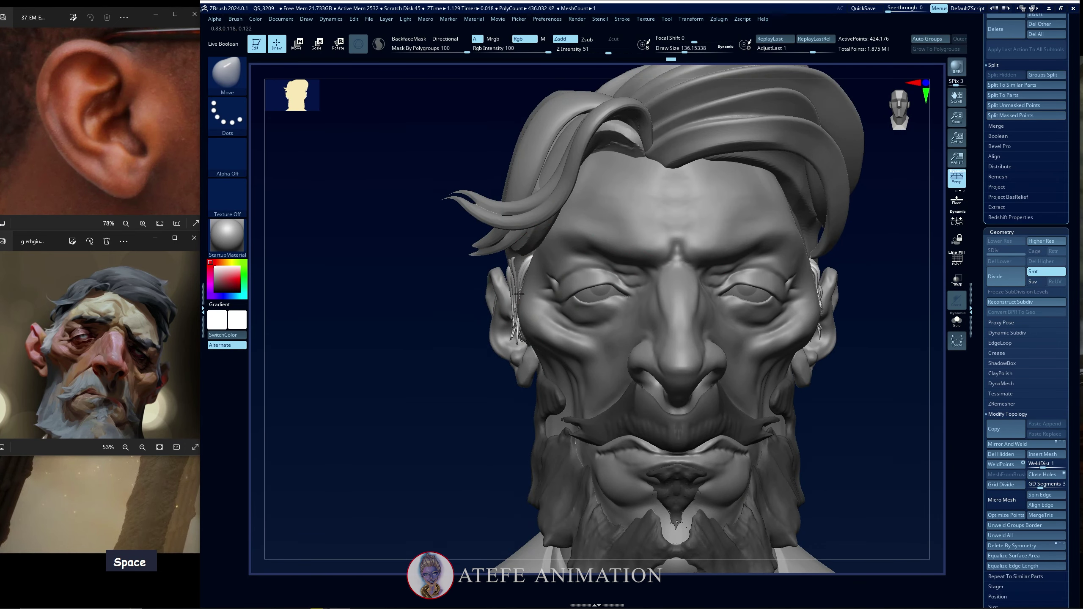
left_click_drag(430, 403, 393, 361, "alt")
left_click_drag(393, 361, 644, 341)
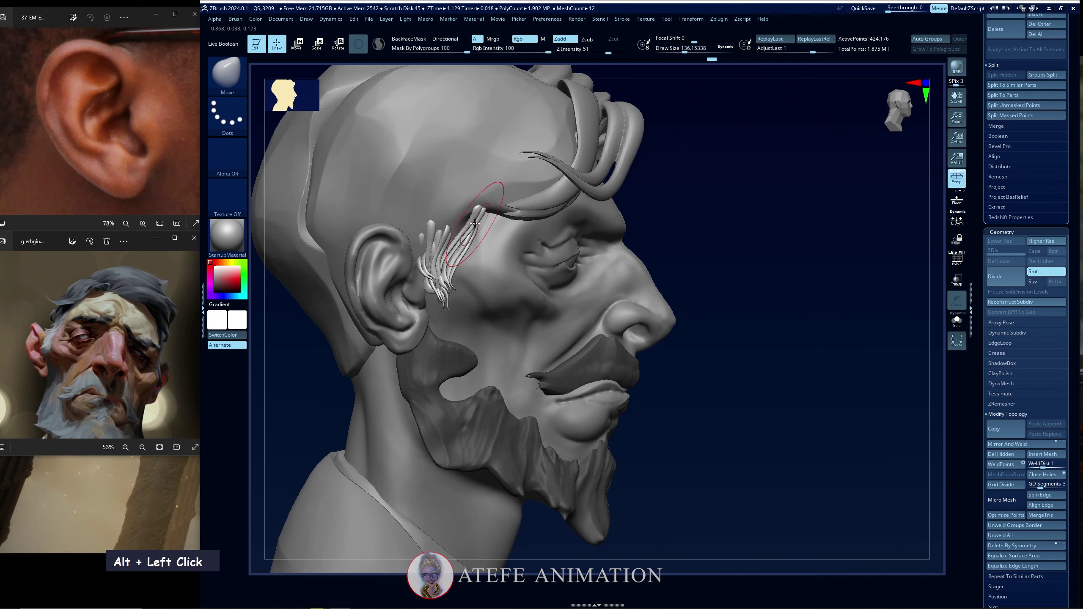
left_click_drag(447, 256, 452, 252)
left_click_drag(720, 213, 487, 206, "shift")
left_click_drag(439, 239, 683, 239)
left_click_drag(471, 233, 484, 219)
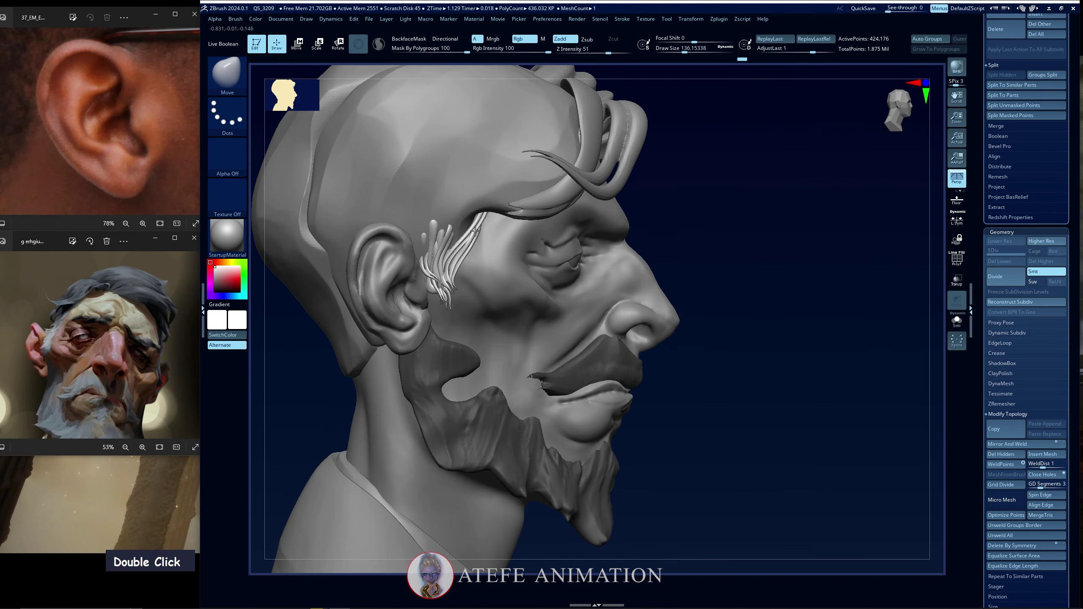
left_click_drag(720, 230, 664, 234, "shift")
Enlarge the draw size to about 197 and refine the overall flow of the sideburn strands beside the ear
key("space")
left_click_drag(485, 223, 486, 220)
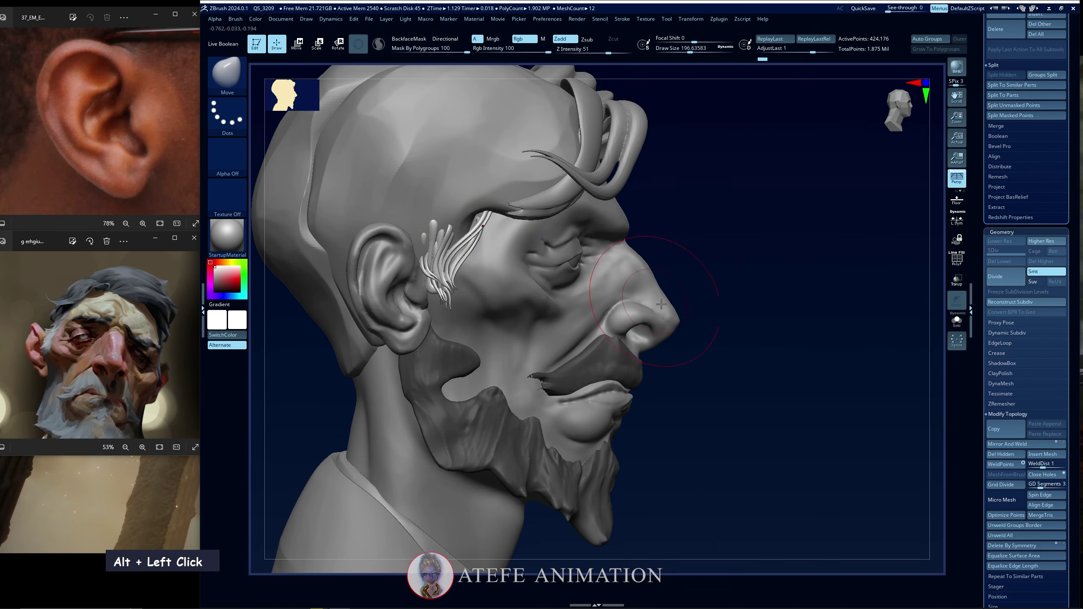
left_click_drag(716, 256, 473, 298, "shift")
mouse_move(425, 445)
left_mouse_down("alt")
mouse_move(387, 426)
mouse_move(375, 379)
left_mouse_up("alt")
left_click_drag(414, 342, 652, 318)
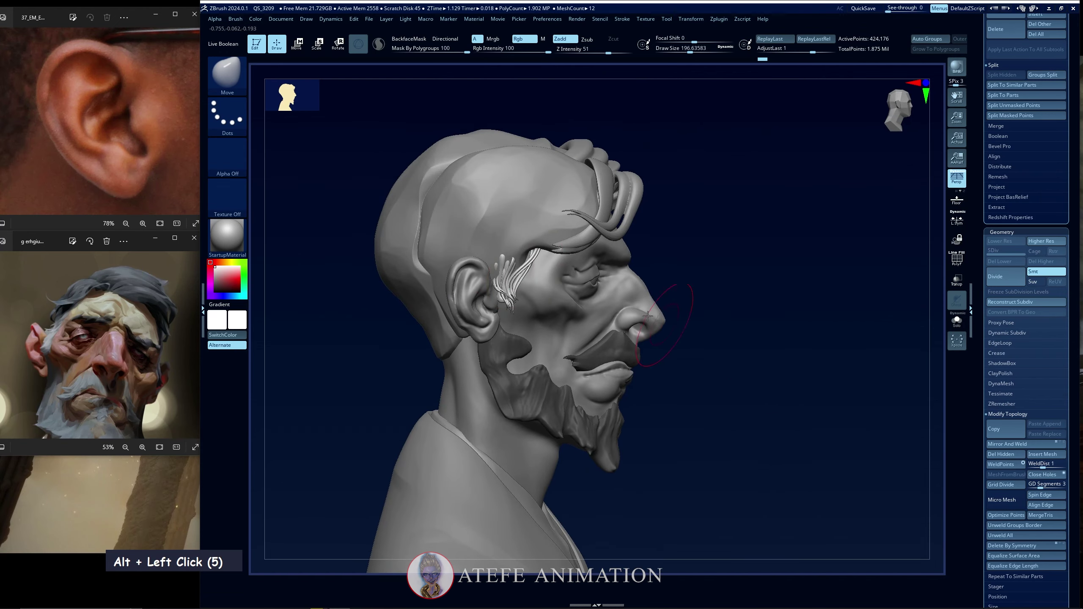
left_click_drag(496, 274, 497, 279)
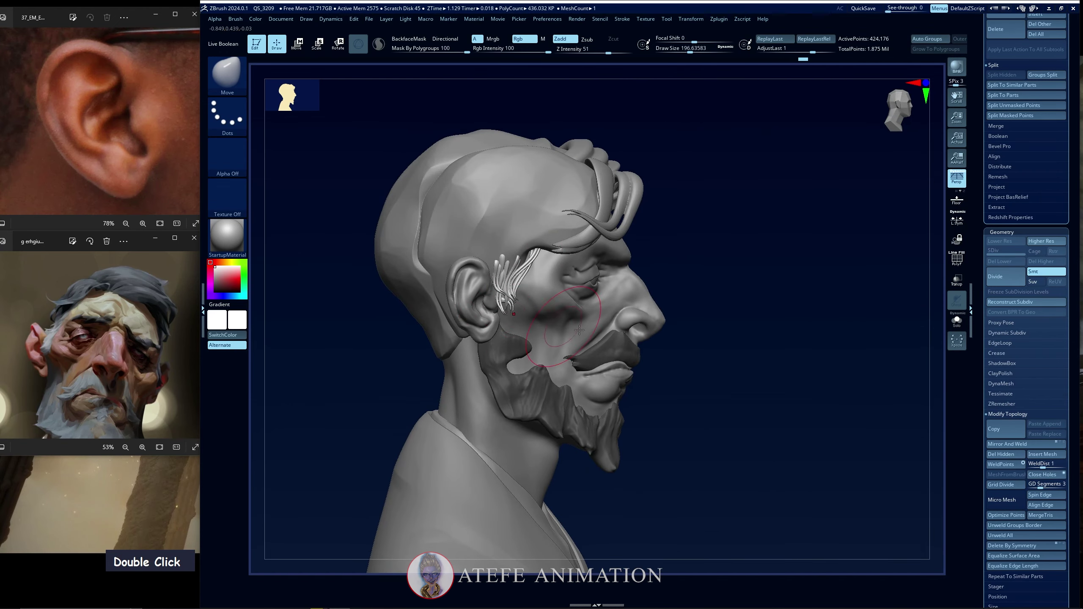
mouse_move(895, 362)
left_mouse_down()
mouse_move(661, 373)
mouse_move(488, 355)
mouse_move(456, 384)
left_mouse_up()
left_click_drag(769, 326, 740, 353, "alt")
Select the curved hair strand subtool PM3D_Sphere3D1_2 and reposition it around the crown with the gizmo
left_click(479, 225, "alt")
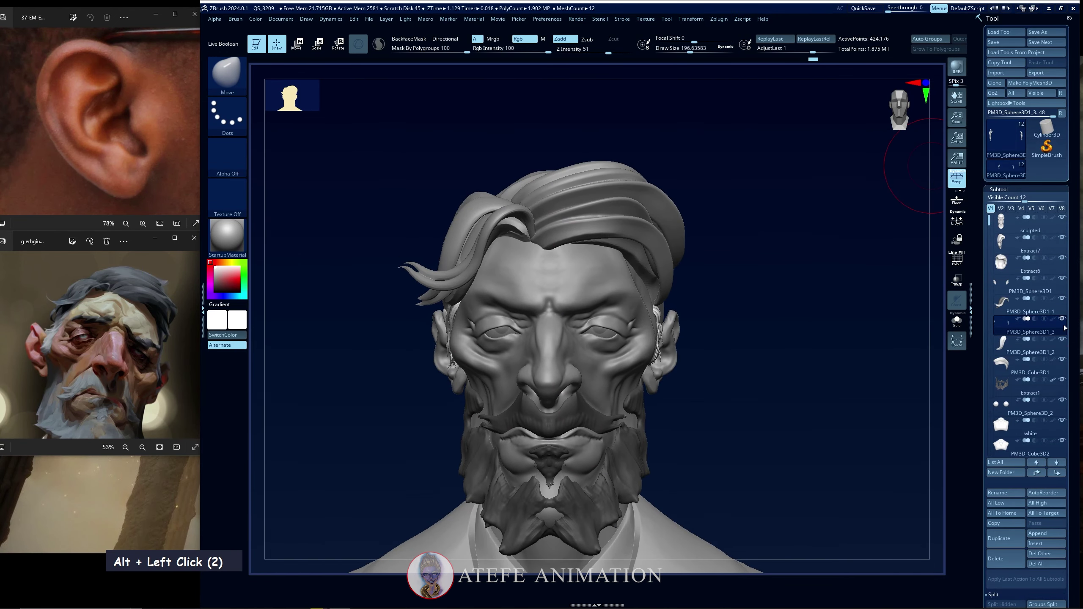
left_click_drag(786, 392, 777, 385)
key("w")
left_click_drag(588, 347, 781, 238)
left_click_drag(670, 209, 622, 219)
left_click_drag(625, 241, 597, 214, "shift")
left_click_drag(789, 239, 789, 384)
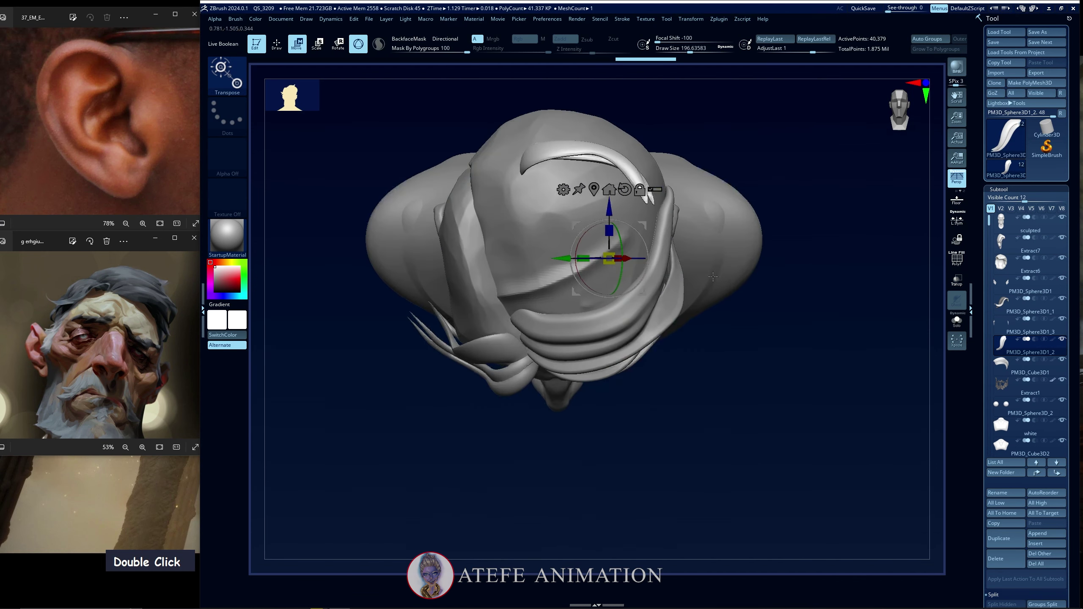
Rotate and move the curved strand from above so it lies over the side-swept hair
left_click_drag(640, 294, 619, 207, "alt")
left_click_drag(759, 384, 754, 243)
left_click_drag(758, 307, 756, 237, "alt")
left_click_drag(658, 271, 643, 285)
left_click_drag(759, 239, 760, 379)
left_click_drag(649, 264, 642, 284)
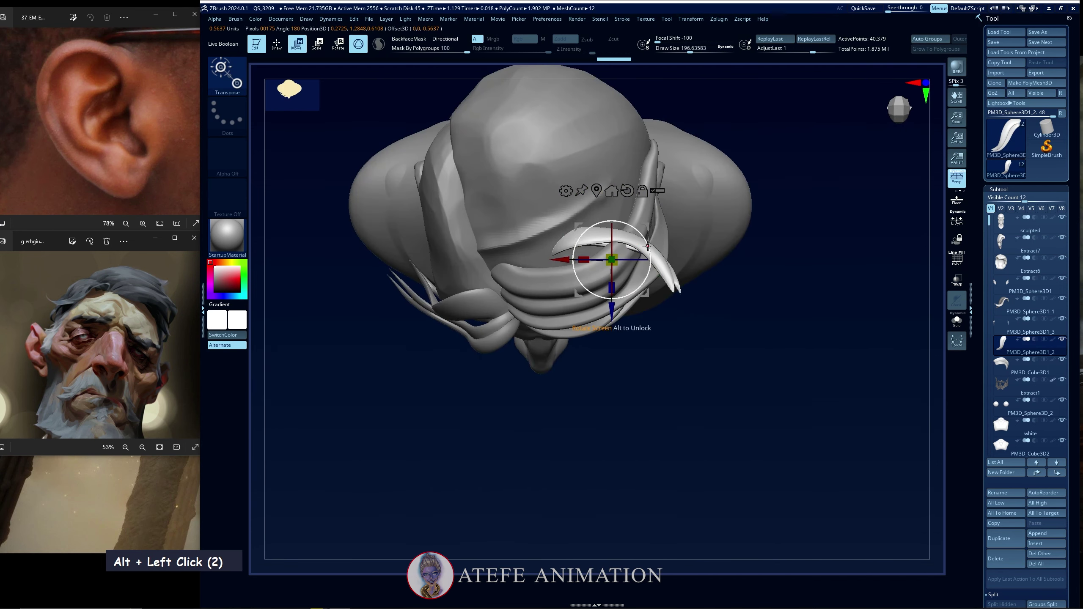
Fine-tune the curved strand's placement so its tip flicks out beyond the side of the hair
left_click_drag(664, 452, 645, 299)
left_click_drag(704, 307, 711, 268, "alt")
left_click_drag(716, 273, 718, 422)
left_click_drag(637, 261, 652, 277)
left_click_drag(669, 444, 659, 303)
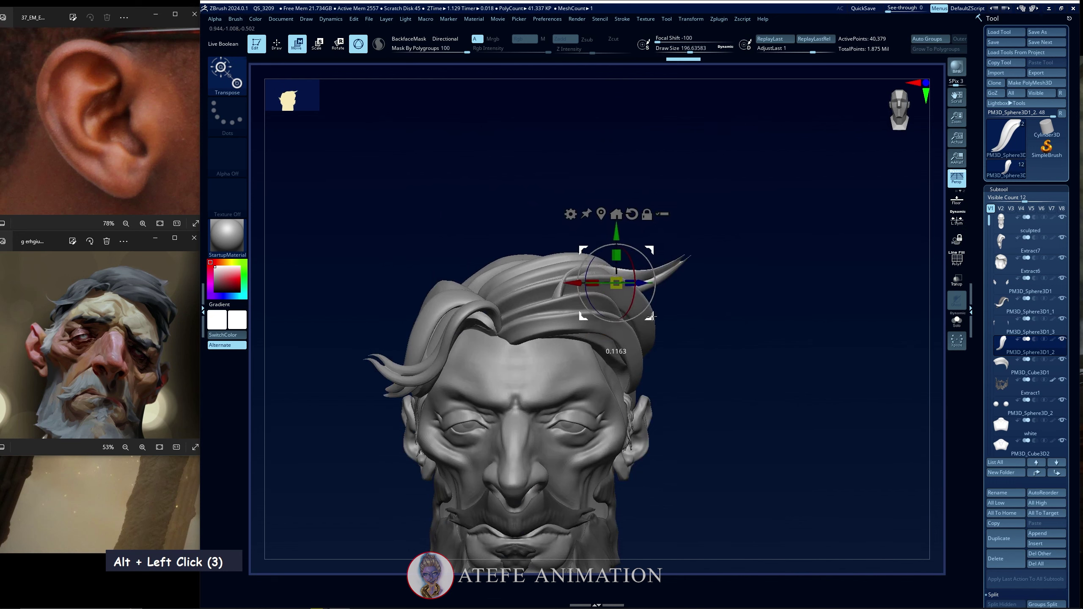
Apply a Bend Curve deformer to the curved strand and move its control points to bend it into the hair
left_click(570, 216)
left_click(666, 250)
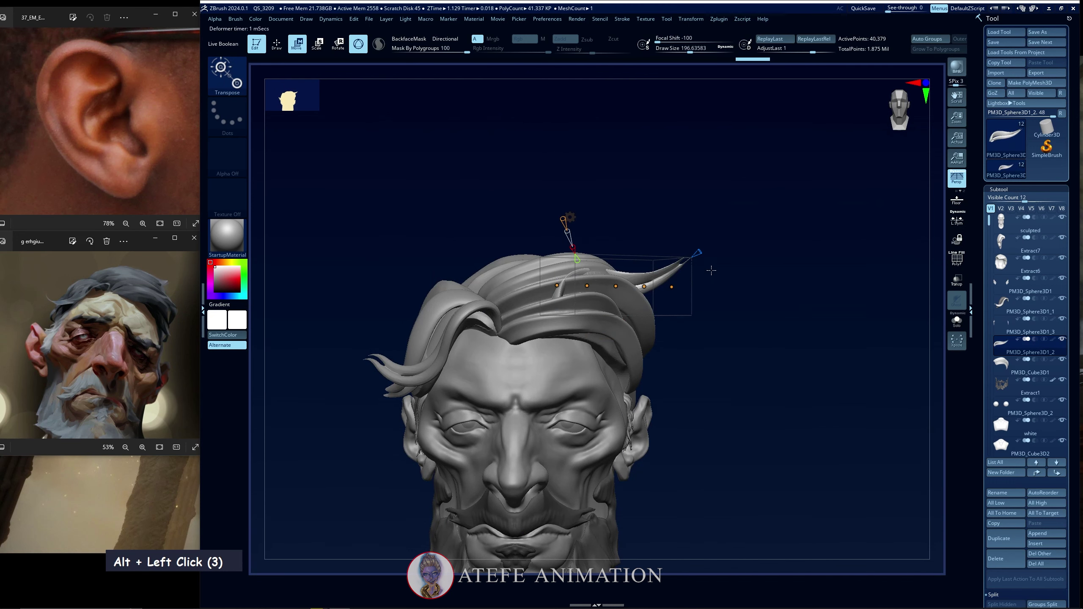
left_click_drag(710, 271, 722, 376)
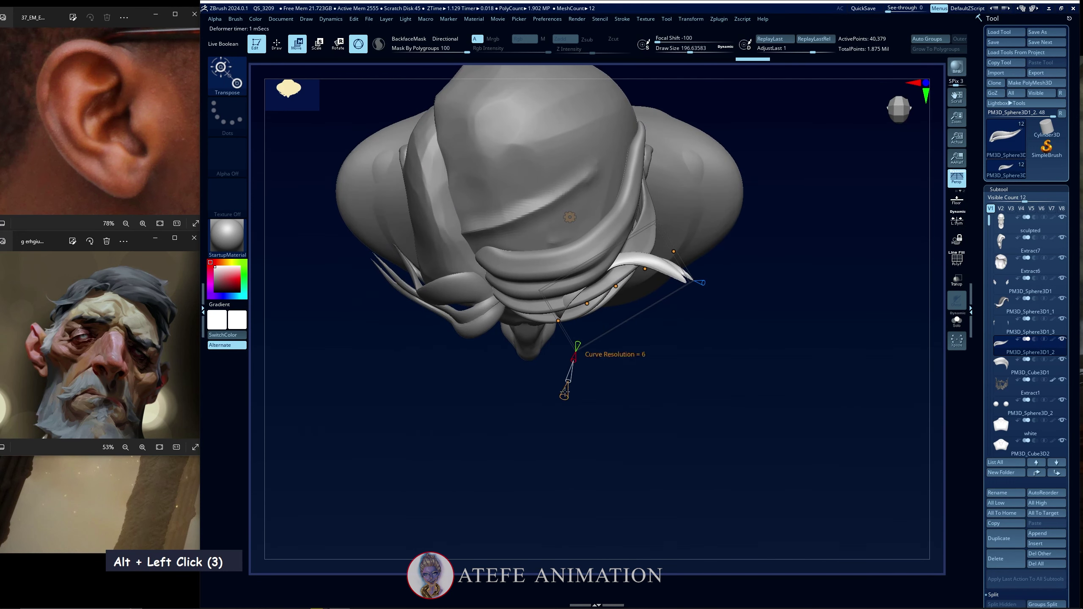
left_click_drag(703, 396, 695, 265)
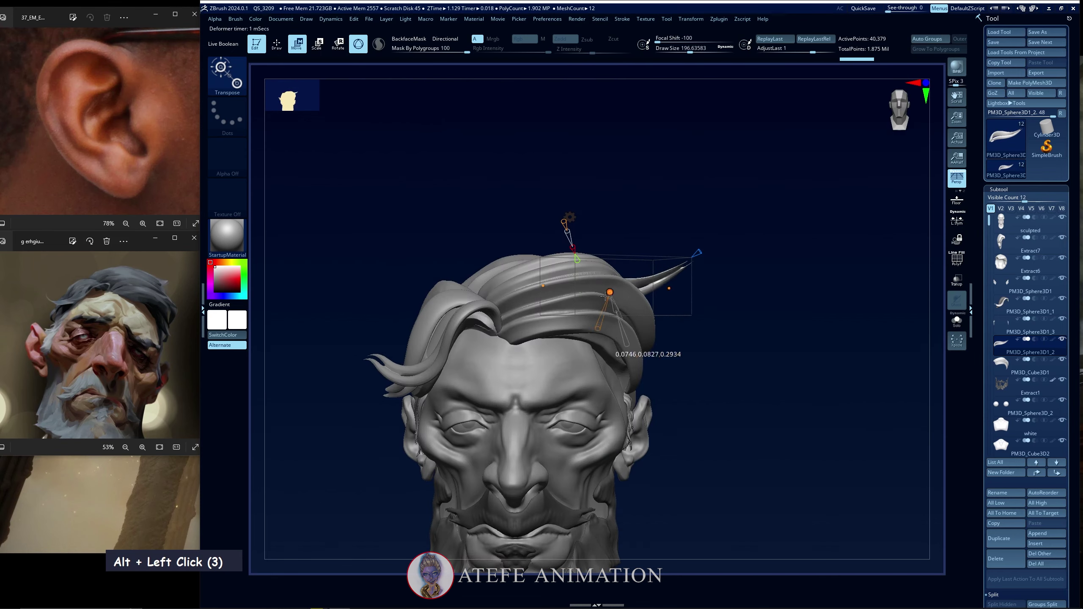
left_click_drag(662, 306, 690, 334)
left_click_drag(624, 338, 613, 337)
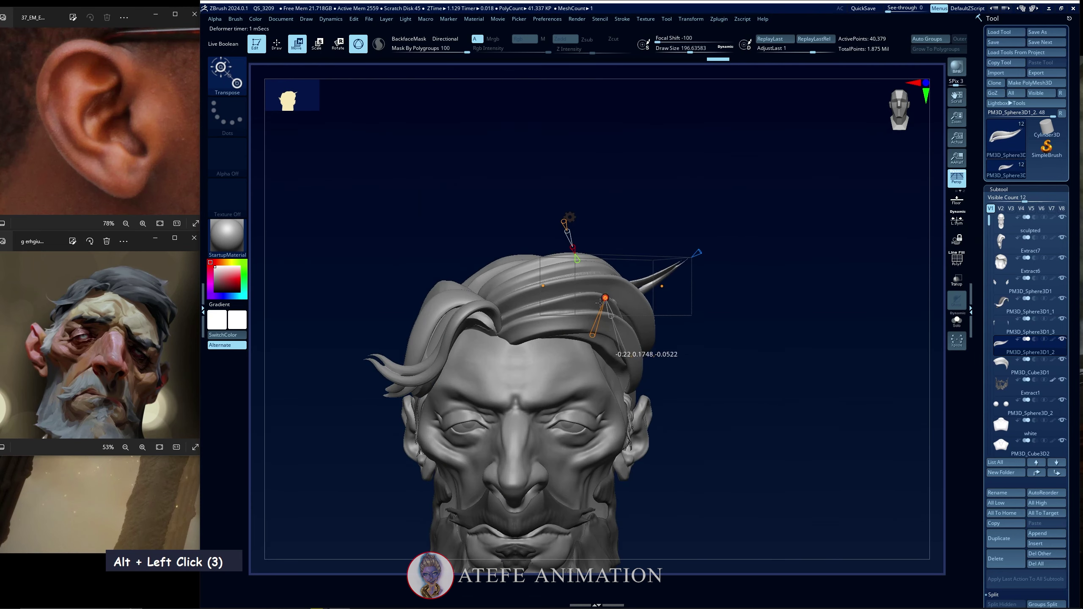
left_click_drag(604, 295, 596, 301)
left_click_drag(683, 333, 584, 324)
Undo the last bend adjustments and accept the Bend Curve deformation on the strand
key("ctrl+z")
key("ctrl+z")
key("ctrl+z")
key("ctrl+z")
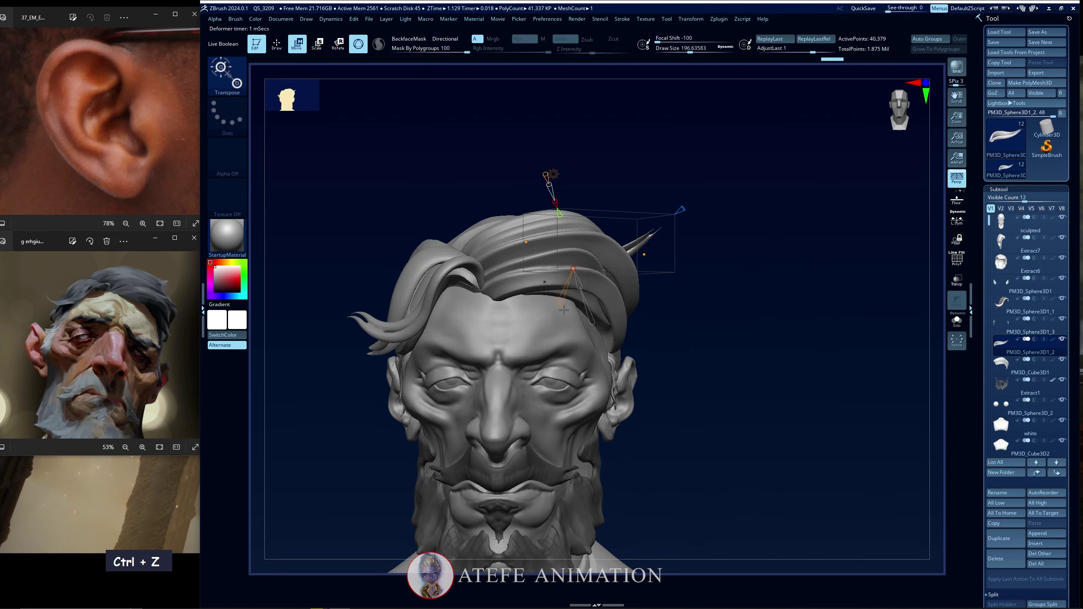
left_click(554, 174)
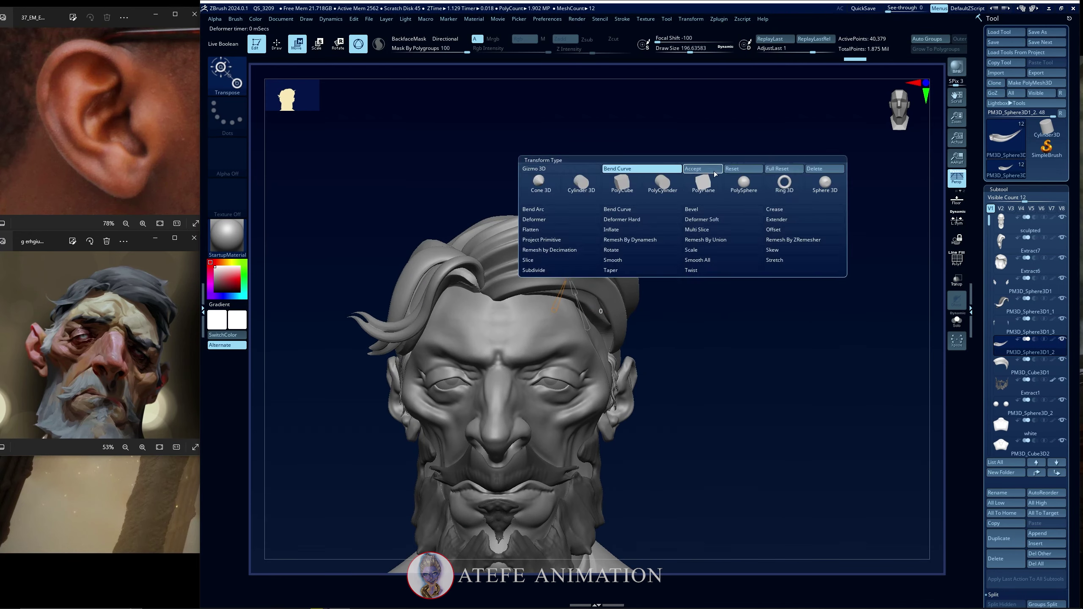
left_click(702, 169)
Return to the Move brush and shape the flicked strand so it blends into the side hair
mouse_move(716, 183)
left_mouse_down("alt")
mouse_move(780, 181)
mouse_move(744, 181)
left_mouse_up("alt")
key("q")
key("b")
key("m")
key("j")
mouse_move(709, 235)
left_mouse_down()
mouse_move(724, 265)
mouse_move(664, 251)
left_mouse_up()
left_click_drag(750, 239, 656, 307)
left_click_drag(656, 308, 647, 328, "shift")
Open the Deformation options and apply Smart ReSym to the hair strand
left_click_drag(1024, 483, 1023, 96)
left_click(1005, 374)
left_click(1027, 194)
Render BPR previews of the whole bust from the front and quick-save the project
left_click_drag(708, 341, 701, 302, "alt")
key("r")
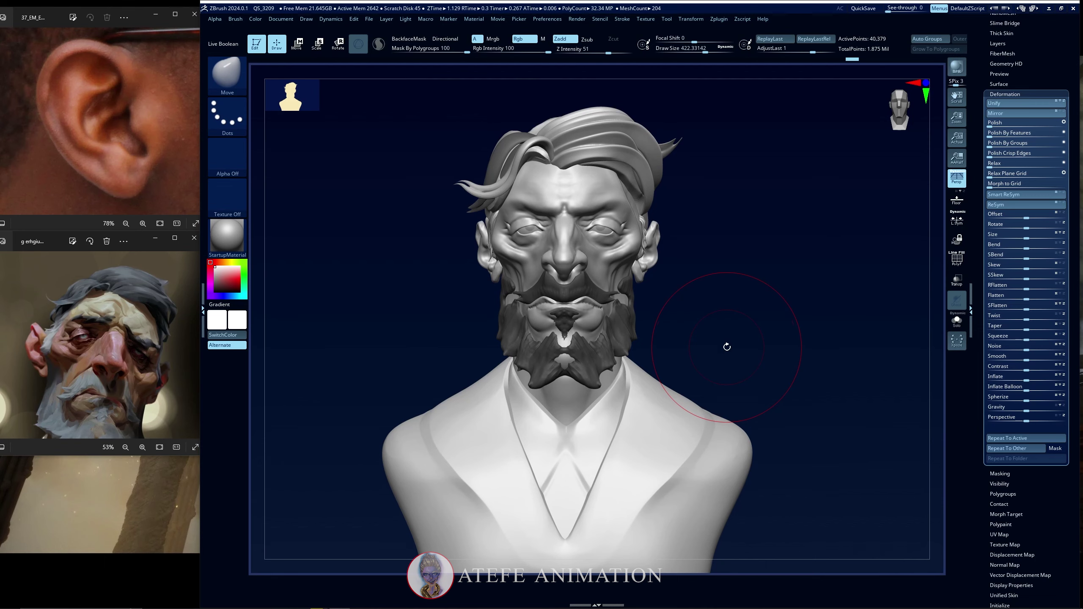
left_click_drag(688, 224, 727, 260, "alt")
key("shift+r")
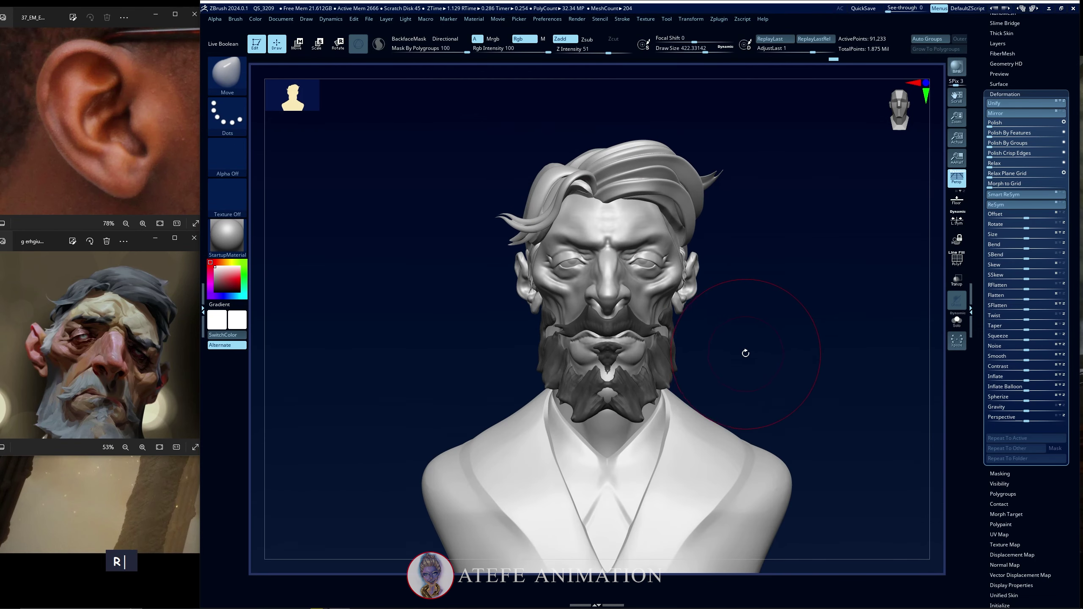
left_click_drag(746, 353, 733, 305, "alt")
left_click(863, 8)
Compare the sculpted face and beard with the reference painting in Photoshop, switching between it and ZBrush
key("f")
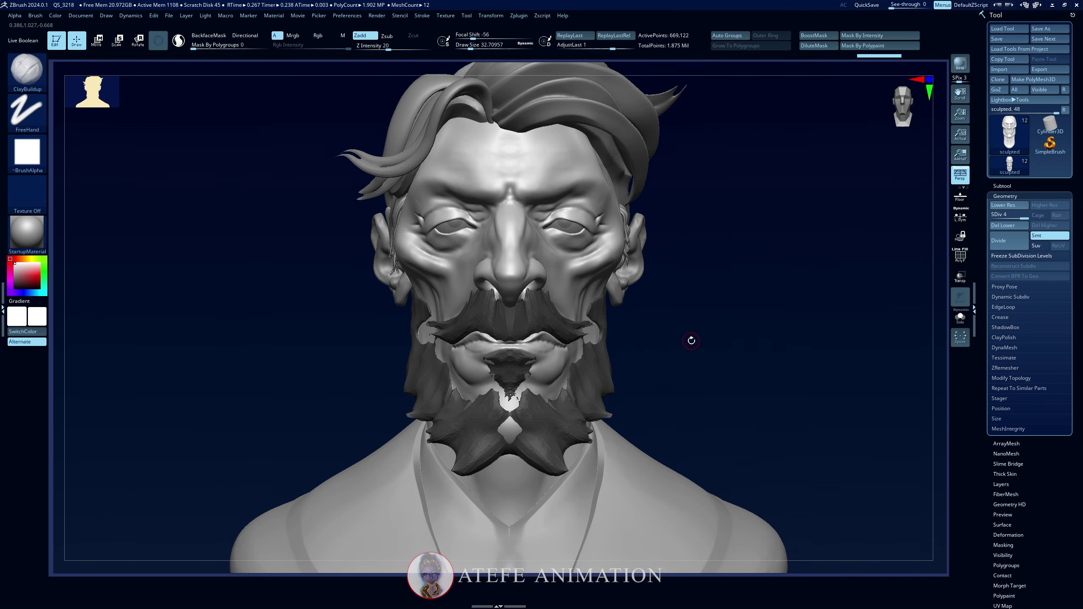
left_click_drag(680, 233, 680, 233)
key("alt+Tab")
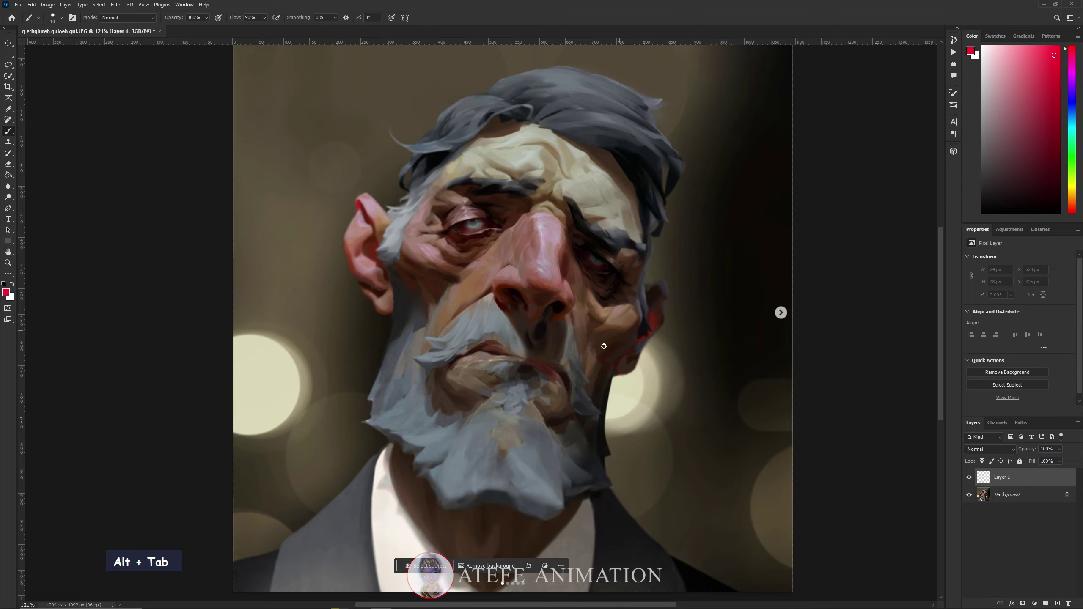
key("alt+Tab")
left_click_drag(665, 232, 655, 167)
key("alt+Tab")
key("alt+Tab")
left_click_drag(669, 298, 560, 304)
key("alt+Tab")
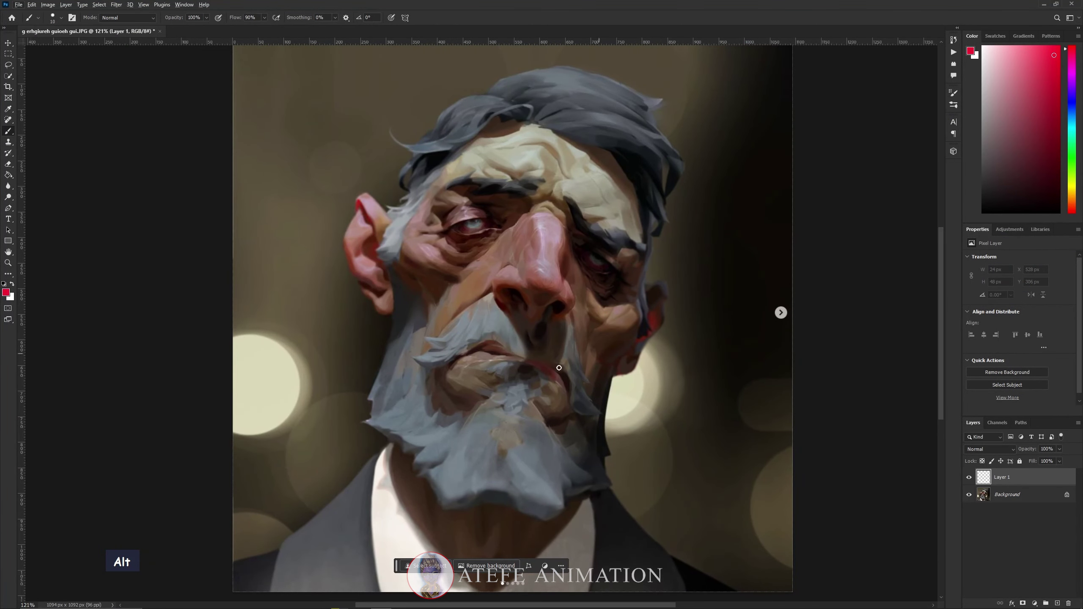
key("alt+Tab")
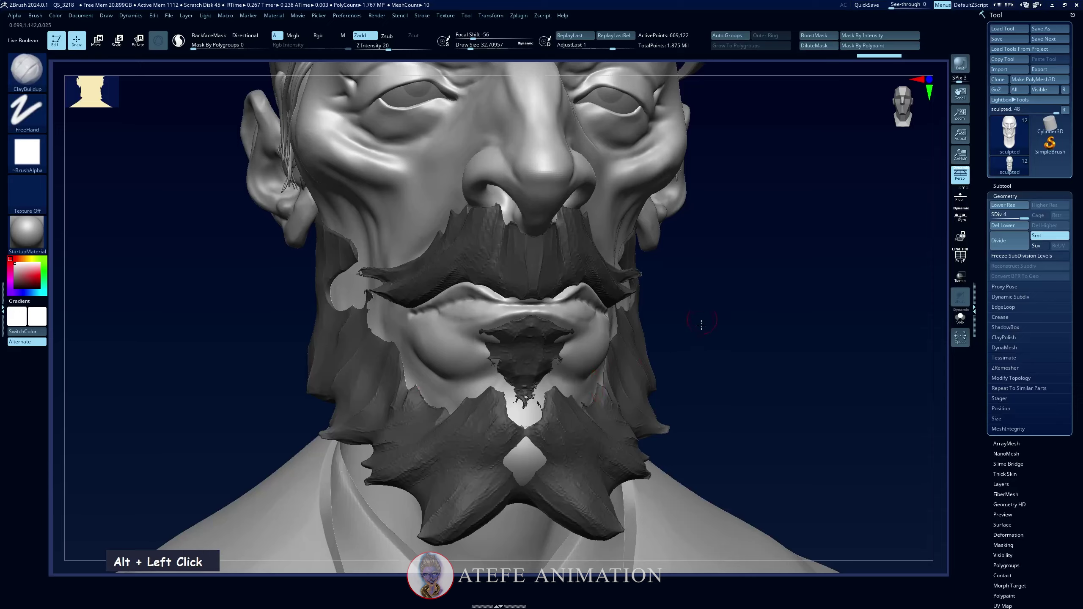
Try masking the upper lip's edge below the moustache with a MaskCurvePen stroke at a draw size of about 17
left_click_drag(701, 322, 568, 242, "alt")
key("b")
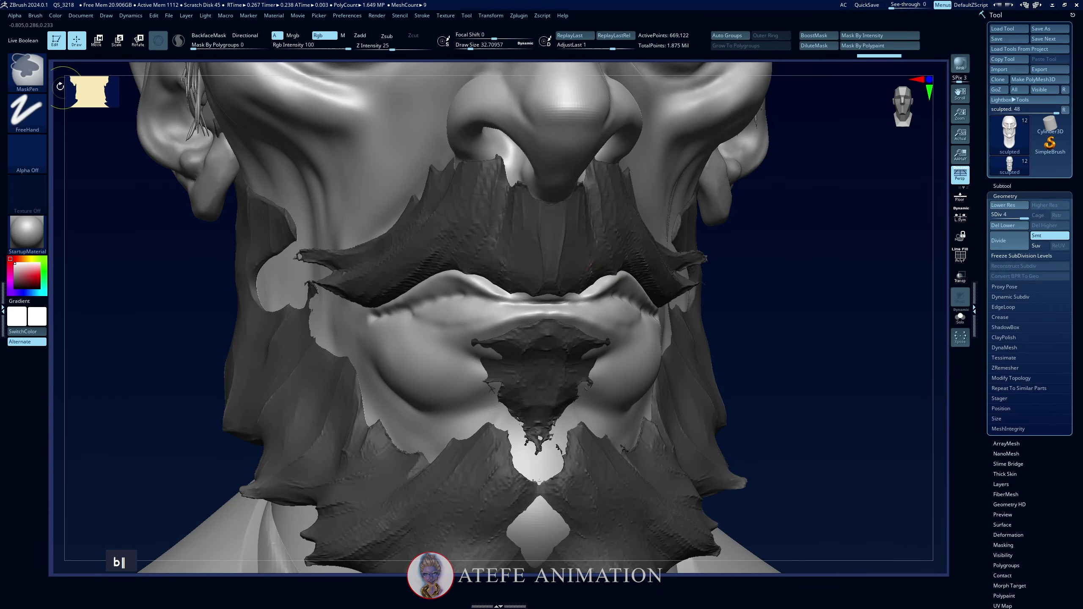
left_click(28, 73, "ctrl")
left_click(166, 120, "ctrl")
key("space")
left_click(505, 282)
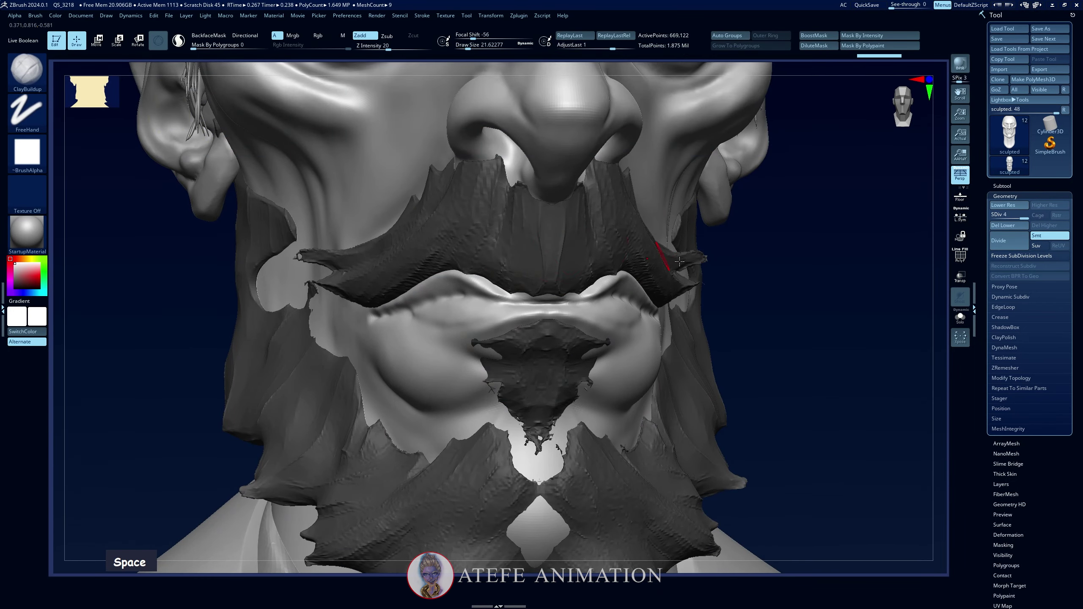
mouse_move(752, 273)
left_mouse_down()
mouse_move(757, 263)
mouse_move(760, 289)
mouse_move(749, 292)
left_mouse_up()
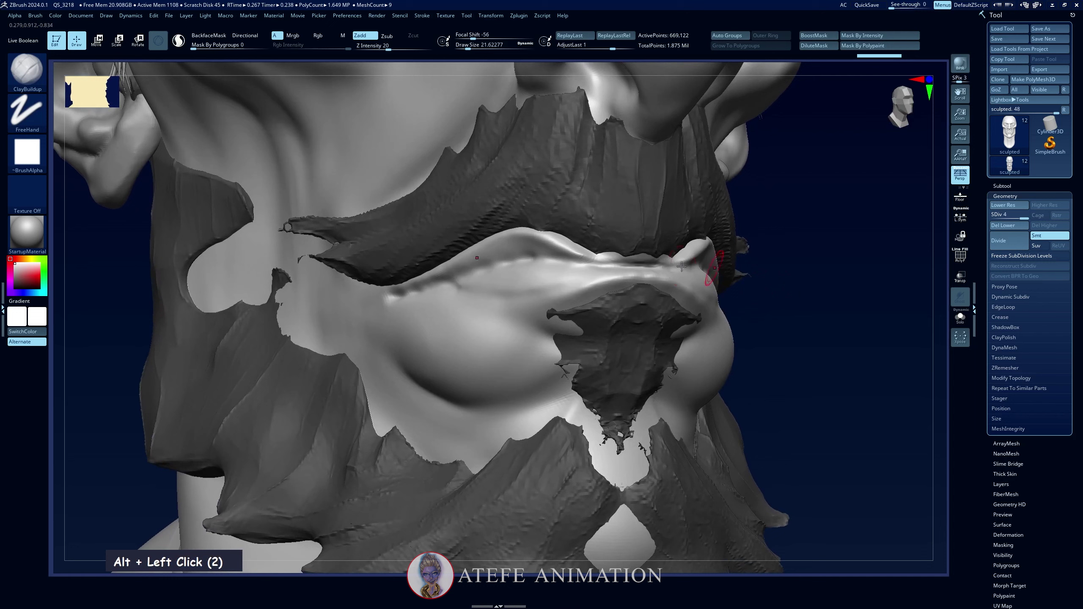
key("space")
left_click(415, 282)
left_click_drag(403, 288, 491, 253, "ctrl")
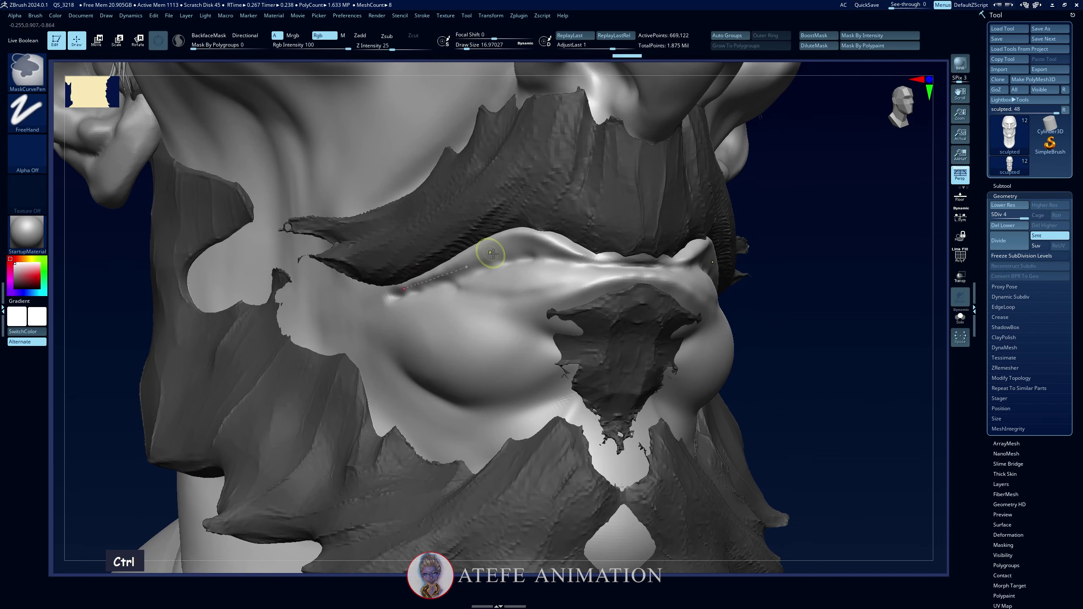
Switch the masking brush to MaskPen and start masking the upper lip, reducing the draw size to about 12
left_click(28, 72, "ctrl")
left_click(239, 117, "ctrl")
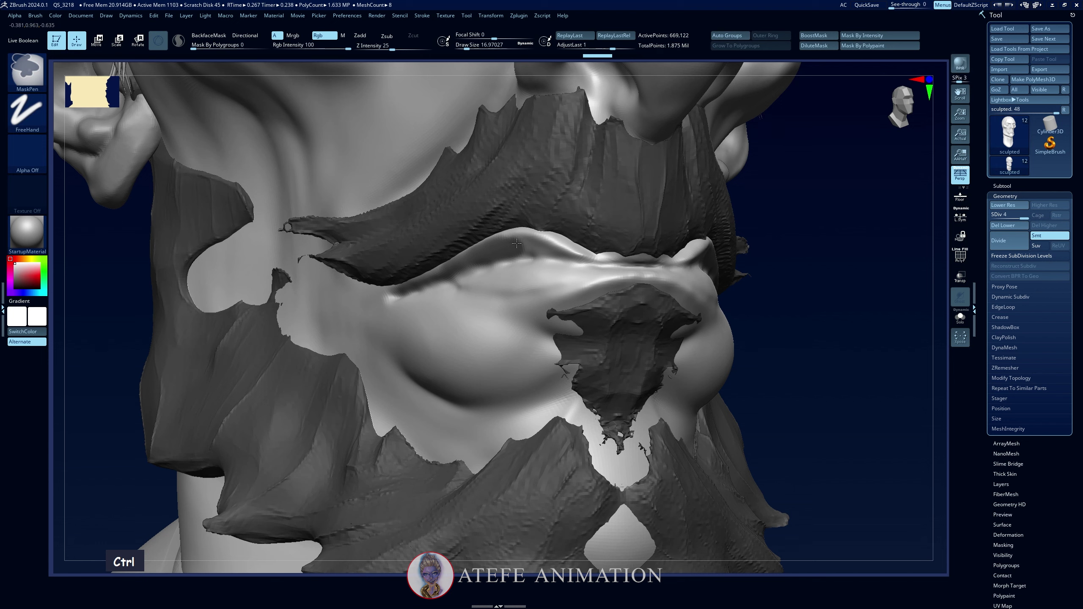
mouse_move(535, 245)
left_mouse_down("ctrl")
mouse_move(570, 249)
mouse_move(536, 250)
left_mouse_up("ctrl")
key("space")
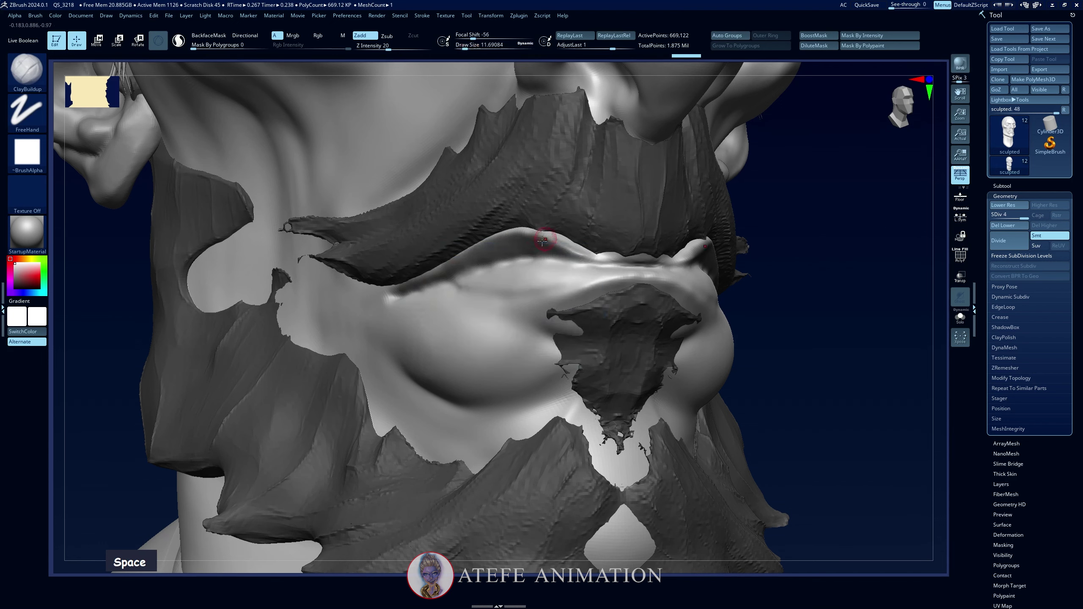
Paint mask strokes along the upper lip's rim under the moustache, from its peak to the centre
left_click(500, 255, "ctrl")
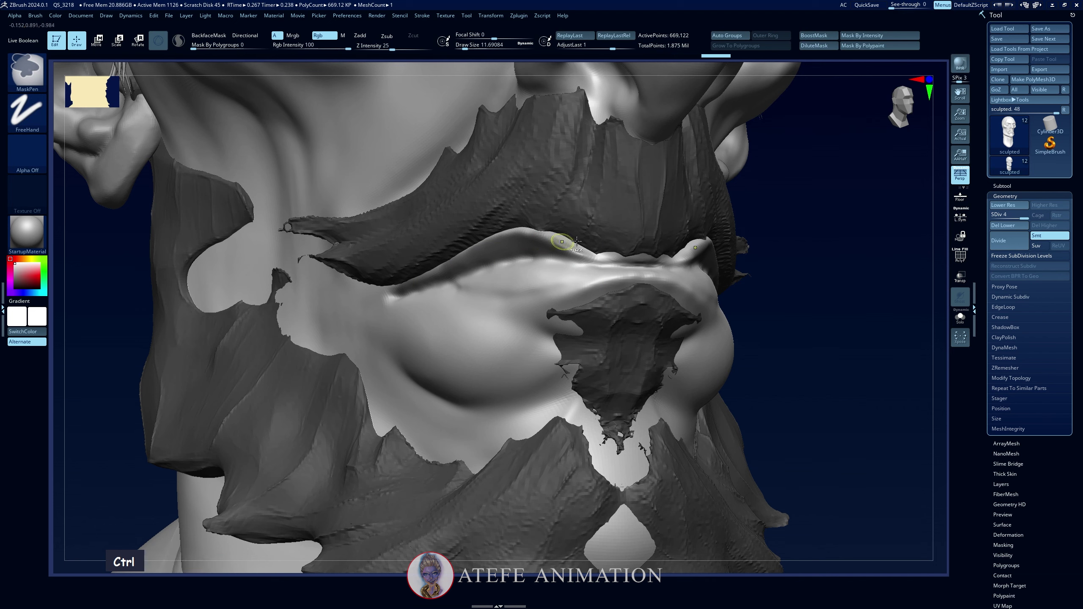
left_click_drag(545, 230, 573, 253, "ctrl")
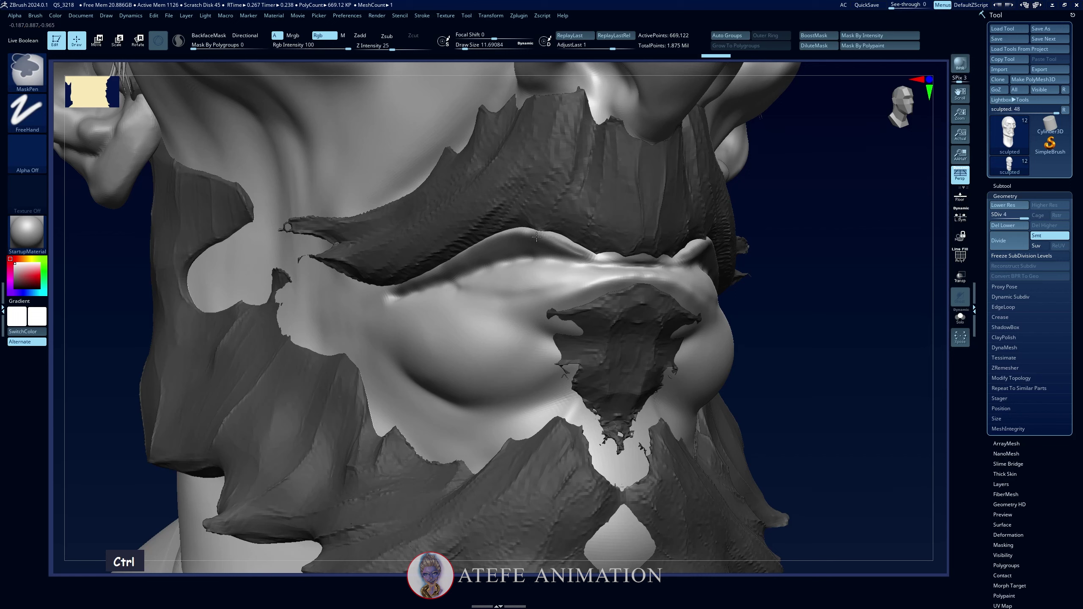
mouse_move(516, 228)
left_mouse_down("ctrl")
mouse_move(536, 233)
mouse_move(472, 248)
mouse_move(529, 240)
mouse_move(562, 251)
left_mouse_up("ctrl")
left_click_drag(647, 227, 648, 231, "ctrl")
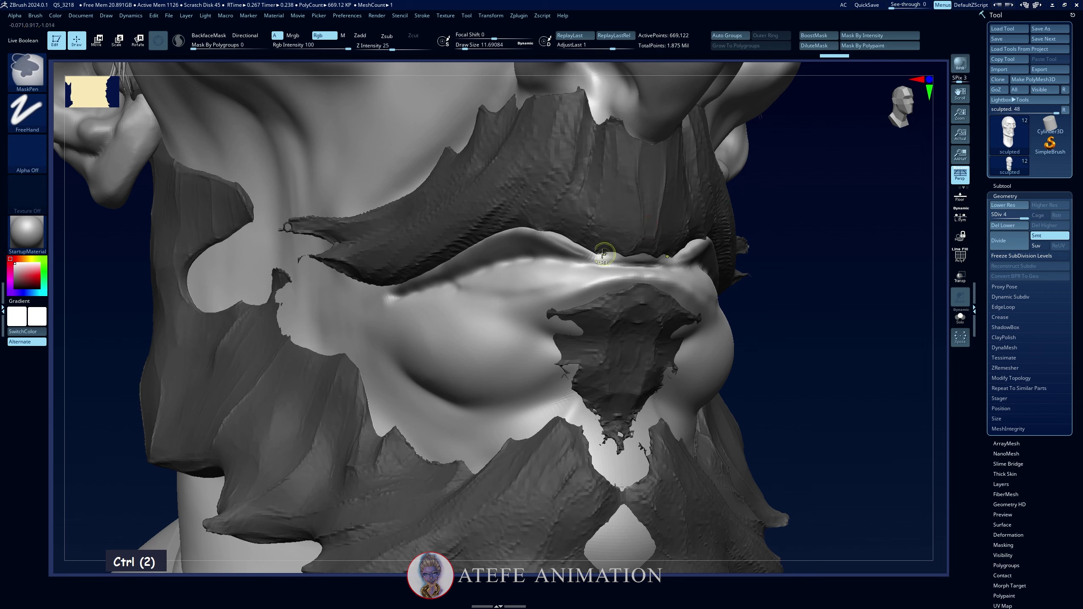
mouse_move(591, 256)
left_mouse_down("ctrl")
mouse_move(609, 257)
mouse_move(576, 248)
left_mouse_up("ctrl")
Invert the upper lip mask and sharpen its edge
left_click(771, 278, "ctrl")
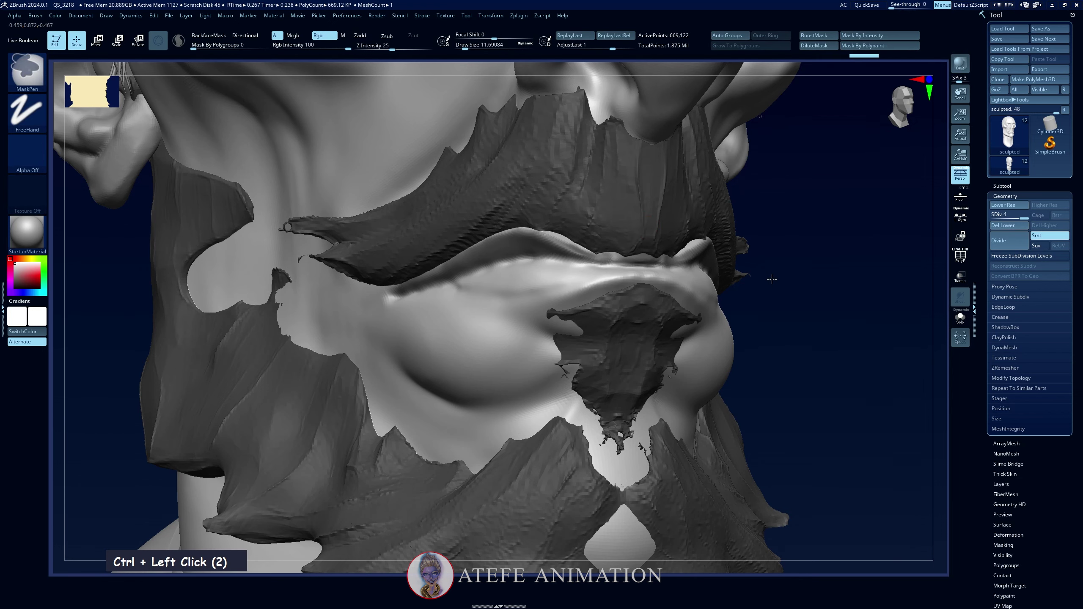
left_click_drag(771, 279, 727, 309)
left_click(723, 298, "ctrl")
left_click(723, 295, "ctrl")
left_click(670, 316, "ctrl+alt")
left_click(718, 288, "ctrl")
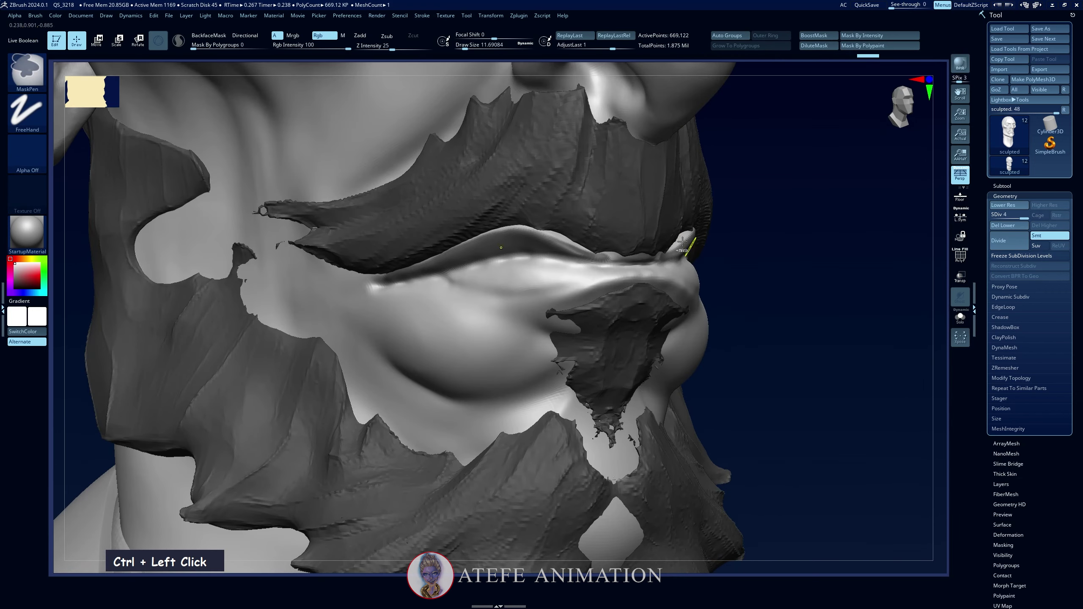
Invert and soften the mask so only the upper lip is editable, and reshape the lip's rim with the Move brush
left_click(718, 288, "ctrl")
left_click(667, 269, "ctrl")
key("b")
key("m")
key("v")
mouse_move(727, 292)
left_mouse_down("alt")
mouse_move(751, 293)
mouse_move(829, 126)
mouse_move(1016, 245)
left_mouse_up("alt")
mouse_move(812, 260)
left_mouse_down()
mouse_move(848, 293)
mouse_move(763, 264)
mouse_move(797, 272)
left_mouse_up()
key("space")
left_click(594, 237)
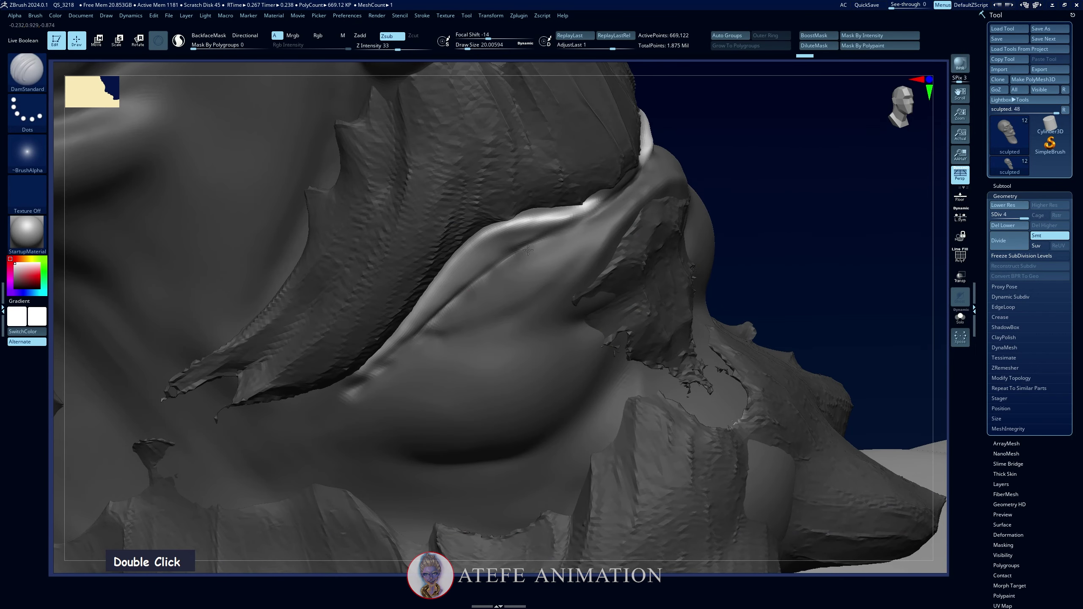
Carve the crease under the upper lip's rim with DamStandard at a draw size of about 20 and compare it with the reference painting
left_click_drag(529, 243, 593, 225)
key("ctrl+z")
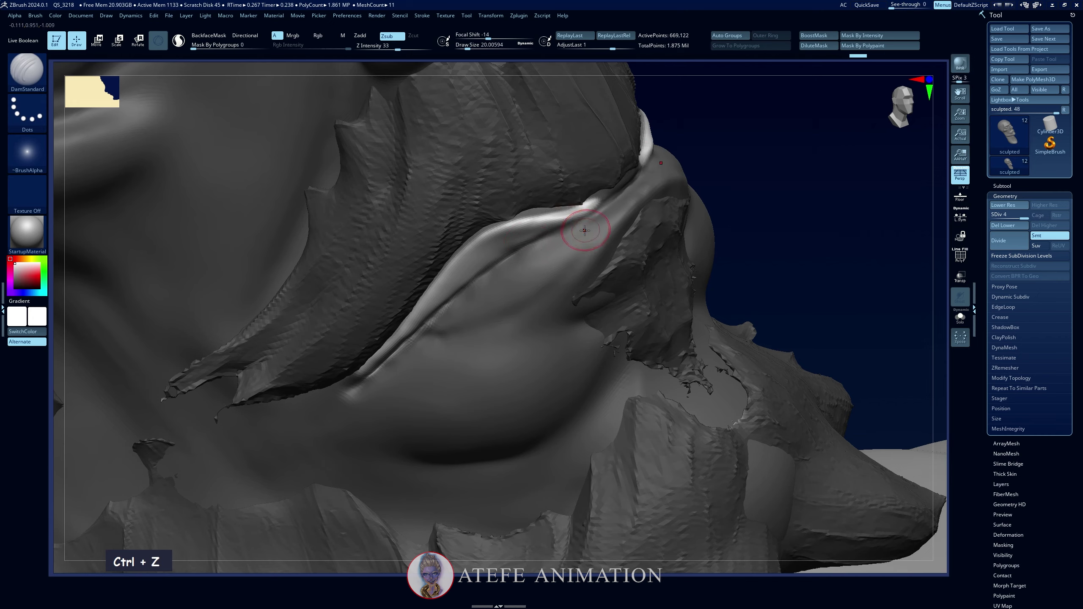
left_click_drag(831, 256, 757, 290)
key("alt+Tab")
key("alt+Tab")
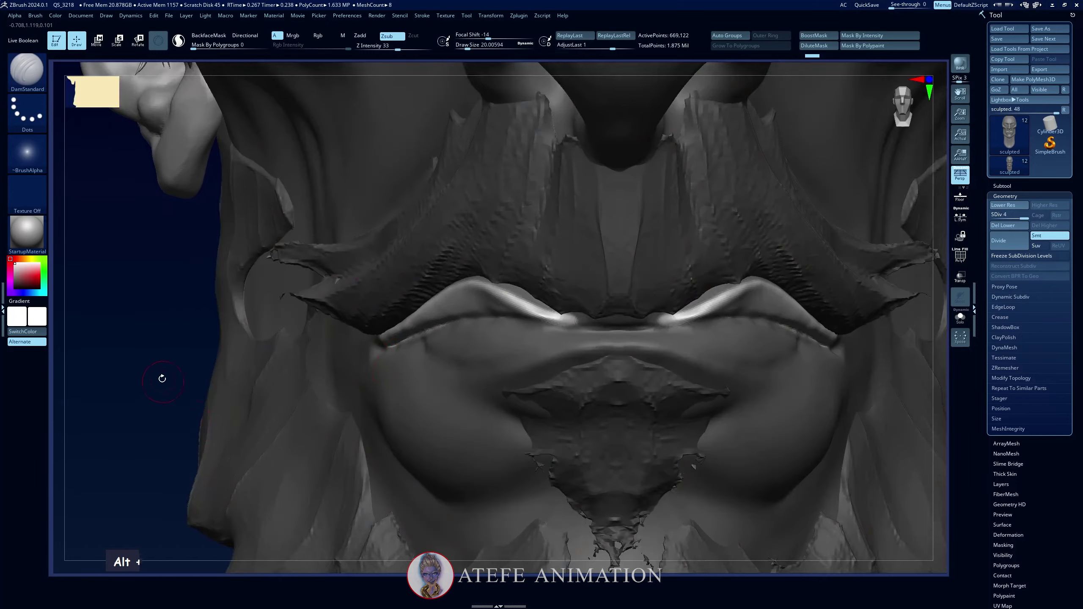
key("alt+Tab")
key("alt+Tab")
Reshape the outer half of the upper lip with the Move brush at a draw size of about 39, and smooth its surface
key("v")
key("b")
key("m")
key("j")
key("space")
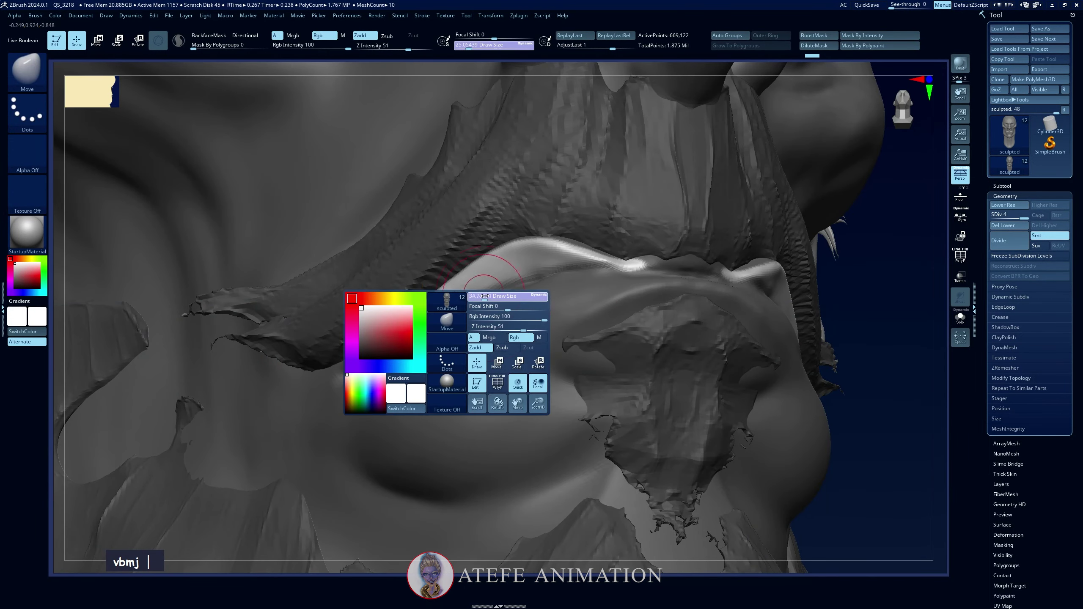
left_click(490, 297)
left_click_drag(849, 299, 886, 277)
left_click_drag(435, 273, 441, 266)
left_click_drag(857, 298, 789, 294)
key("space")
left_click(406, 338)
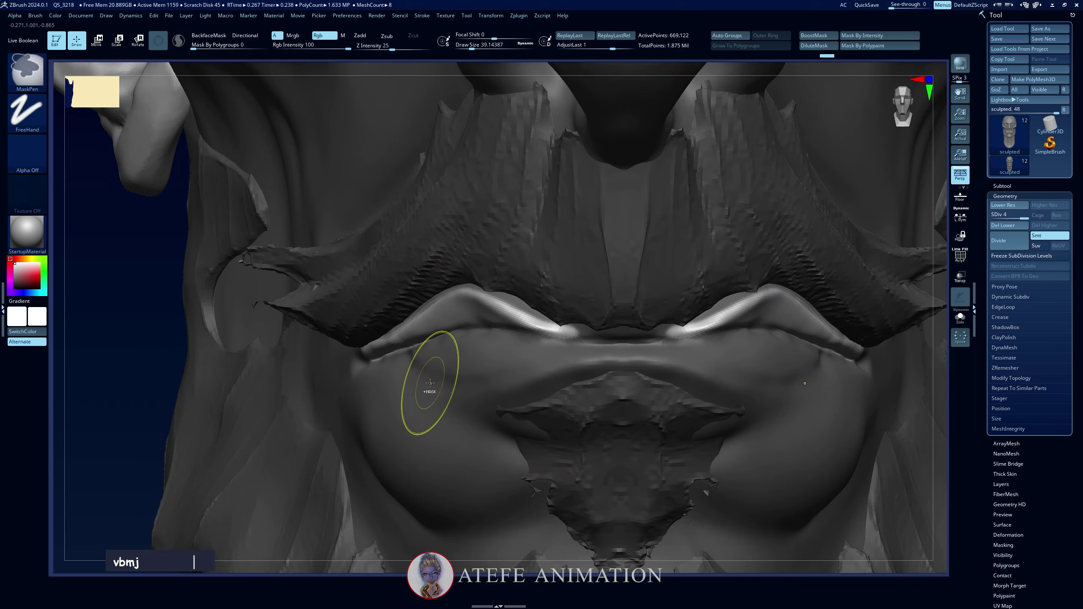
key("b")
mouse_move(411, 341)
left_mouse_down("shift")
mouse_move(447, 312)
mouse_move(545, 328)
mouse_move(525, 324)
left_mouse_up("shift")
key("alt+Tab")
key("alt+Tab")
Flatten the upper lip's rim around its peak with the hPolish brush at a draw size of about 27, and smooth it
key("b")
key("h")
key("p")
key("space")
left_click(508, 337)
key("space")
right_click_drag(192, 342, 264, 364)
left_click_drag(492, 308, 470, 306)
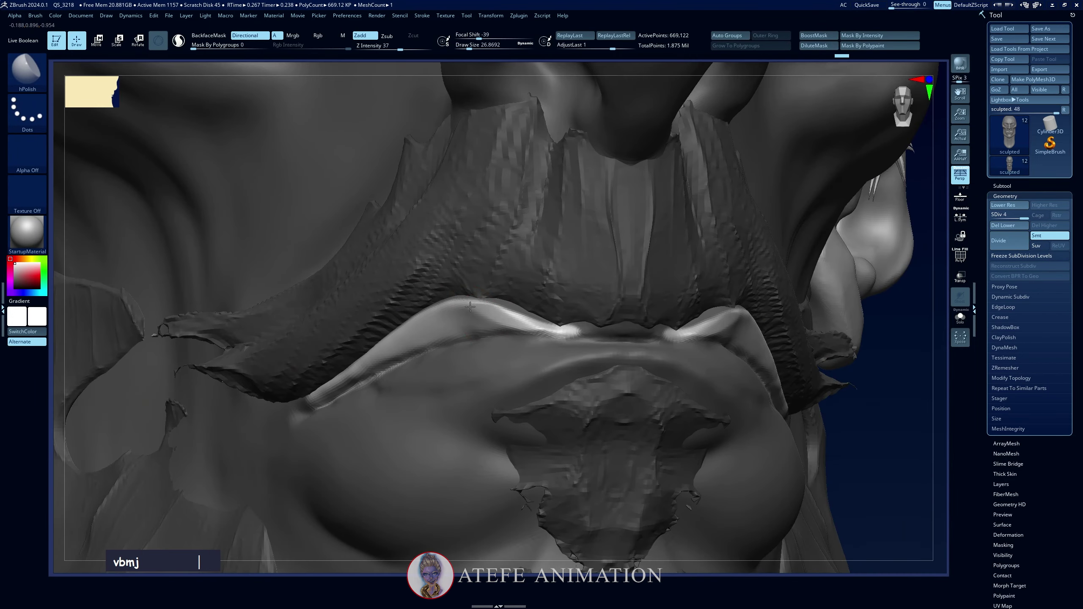
left_click_drag(847, 391, 460, 298, "shift")
Check the upper lip against the reference painting and build up volume along it with ClayBuildup at a draw size of about 27
key("alt+Tab")
key("alt+Tab")
key("alt+Tab")
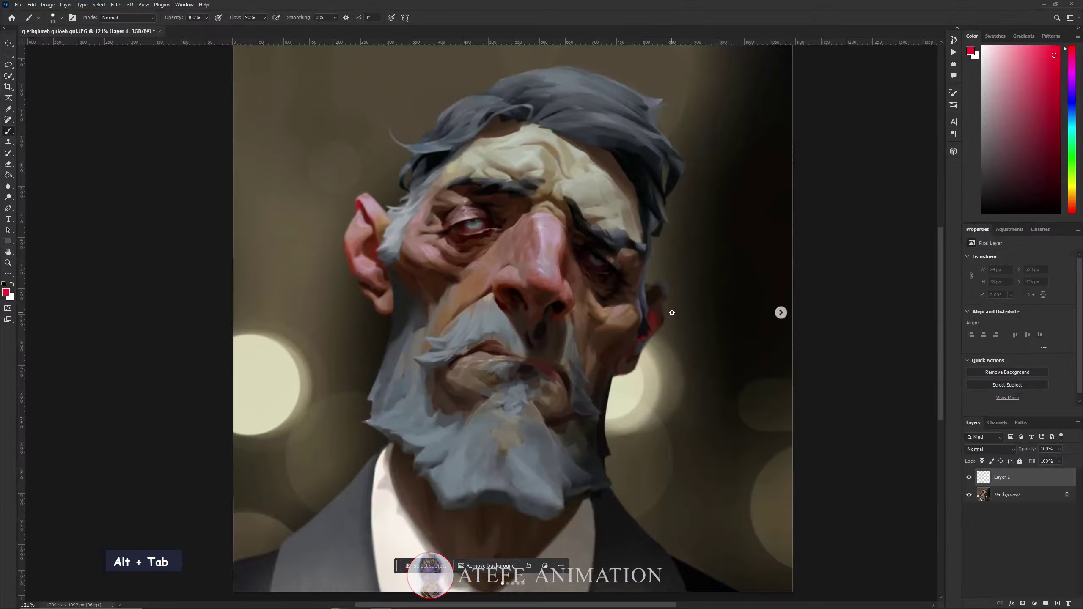
key("alt+Tab")
key("b")
key("c")
key("b")
right_click_drag(364, 350, 405, 316)
key("alt+Tab")
key("alt+Tab")
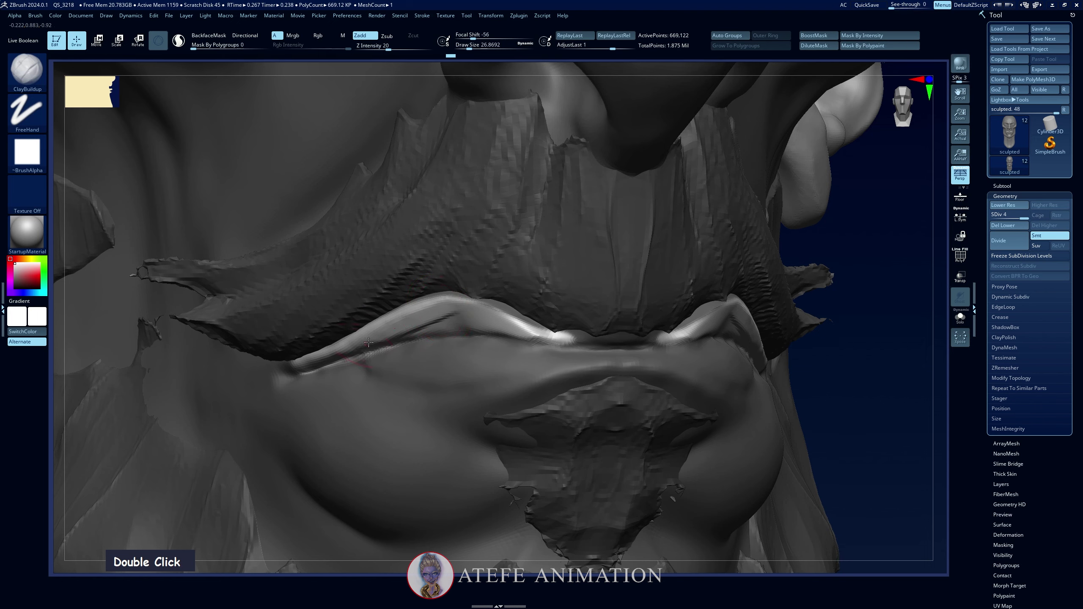
Deepen the fold between the upper lip's rim and body with DamStandard strokes from the peak toward the corner
key("b")
key("d")
key("s")
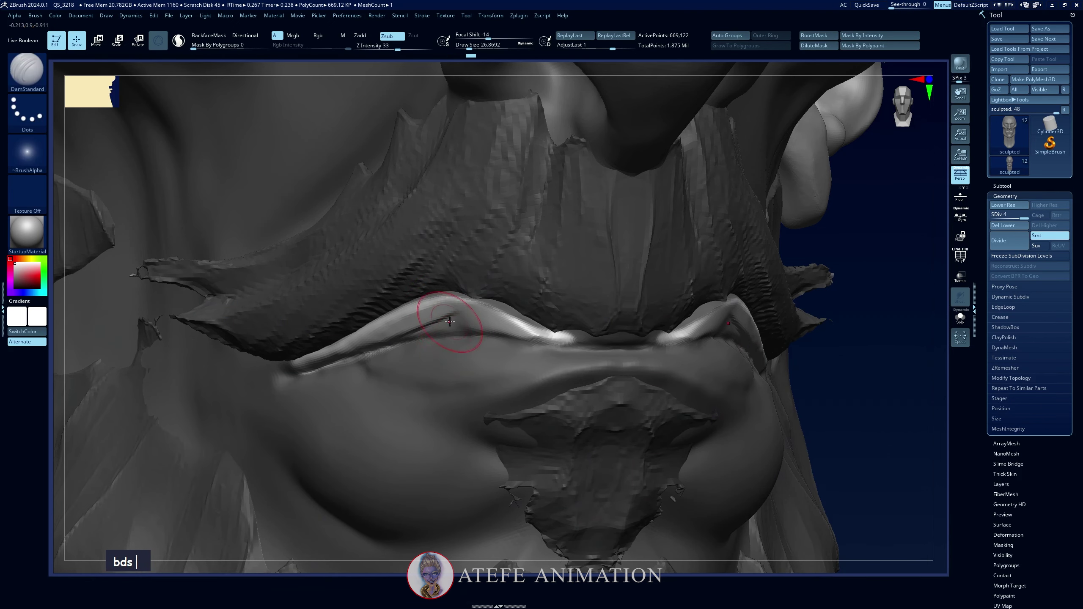
double_click(428, 328)
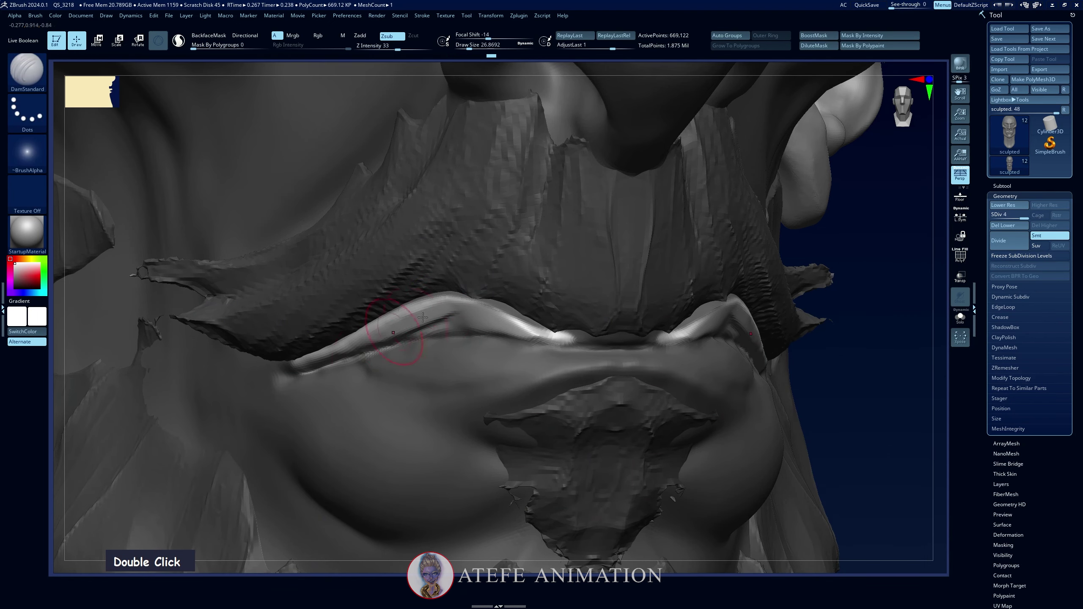
left_click_drag(823, 406, 817, 399)
left_click_drag(247, 430, 506, 440, "shift")
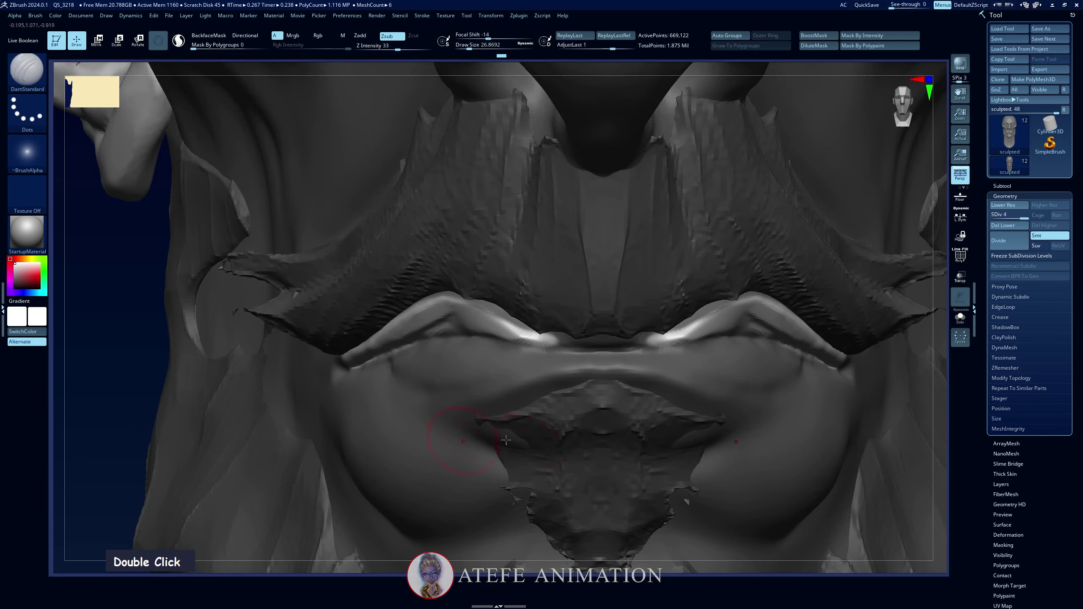
Smooth the upper lip's fold at a draw size of about 16 and clear the mask from the head
left_click_drag(938, 463, 833, 411, "alt")
key("space")
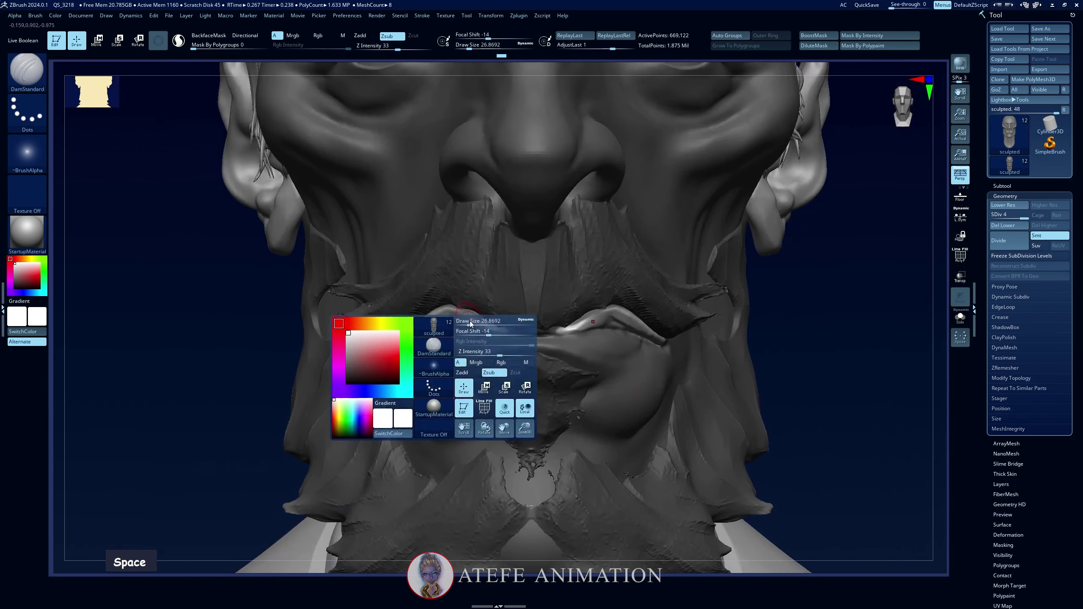
left_click_drag(466, 318, 401, 340)
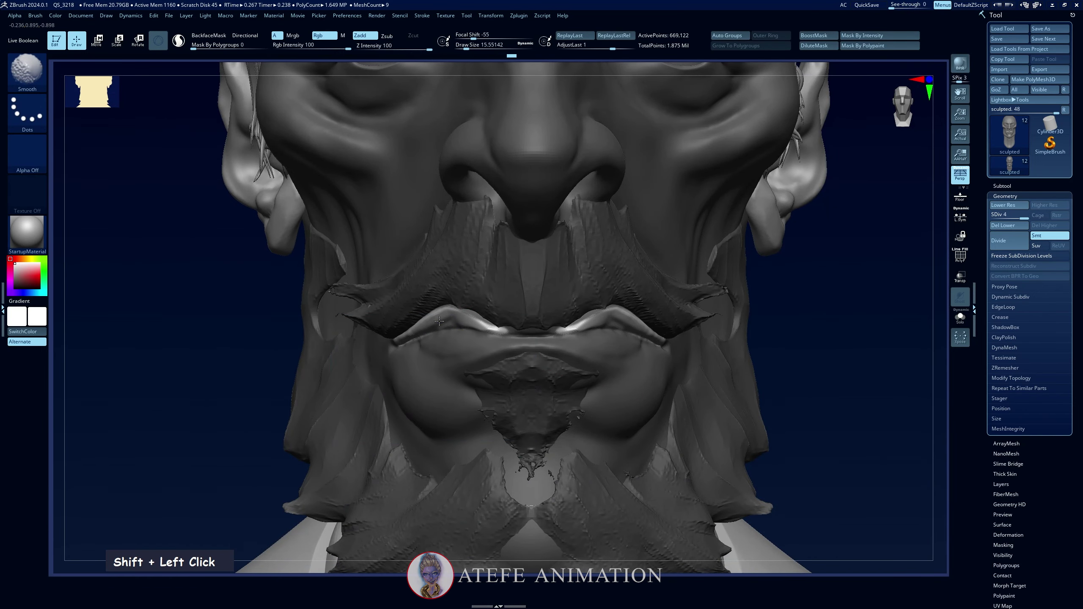
left_click_drag(776, 395, 789, 413, "ctrl")
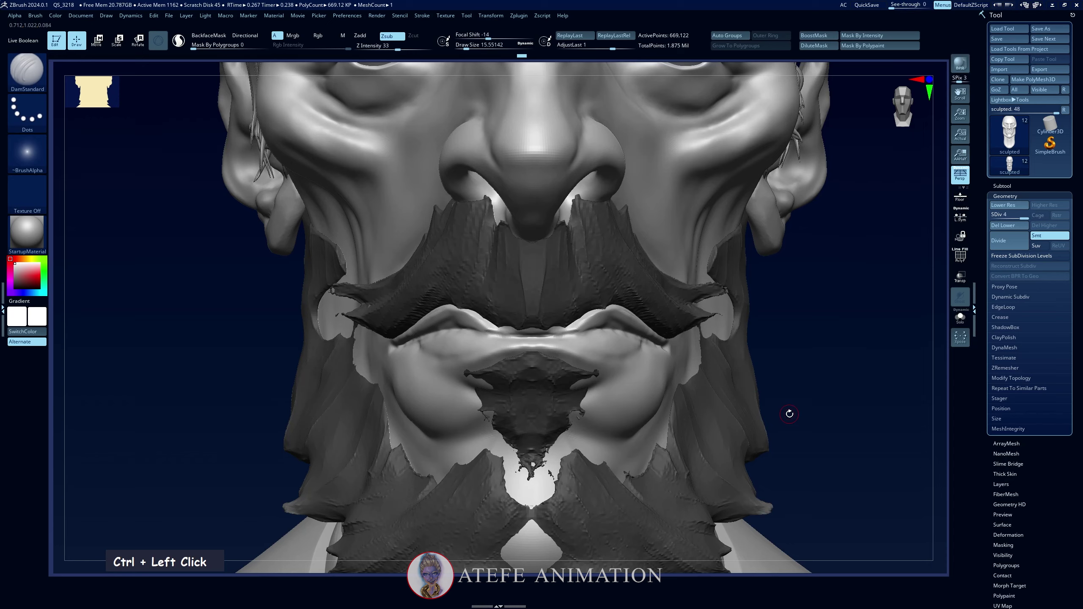
key("alt+Tab")
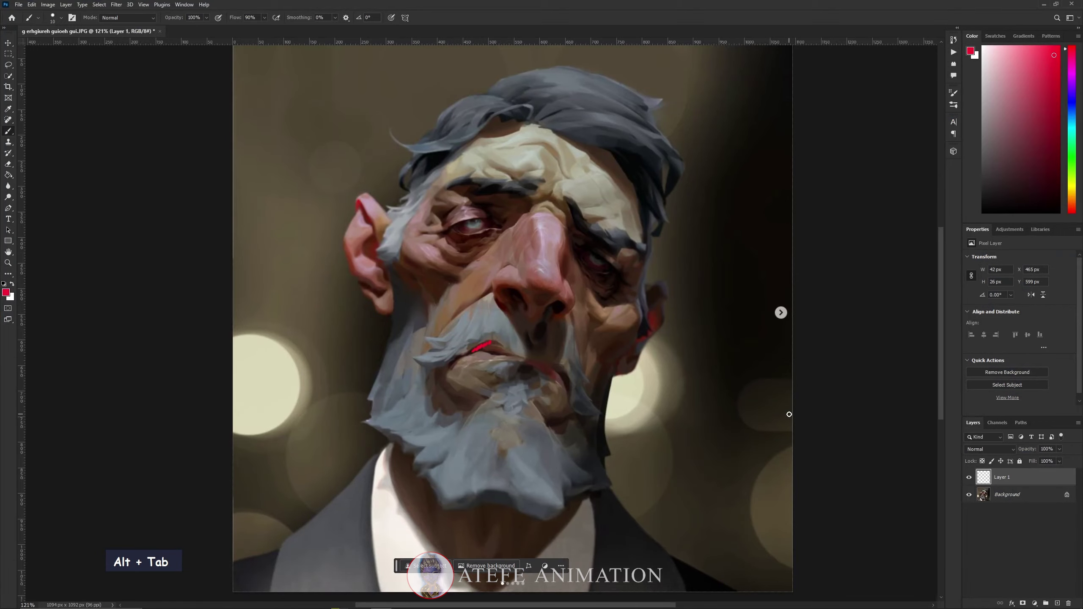
key("alt+Tab")
Lower the head to subdivision level 2 and reshape the upper lip beside its centre with the Move brush at a draw size of about 68
key("b")
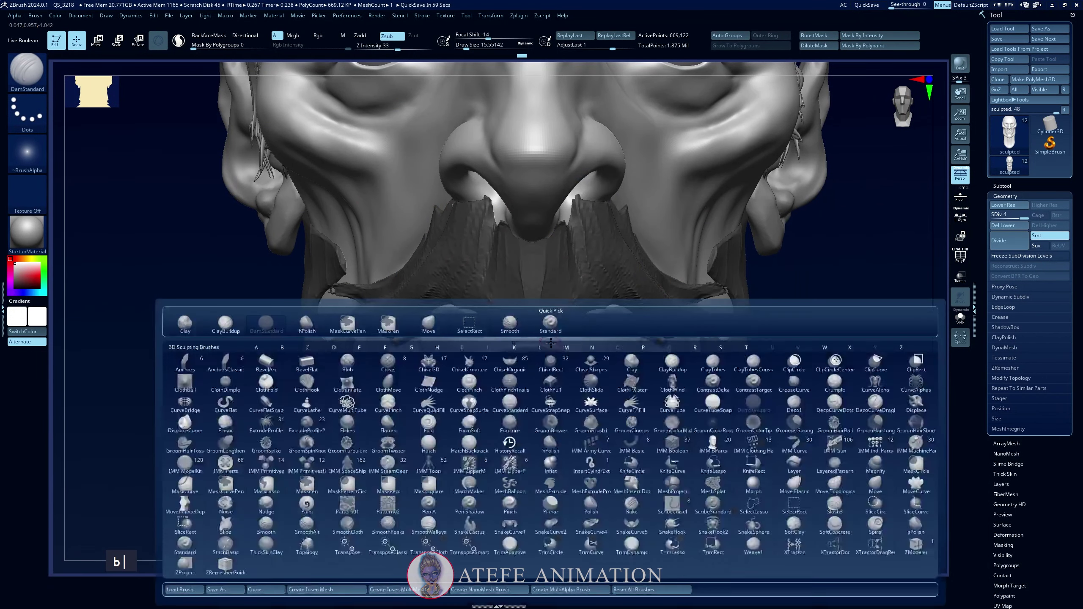
key("m")
key("j")
key("space")
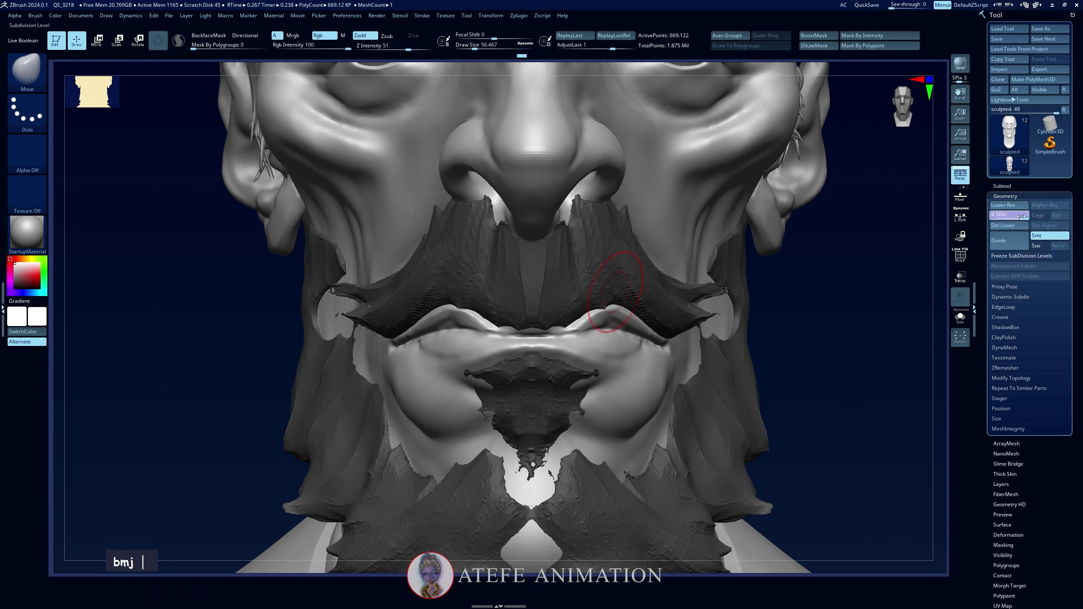
left_click_drag(1010, 216, 1005, 214)
key("space")
left_click_drag(538, 329, 541, 330)
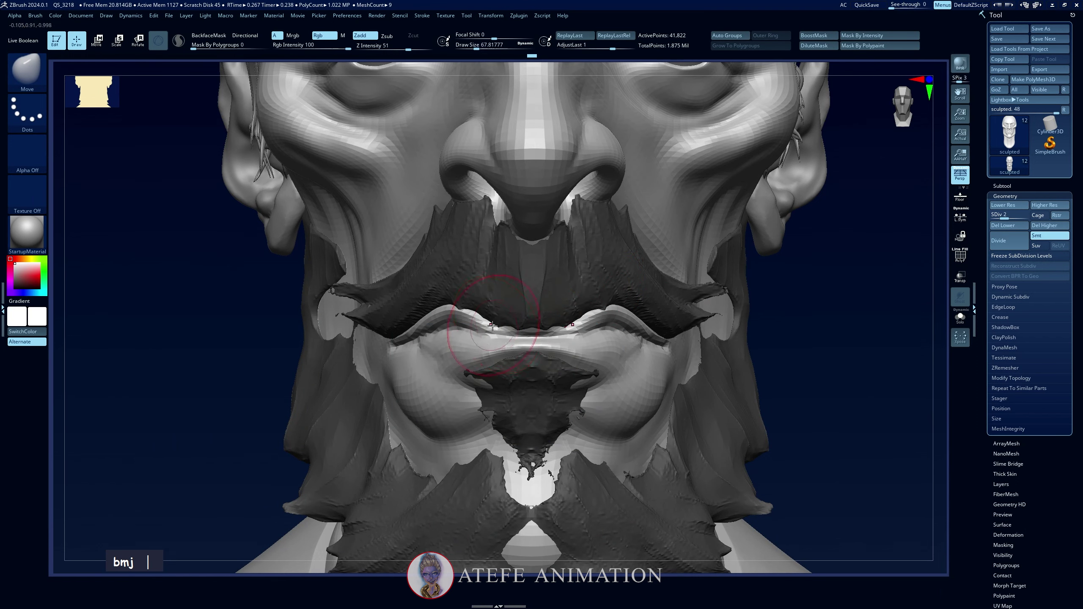
Compare the lip shape before and after the last Move edit, and check it against the reference painting
key("ctrl+shift+z")
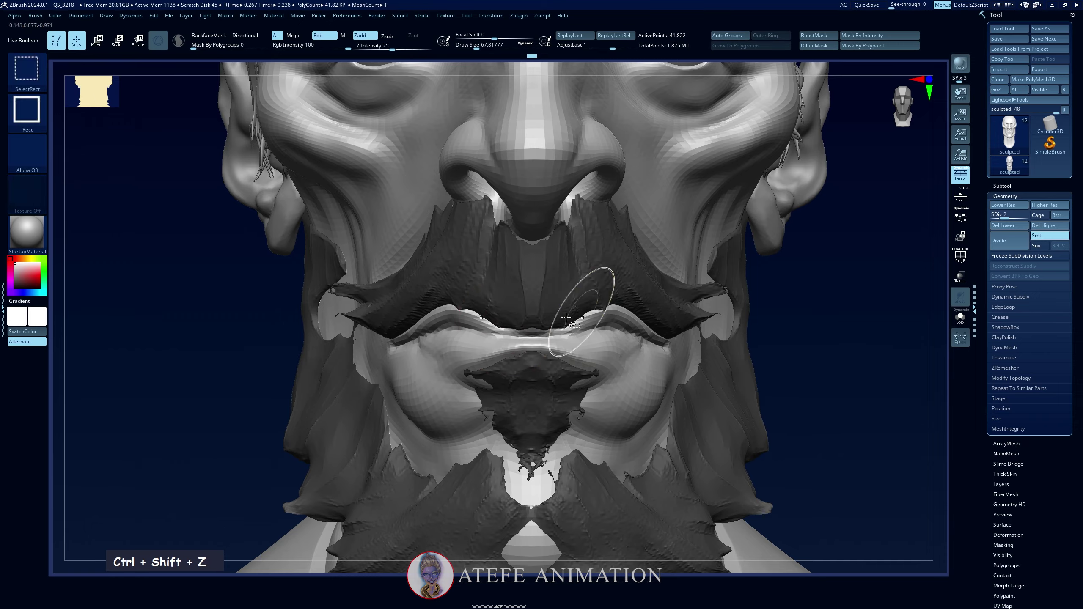
key("ctrl+z")
key("ctrl+shift+z")
mouse_move(759, 324)
left_mouse_down()
mouse_move(434, 433)
mouse_move(763, 333)
left_mouse_up()
left_click_drag(803, 372, 793, 339, "alt")
key("ctrl+z")
key("alt+Tab")
key("alt+Tab")
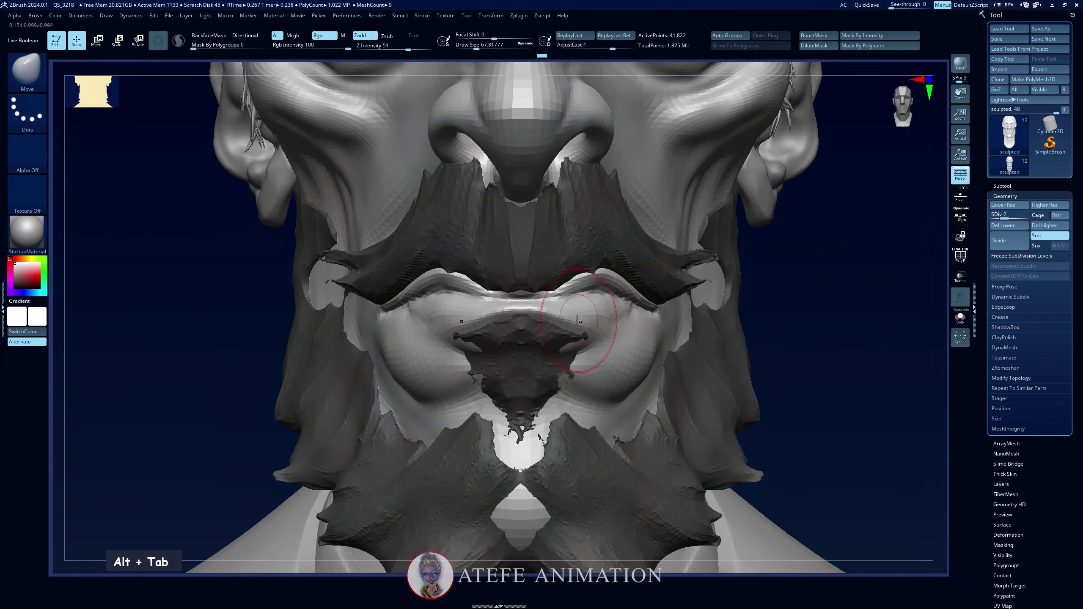
Reshape the lips from side and front views with the Move brush at a draw size of about 62
key("ctrl")
key("space")
left_click_drag(162, 323, 452, 331)
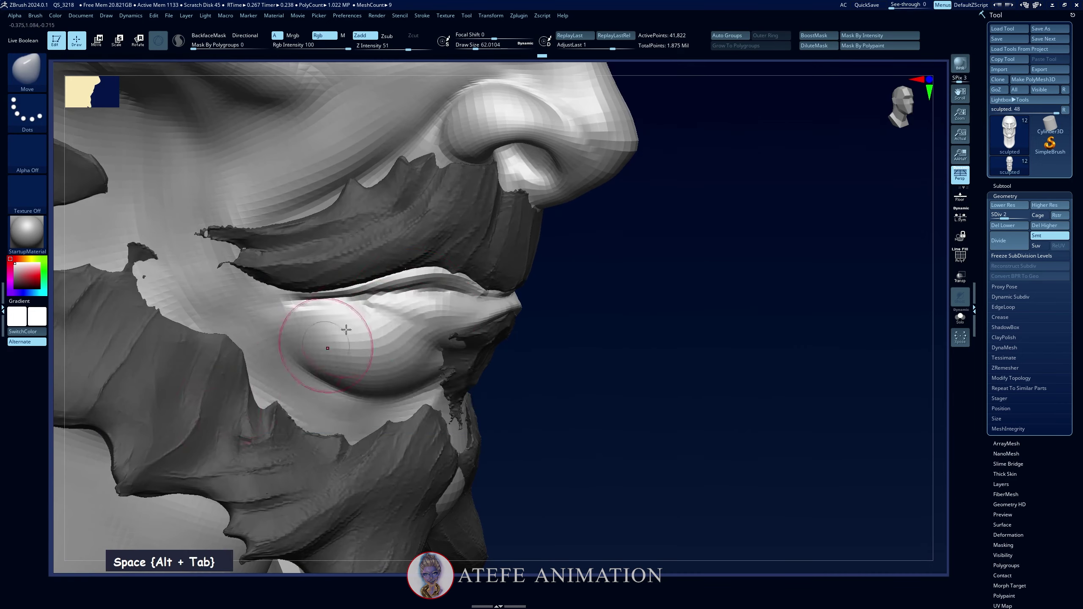
key("space")
key("ctrl+shift+z")
left_click_drag(734, 324, 443, 315)
key("space")
left_click_drag(408, 294, 410, 291)
key("ctrl+z")
key("space")
left_click_drag(170, 324, 383, 328)
Adjust the lip corners above the masked lower lip with the Move brush at about 65, and restore subdivision level 4 without a mask
mouse_move(456, 305)
left_mouse_down("ctrl")
mouse_move(413, 314)
mouse_move(396, 384)
left_mouse_up("ctrl")
left_click_drag(733, 324, 511, 320)
key("space")
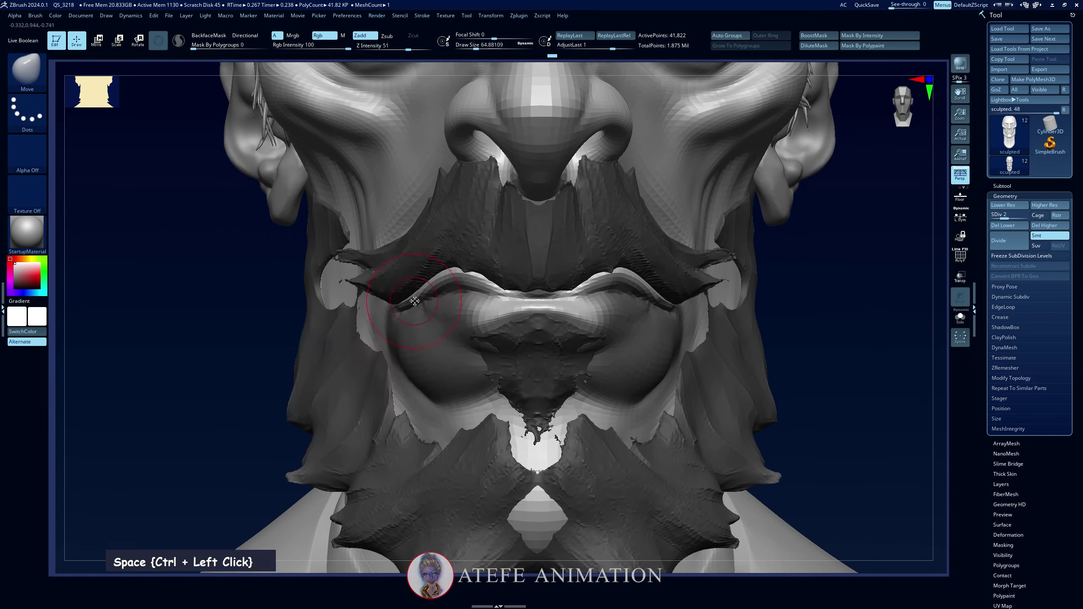
key("space")
left_click_drag(428, 283, 432, 289)
left_click(1013, 233)
mouse_move(784, 347)
left_mouse_down("ctrl")
mouse_move(804, 368)
mouse_move(873, 368)
left_mouse_up("ctrl")
Refine and smooth the upper lip's rim at a draw size of about 13, and compare it with the reference painting
key("space")
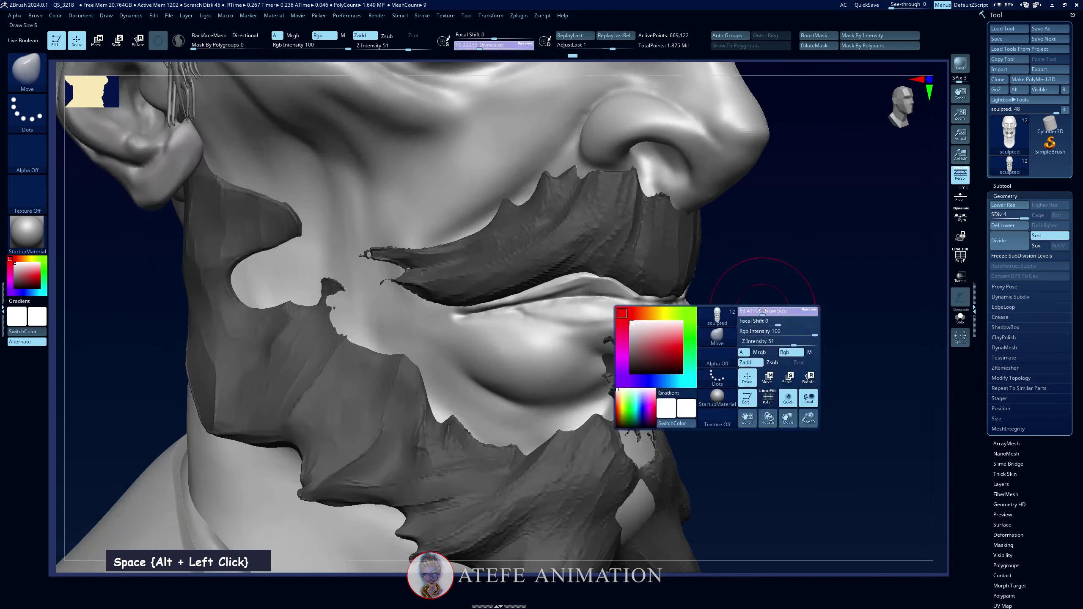
left_click_drag(776, 367, 751, 324, "alt")
key("space")
left_click_drag(476, 295, 437, 308, "shift")
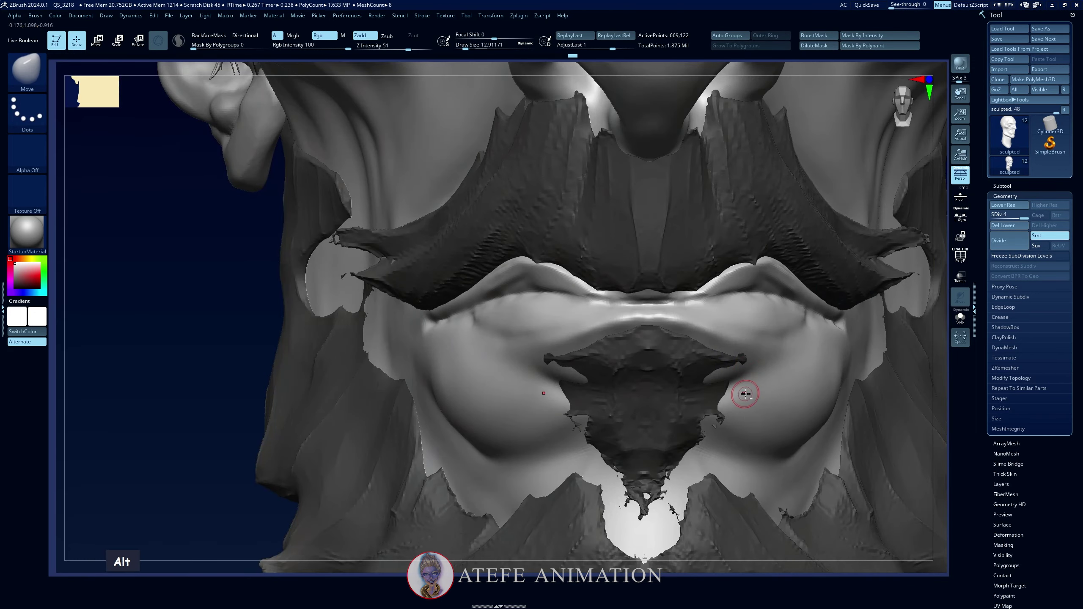
key("alt+Tab")
key("ctrl+z")
key("alt+Tab")
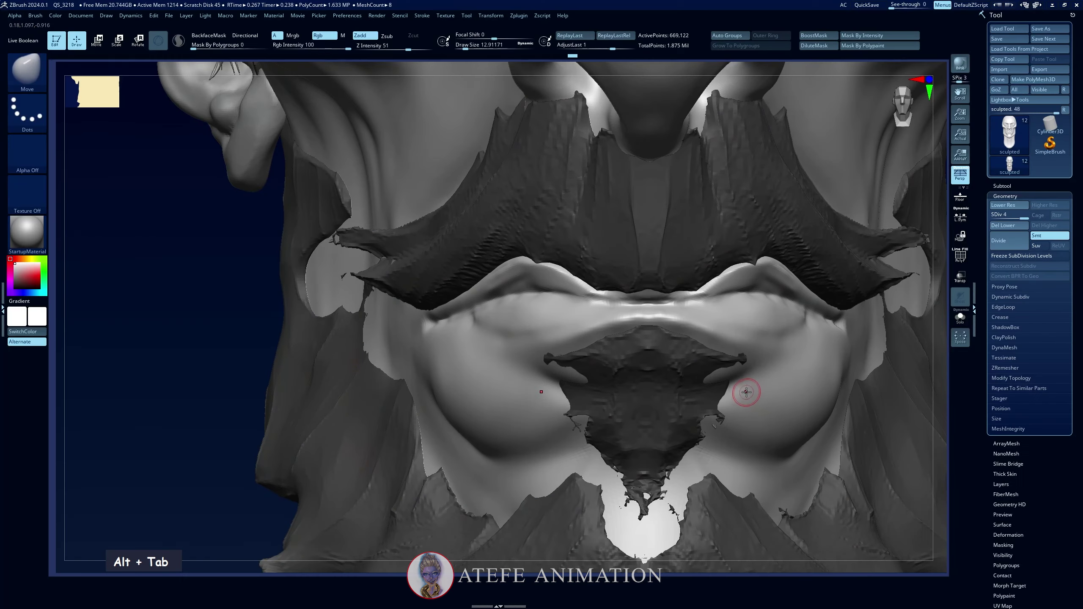
Sharpen the upper lip's rim with the Pinch brush at a draw size of about 22
key("b")
key("p")
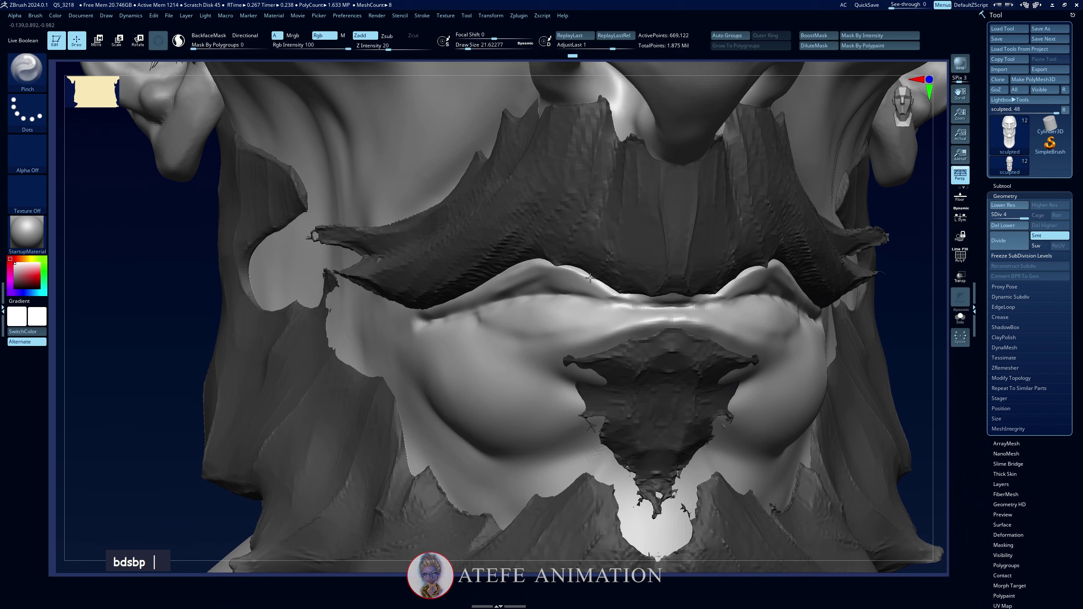
left_click_drag(175, 391, 857, 316)
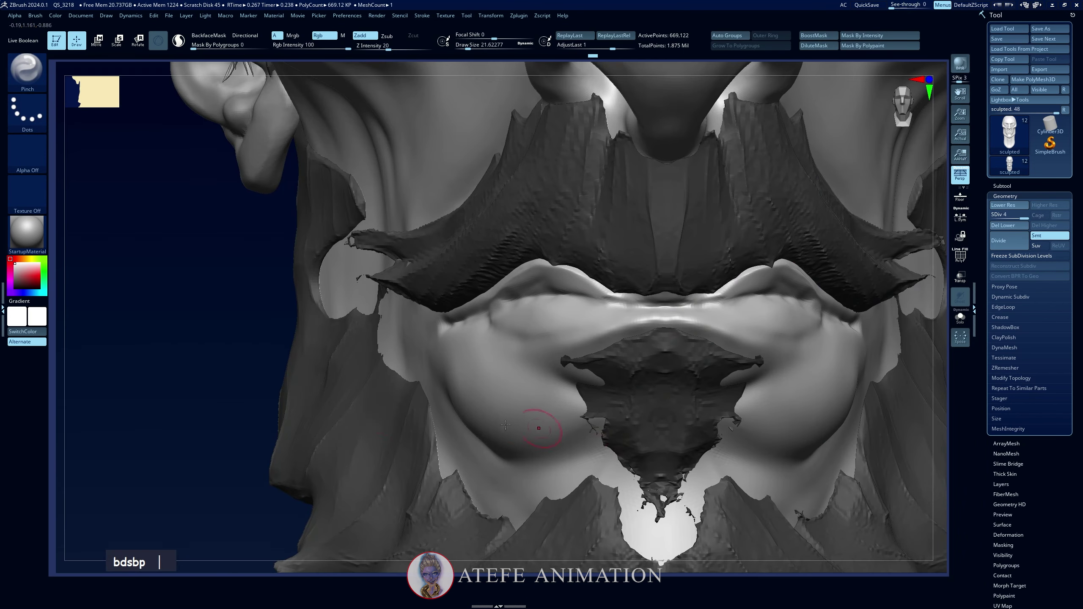
left_click_drag(532, 426, 628, 287)
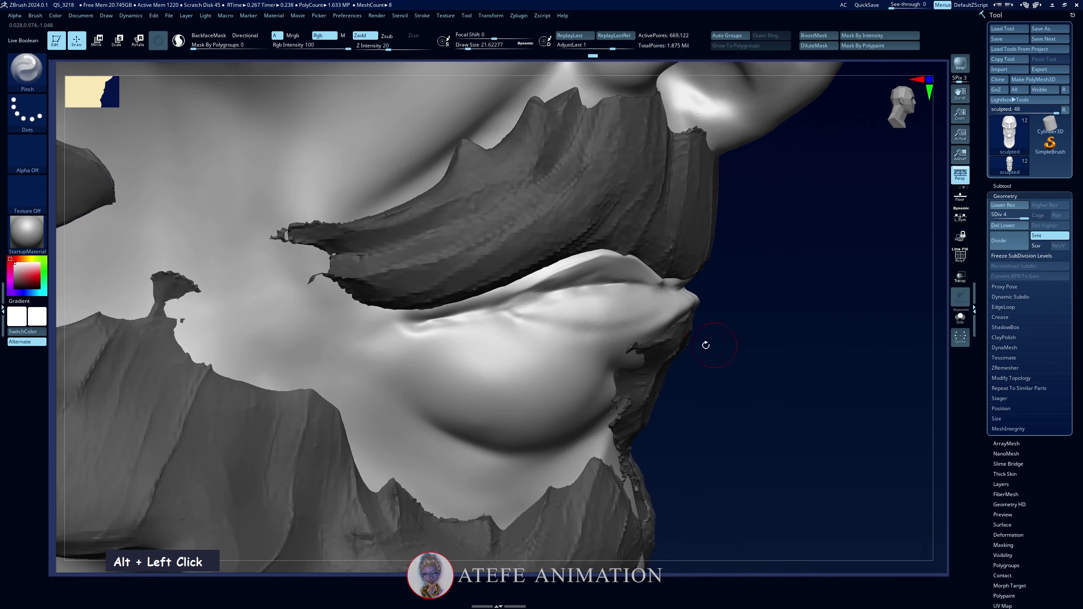
Carve the mouth line between the lips with DamStandard at a draw size of about 23
key("b")
key("d")
key("s")
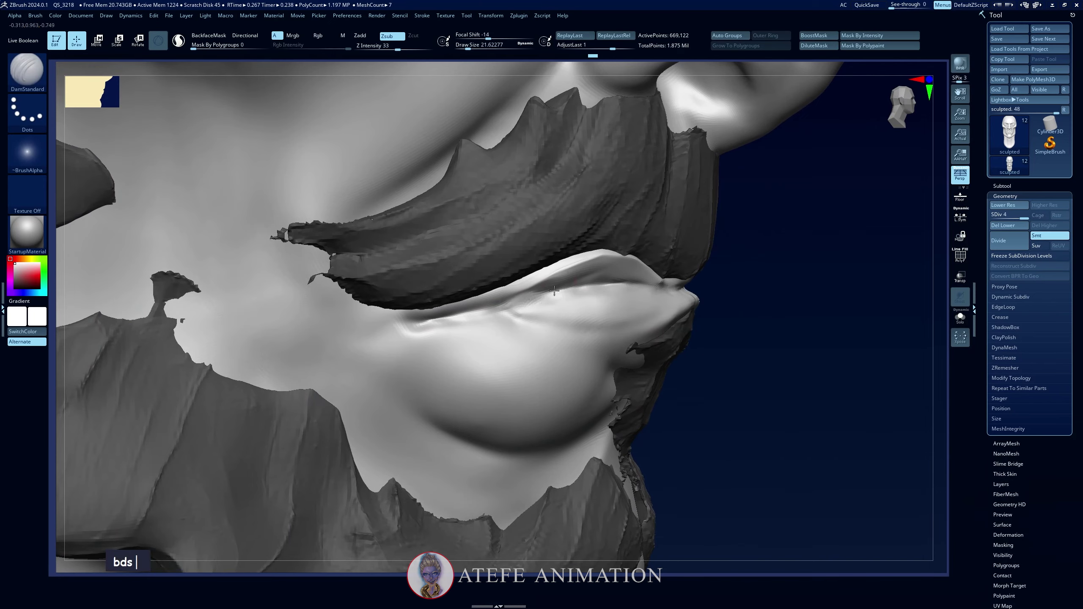
double_click(500, 308)
key("space")
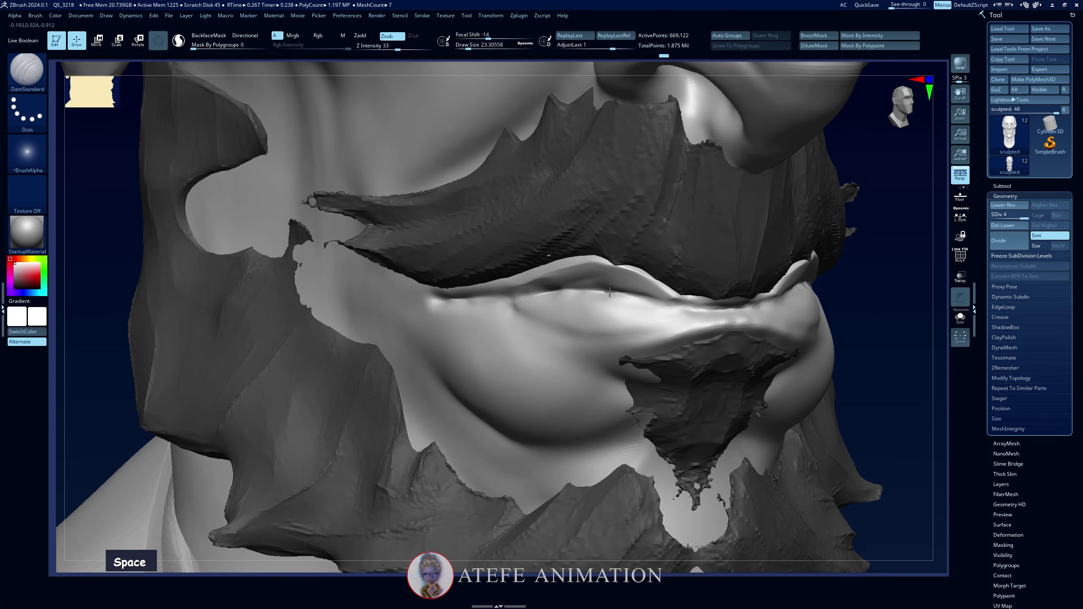
double_click(562, 288)
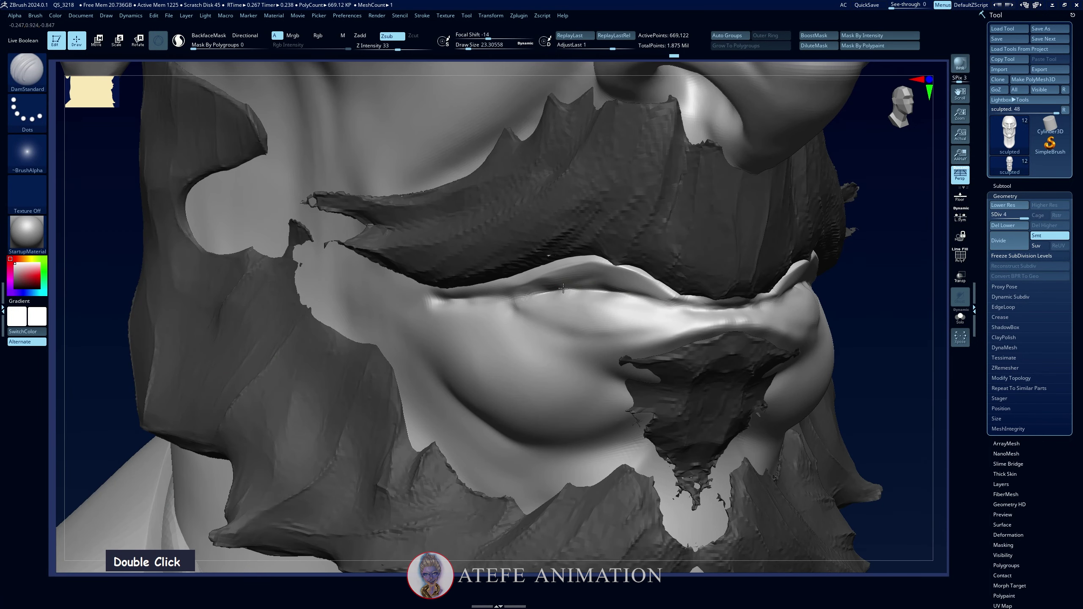
Compare the lips with the reference painting and build up the lower lip below the mouth line with ClayBuildup at a draw size of about 18
key("alt+Tab")
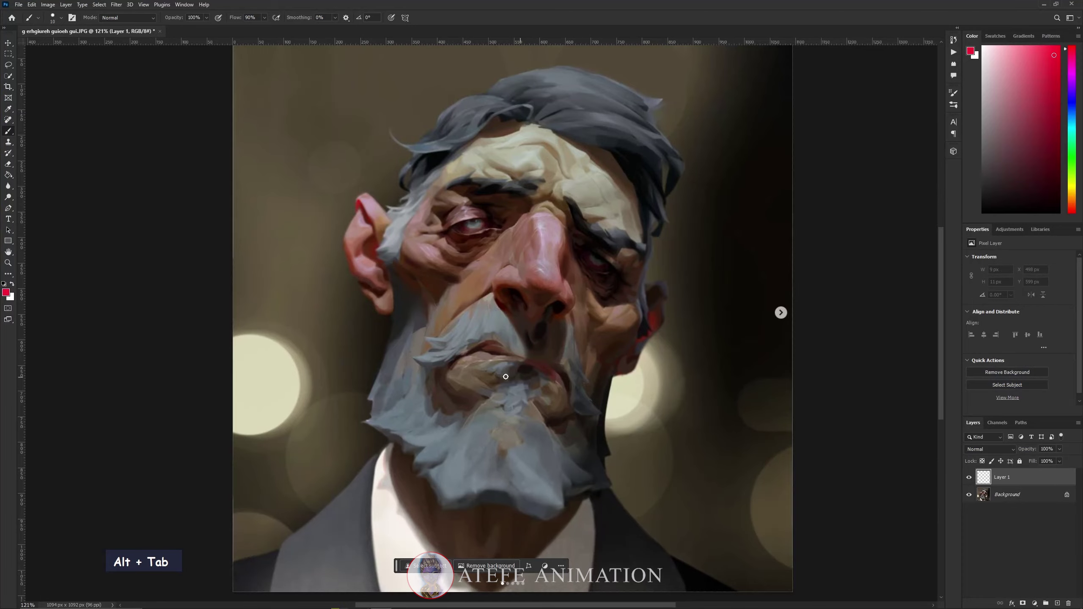
key("alt+Tab")
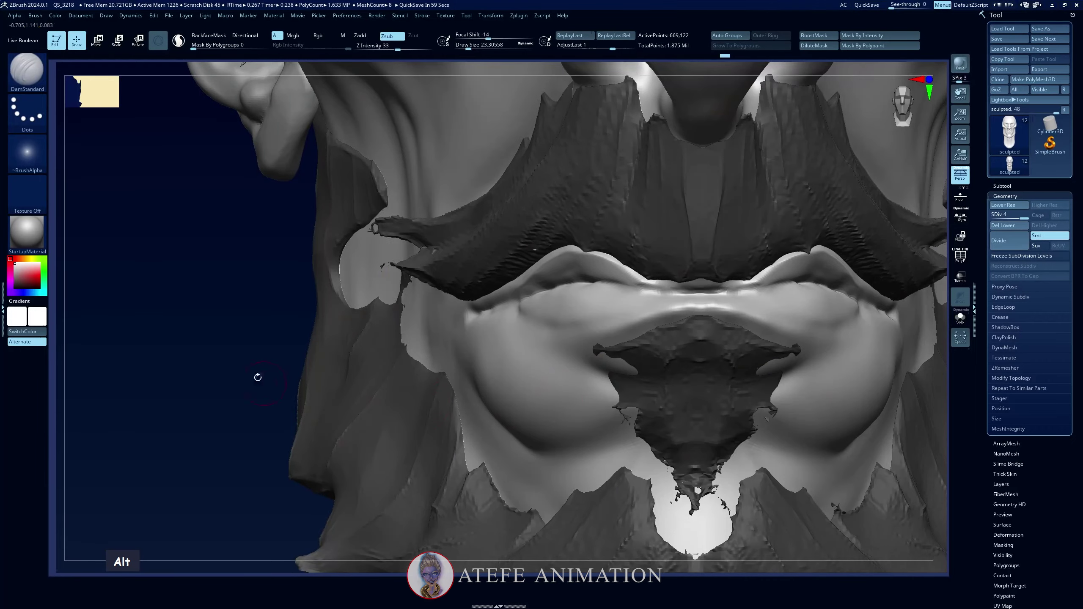
left_click_drag(257, 377, 302, 384, "alt")
key("alt+Tab")
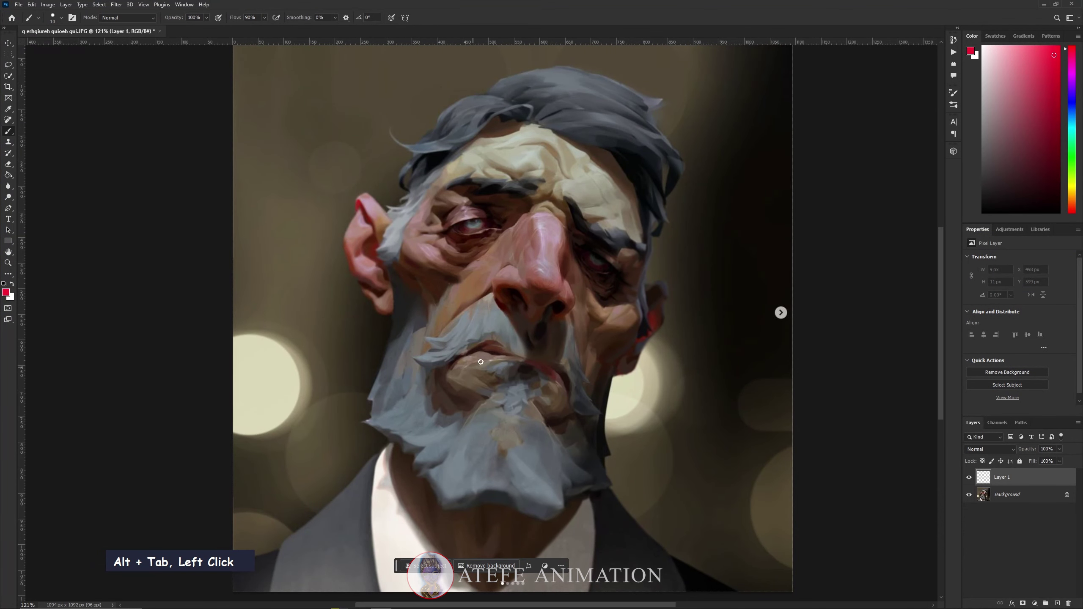
key("alt+Tab")
left_click_drag(483, 367, 430, 379, "alt")
key("b")
key("c")
key("bracketleft")
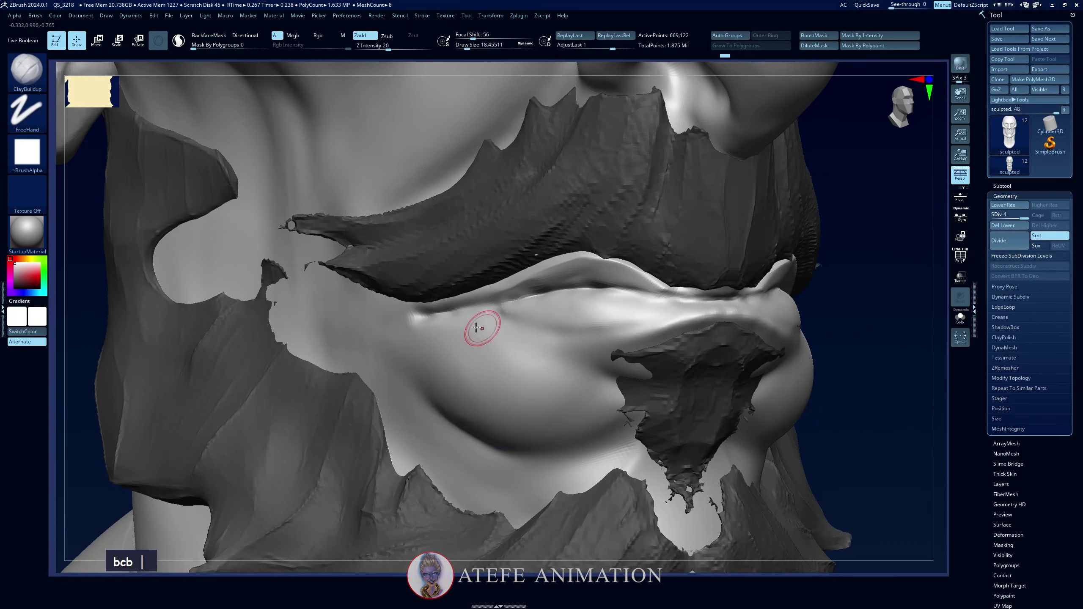
double_click(495, 314)
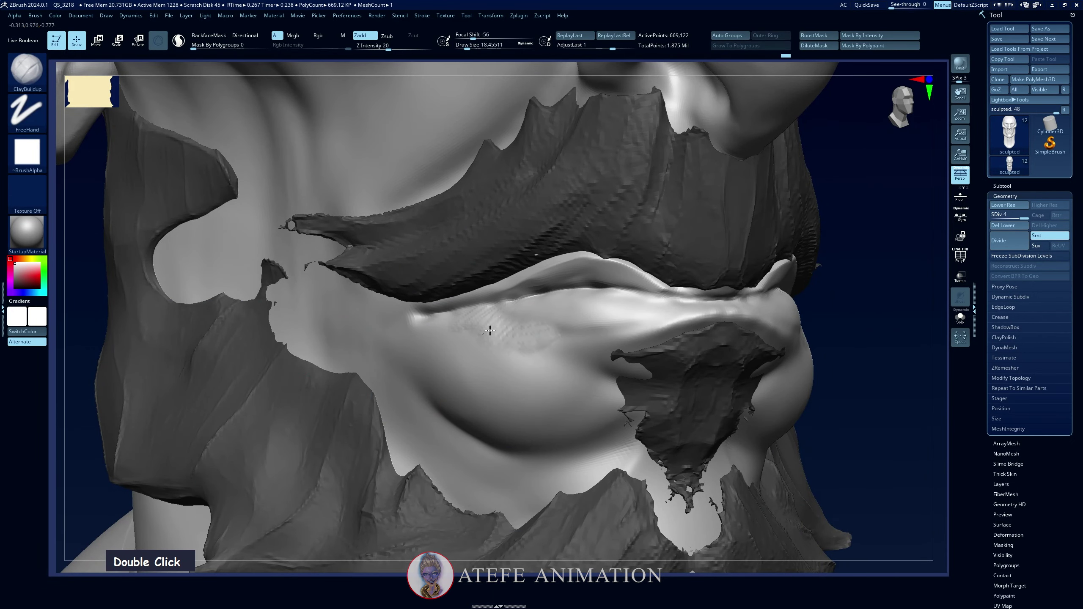
key("space")
Add more volume to the side of the lower lip at a draw size of about 25 and smooth it
left_click_drag(490, 324, 653, 322, "shift")
left_click_drag(81, 441, 298, 435, "shift")
left_click_drag(477, 326, 535, 332)
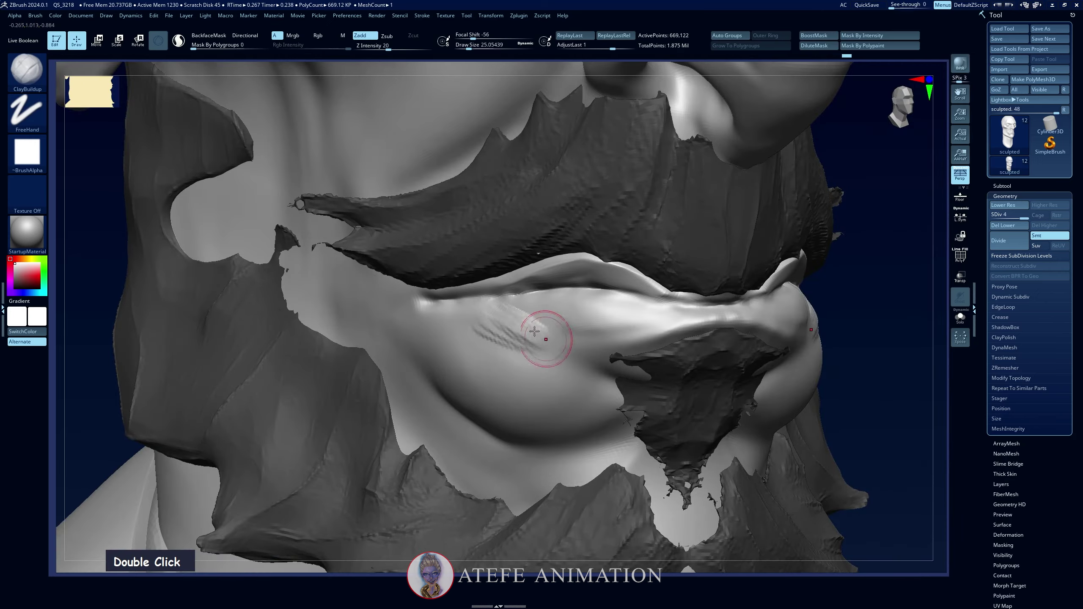
left_click(534, 332, "shift")
Undo the red strokes over the lips in the reference painting in Photoshop and compare its mouth line with the sculpt
key("alt+Tab")
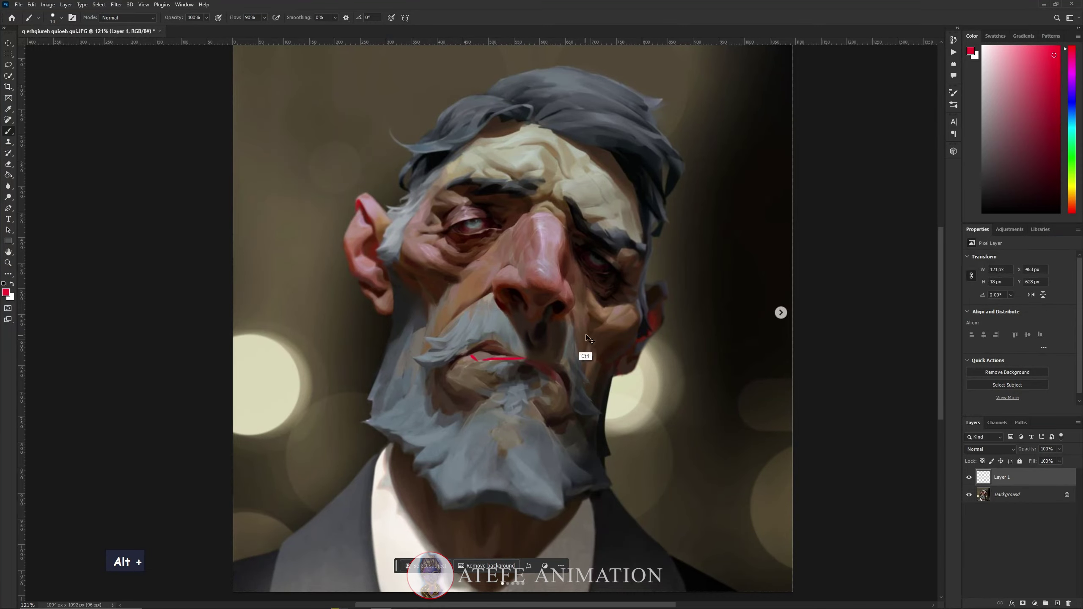
key("ctrl+z")
key("ctrl+z")
key("alt+Tab")
left_click_drag(543, 311, 505, 356, "alt")
key("alt+Tab")
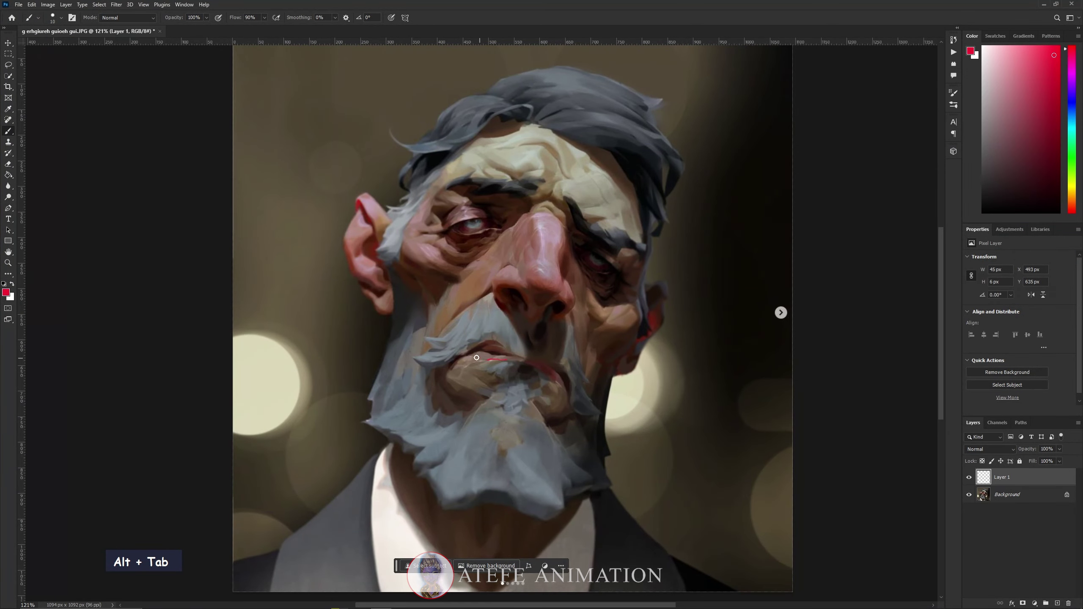
key("alt+Tab")
Define the lower lip's upper edge with raised DamStandard strokes at a draw size of about 25
key("b")
key("d")
key("s")
left_click_drag(80, 441, 205, 440)
left_click_drag(576, 346, 609, 349, "alt")
mouse_move(444, 334)
left_mouse_down("alt")
mouse_move(481, 356)
mouse_move(611, 355)
left_mouse_up("alt")
left_click_drag(870, 315, 812, 297, "shift")
Check the lower lip against the reference painting and extend its raised edge across the lip
key("alt+Tab")
key("alt+Tab")
mouse_move(914, 384)
left_mouse_down("alt")
mouse_move(879, 301)
mouse_move(925, 324)
left_mouse_up("alt")
left_click_drag(639, 357, 787, 354, "alt")
left_click_drag(596, 353, 555, 335, "alt")
key("alt+Tab")
key("alt+Tab")
mouse_move(154, 375)
left_mouse_down("shift")
mouse_move(291, 388)
mouse_move(244, 374)
left_mouse_up("shift")
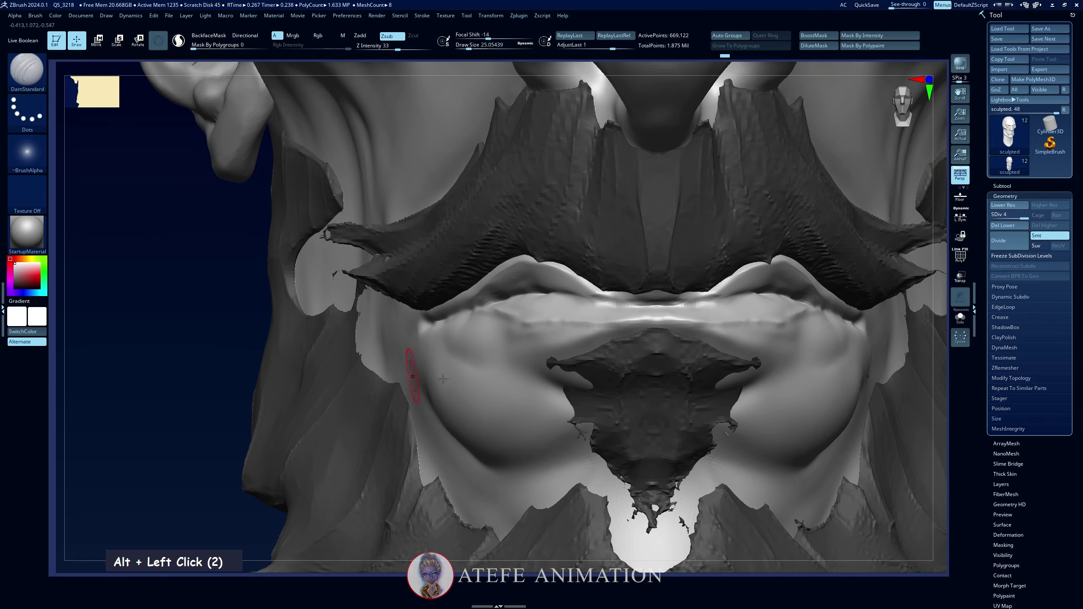
Sharpen the lower lip's edge with the Pinch brush at a draw size of about 23
key("b")
key("p")
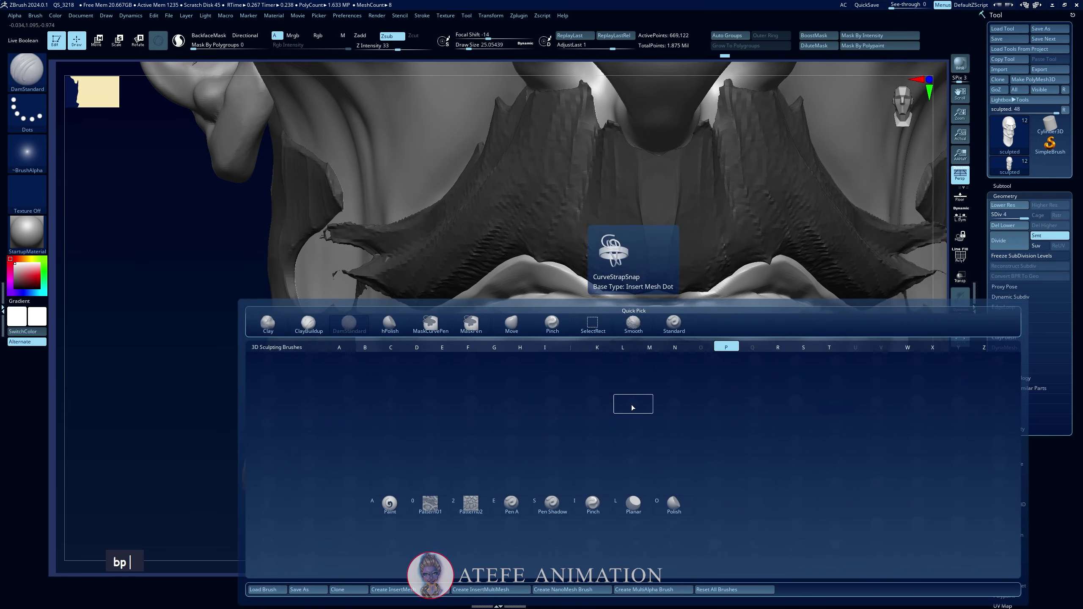
key("i")
key("space")
left_click(671, 344)
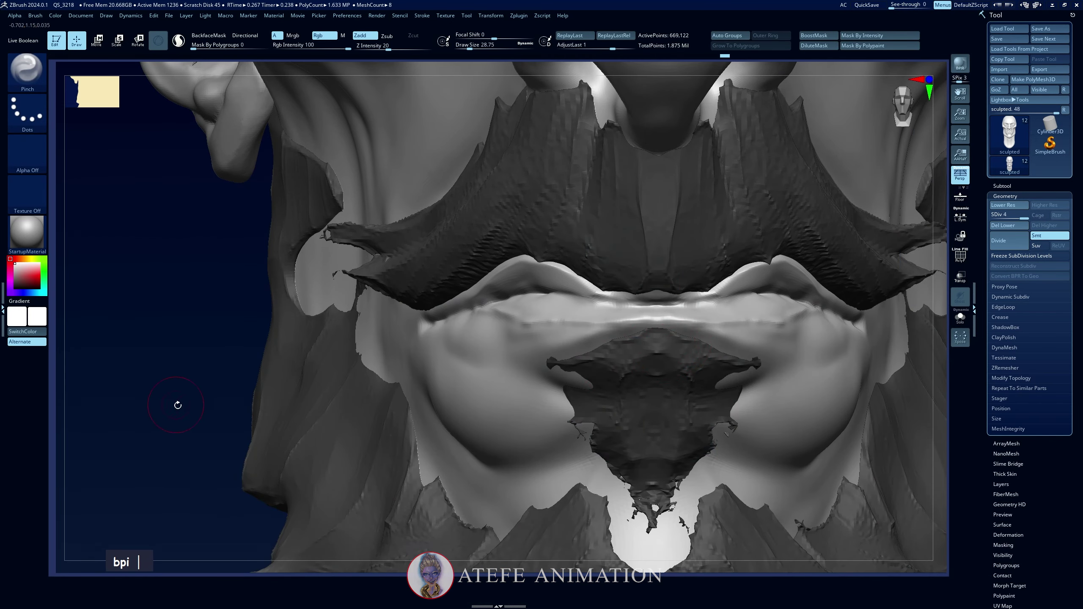
left_click_drag(177, 405, 272, 401)
key("space")
left_click(530, 315)
key("space")
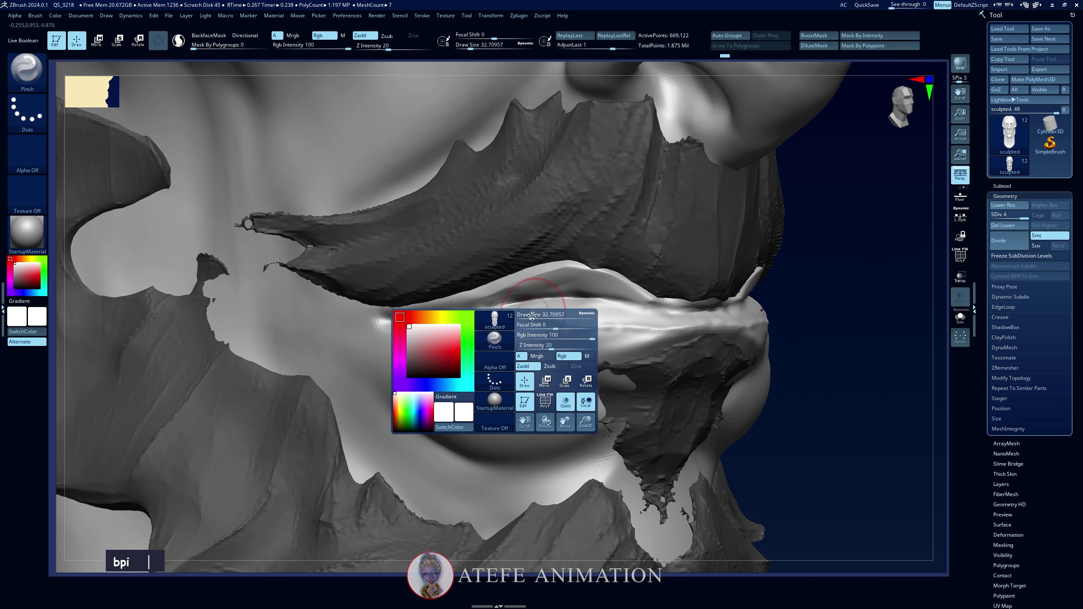
left_click(528, 316)
left_click_drag(467, 291, 596, 267, "ctrl")
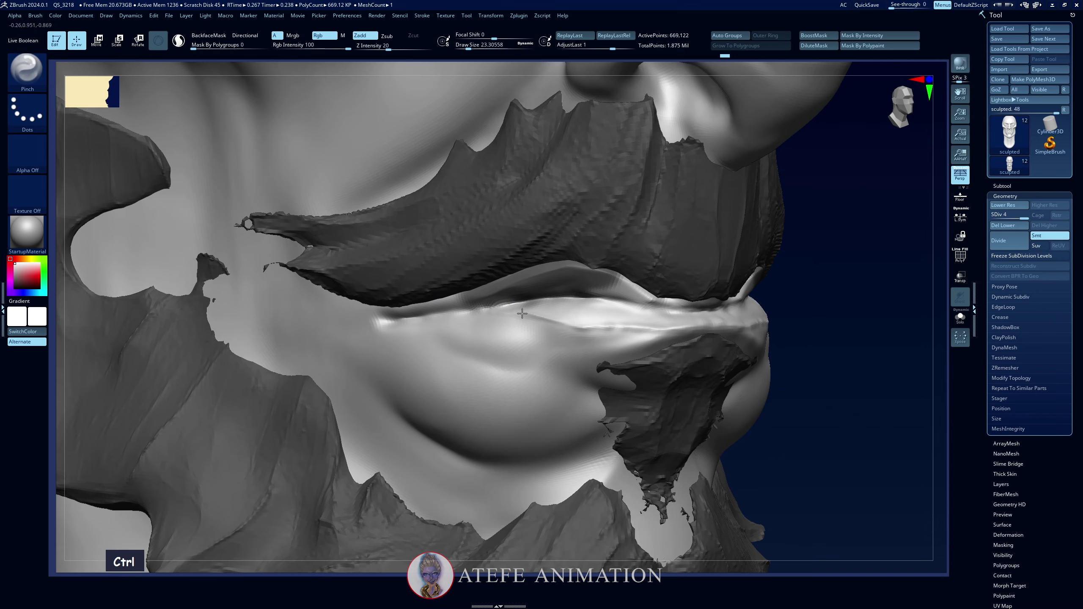
right_click_drag(590, 329, 562, 335)
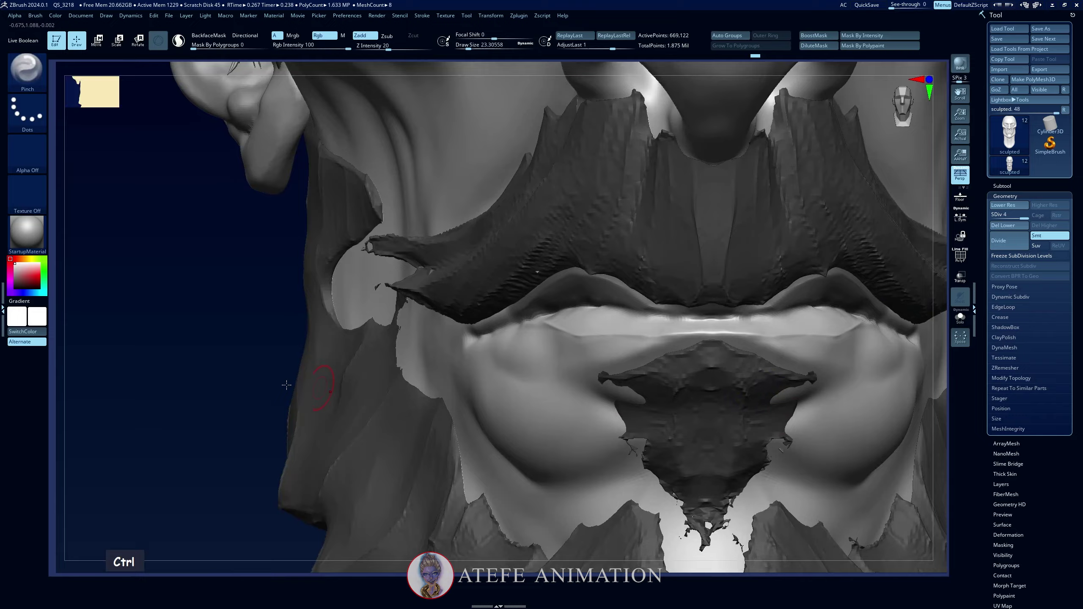
Compare the lips with the reference painting and isolate the head mesh from the hair and beard
key("alt+Tab")
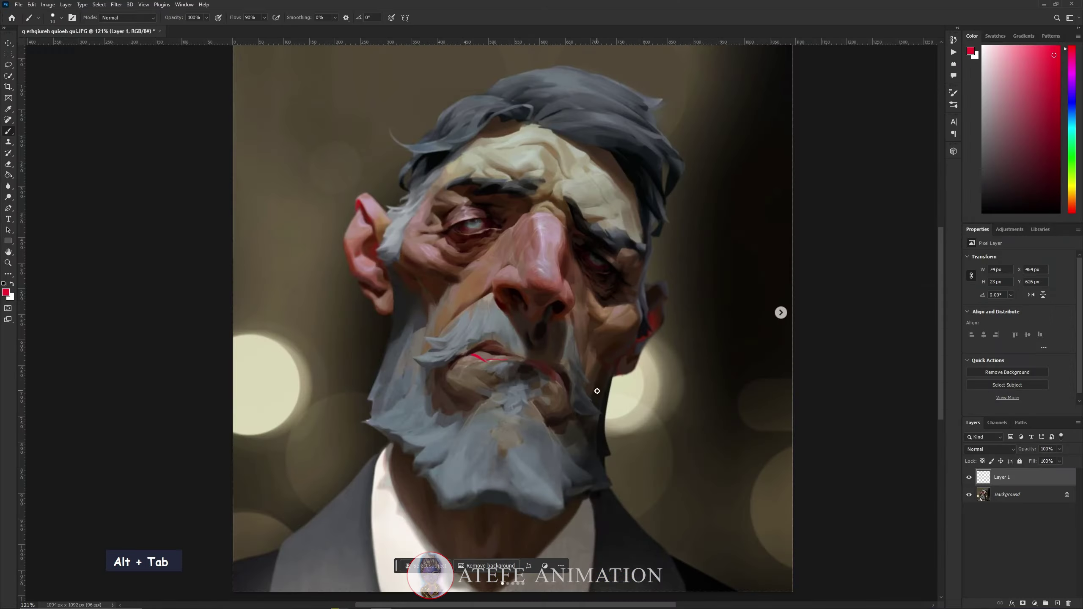
key("alt+Tab")
key("b")
key("c")
key("b")
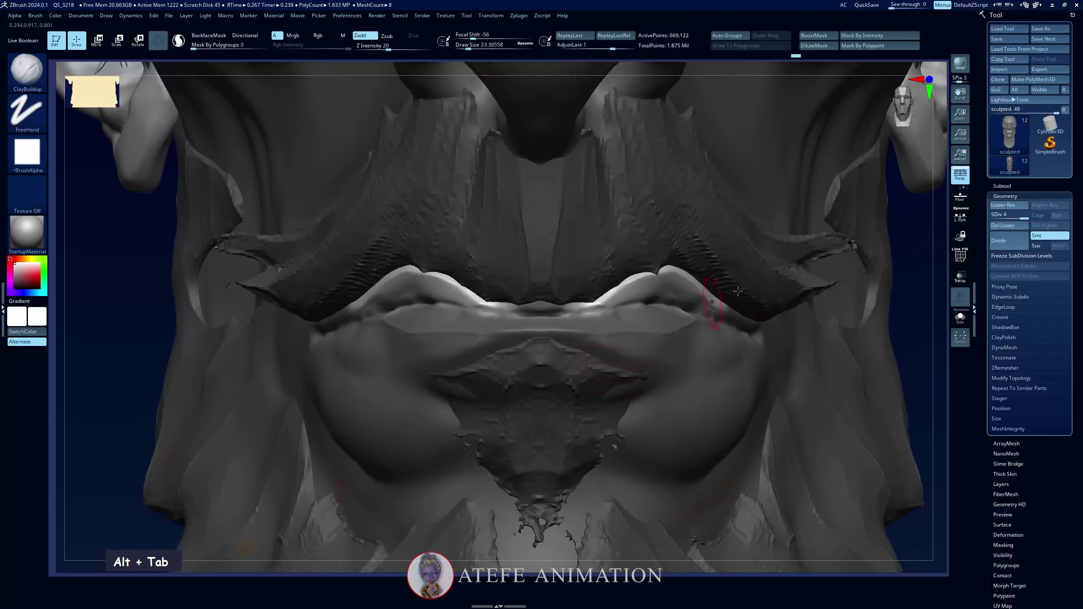
key("space")
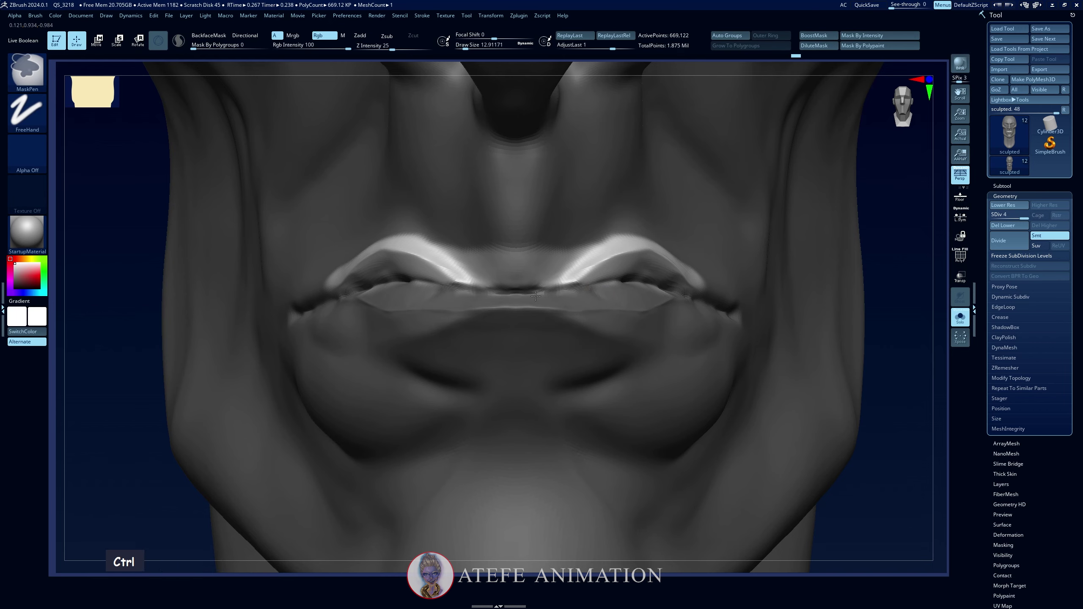
Tighten the middle of the mouth line on the isolated head with the Pinch brush at a draw size of about 16
key("b")
key("p")
key("i")
key("space")
left_click_drag(593, 267, 594, 267)
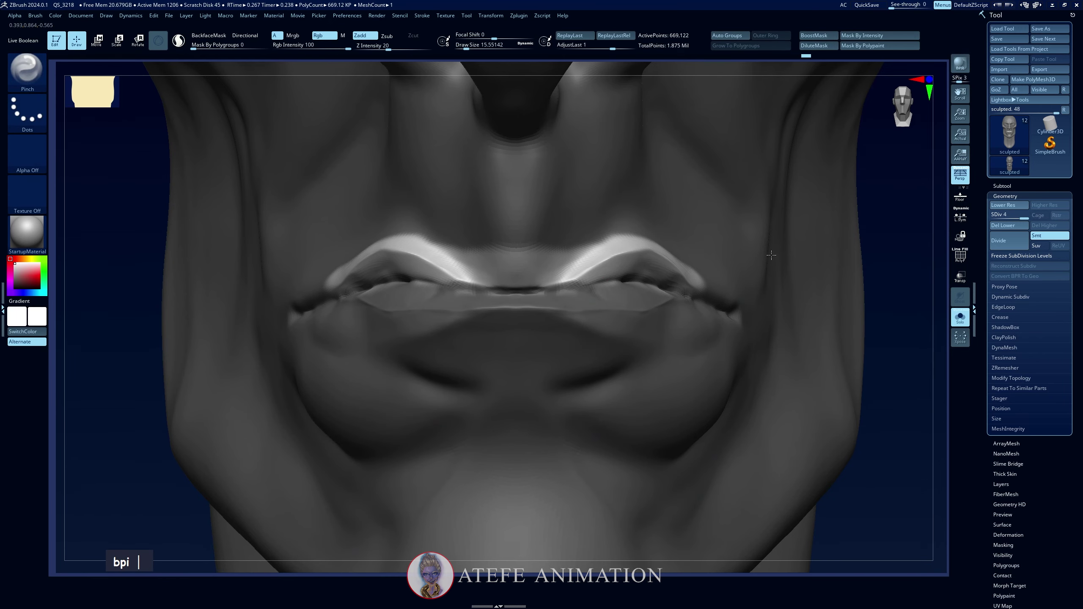
key("space")
key("shift")
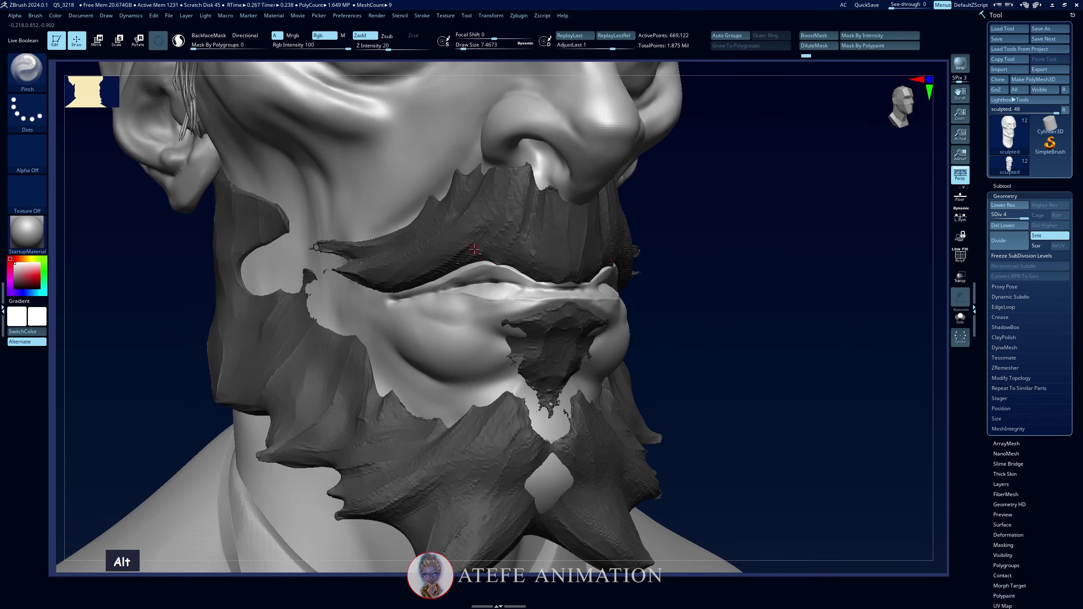
Set the Smooth brush's intensity to 15 and soften the lower lip's edge at a draw size of about 22
key("space")
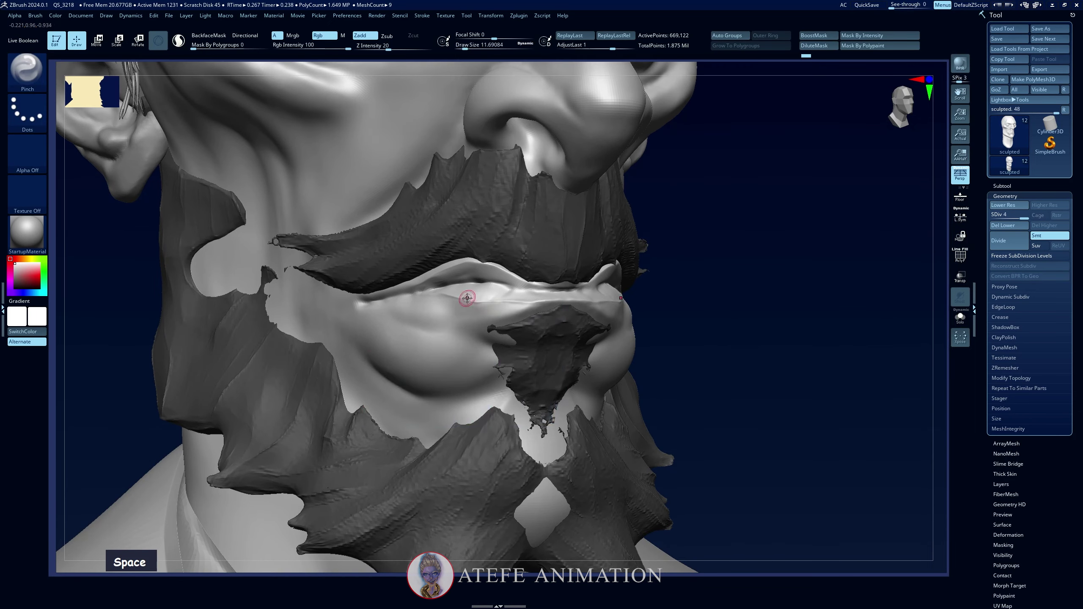
key("space")
left_click_drag(471, 296, 457, 299, "shift")
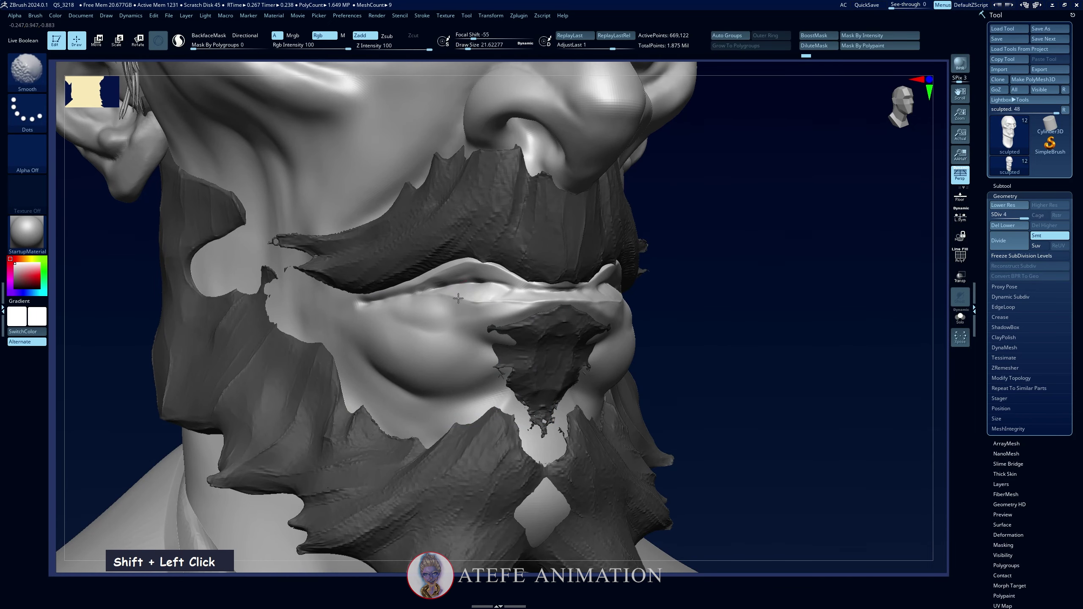
key("ctrl+z")
key("shift")
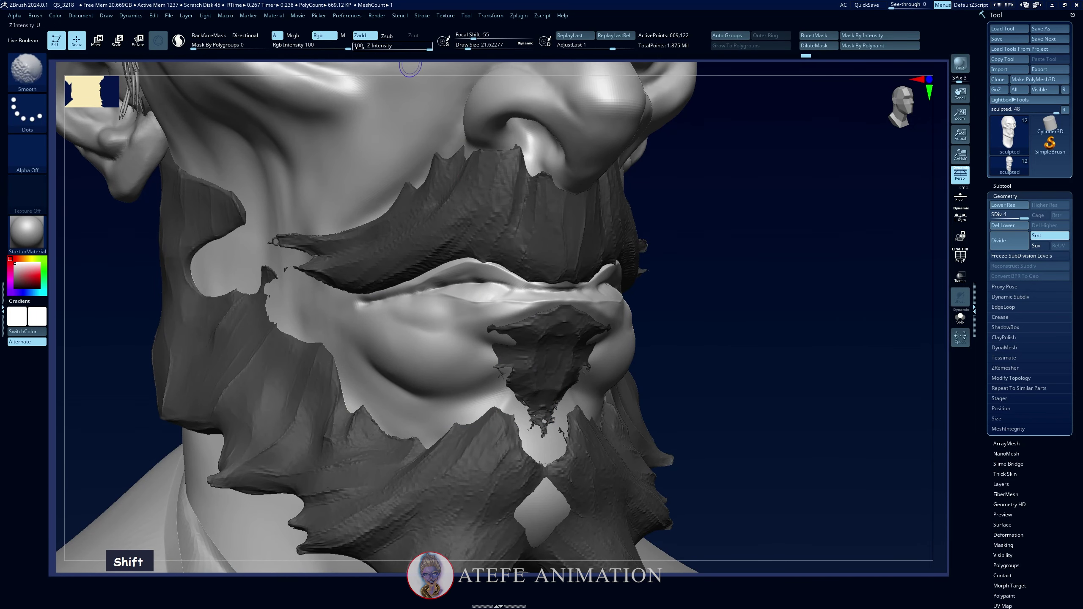
mouse_move(346, 46)
left_mouse_down("shift")
mouse_move(329, 45)
mouse_move(376, 40)
mouse_move(365, 47)
left_mouse_up("shift")
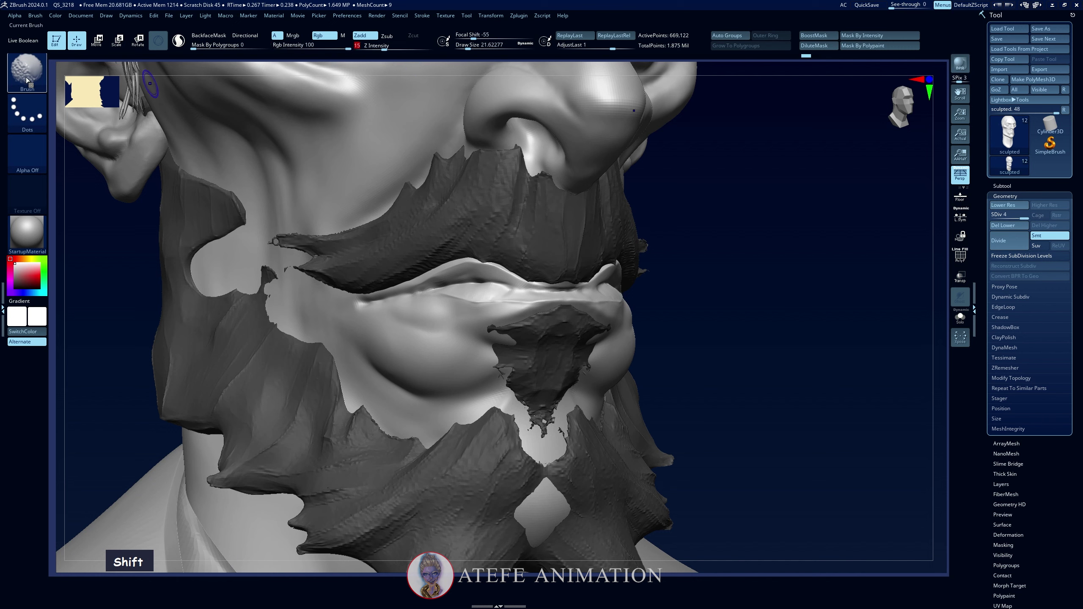
left_click_drag(445, 294, 456, 297, "shift")
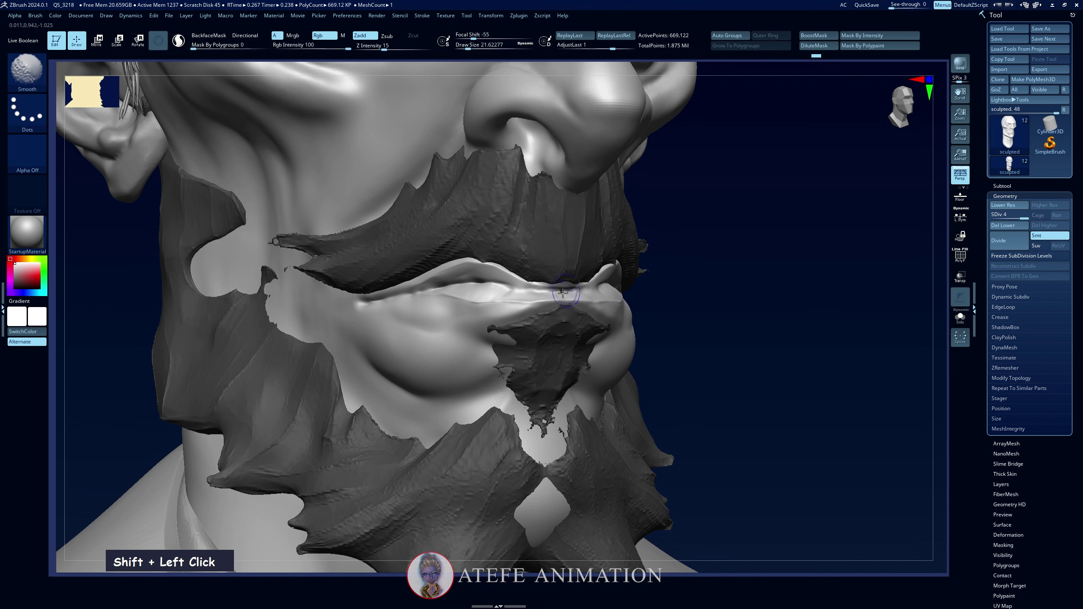
left_click_drag(562, 292, 512, 302, "shift")
left_click_drag(459, 281, 441, 270, "shift")
Step through the recent lip edits to compare them and lightly smooth the centre of the lower lip
key("ctrl+z")
key("ctrl+shift+z")
key("ctrl+shift+z")
key("ctrl+shift+z")
key("ctrl+shift+z")
key("ctrl+shift+z")
key("ctrl+shift+z")
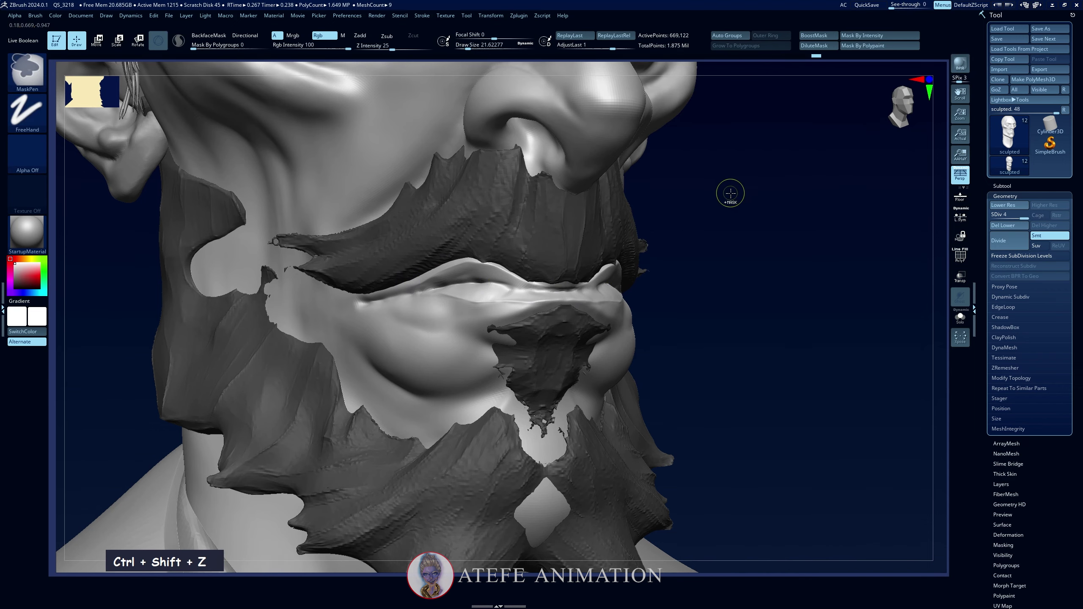
left_click_drag(533, 294, 503, 299, "shift")
left_click_drag(789, 256, 823, 260, "shift")
Check the reference painting and deepen the mouth line between the lips with DamStandard at a draw size of about 13
mouse_move(822, 260)
left_mouse_down("alt")
mouse_move(822, 273)
mouse_move(744, 300)
mouse_move(835, 294)
left_mouse_up("alt")
key("alt+Tab")
key("alt+Tab")
key("alt+Tab")
key("alt+Tab")
key("b")
key("d")
key("s")
left_click_drag(836, 295, 810, 307, "alt")
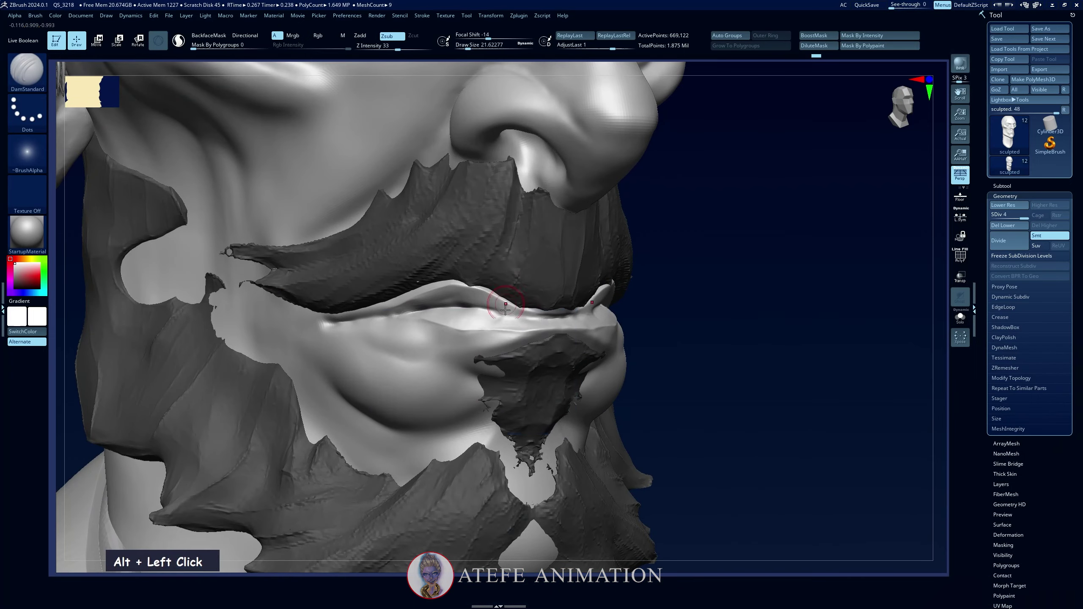
key("space")
key("space")
double_click(507, 315)
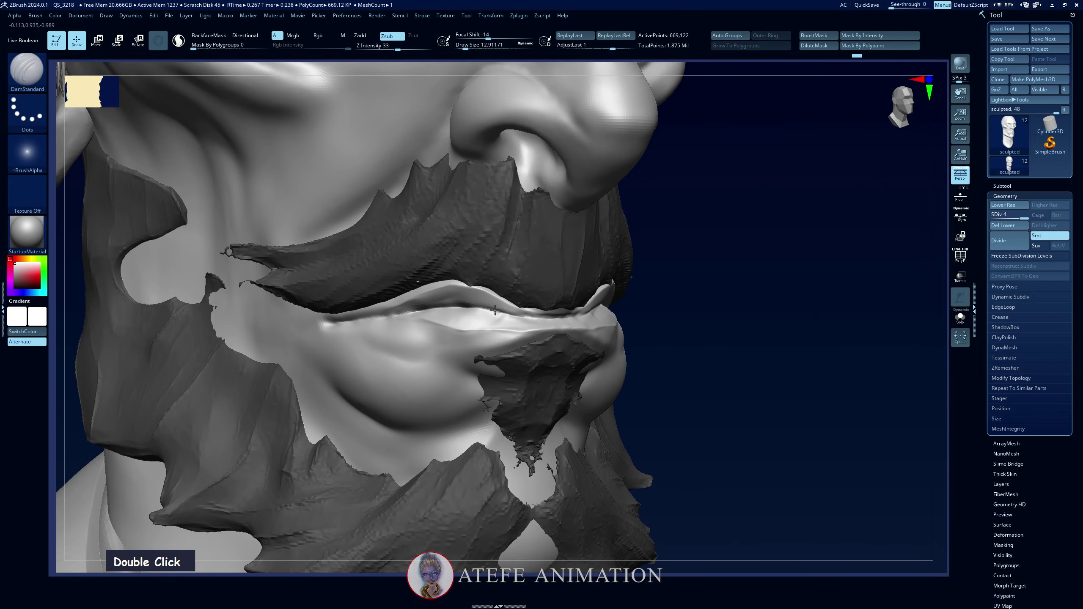
left_click_drag(762, 277, 717, 273, "shift")
Examine the whole bust and face against the reference painting, from the lips up to the eyes
left_click_drag(835, 277, 788, 290, "alt")
left_click_drag(789, 290, 742, 273, "alt")
left_click_drag(686, 321, 731, 328)
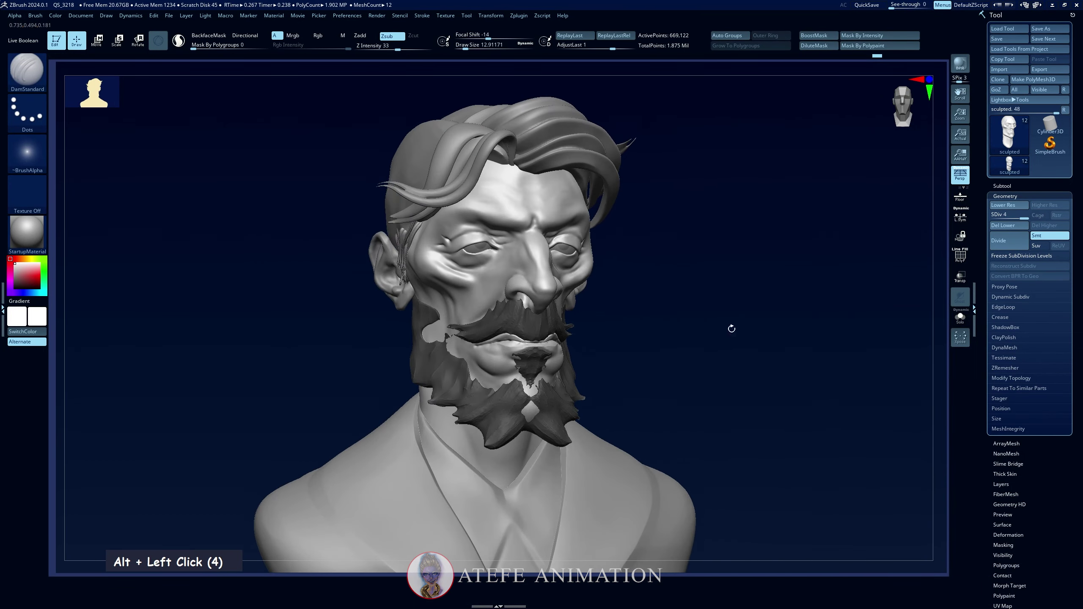
left_click(718, 367, "alt")
left_click(735, 391, "alt")
key("alt+Tab")
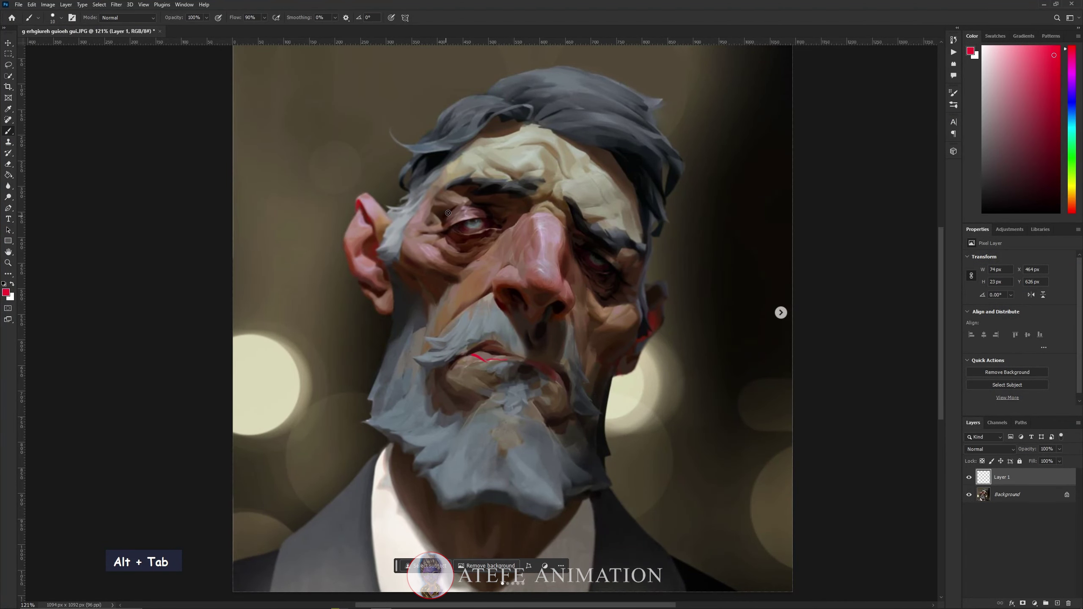
key("alt+Tab")
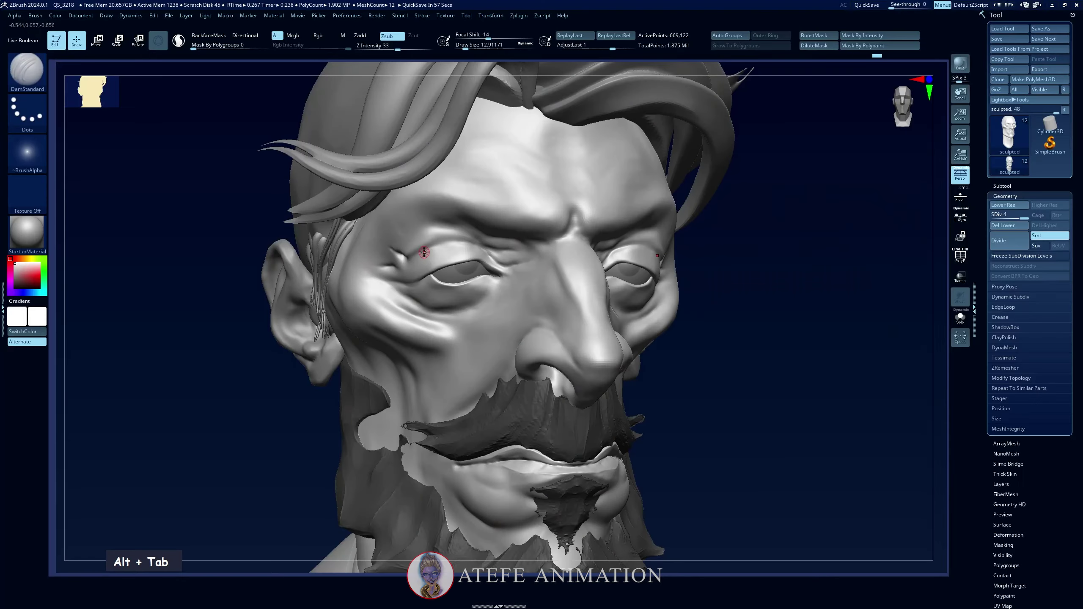
left_click(725, 307, "alt")
left_click(757, 318, "alt")
left_click(757, 318, "alt")
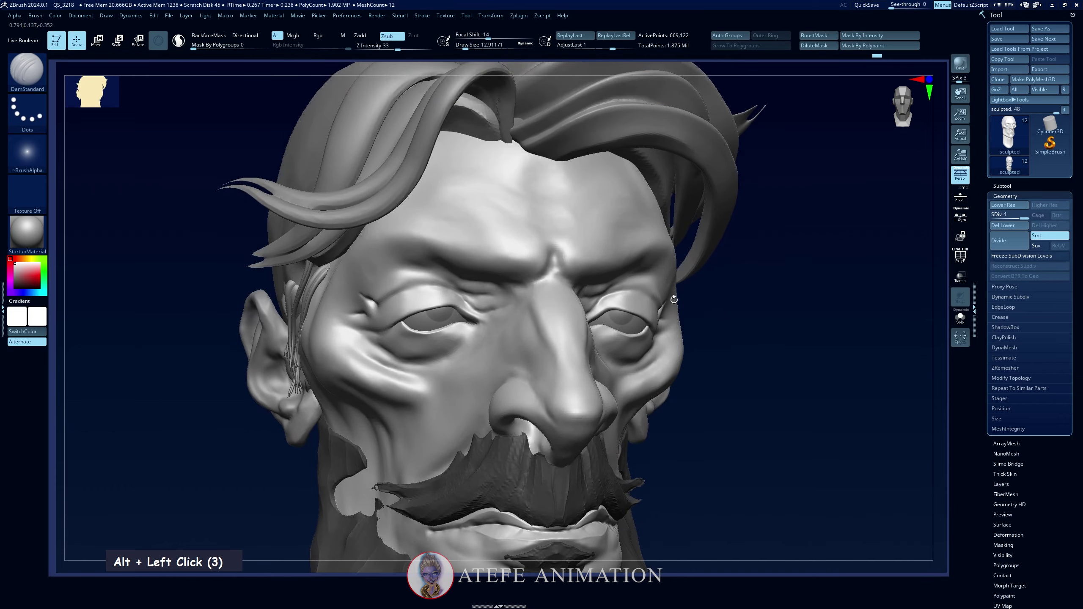
Set the draw size to about 25 and trace the upper eyelid's crease on the reference painting in red
key("space")
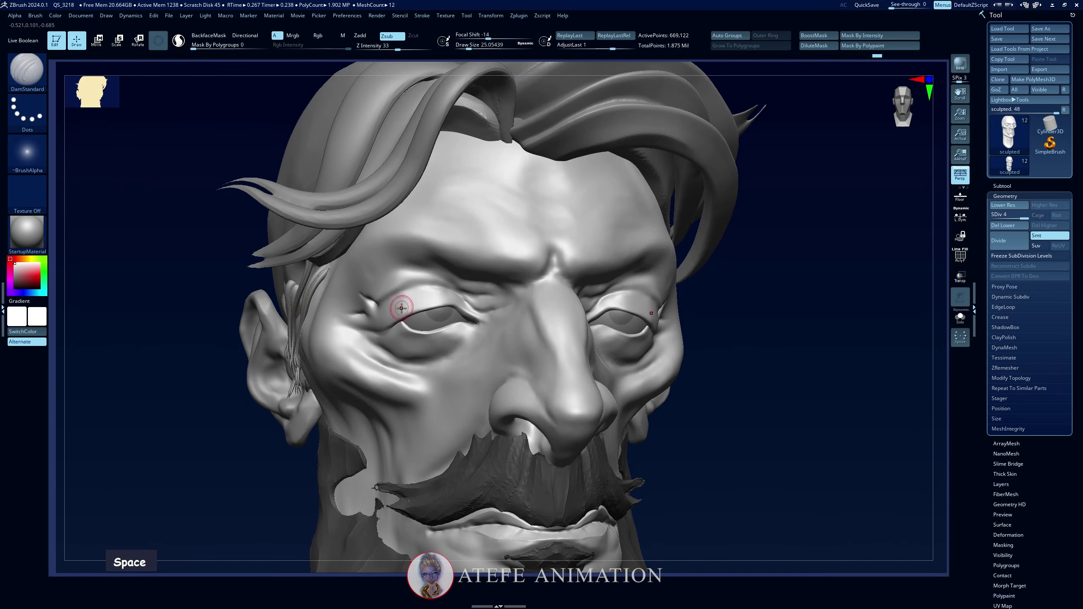
key("alt+Tab")
key("alt+Tab")
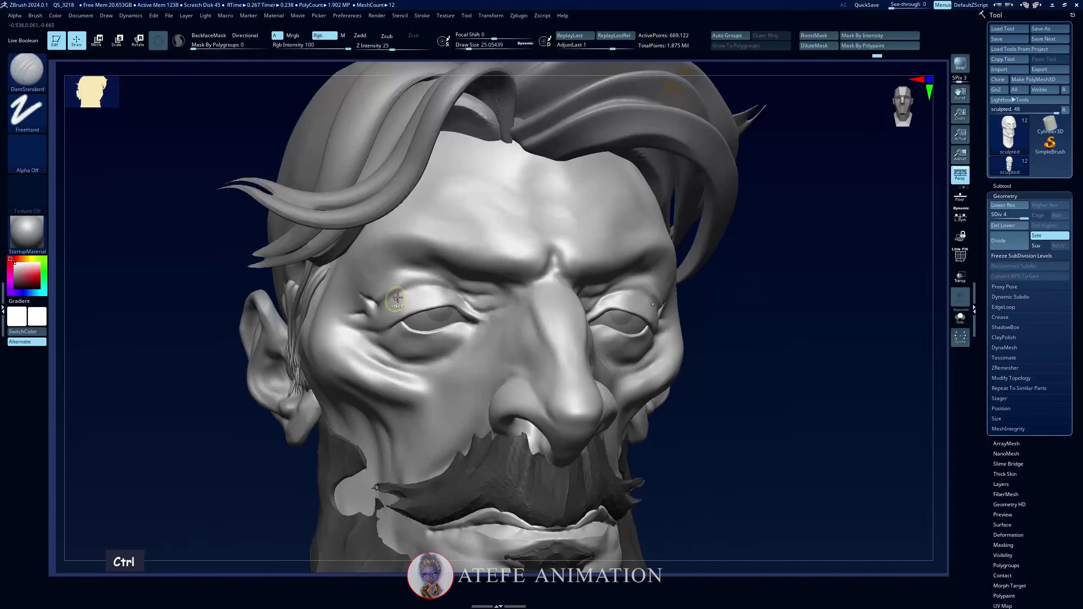
left_click(387, 305, "ctrl")
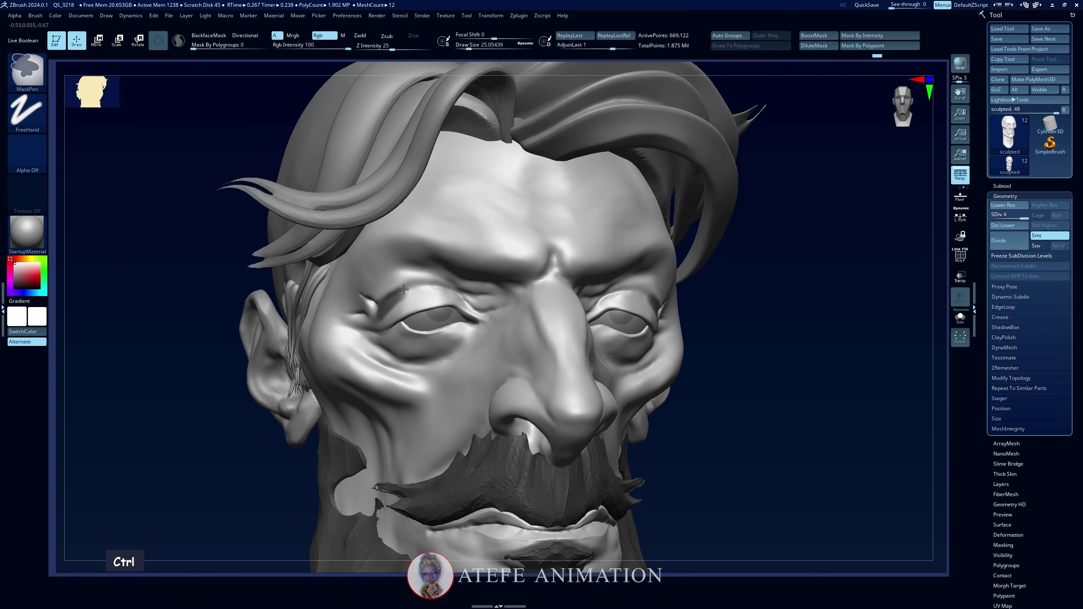
key("alt+Tab")
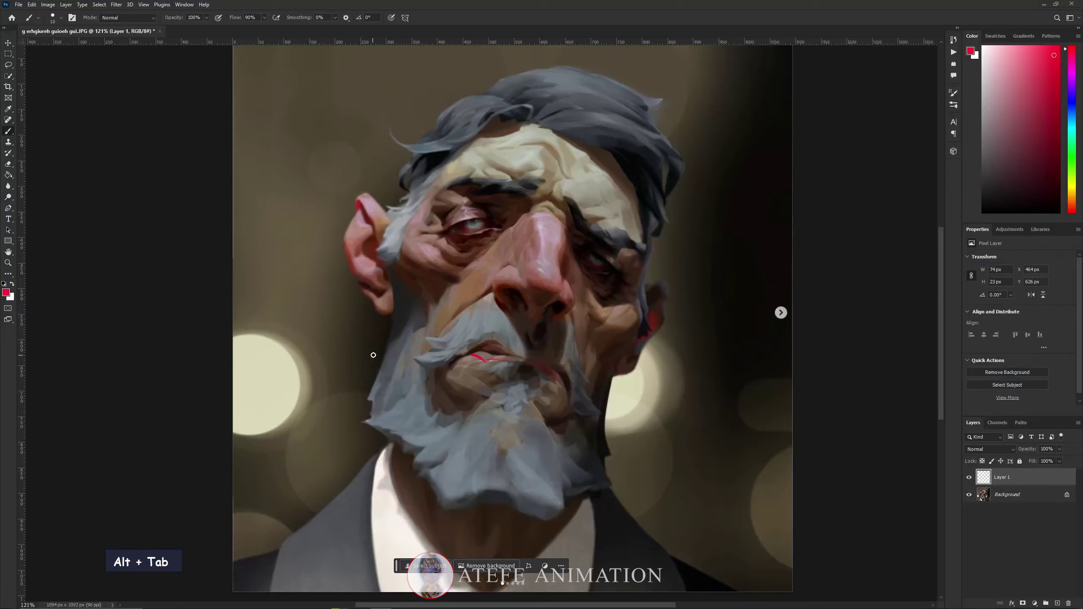
key("alt+Tab")
left_click(408, 298, "ctrl")
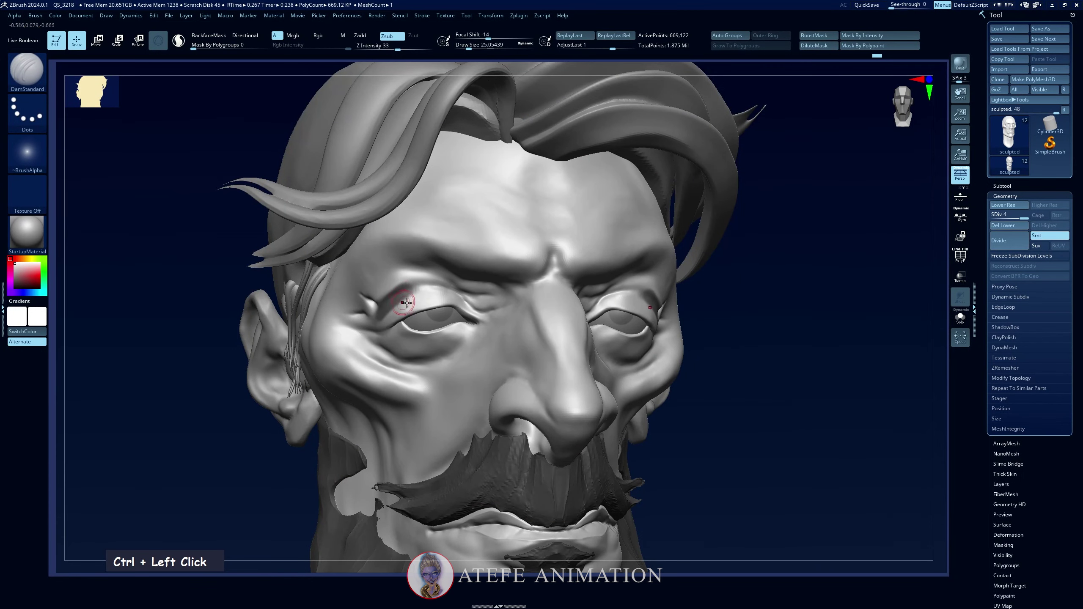
key("alt+Tab")
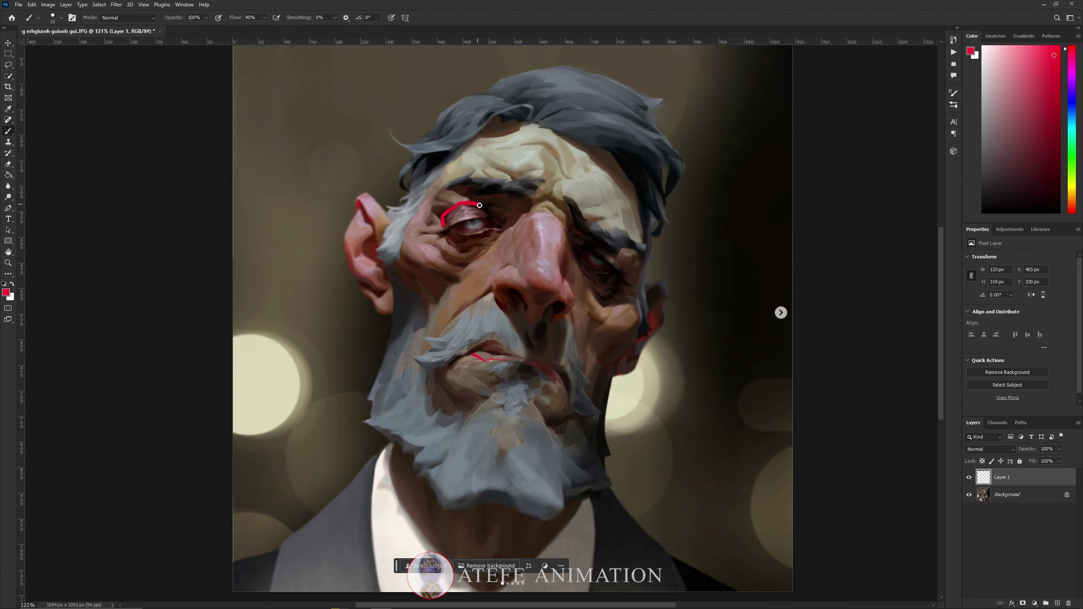
key("alt+Tab")
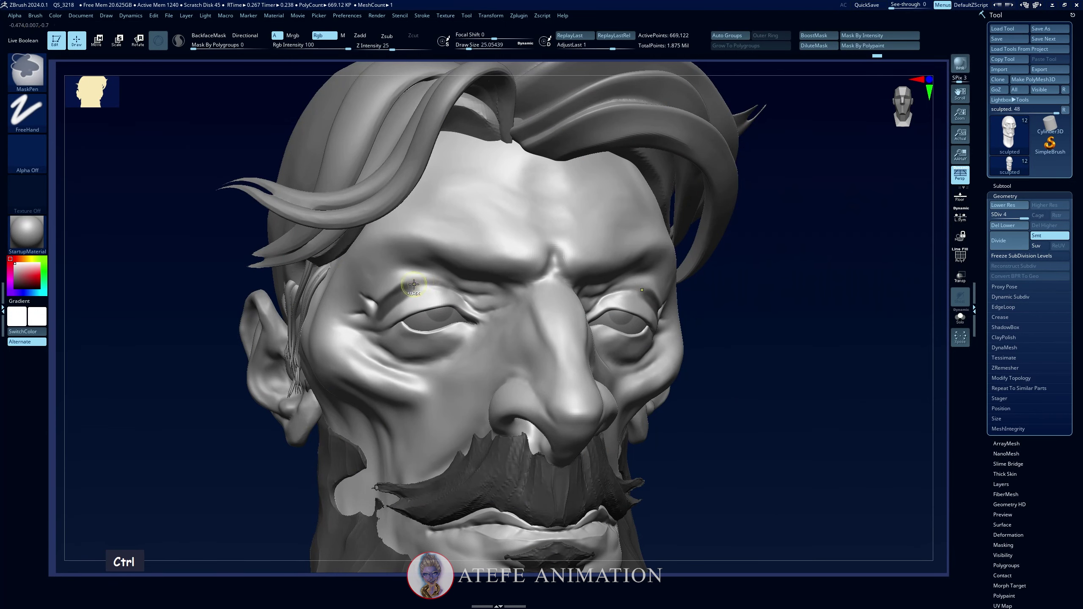
Mask both upper eyelids with MaskPen at a draw size of about 25, flipping the mask to check its coverage
left_click(381, 315, "ctrl")
mouse_move(382, 314)
left_mouse_down("ctrl")
mouse_move(443, 294)
mouse_move(426, 284)
mouse_move(443, 280)
mouse_move(435, 300)
left_mouse_up("ctrl")
key("ctrl+z")
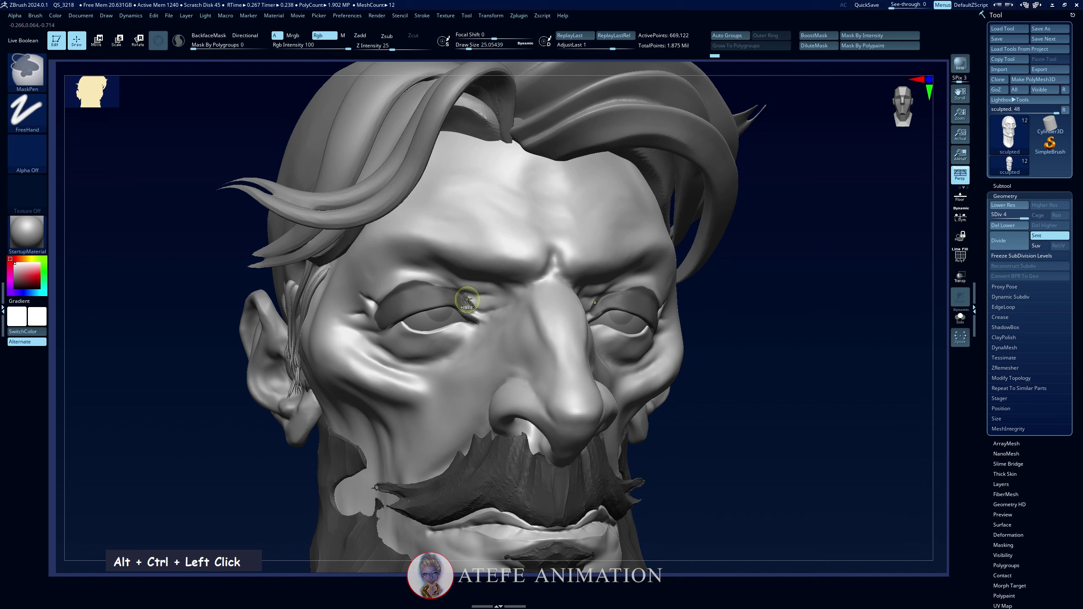
left_click(704, 313, "ctrl")
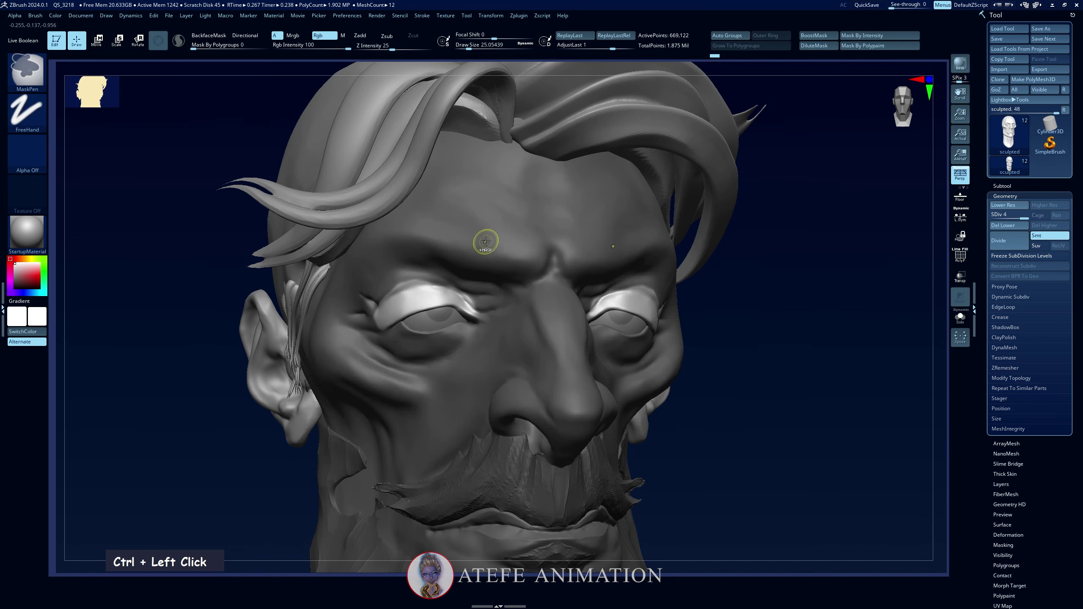
left_click(704, 307, "ctrl")
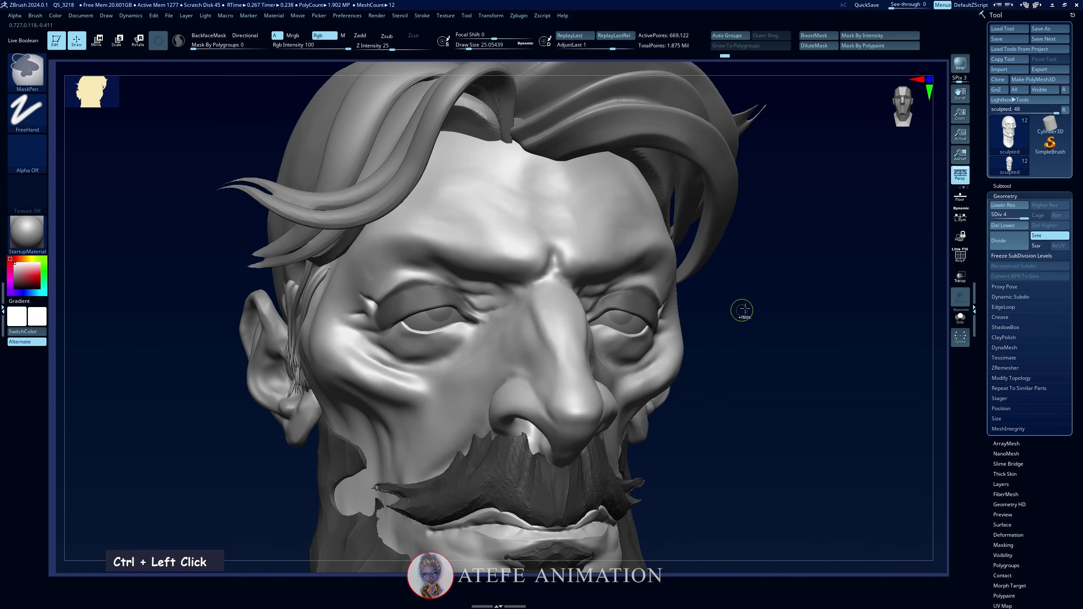
left_click(792, 278, "ctrl")
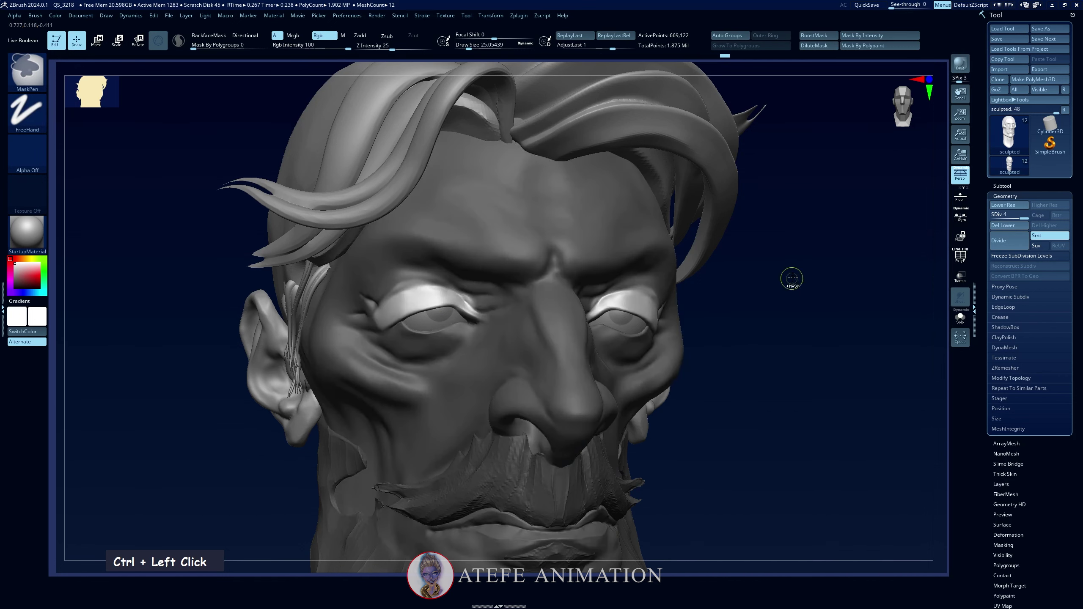
left_click(703, 331, "ctrl")
double_click(441, 299, "ctrl+alt")
left_click(444, 302, "ctrl+alt")
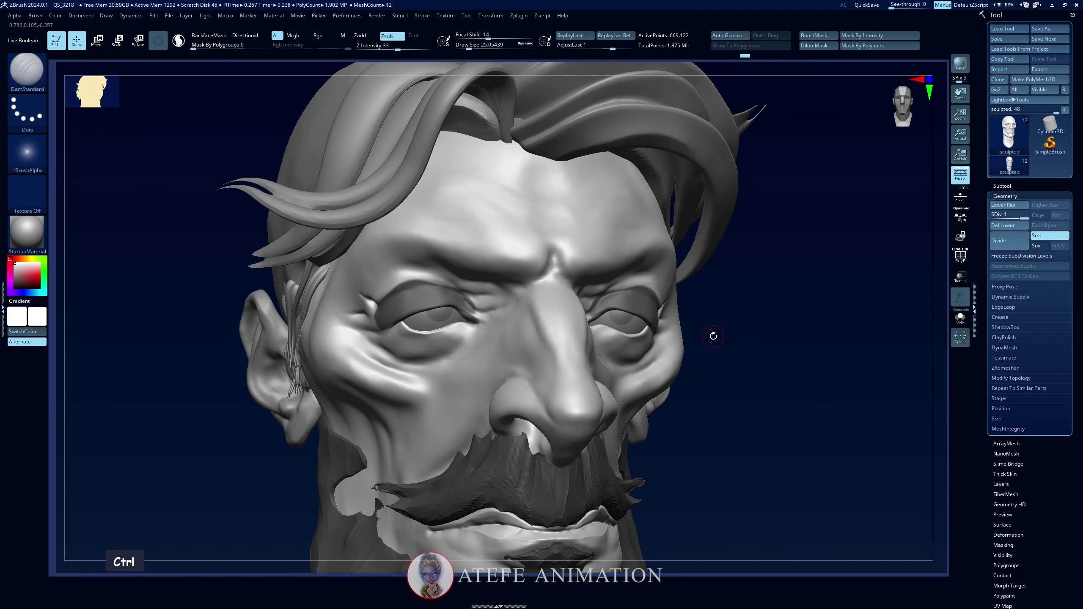
Refine the eyelid mask around the edges and inner corners at a draw size of about 14, and invert it to leave only the lids editable
key("space")
mouse_move(368, 312)
left_mouse_down()
mouse_move(376, 321)
mouse_move(378, 305)
left_mouse_up()
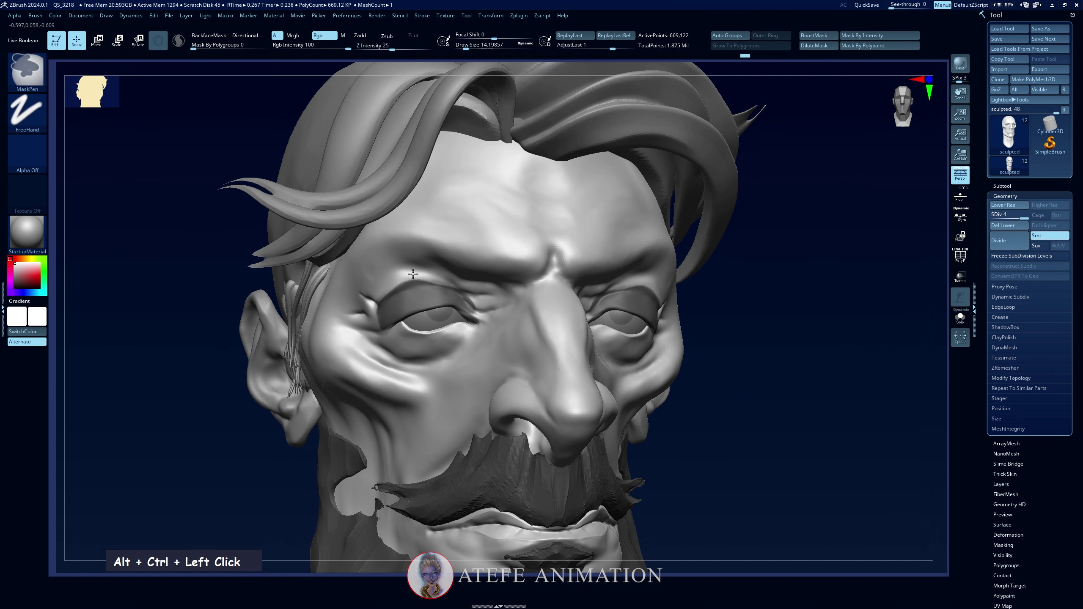
mouse_move(447, 280)
left_mouse_down("ctrl+alt")
mouse_move(462, 270)
mouse_move(476, 315)
left_mouse_up("ctrl+alt")
left_click(463, 313, "ctrl")
left_click(464, 313, "ctrl")
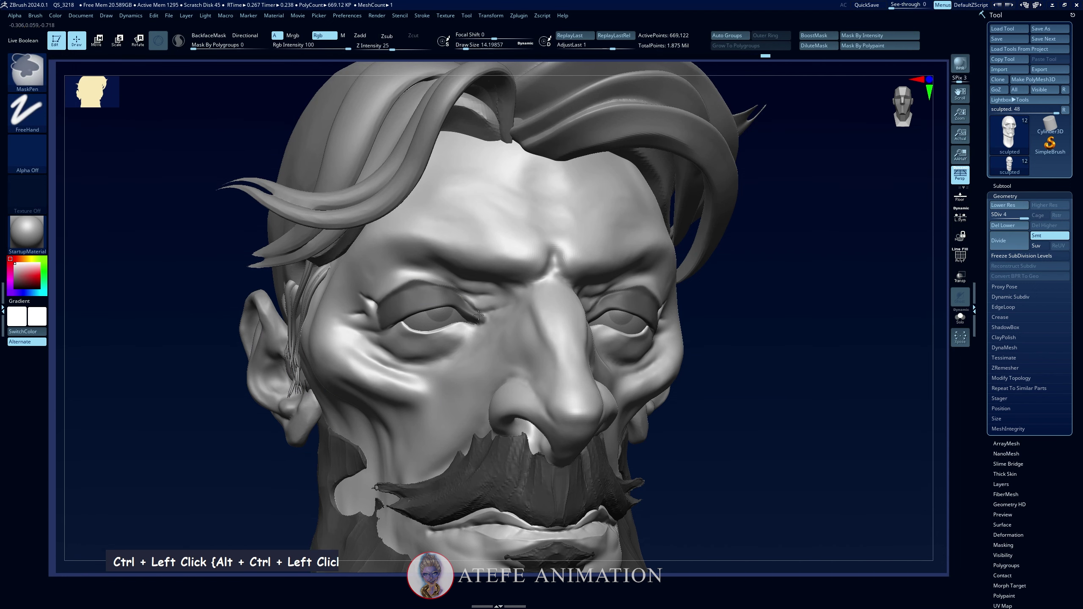
left_click(744, 358, "ctrl")
mouse_move(719, 351)
left_mouse_down()
mouse_move(703, 353)
mouse_move(720, 356)
left_mouse_up()
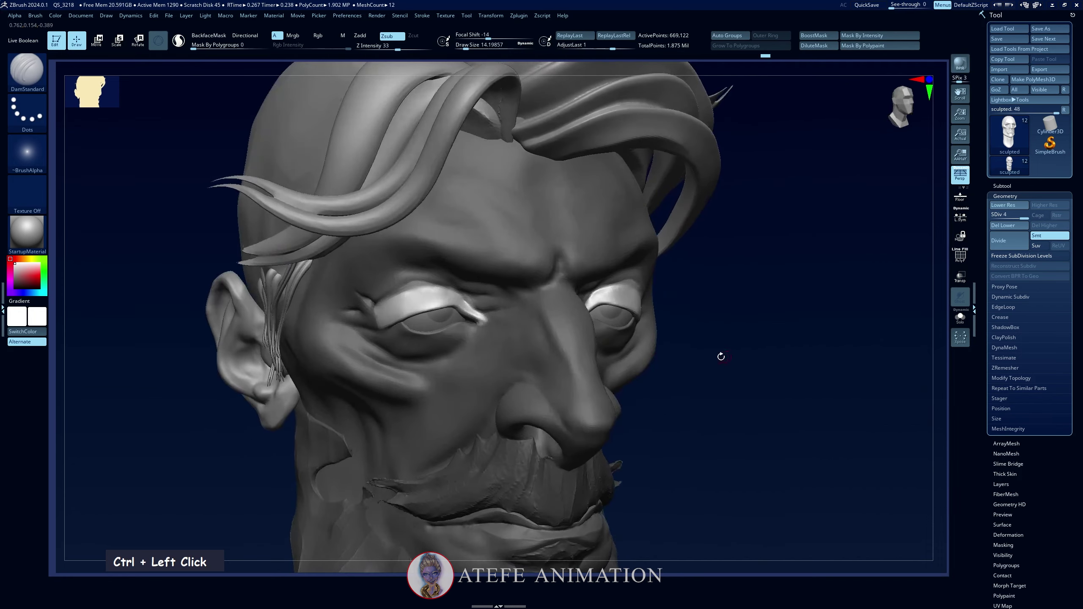
Smooth the unmasked upper eyelids from the outer to the inner corner at a draw size of about 33
key("space")
key("shift")
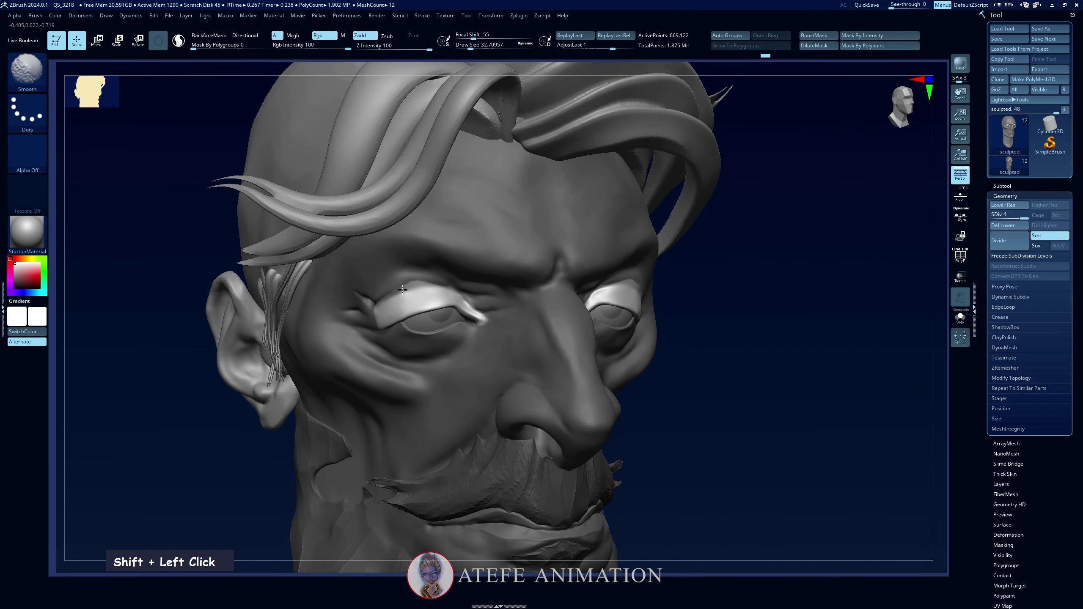
left_click_drag(402, 289, 391, 297, "shift")
left_click_drag(725, 348, 674, 361)
left_click_drag(341, 306, 414, 315, "shift")
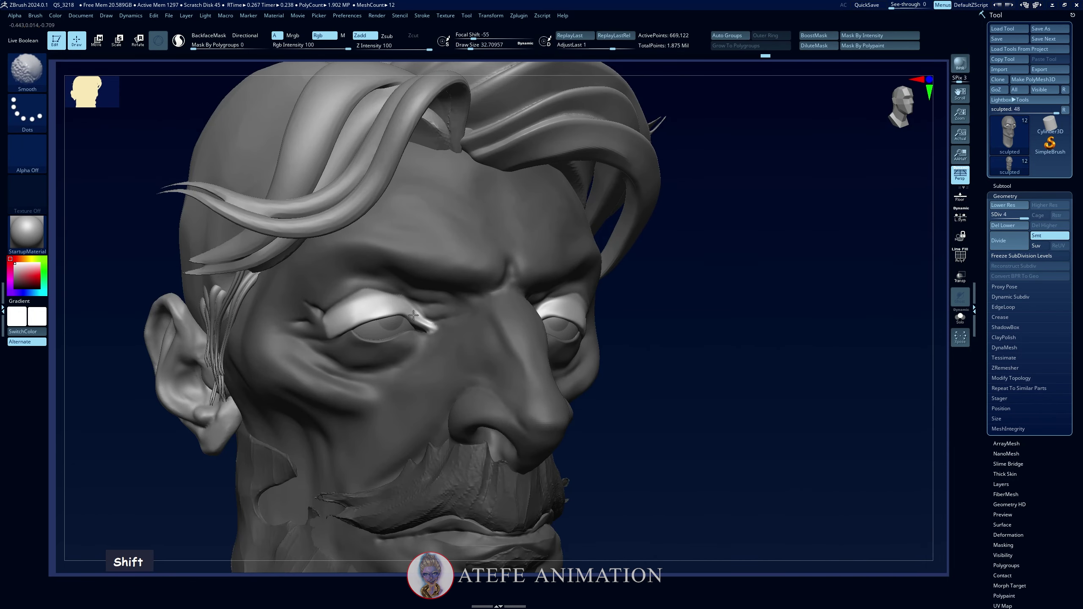
Switch to DamStandard for the upper eyelids and remove the red crease marks from the reference painting
key("b")
key("d")
key("s")
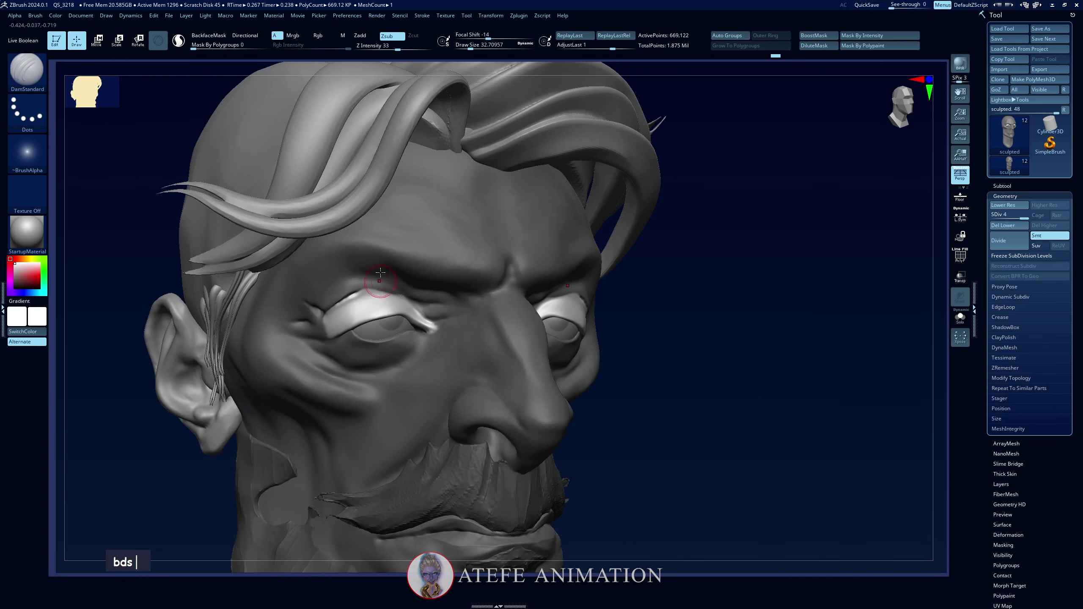
left_click_drag(673, 350, 550, 340)
mouse_move(258, 311)
left_mouse_down()
mouse_move(401, 293)
mouse_move(420, 307)
left_mouse_up()
key("alt+Tab")
key("ctrl+z")
key("ctrl+z")
key("ctrl+z")
key("ctrl+z")
key("alt+Tab")
Try reworking the upper eyelid and its outer corner with DamStandard from the side, and undo the strokes
left_click_drag(205, 320, 362, 324)
left_click_drag(320, 315, 327, 345)
key("ctrl+z")
key("ctrl+z")
key("ctrl+z")
left_click_drag(452, 305, 481, 307)
key("ctrl+z")
Smooth the upper eyelids' outer corners and upper edges, and invert the mask so the lids are protected
left_click_drag(323, 331, 316, 315, "shift")
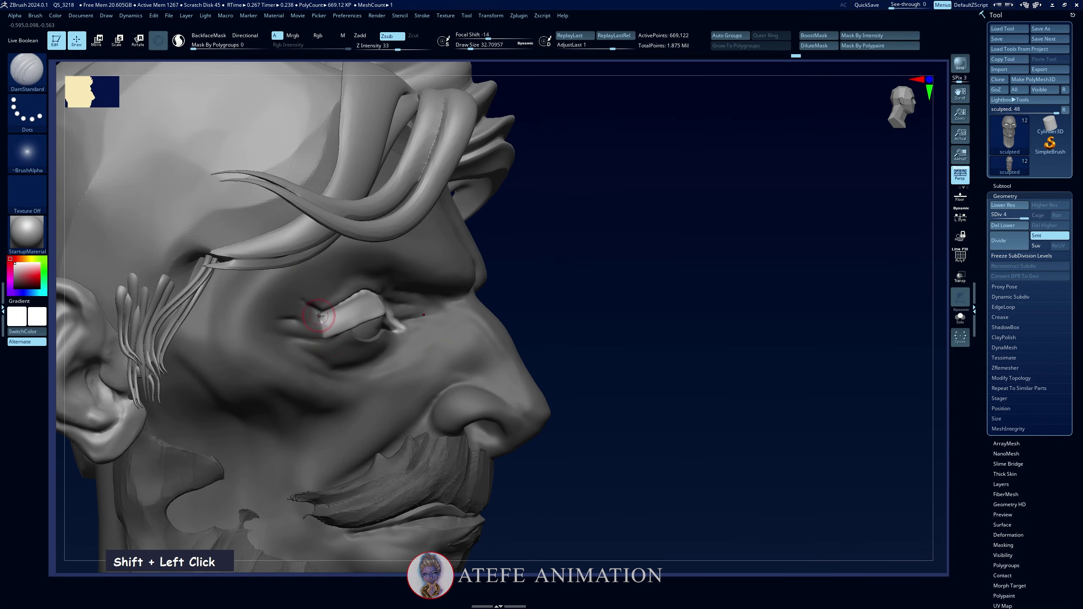
left_click_drag(633, 284, 524, 295)
left_click_drag(327, 324, 360, 298, "shift")
left_click_drag(703, 341, 602, 314)
left_click_drag(239, 384, 337, 390, "shift")
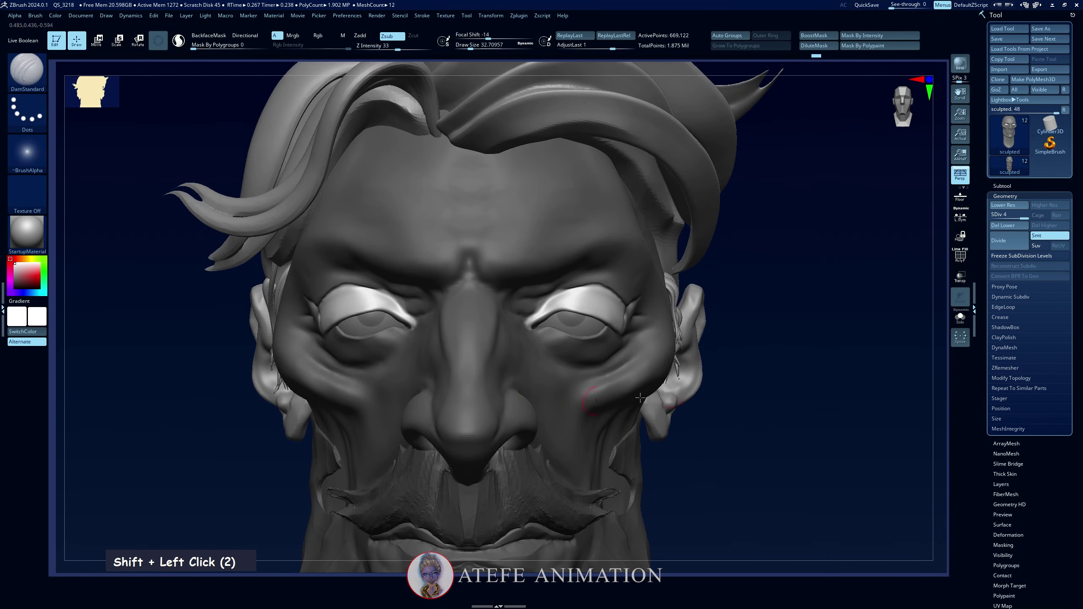
left_click(741, 397, "ctrl")
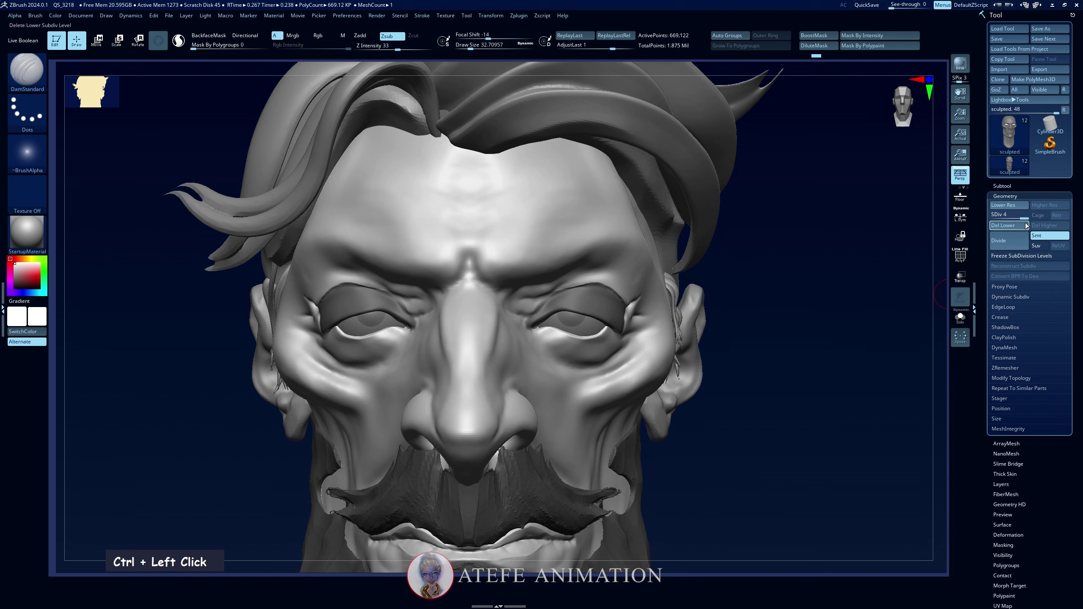
Lower the face mesh to subdivision level 2 and mark the fold above the eyelid on the reference painting
left_click_drag(1011, 216, 1004, 216)
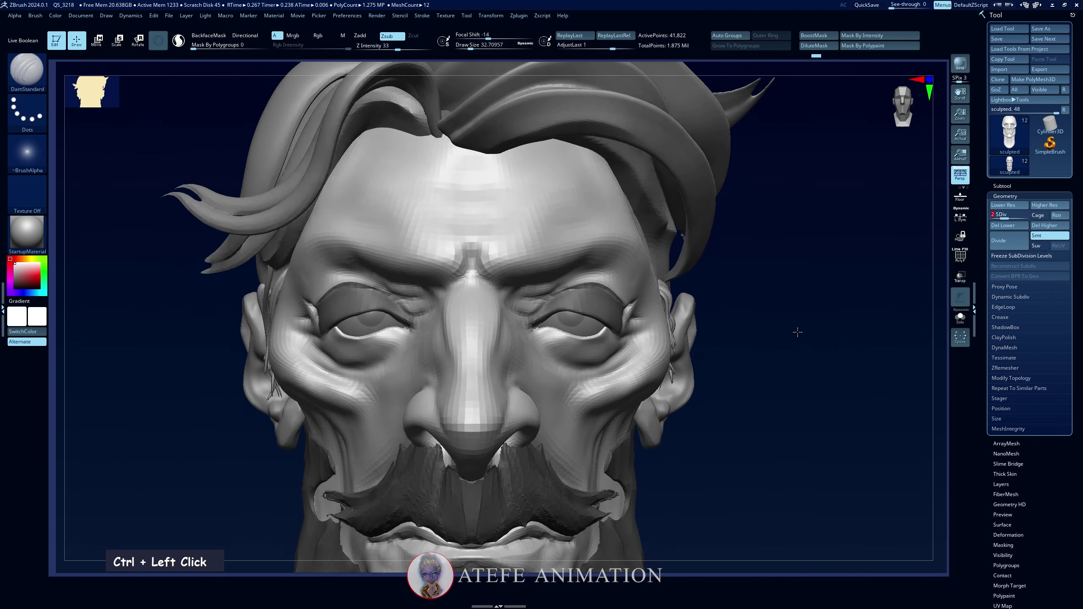
left_click_drag(803, 331, 793, 324, "alt")
key("alt+Tab")
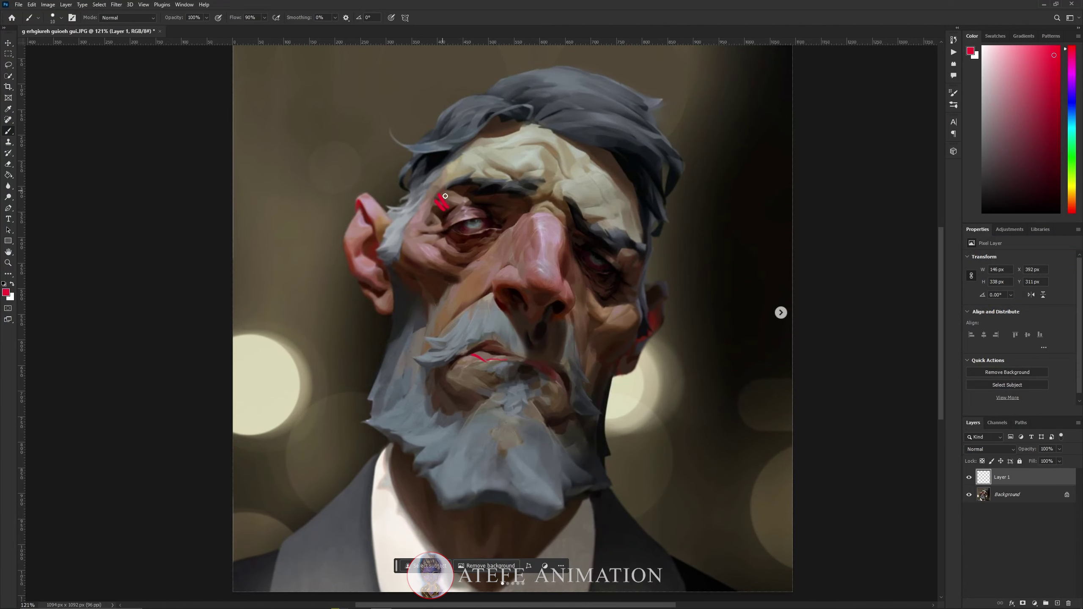
key("alt+Tab")
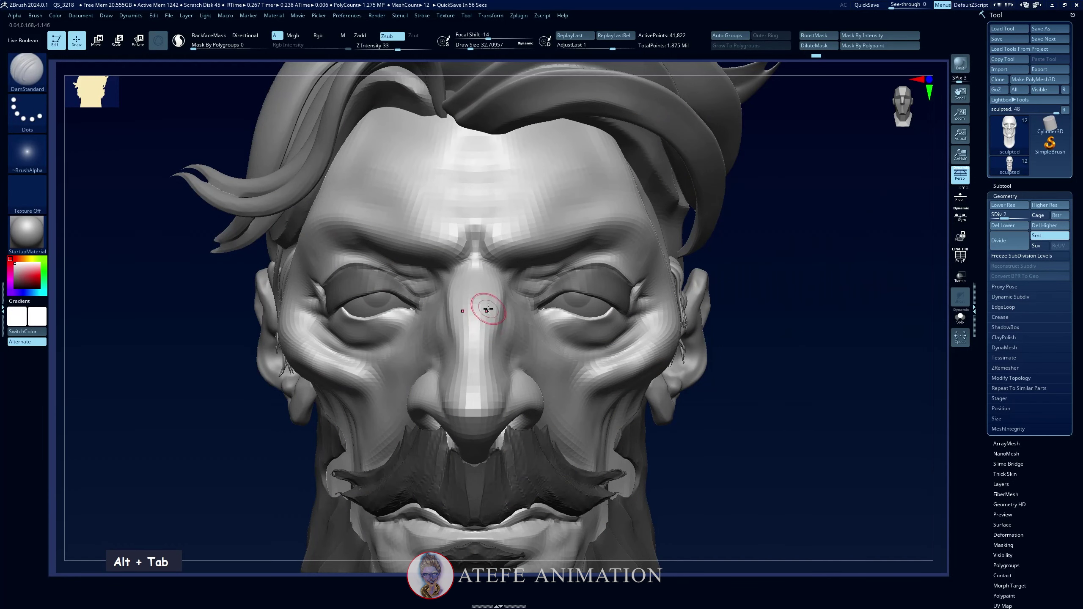
key("b")
key("m")
key("j")
key("space")
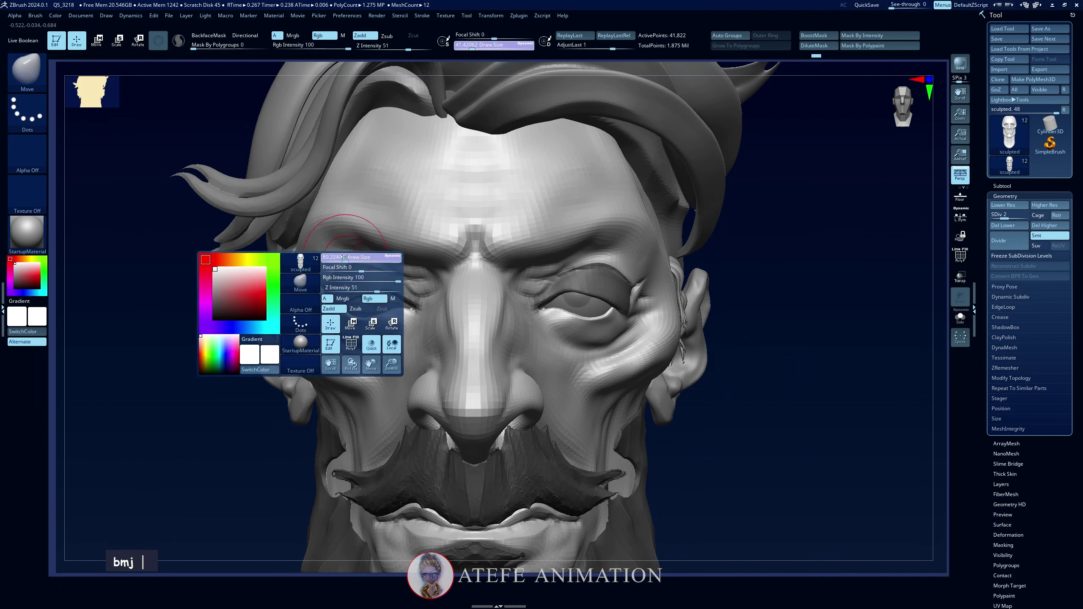
left_click(343, 258, "alt")
Switch to the Inflat brush at a draw size of about 80 and puff out the fold above the masked upper eyelids
key("b")
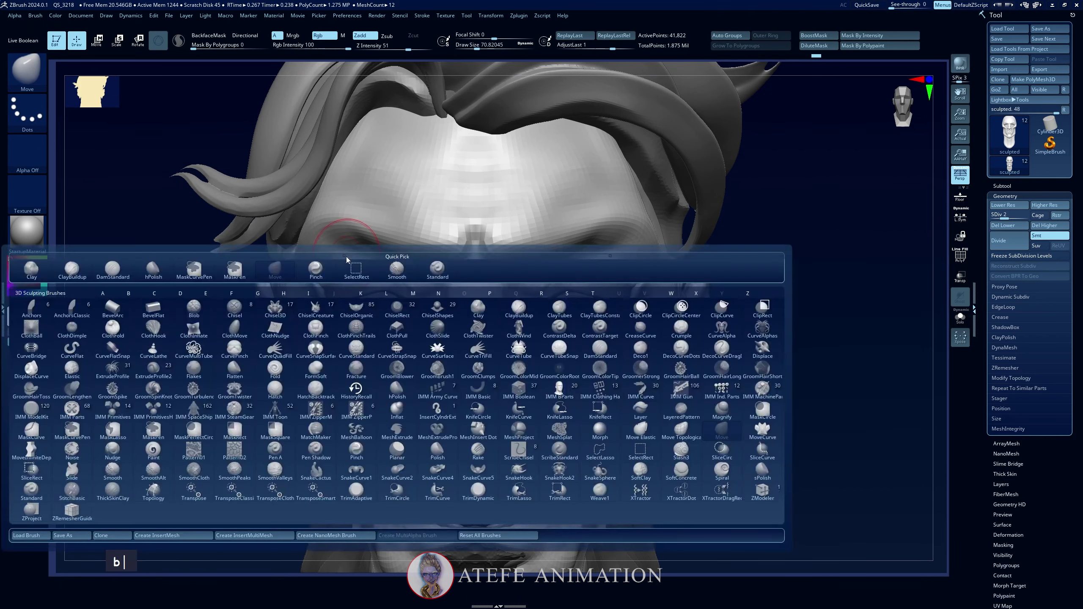
key("i")
key("n")
key("space")
left_click_drag(345, 258, 347, 258)
double_click(334, 268)
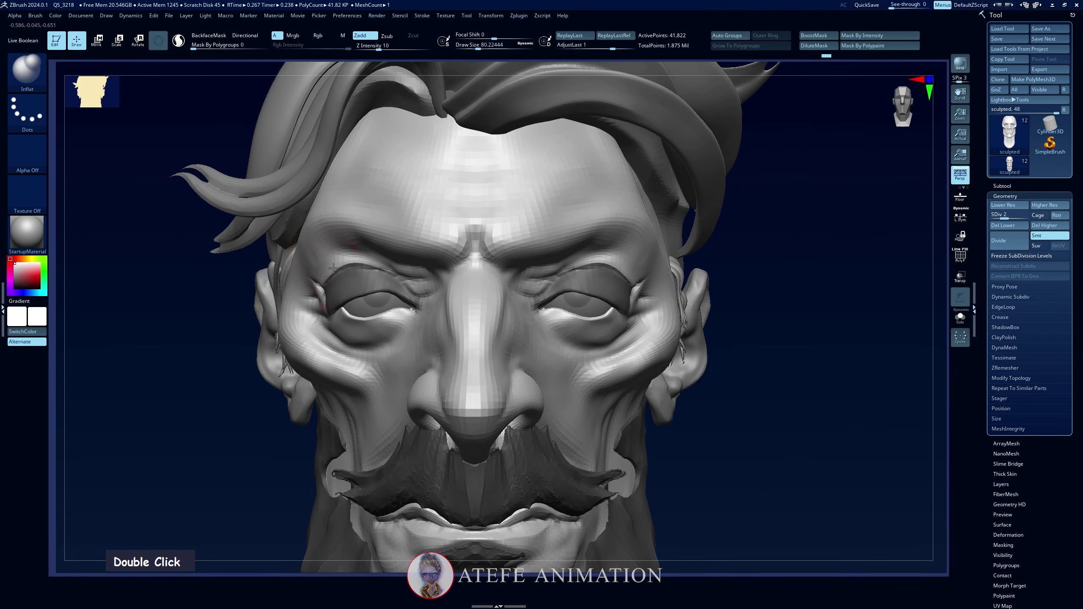
Replace the red marks on the reference painting with an outline around the fold between the eyebrow and upper eyelid
key("alt+Tab")
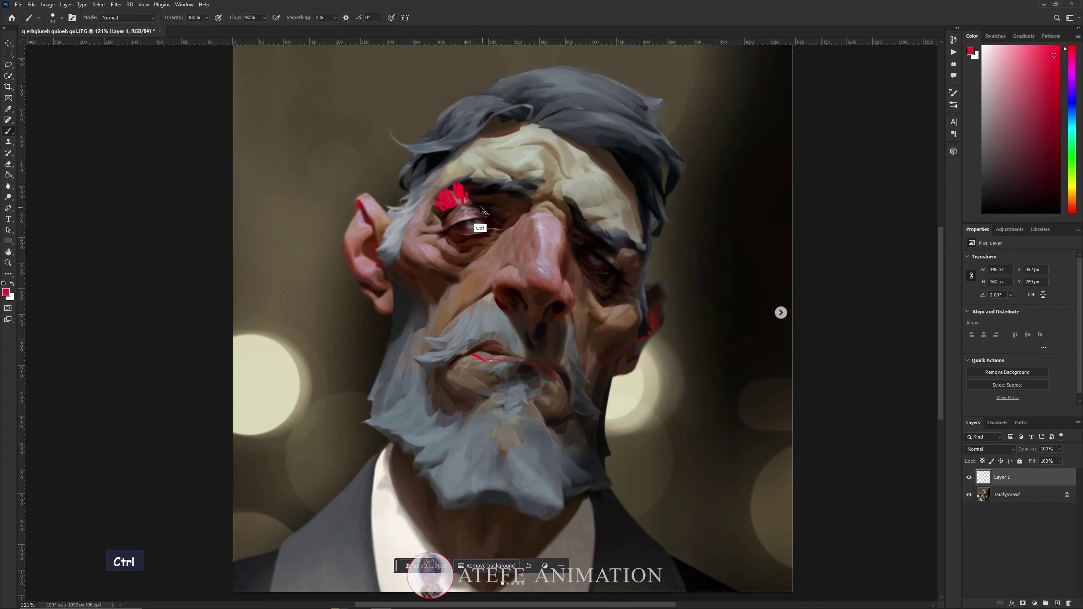
key("ctrl+z")
key("ctrl+z")
key("ctrl+z")
key("ctrl+z")
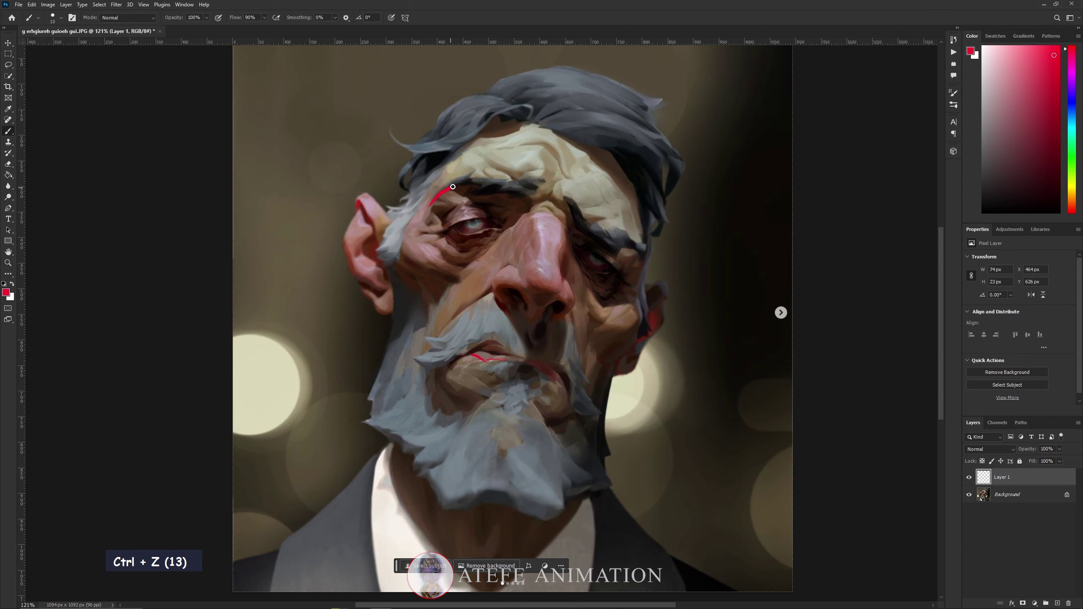
left_click_drag(486, 209, 425, 216)
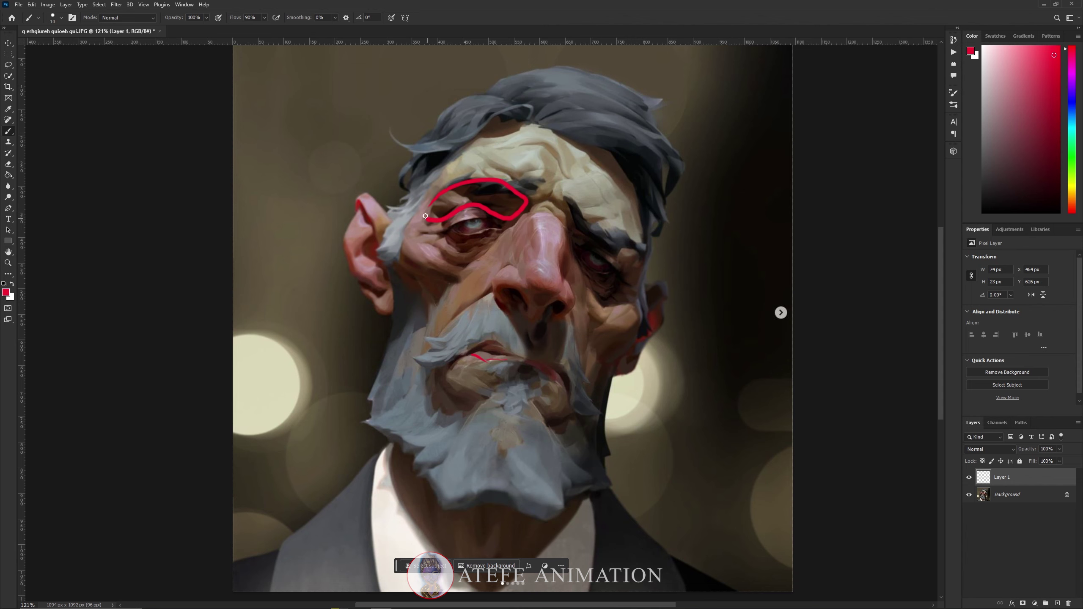
key("alt+Tab")
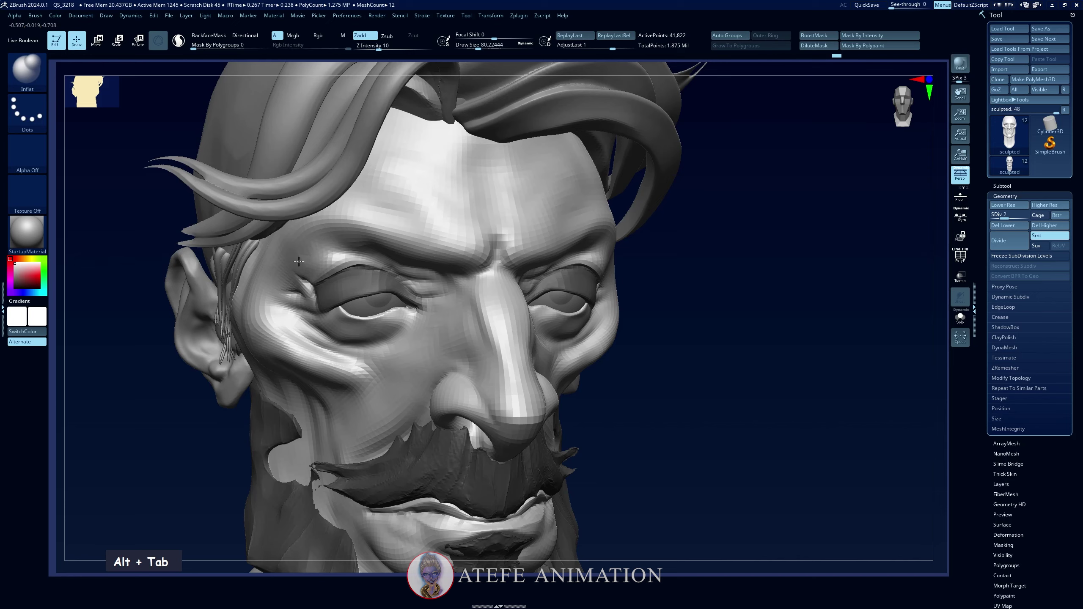
Smooth the skin fold just above the masked upper eyelid at a draw size of about 41
key("space")
mouse_move(699, 294)
left_mouse_down()
mouse_move(663, 291)
mouse_move(733, 286)
left_mouse_up()
left_click_drag(319, 257, 331, 260, "shift")
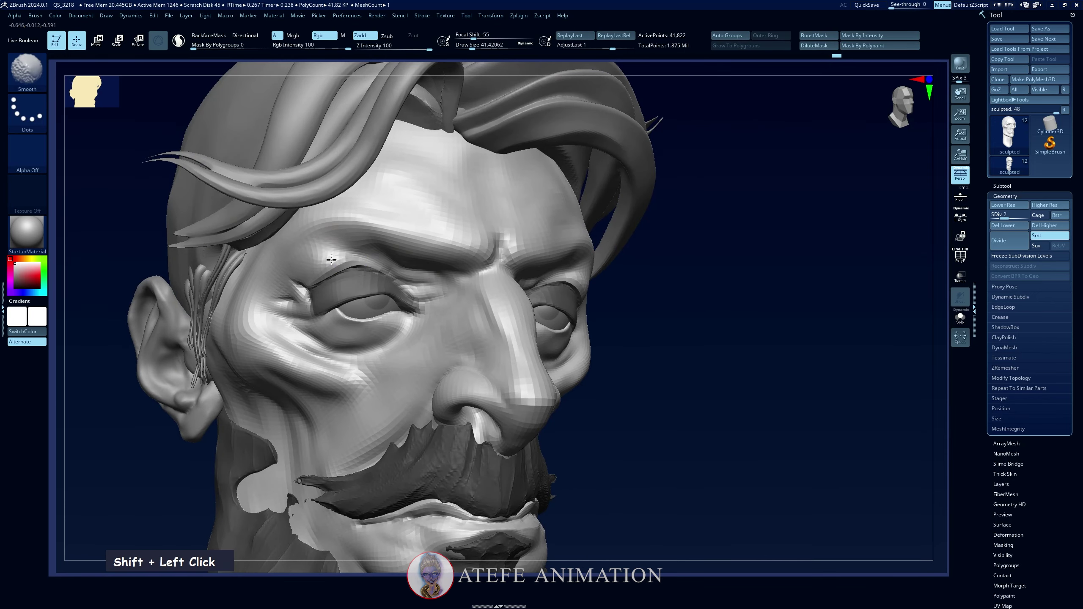
Switch to the Move brush at a draw size of about 90 and reshape the fold above the masked upper eyelids
key("b")
key("m")
key("j")
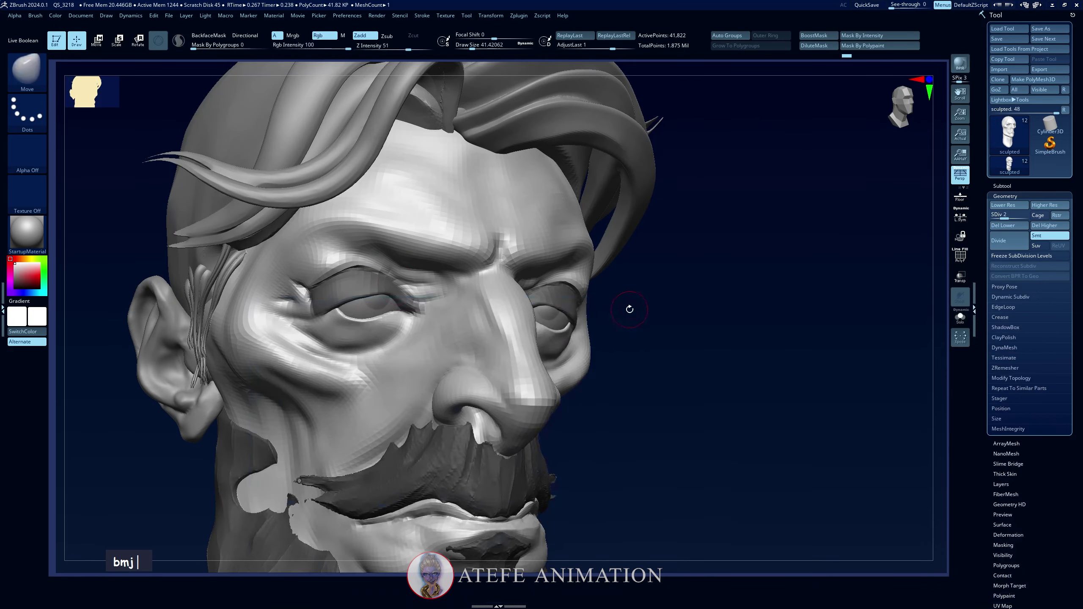
key("space")
left_click_drag(357, 249, 366, 249)
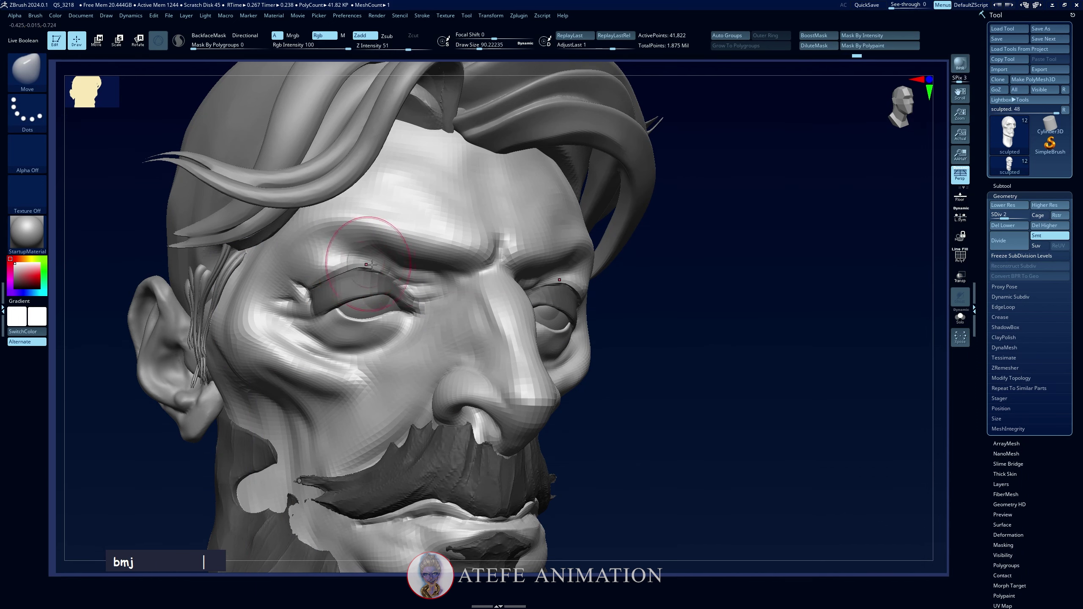
left_click_drag(750, 279, 665, 285)
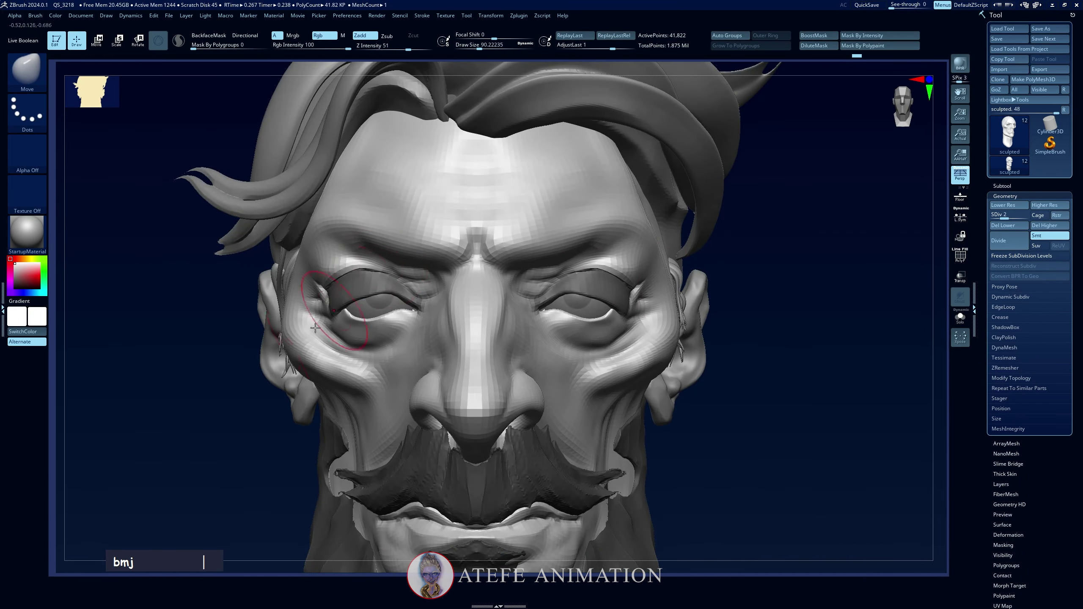
left_click_drag(194, 440, 275, 433)
key("ctrl+z")
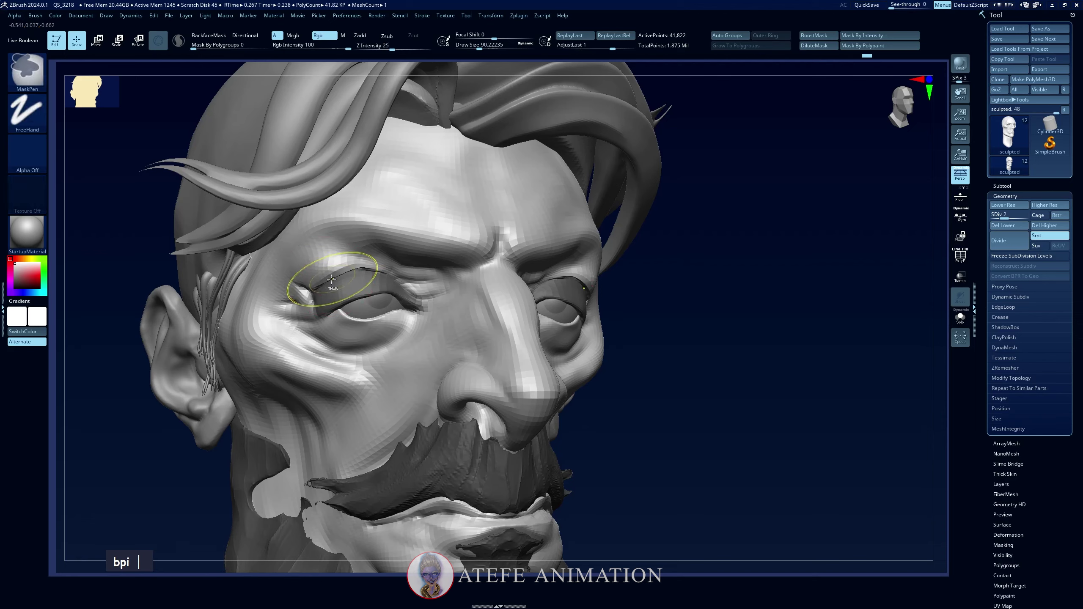
Check the reference painting, try reshaping the eyelid fold at a draw size of about 71, and undo the last three edits
key("space")
left_click_drag(331, 277, 326, 276)
key("alt+Tab")
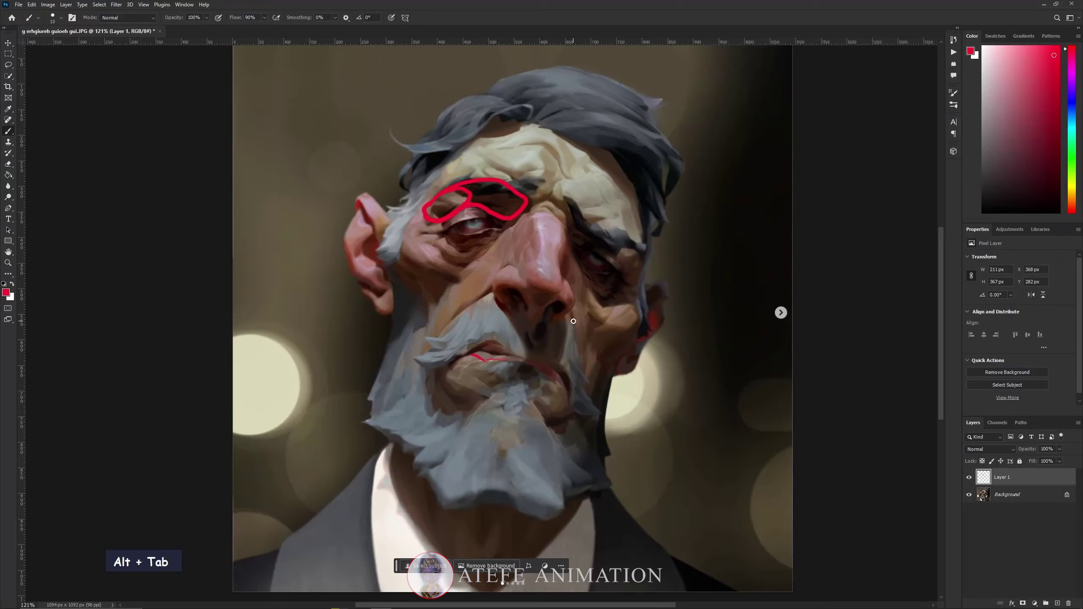
key("alt+Tab")
key("space")
left_click_drag(399, 277, 405, 277)
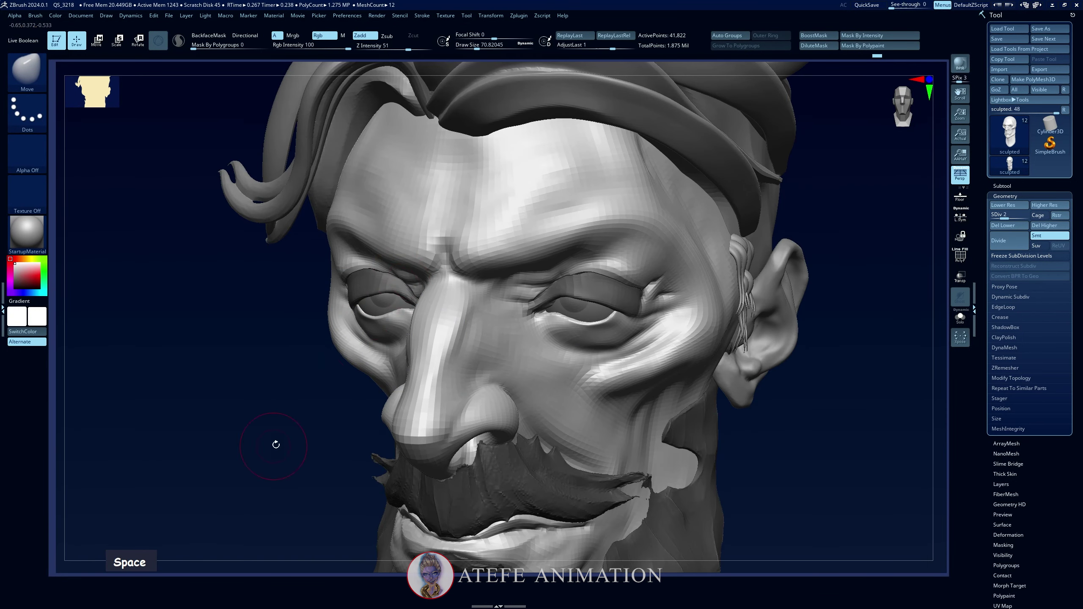
left_click_drag(276, 444, 200, 444, "shift")
key("ctrl+z")
key("ctrl+z")
key("ctrl+z")
Touch up the mask along the upper eyelid toward its inner corner with the draw size reduced to about 29
key("slash")
left_click_drag(701, 285, 661, 292)
key("space")
left_click_drag(362, 358, 356, 357)
left_click_drag(420, 306, 363, 305, "ctrl")
left_click_drag(667, 288, 709, 273)
key("slash")
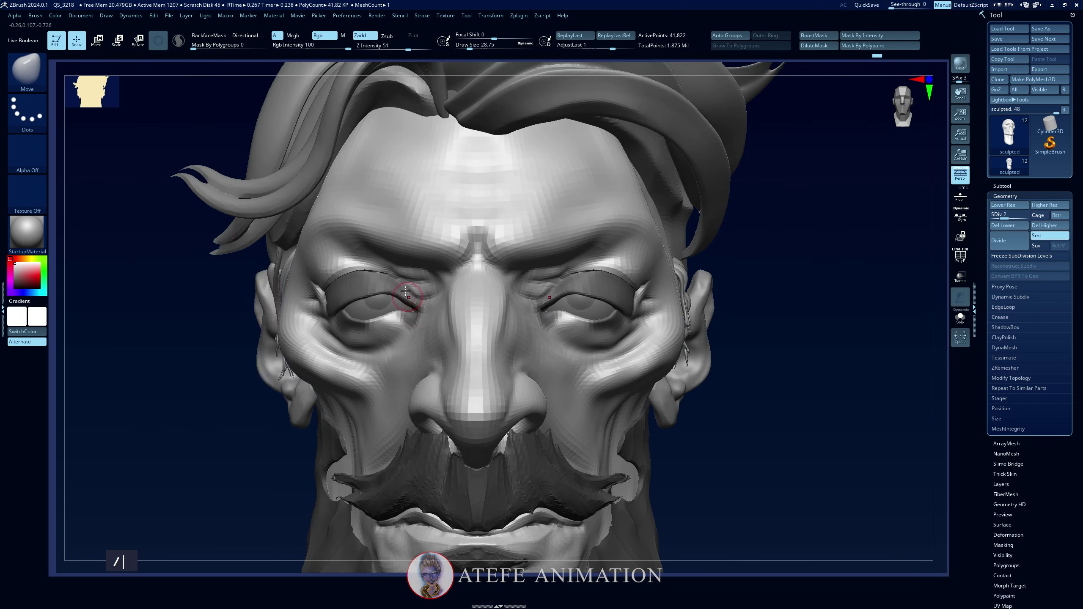
Adjust the skin at the upper eyelid's inner corner with the Move brush at a draw size of about 56
key("space")
mouse_move(403, 265)
left_mouse_down()
mouse_move(414, 265)
mouse_move(396, 285)
left_mouse_up()
key("b")
key("m")
key("v")
key("space")
left_click_drag(401, 289, 399, 293, "alt")
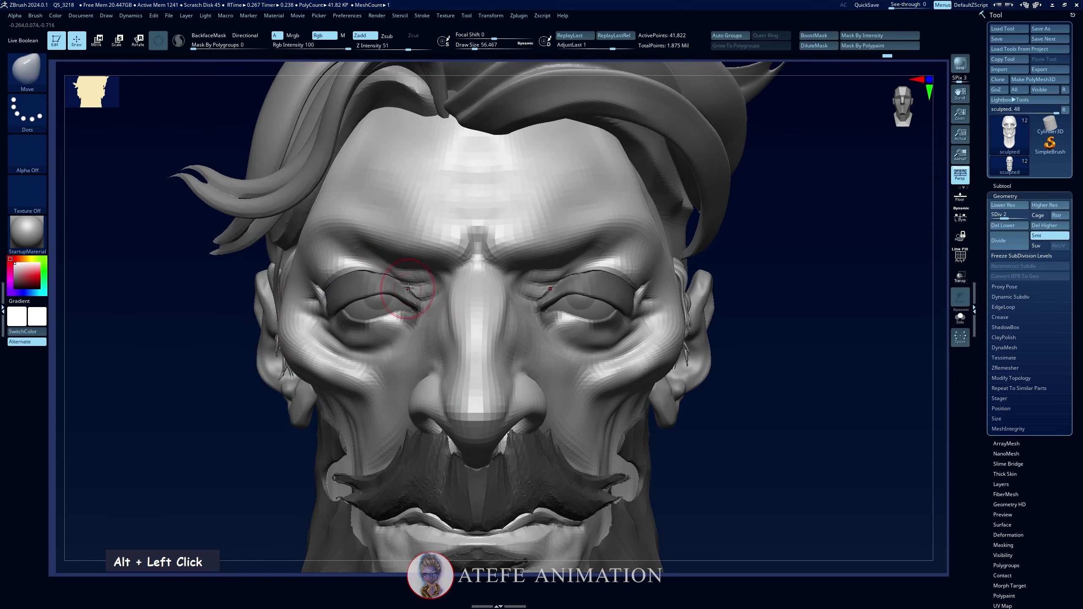
left_click_drag(752, 273, 740, 290, "shift")
Compare with the reference painting and push the fold over the outer eyelid into shape at a draw size of about 87
key("alt+Tab")
key("alt+Tab")
right_click_drag(219, 391, 281, 337)
key("space")
key("ctrl+z")
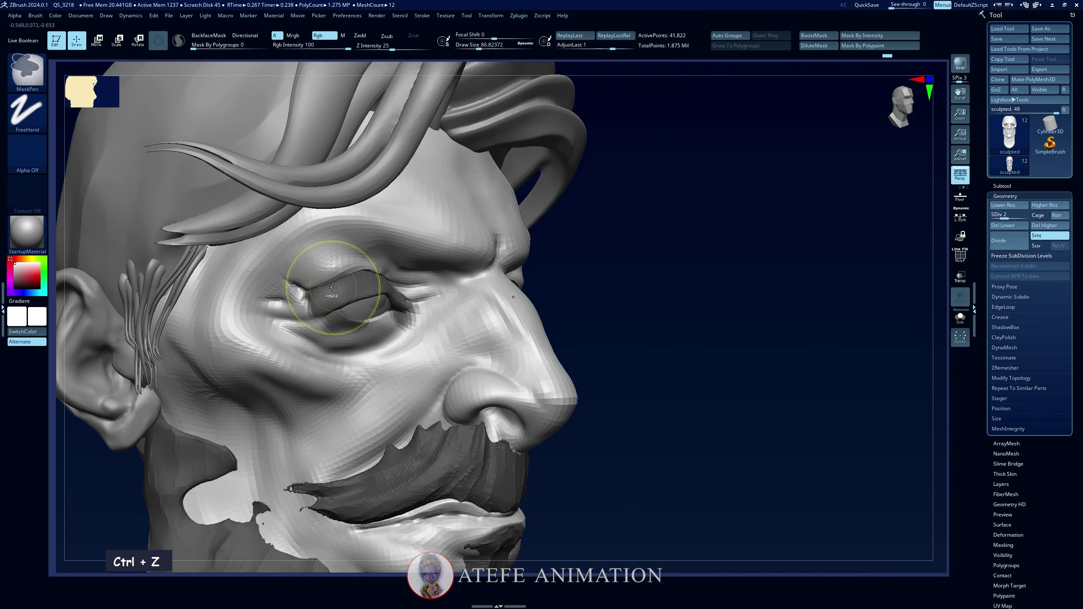
key("space")
right_click_drag(350, 293, 333, 277)
left_click_drag(356, 271, 377, 283)
Try moving the inner part of the eyelid fold at draw sizes of about 59 and 74
key("space")
left_click_drag(747, 367, 724, 366)
left_click(396, 279, "alt")
left_click(396, 278, "alt")
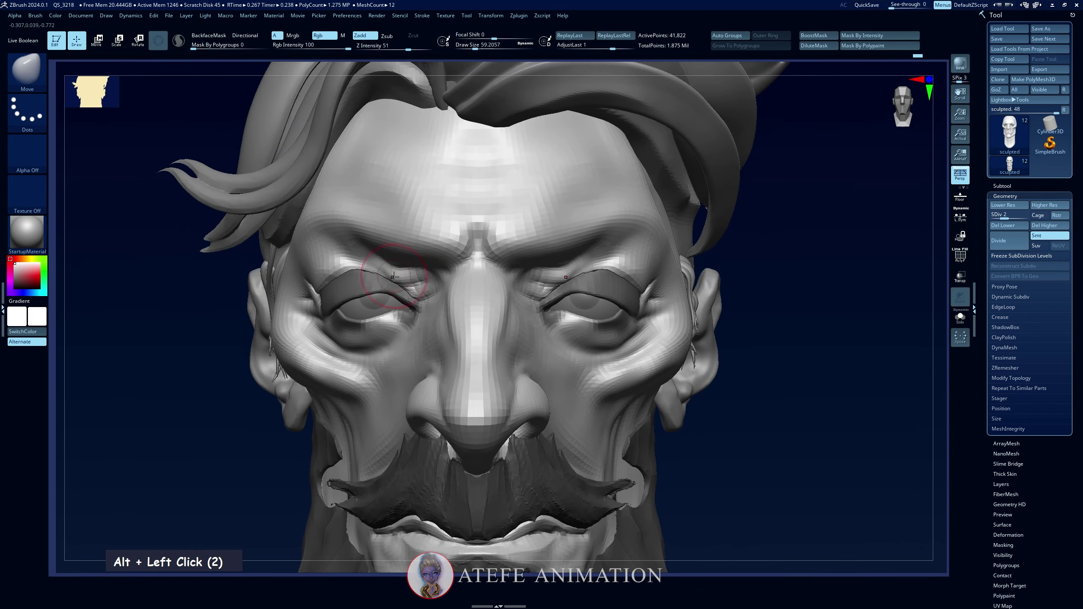
left_click_drag(756, 304, 780, 241, "alt")
mouse_move(707, 290)
left_mouse_down()
mouse_move(783, 257)
mouse_move(835, 290)
left_mouse_up()
key("space")
left_click_drag(418, 212, 421, 204)
left_click_drag(733, 217, 578, 214)
Undo the last seven edits around the eyelid fold
key("ctrl+z")
key("ctrl+z")
key("ctrl+z")
key("ctrl+z")
key("ctrl+z")
key("ctrl+z")
key("ctrl+z")
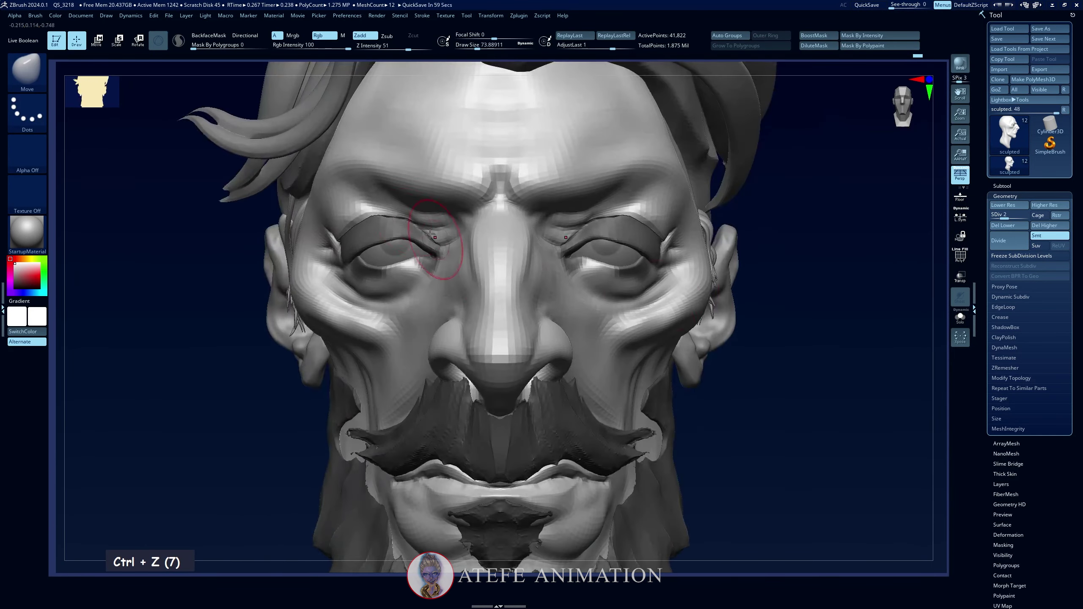
Nudge the fold directly above the masked upper eyelid with the Move brush, ending at a draw size of about 49
left_click_drag(408, 214, 405, 218)
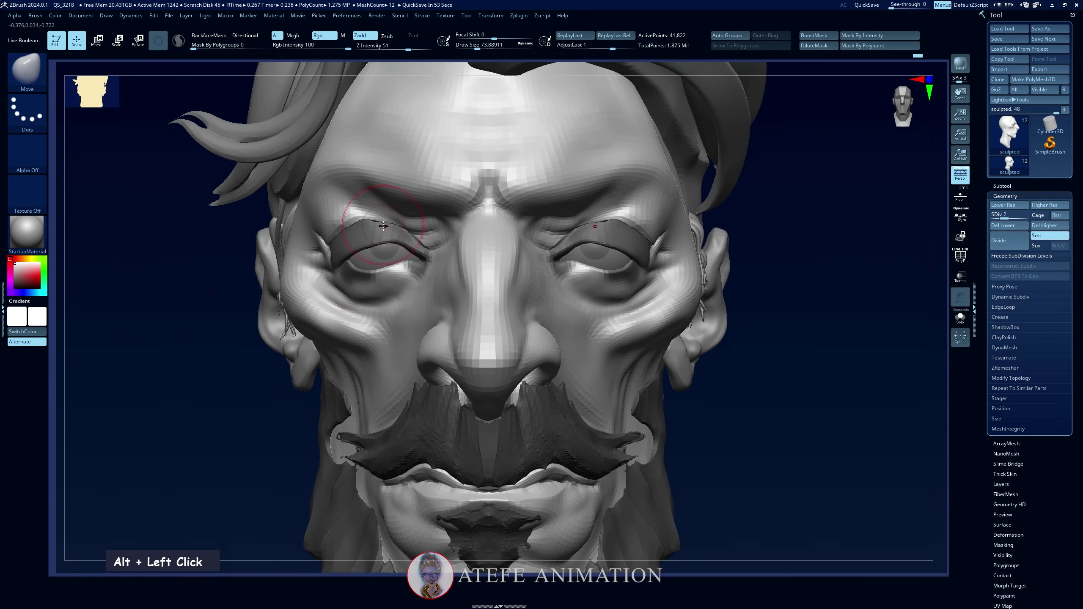
key("space")
key("space")
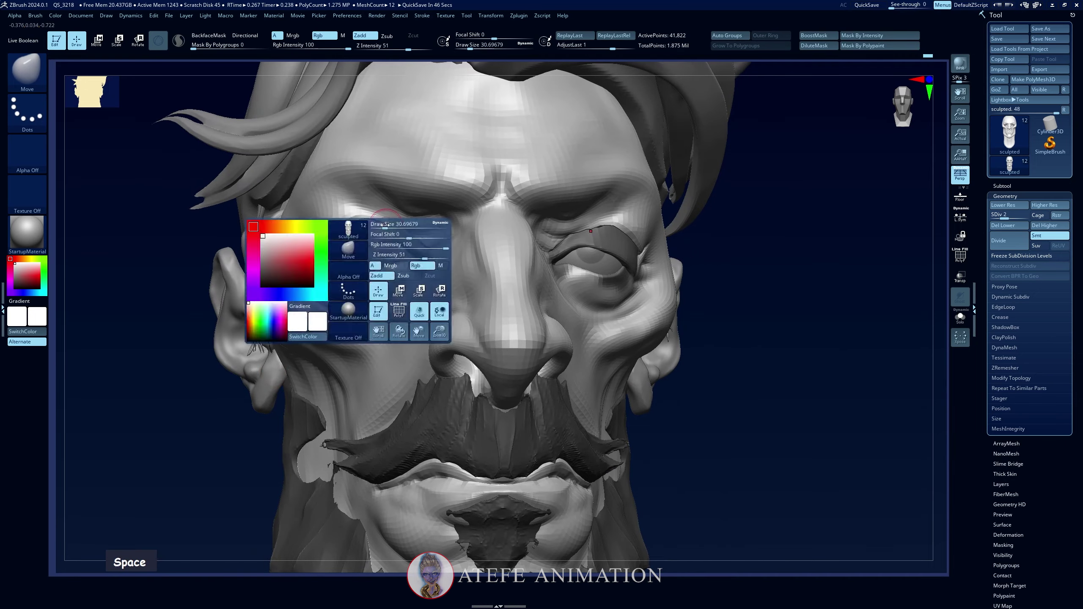
key("ctrl+z")
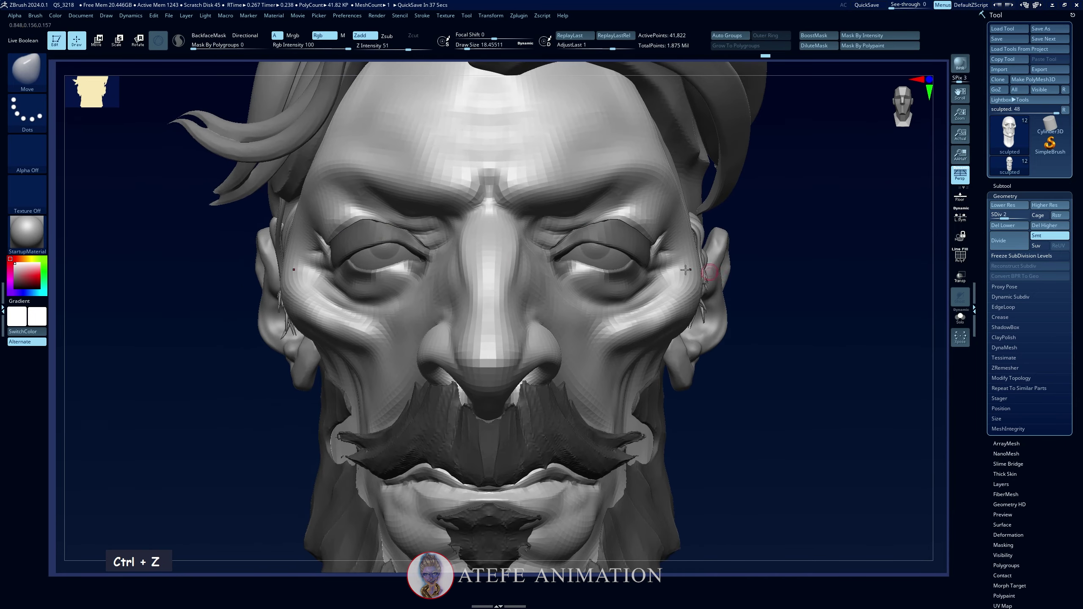
key("space")
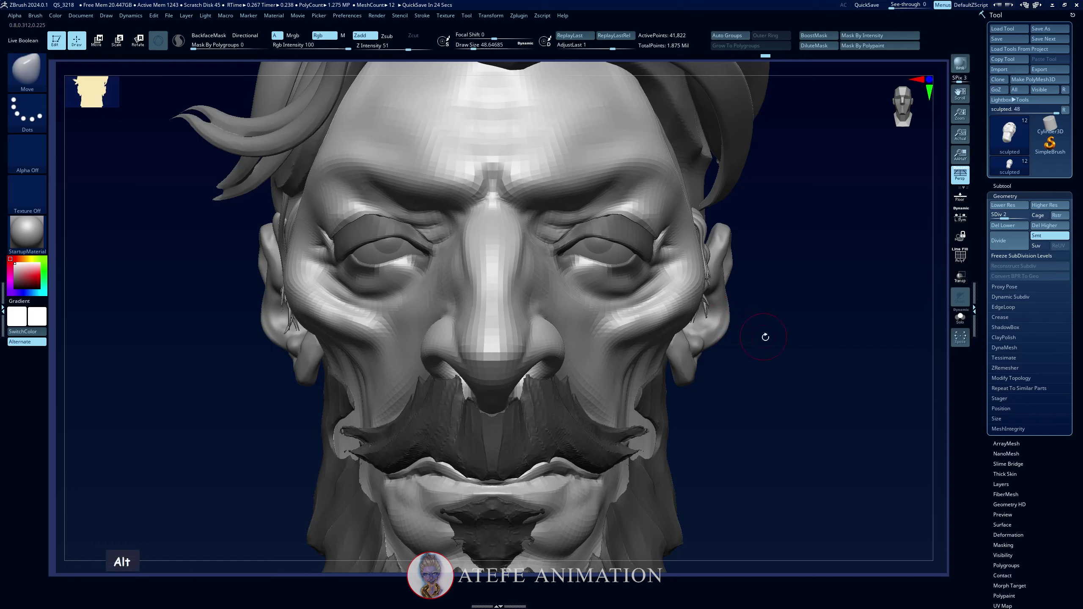
left_click_drag(920, 248, 904, 237, "alt")
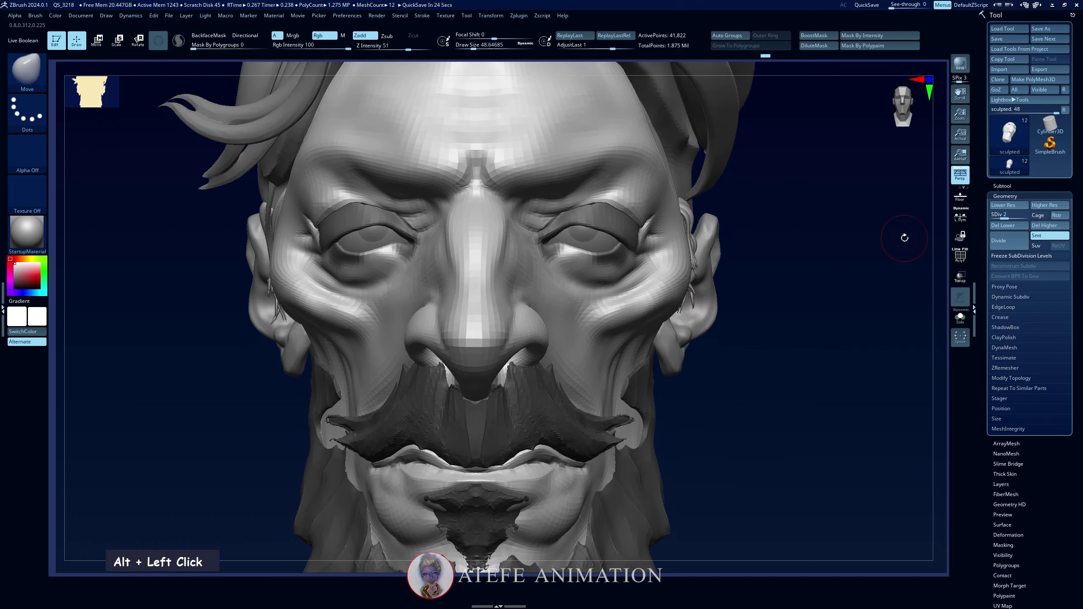
Raise the face mesh to subdivision level 4 and compare the eyelids with the reference painting
left_click(1021, 215)
left_click_drag(781, 325, 775, 341)
left_click_drag(771, 358, 781, 388, "ctrl")
key("ctrl+z")
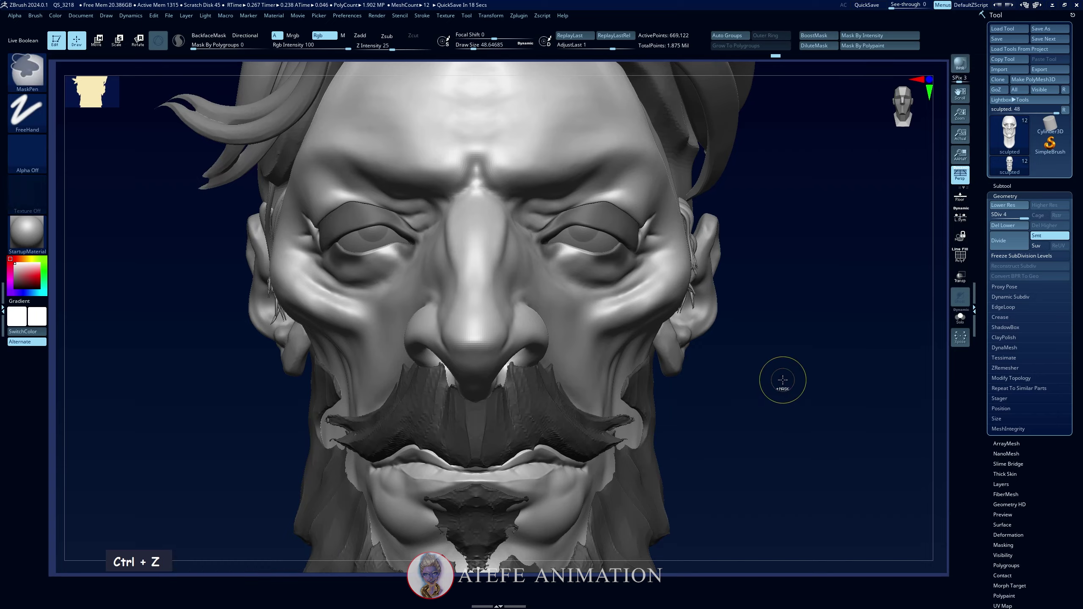
key("alt+Tab")
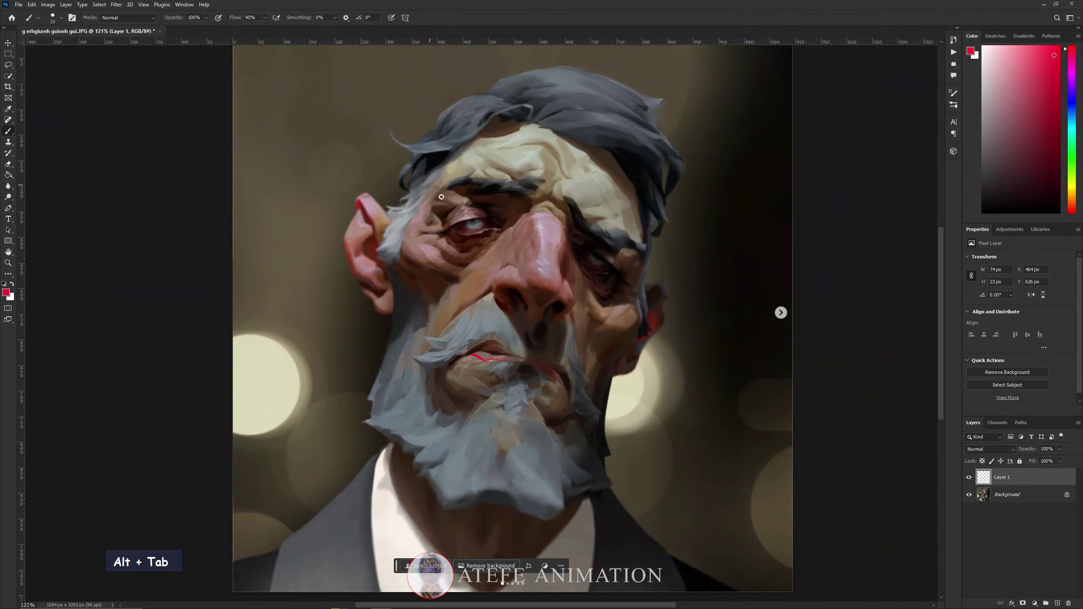
key("alt+Tab")
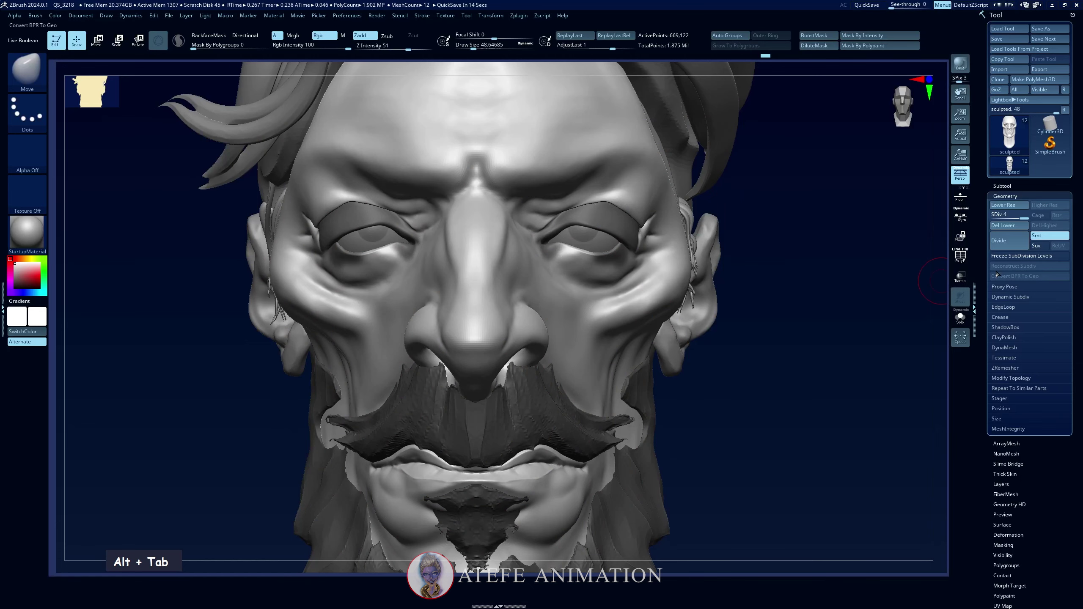
Lower the face mesh to subdivision level 2 and try a crease near the outer end of the brow
left_click(1007, 216)
mouse_move(177, 330)
left_mouse_down("alt")
mouse_move(153, 394)
mouse_move(168, 383)
left_mouse_up("alt")
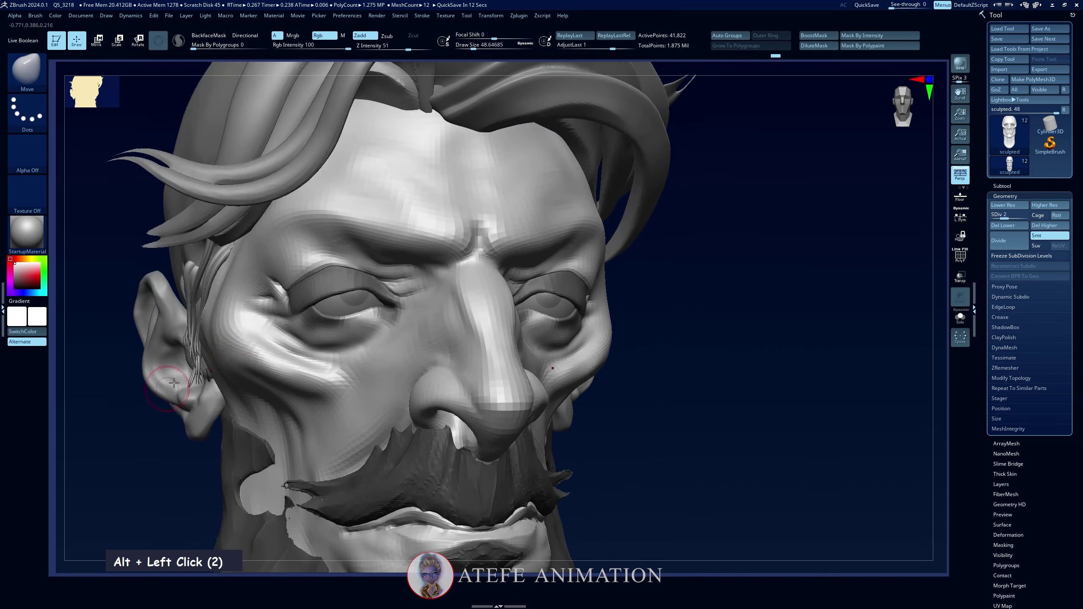
key("b")
key("alt+Tab")
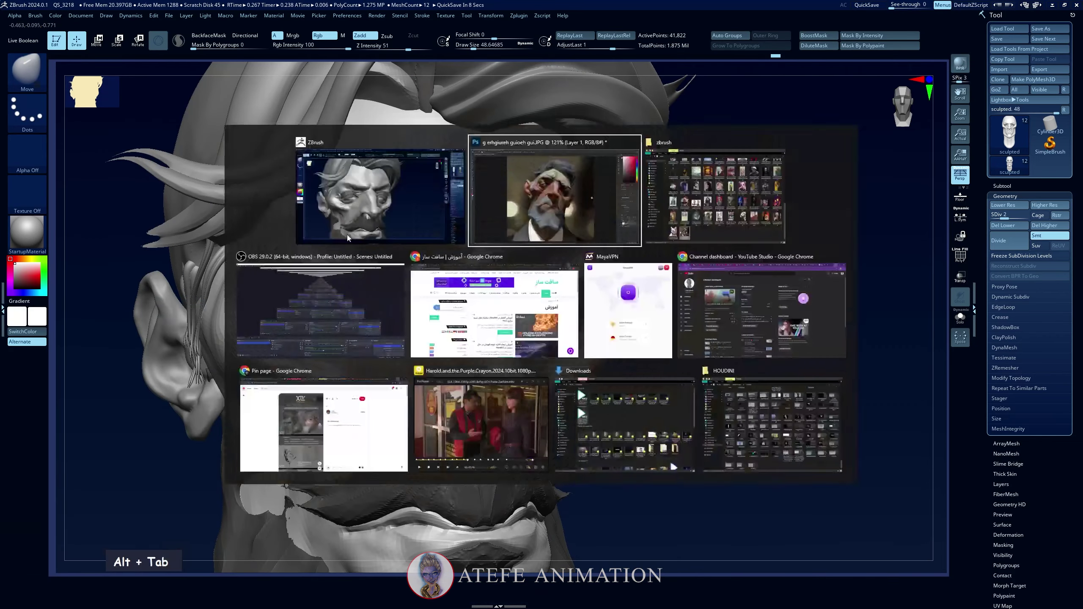
key("alt+Tab")
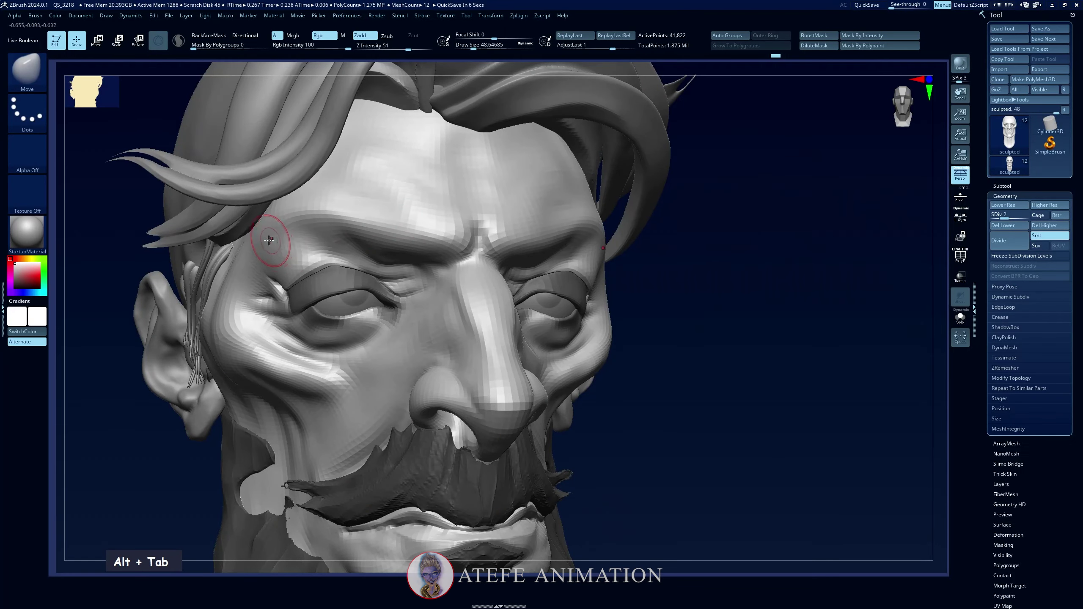
key("b")
left_click(275, 263)
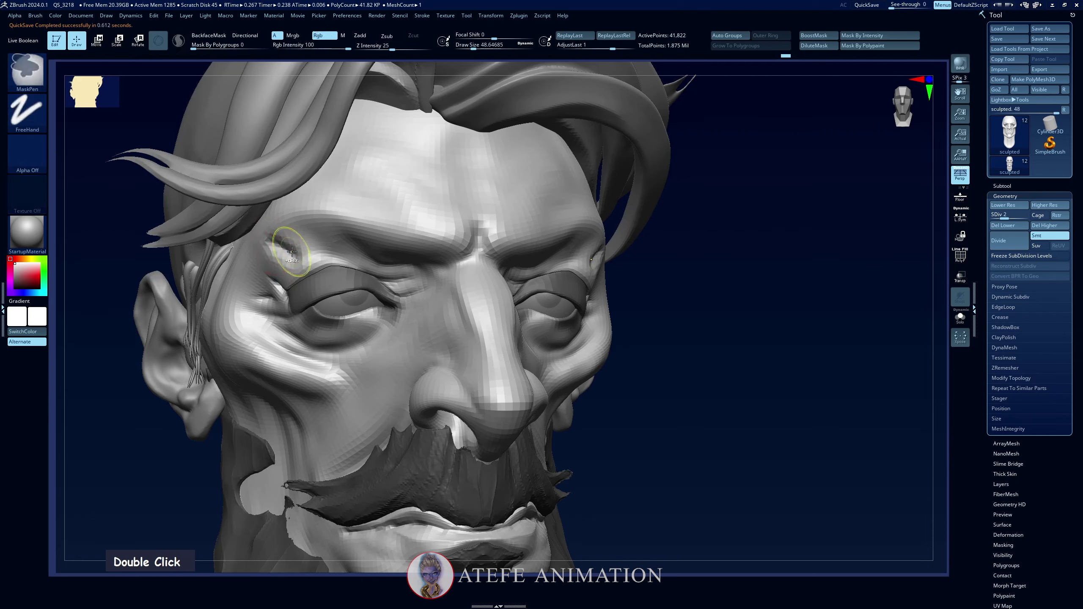
key("ctrl+z")
Carve a crease near the brow's outer end with the DamStandard brush at subdivision level 3, draw size about 33, checking the painting
key("d")
mouse_move(290, 257)
right_mouse_down()
mouse_move(197, 252)
mouse_move(285, 241)
right_mouse_up()
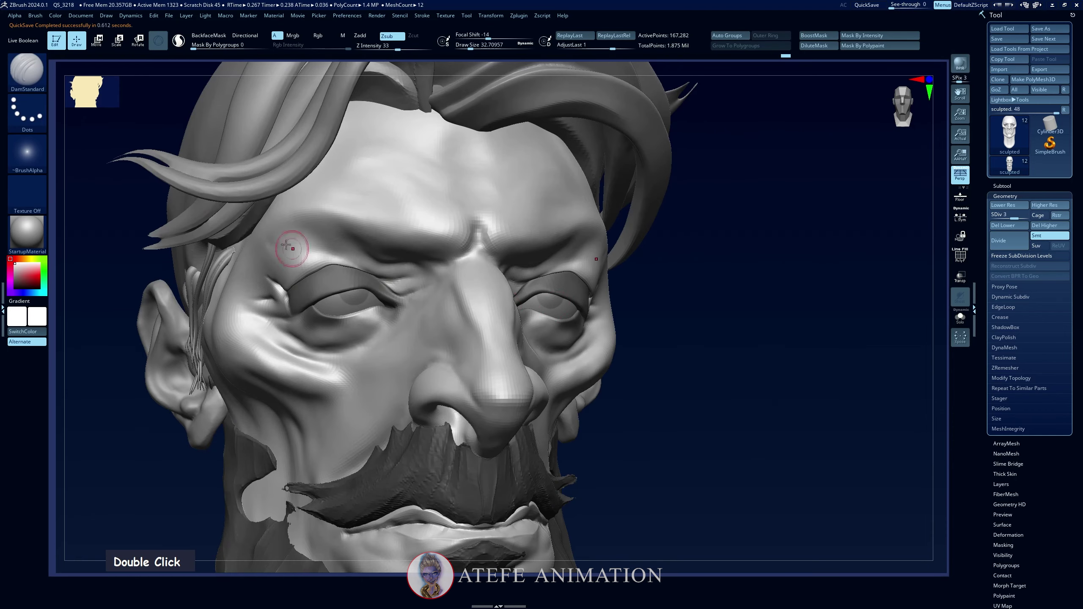
left_click_drag(271, 243, 288, 256)
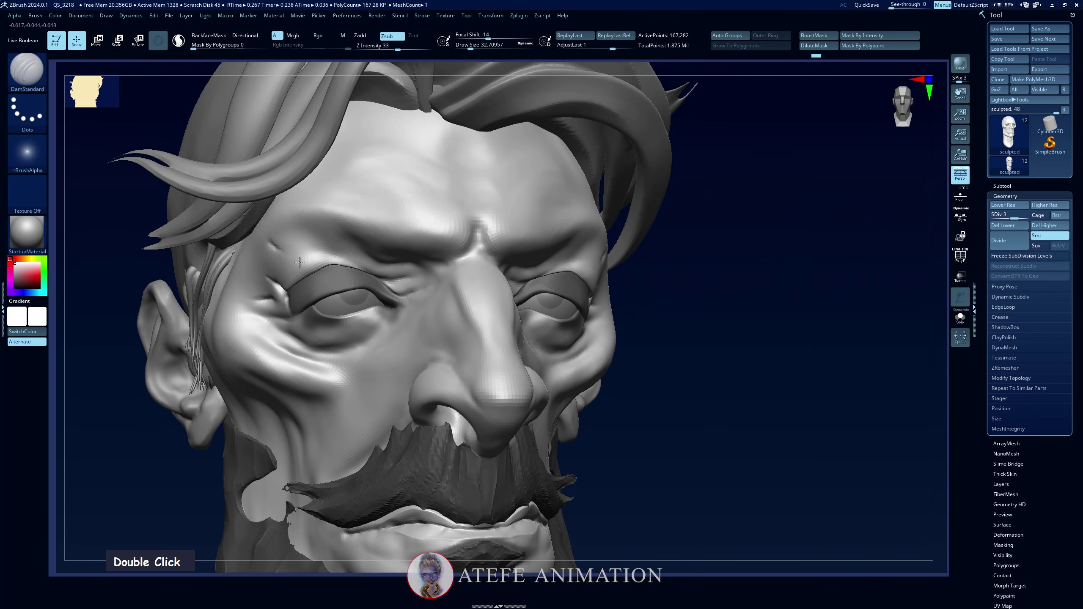
key("alt+Tab")
key("alt+Tab")
key("alt+Tab")
key("alt+Tab")
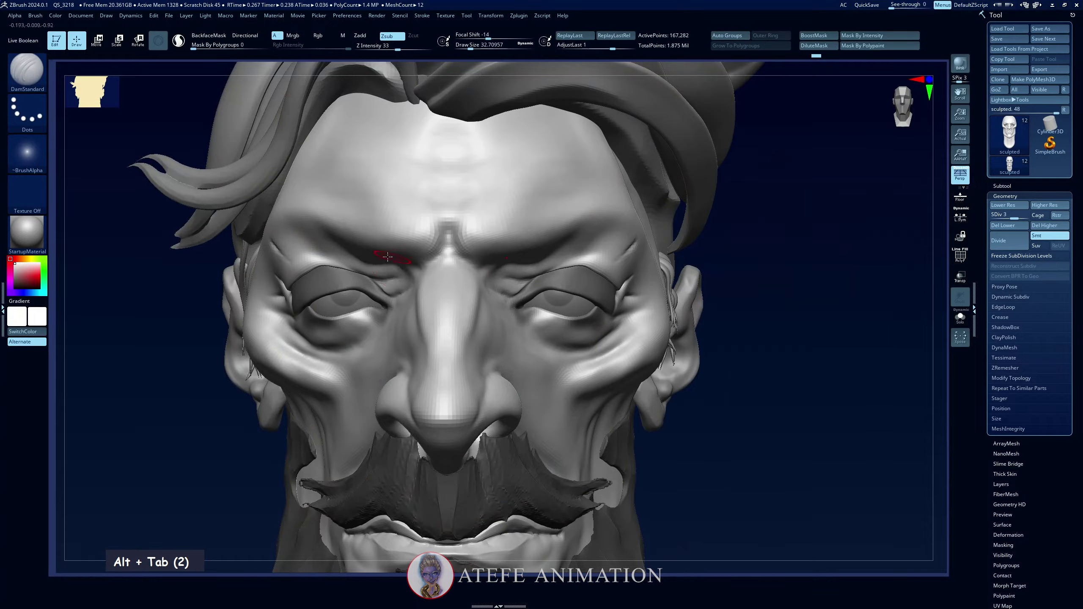
Compare with the reference painting and carve the crease between the upper eyelid and the fold with the DamStandard brush
left_click_drag(724, 426, 754, 362, "alt")
left_click_drag(179, 410, 253, 514)
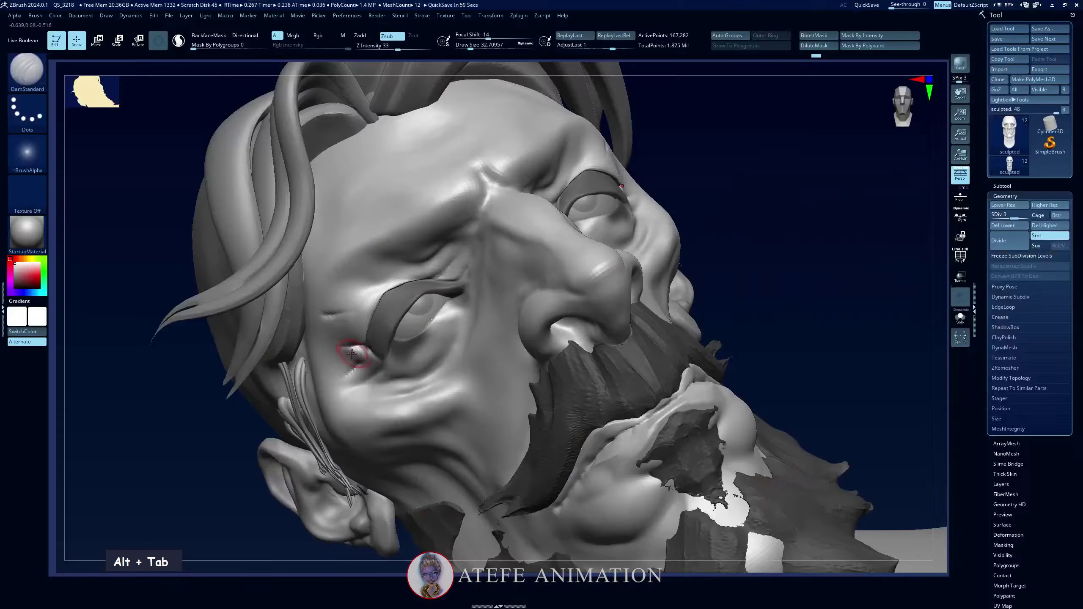
key("alt+Tab")
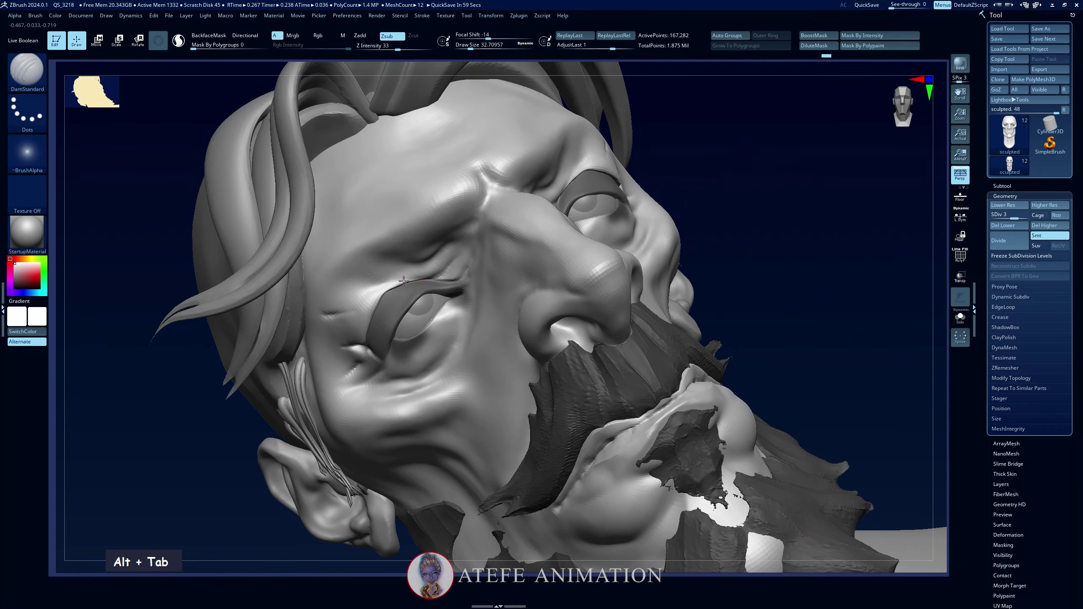
key("alt+Tab")
key("alt+Tab")
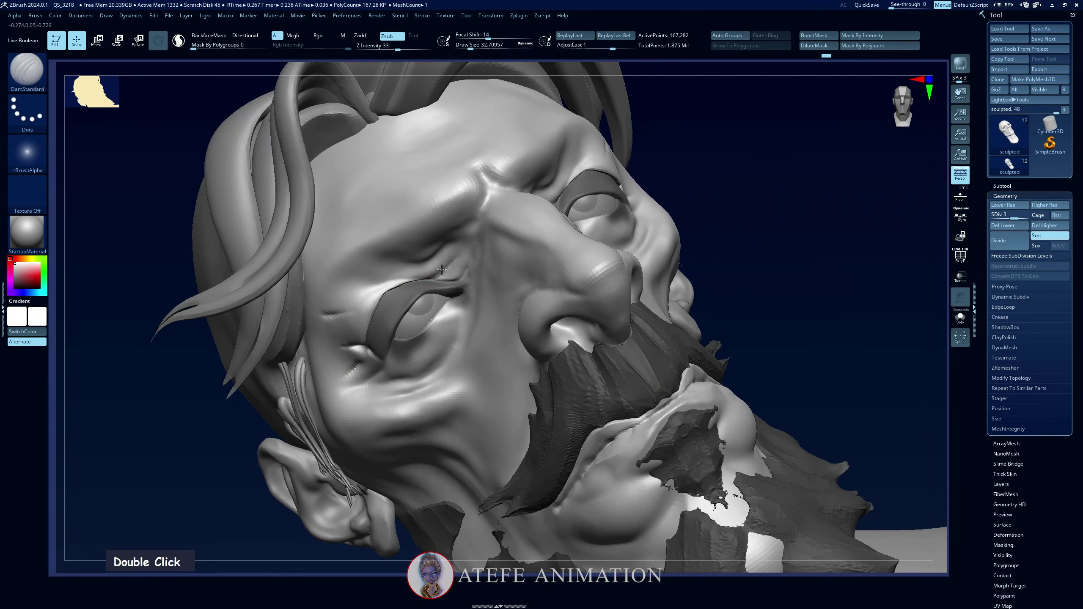
double_click(391, 280)
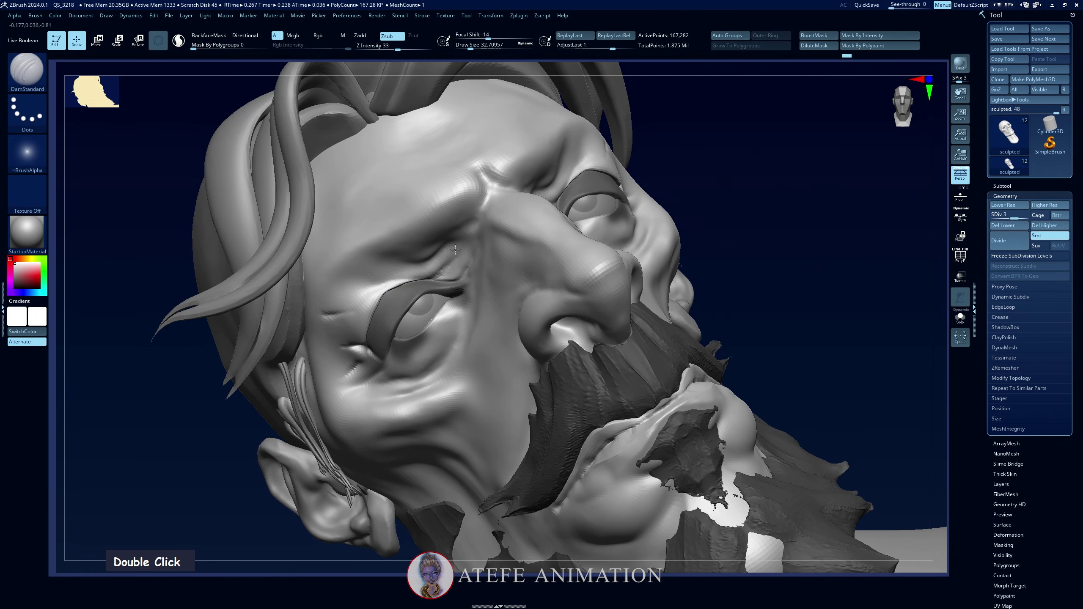
Try to puff out the skin fold above the inner eye corner with the Inflat brush at a draw size of about 37
key("b")
key("i")
key("n")
key("space")
left_click(426, 290, "ctrl")
key("space")
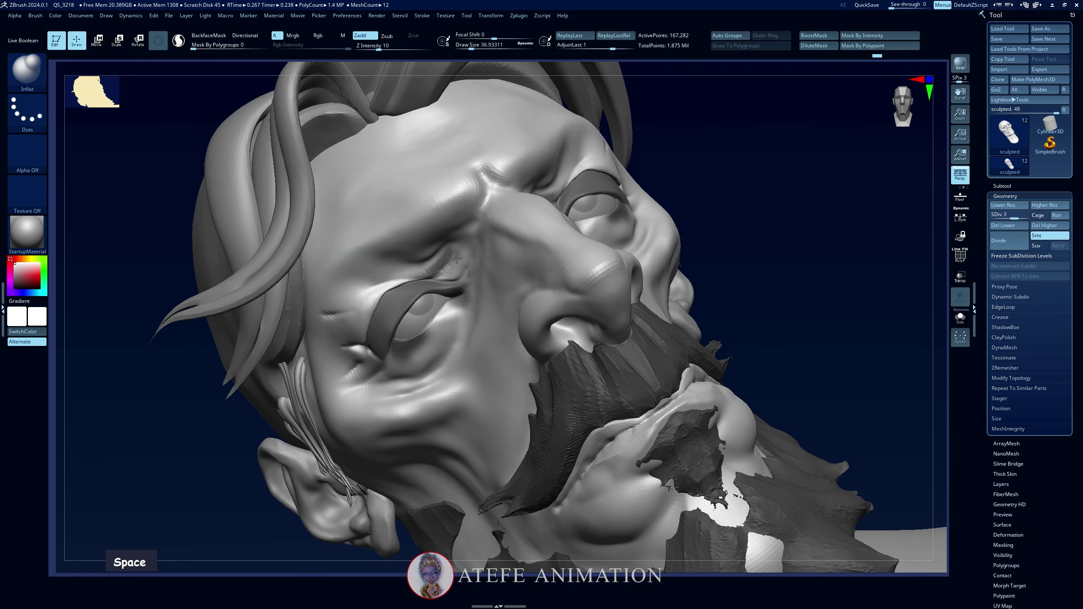
key("ctrl+z")
Try isolating the small fold above the inner eye corner with an inverted mask, smoothing it, and clearing the mask
key("space")
left_click(471, 259, "ctrl")
left_click(470, 258, "ctrl+alt")
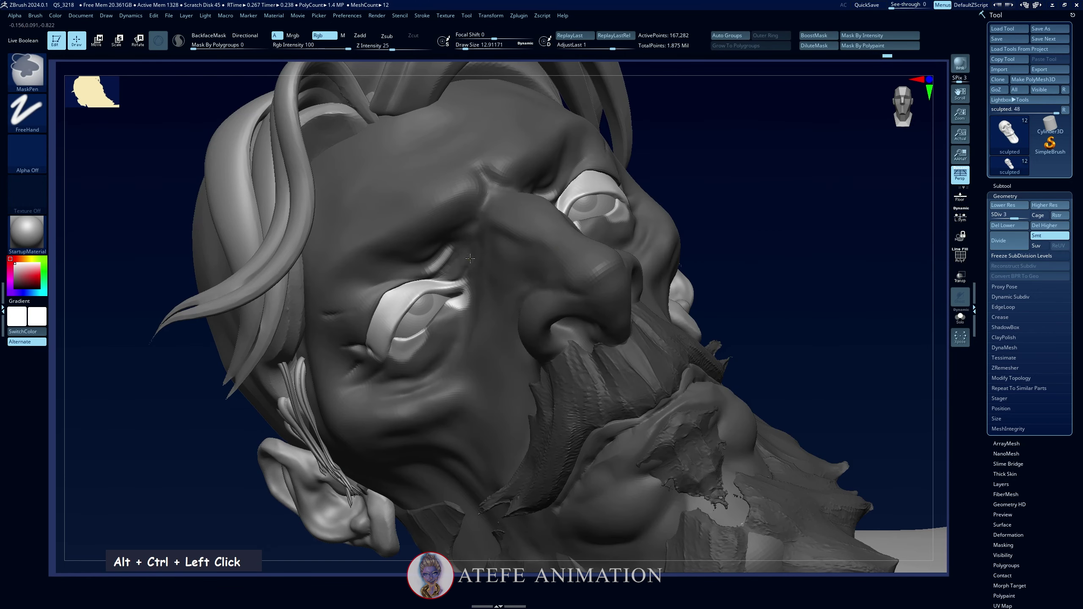
key("space")
left_click(450, 244, "shift")
left_click(723, 197, "ctrl")
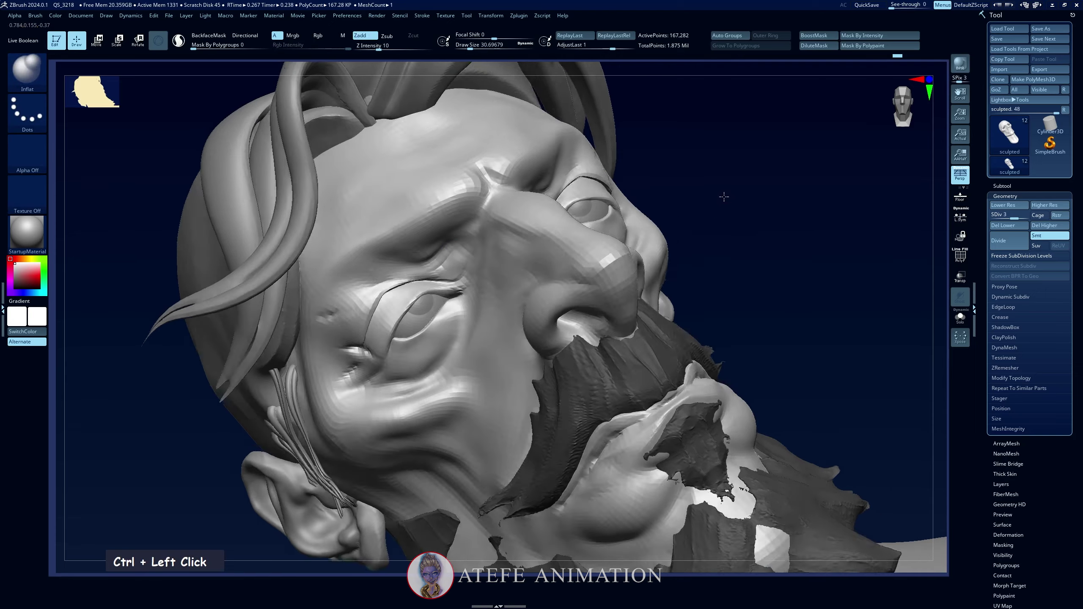
Undo the mask and inflate edits around the inner eye corner and return to the DamStandard brush at a draw size of about 25
key("ctrl+z")
key("b")
key("d")
key("s")
double_click(645, 194)
key("ctrl+z")
key("ctrl+z")
key("ctrl+z")
key("ctrl+z")
key("ctrl+z")
key("ctrl+z")
key("ctrl+z")
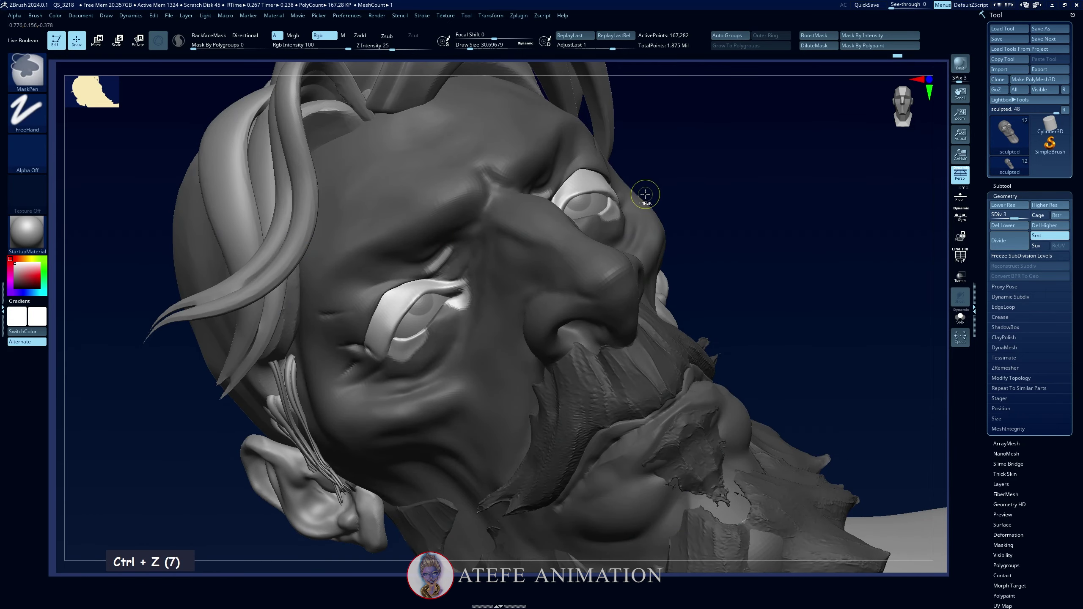
key("ctrl+z")
key("ctrl+z")
key("ctrl+z")
key("ctrl+z")
key("ctrl+z")
key("ctrl+z")
key("ctrl+z")
key("ctrl+z")
key("ctrl+z")
key("space")
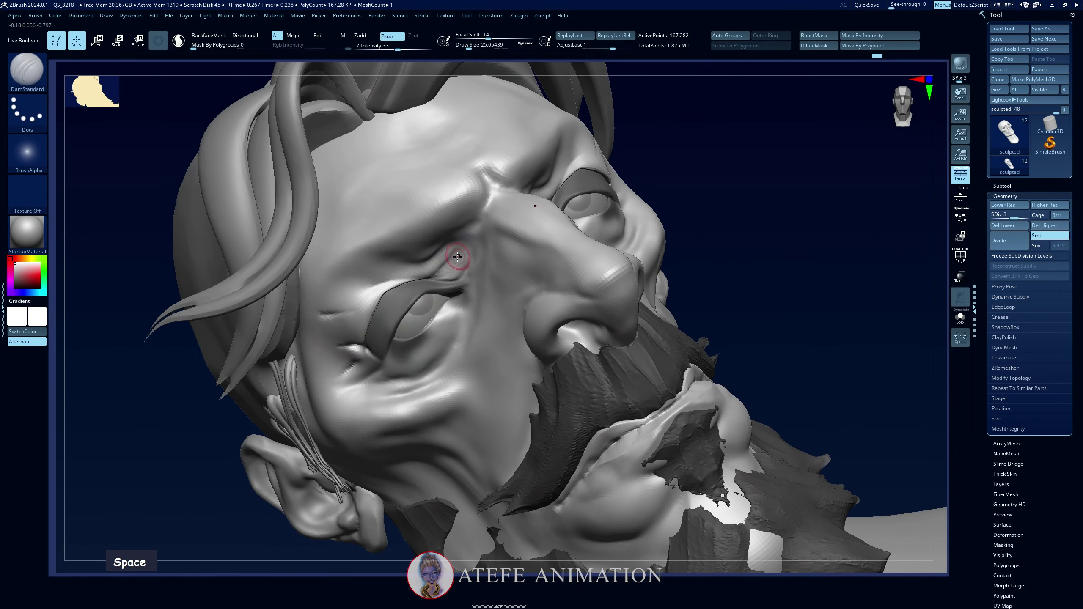
Smooth the skin fold near the inner eye corner and compare the eyes with the reference painting from the front
key("alt+Tab")
key("alt+Tab")
left_click_drag(444, 266, 452, 257, "shift")
key("alt+Tab")
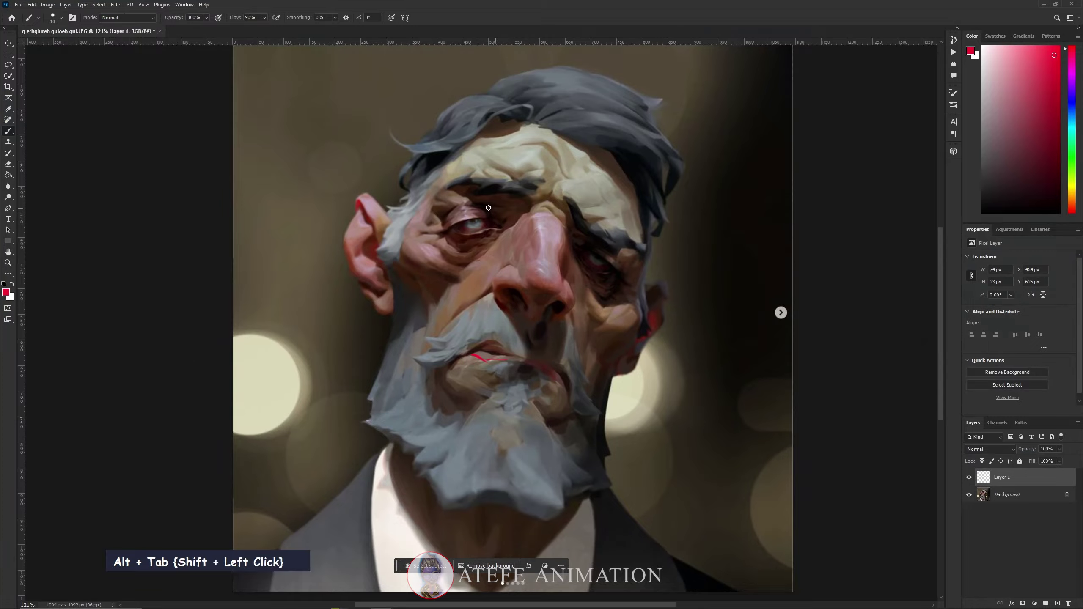
key("alt+Tab")
left_click_drag(810, 273, 737, 305, "shift")
key("alt+Tab")
key("alt+Tab")
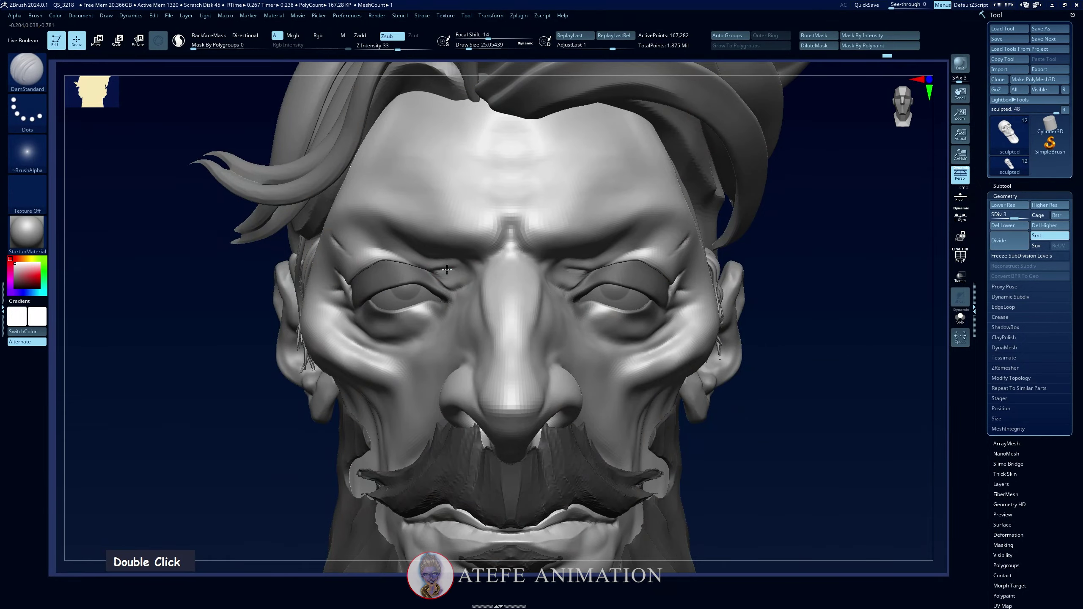
key("alt+Tab")
key("alt+Tab")
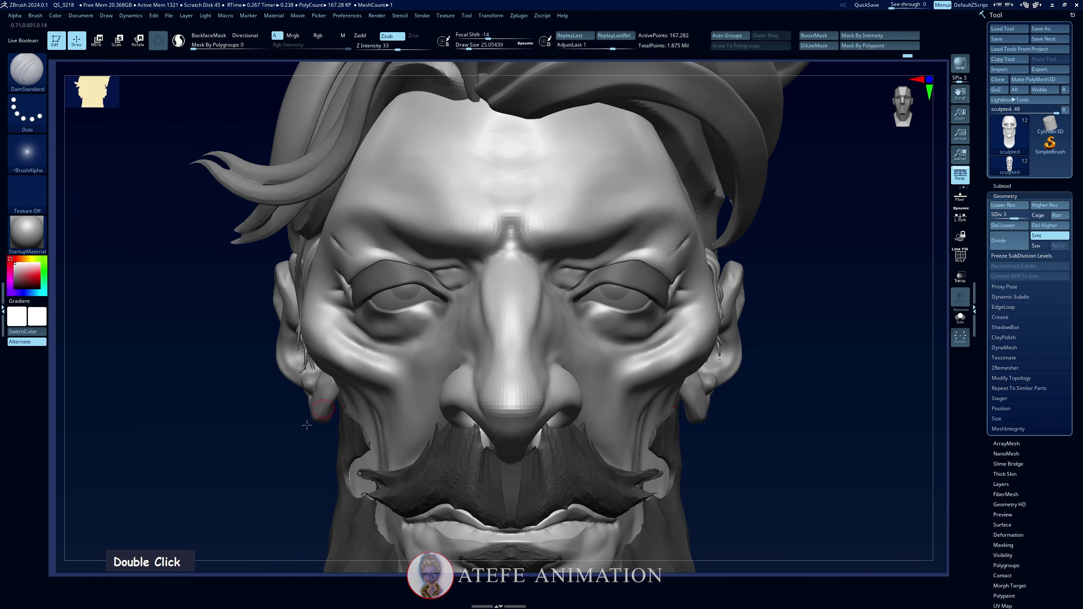
key("alt+Tab")
key("alt+Tab")
Build up the skin above the outer upper eyelid with the ClayBuildup brush and smooth it into the brow
key("b")
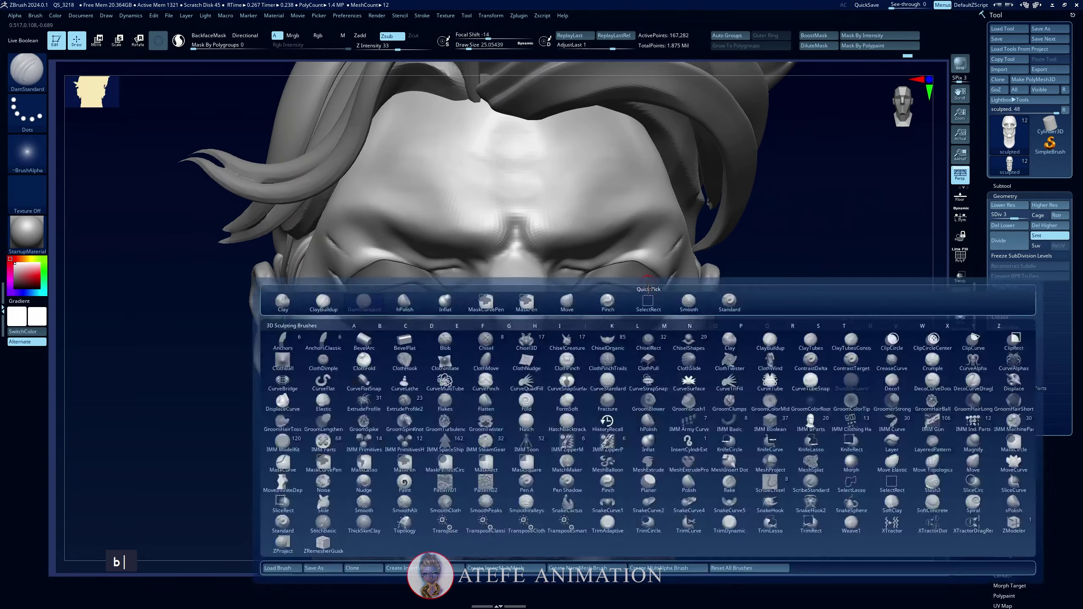
key("c")
key("b")
double_click(365, 258)
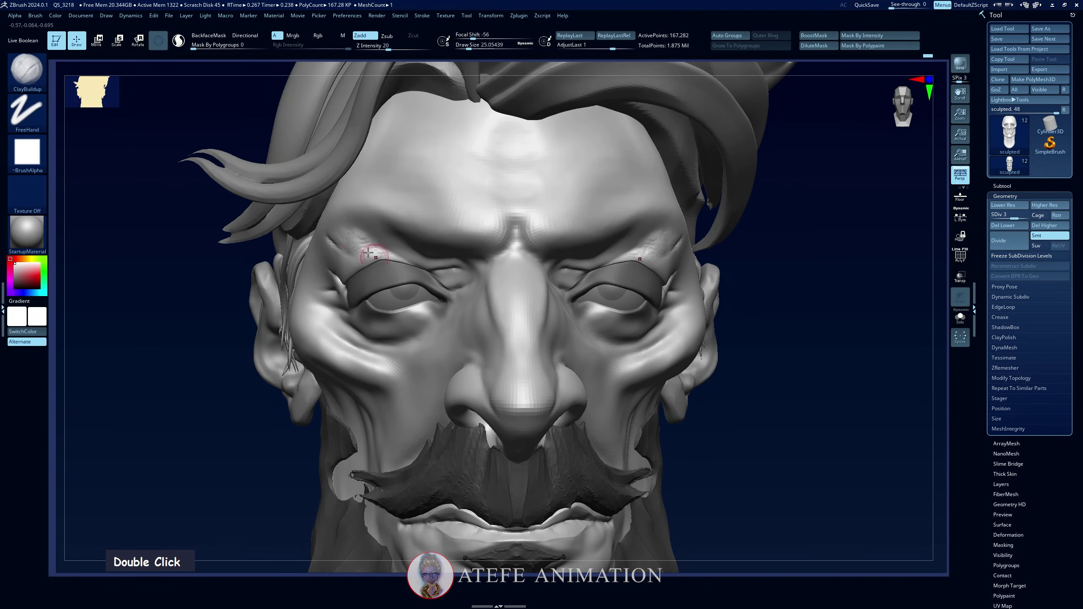
left_click_drag(368, 253, 384, 249, "shift")
left_click_drag(733, 305, 775, 313)
Compare with the reference painting and carve around the outer brow with the ClayBuildup brush at a draw size of about 22
key("alt+Tab")
key("alt+Tab")
key("space")
left_click_drag(203, 414, 256, 415)
mouse_move(322, 239)
left_mouse_down("alt")
mouse_move(333, 247)
mouse_move(315, 250)
left_mouse_up("alt")
mouse_move(805, 295)
left_mouse_down()
mouse_move(757, 288)
mouse_move(826, 290)
left_mouse_up()
key("alt+Tab")
key("alt+Tab")
key("space")
left_click_drag(317, 276, 333, 280, "alt")
mouse_move(802, 290)
left_mouse_down()
mouse_move(724, 286)
mouse_move(761, 256)
mouse_move(789, 253)
mouse_move(805, 271)
mouse_move(869, 277)
left_mouse_up()
Check the outer eye area against the reference painting and smooth the skin just below the outer corner crease
key("alt+Tab")
key("alt+Tab")
key("alt+Tab")
key("alt+Tab")
key("alt+Tab")
key("alt+Tab")
left_click_drag(783, 291, 839, 209, "alt")
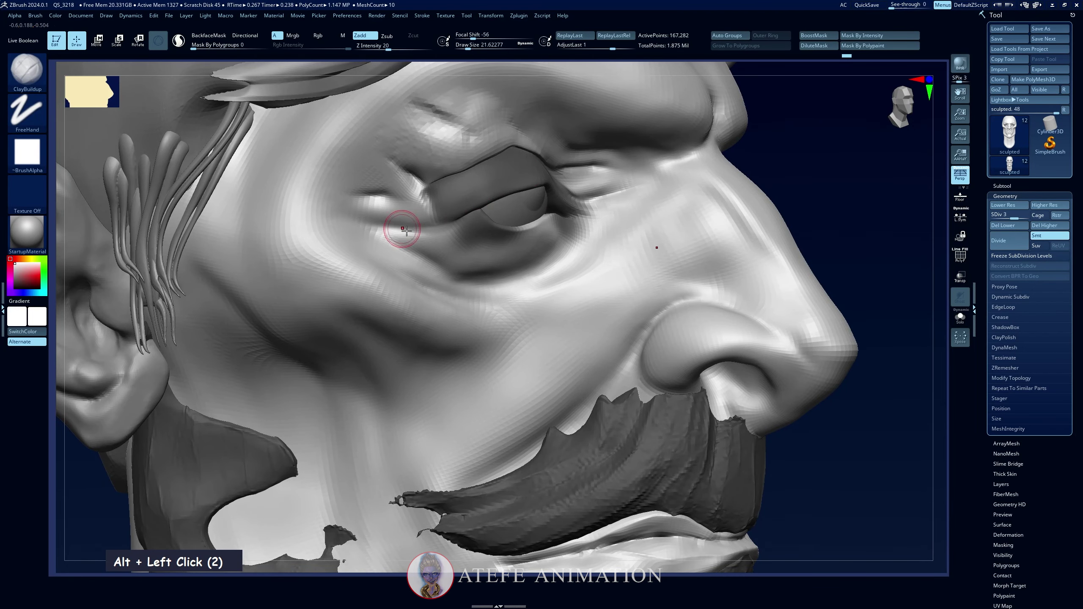
left_click_drag(397, 225, 364, 219, "shift")
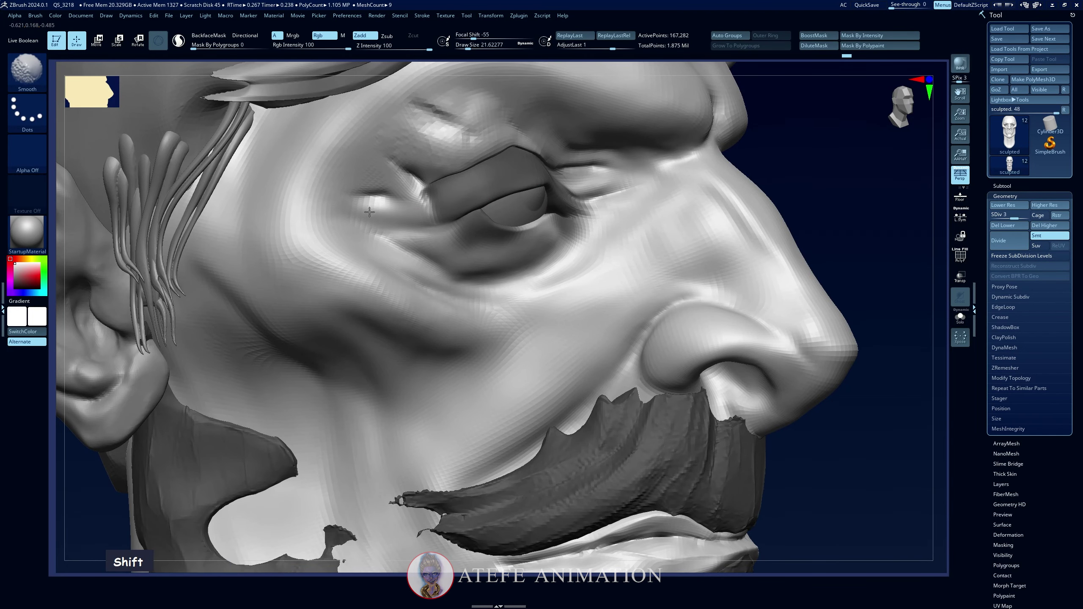
Carve the crease running outward from the outer eye corner with the DamStandard brush
key("b")
key("d")
key("s")
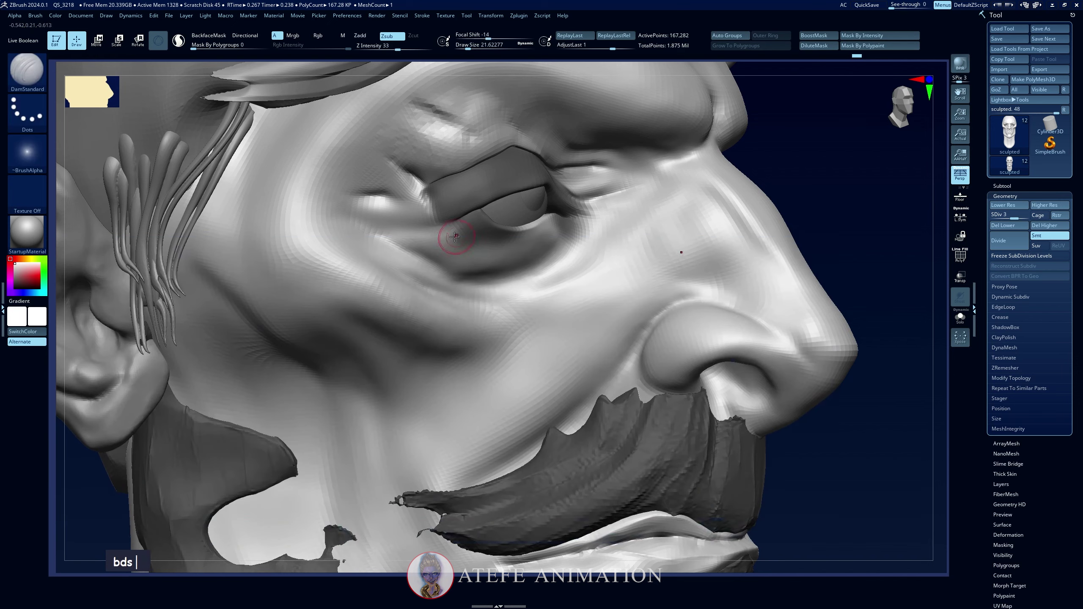
double_click(451, 223)
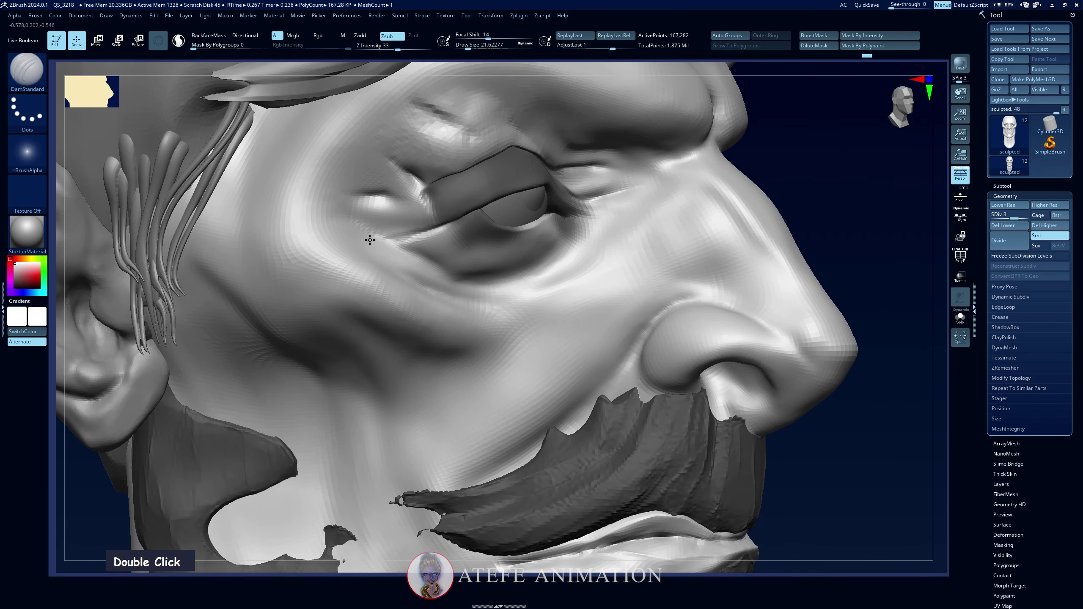
Build up the skin beside the outer eye corner with the ClayBuildup brush, compare it with the reference, and clear the eyelid mask
key("b")
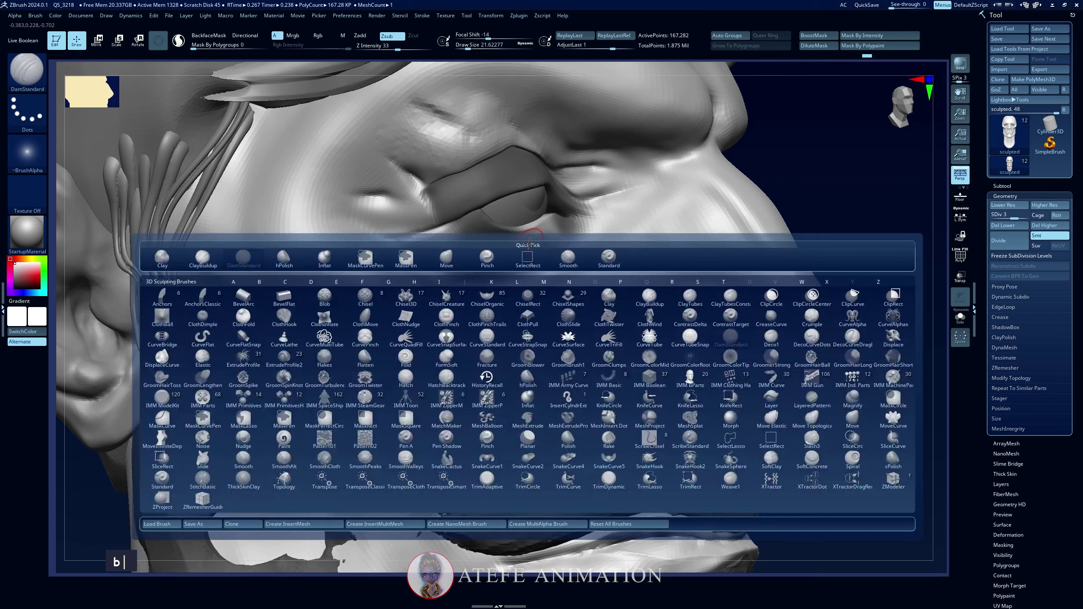
key("c")
key("b")
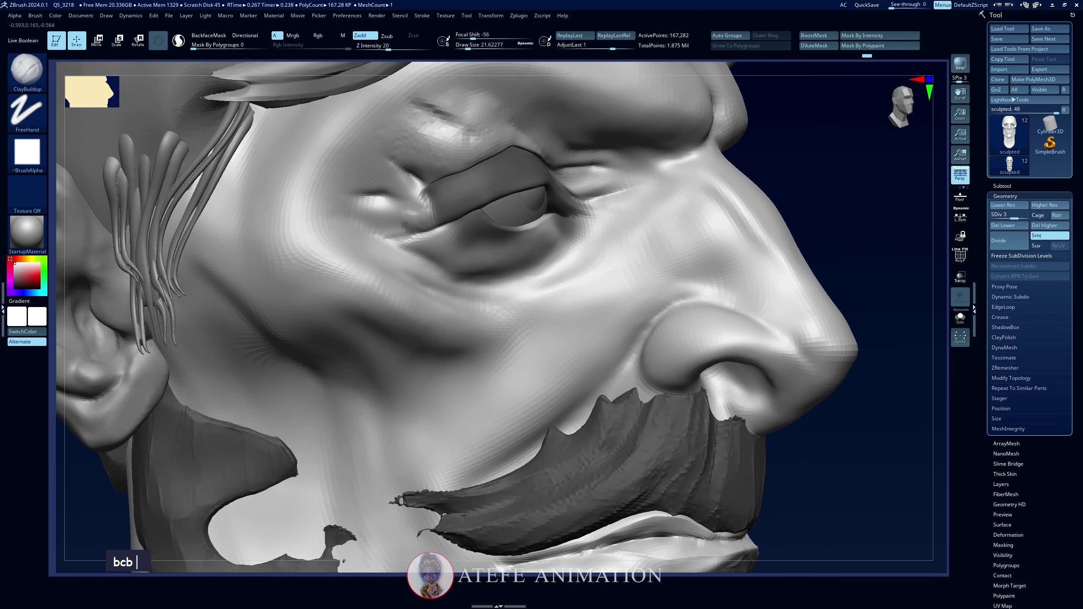
left_click_drag(366, 213, 383, 217)
mouse_move(362, 222)
left_mouse_down()
mouse_move(420, 211)
mouse_move(409, 217)
left_mouse_up()
key("alt+Tab")
key("alt+Tab")
left_click_drag(822, 197, 725, 198, "shift")
mouse_move(252, 467)
left_mouse_down("ctrl")
mouse_move(264, 478)
mouse_move(367, 486)
left_mouse_up("ctrl")
Check the reference painting, then fill and smooth the transition between the upper eyelid's outer end and the neighbouring fold
key("alt+Tab")
key("alt+Tab")
double_click(435, 209)
left_click_drag(435, 208, 422, 192, "shift")
Compare with the reference painting and sharpen the creases at the upper eyelid's outer end and lid edge with the DamStandard brush
key("alt+Tab")
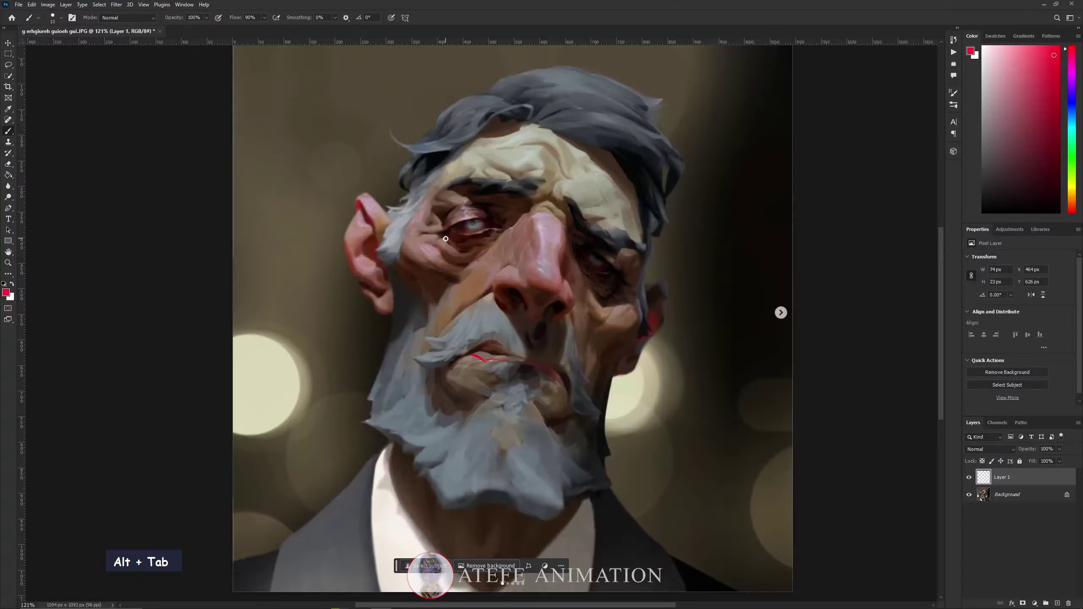
key("alt+Tab")
key("b")
key("d")
key("s")
left_click_drag(810, 192, 853, 194)
mouse_move(423, 195)
left_mouse_down()
mouse_move(442, 200)
mouse_move(426, 194)
left_mouse_up()
left_click_drag(525, 221, 544, 217)
left_click_drag(810, 232, 729, 234, "shift")
Check the reference again, thicken the fold next to the outer eye corner with the ClayBuildup brush, and smooth it
key("alt+Tab")
key("alt+Tab")
left_click_drag(235, 384, 232, 457, "alt")
left_click_drag(201, 437, 256, 434)
key("b")
key("c")
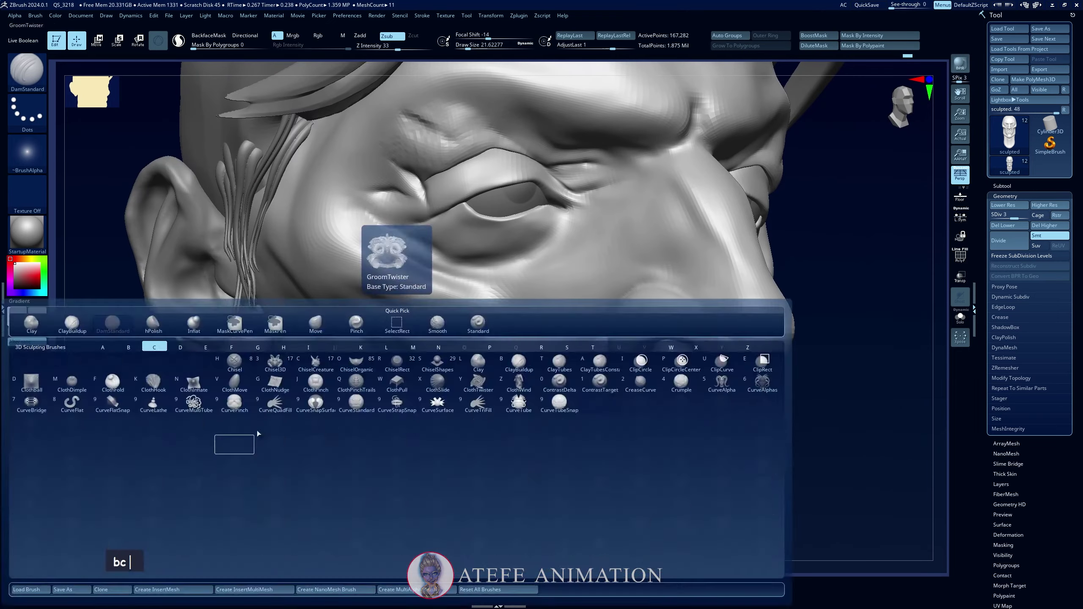
key("b")
double_click(399, 204)
left_click_drag(430, 203, 400, 206, "shift")
Compare with the reference, mask thin wrinkle lines on the upper eyelid at a draw size of about 6, and invert the mask
left_click_drag(230, 405, 171, 405, "shift")
left_click_drag(213, 384, 243, 418, "alt")
key("alt+Tab")
key("alt+Tab")
left_click_drag(198, 447, 260, 439)
left_click_drag(260, 439, 256, 463, "alt")
key("space")
key("space")
mouse_move(472, 215)
left_mouse_down()
mouse_move(461, 214)
mouse_move(469, 208)
left_mouse_up()
left_click(493, 201, "ctrl")
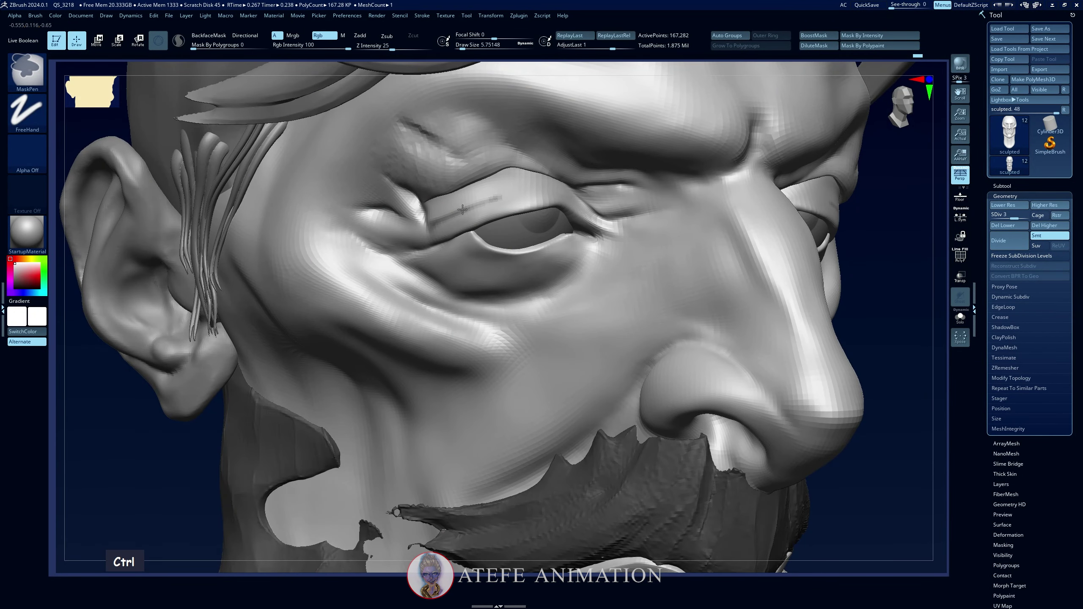
left_click_drag(200, 443, 145, 444, "shift")
left_click_drag(539, 187, 522, 178, "ctrl")
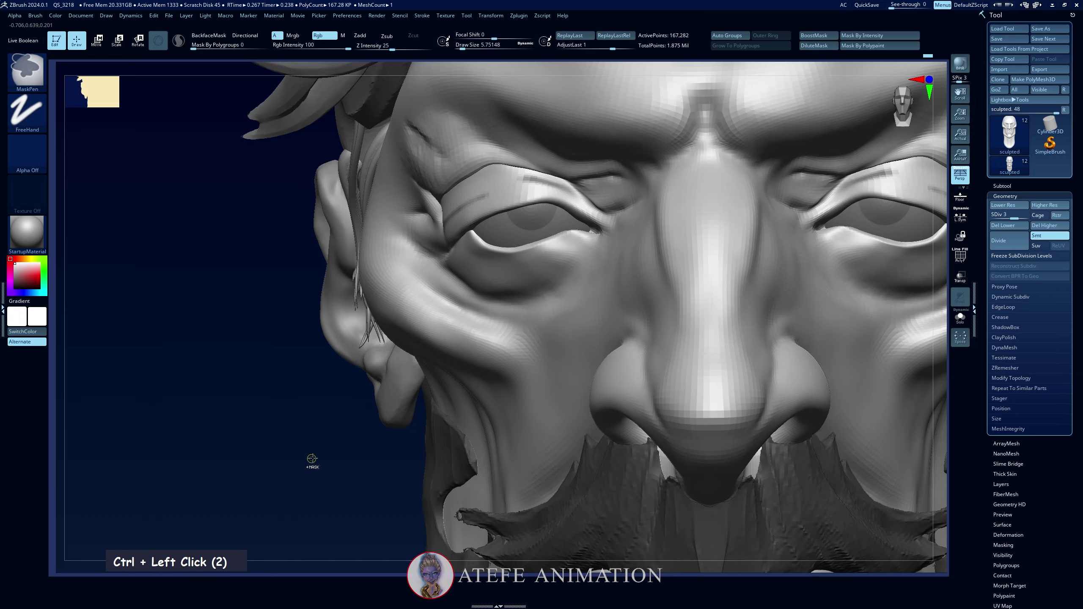
left_click_drag(311, 458, 358, 440)
Press the unmasked eyelid wrinkle lines inward with the Inflat brush at a draw size of about 44, and invert the mask
key("b")
key("i")
key("n")
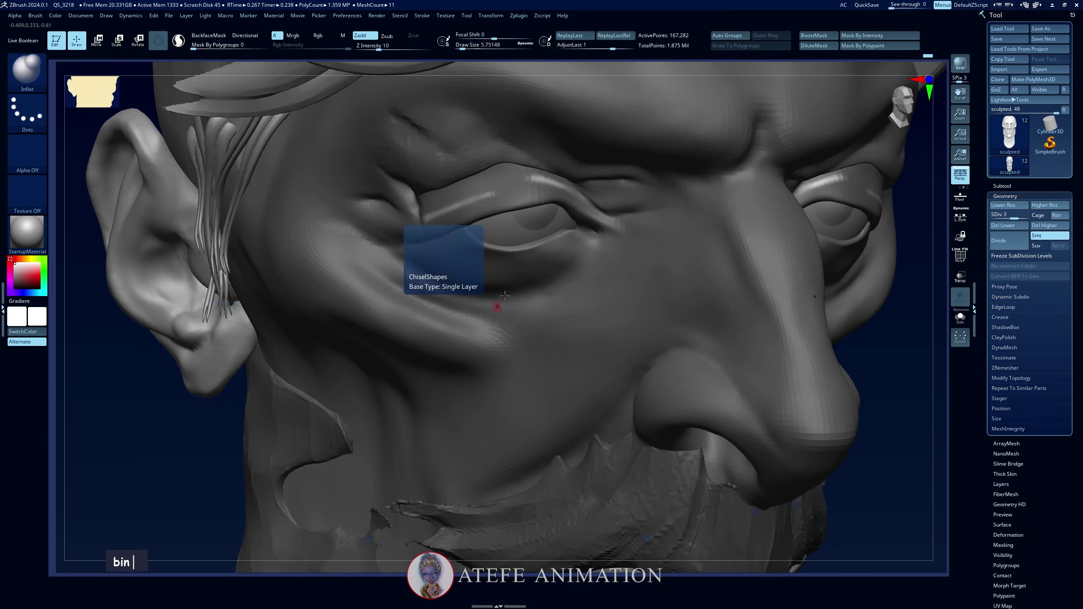
key("space")
left_click_drag(489, 198, 431, 216, "alt")
left_click_drag(580, 187, 555, 180, "alt")
left_click(241, 406, "ctrl")
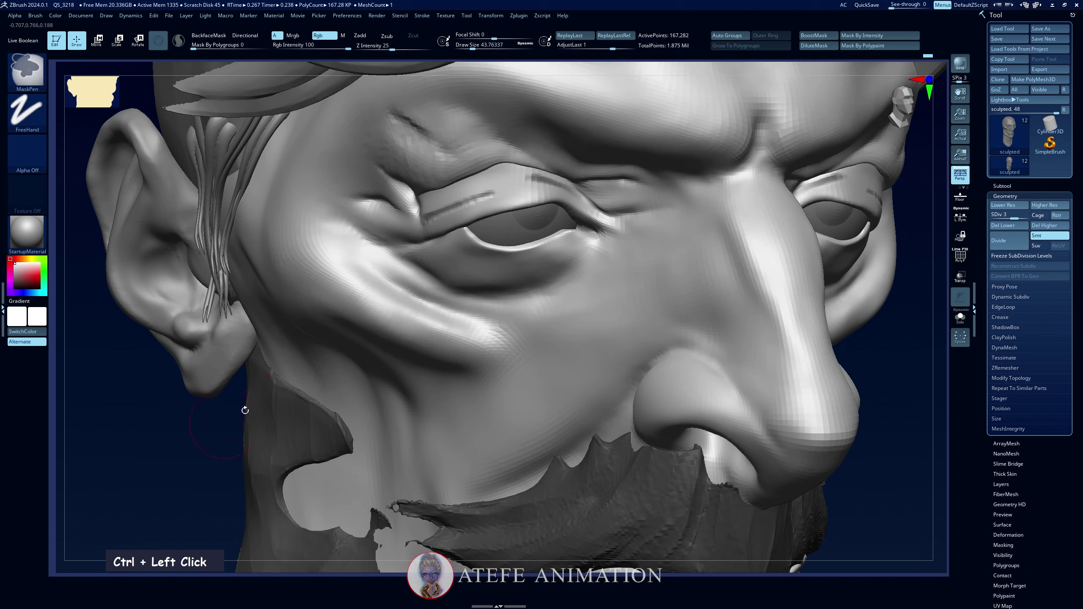
Build up the outer half of the upper eyelid around the masked wrinkle with the ClayBuildup brush at a draw size of about 25
key("b")
key("c")
key("b")
key("space")
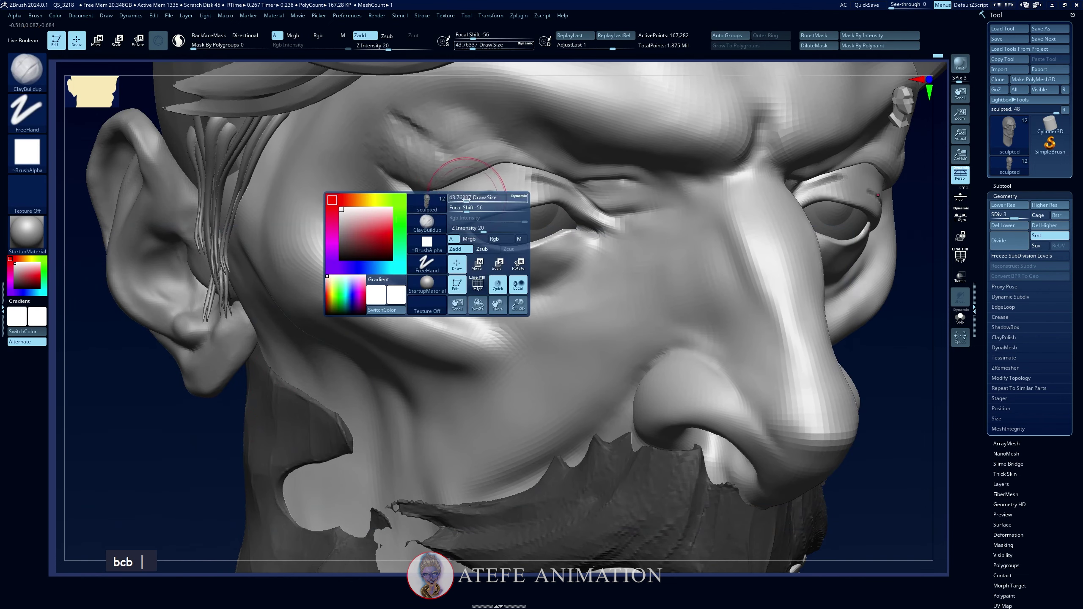
left_click_drag(497, 190, 436, 217)
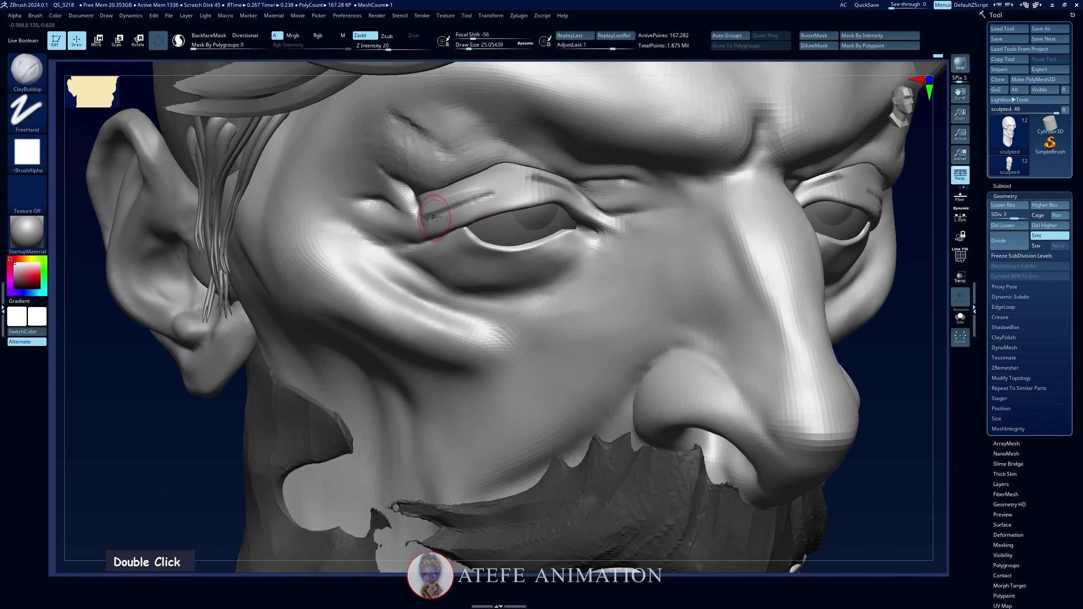
Build up the skin along the inner eyelid wrinkle with the ClayBuildup brush at a draw size of about 13
left_click_drag(900, 367, 734, 354)
key("space")
left_click_drag(530, 182, 527, 182)
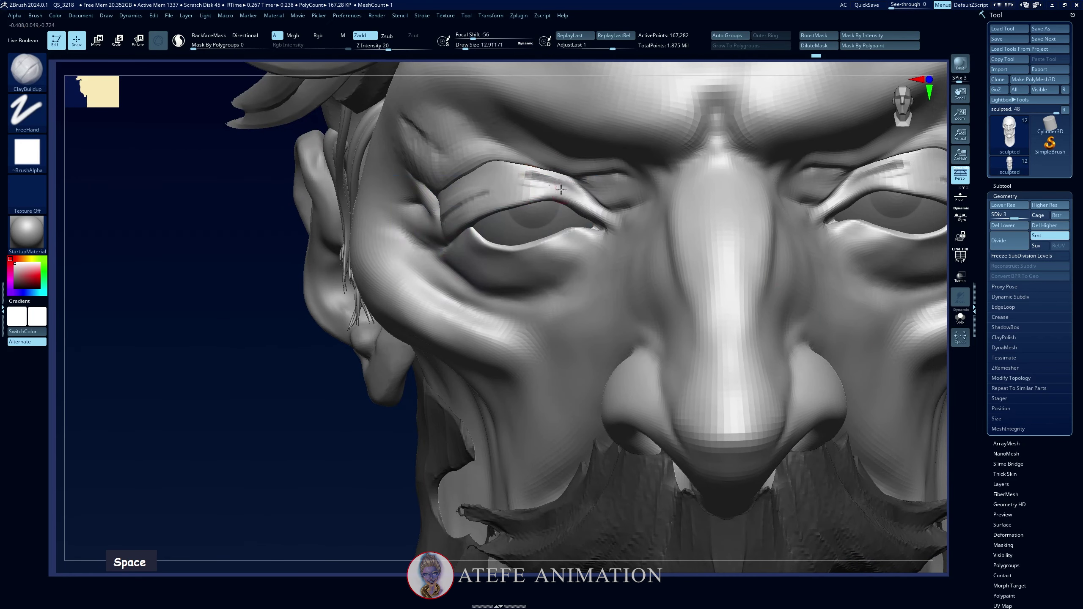
double_click(551, 186)
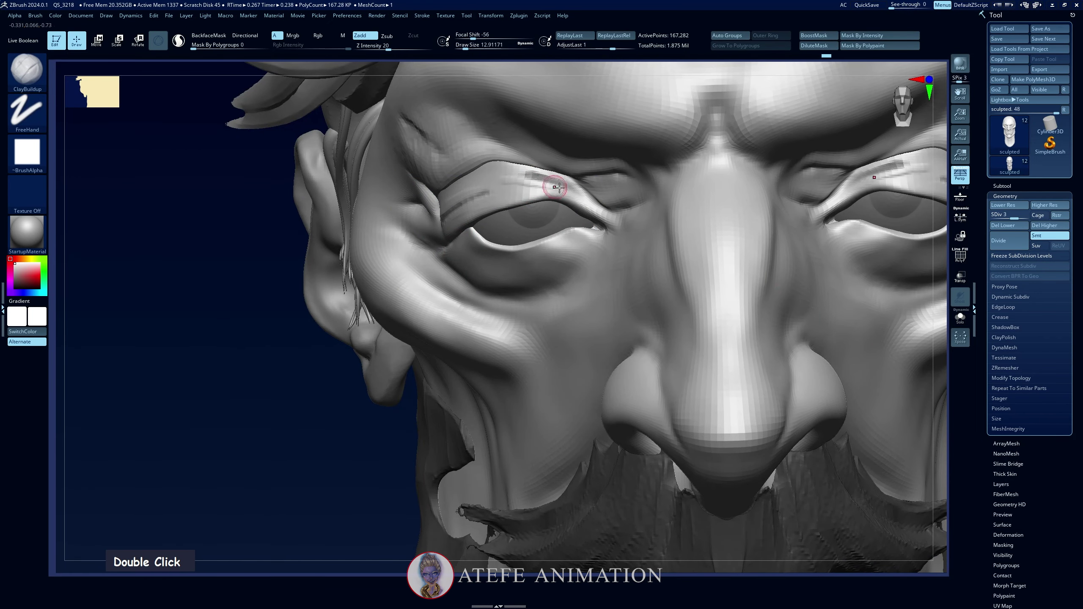
left_click_drag(277, 504, 298, 463)
Try clearing the eyelid mask and previewing a higher subdivision level, and undo the mask clearing
left_click_drag(204, 481, 218, 501, "ctrl")
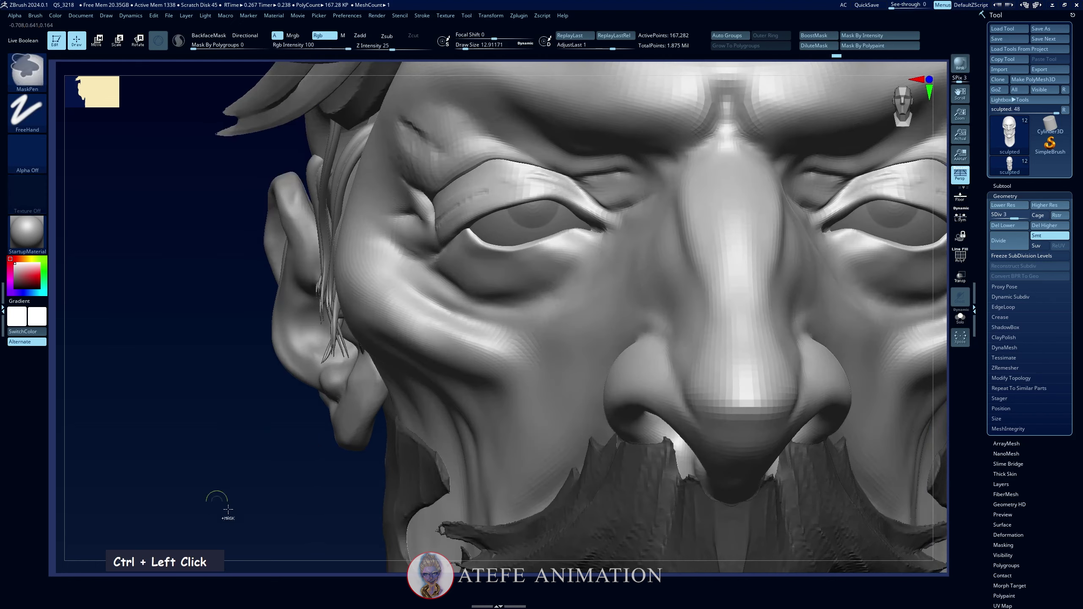
key("d")
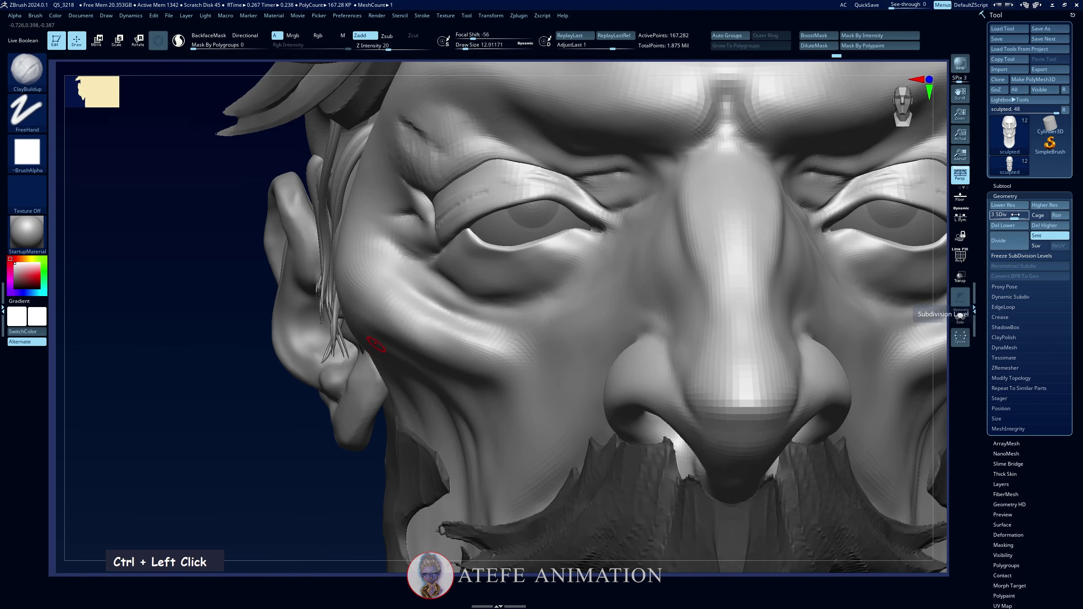
left_click_drag(237, 441, 237, 475)
key("ctrl+z")
key("ctrl+z")
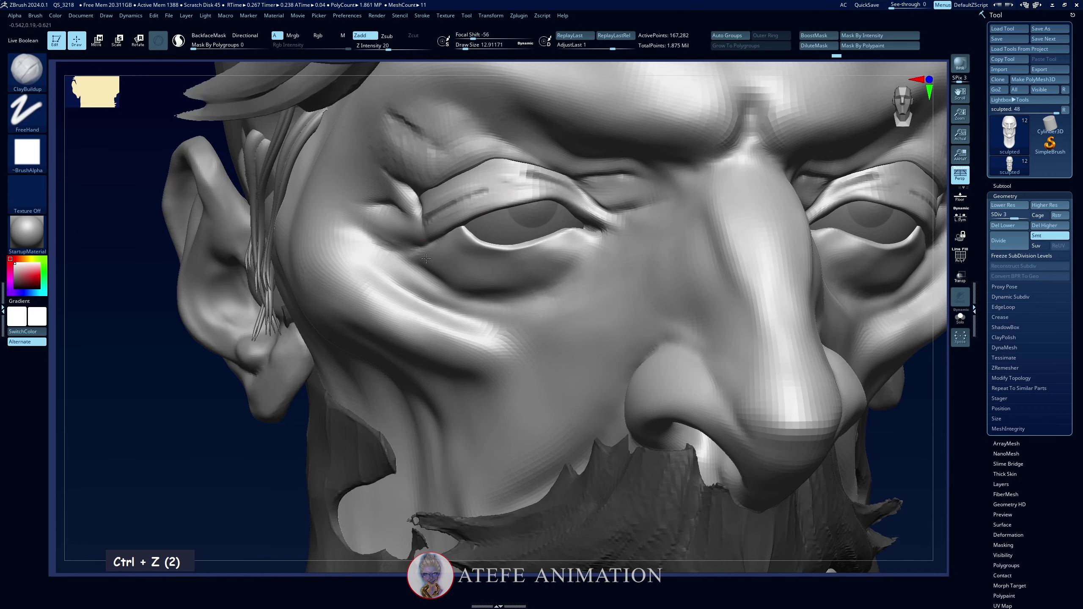
Add ClayBuildup strokes along the masked wrinkles across the upper eyelid, working from the front and side
left_click_drag(209, 441, 227, 444)
double_click(444, 200)
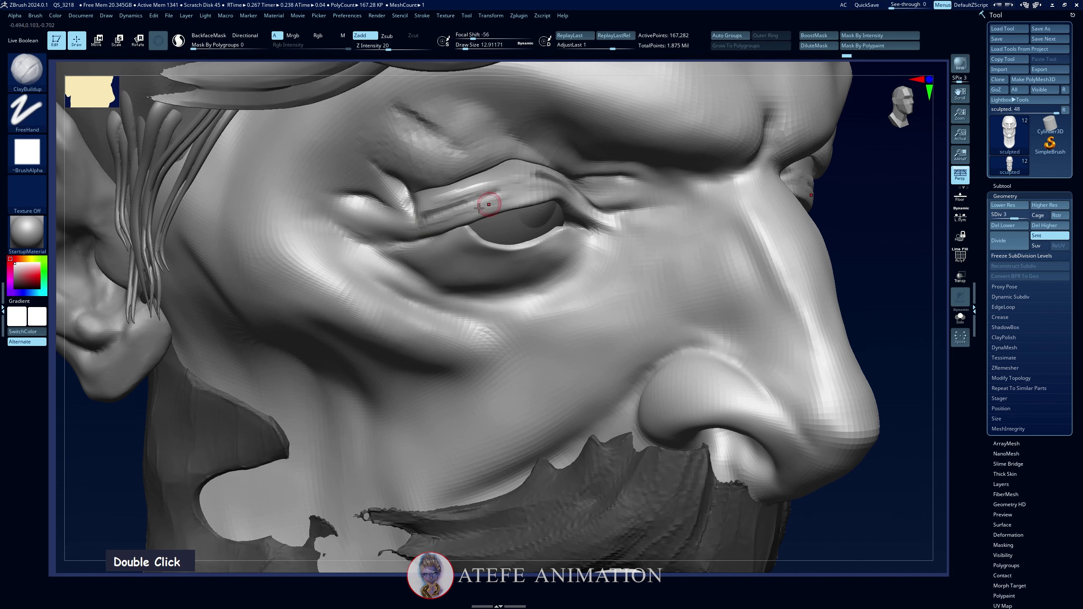
left_click_drag(844, 232, 823, 219)
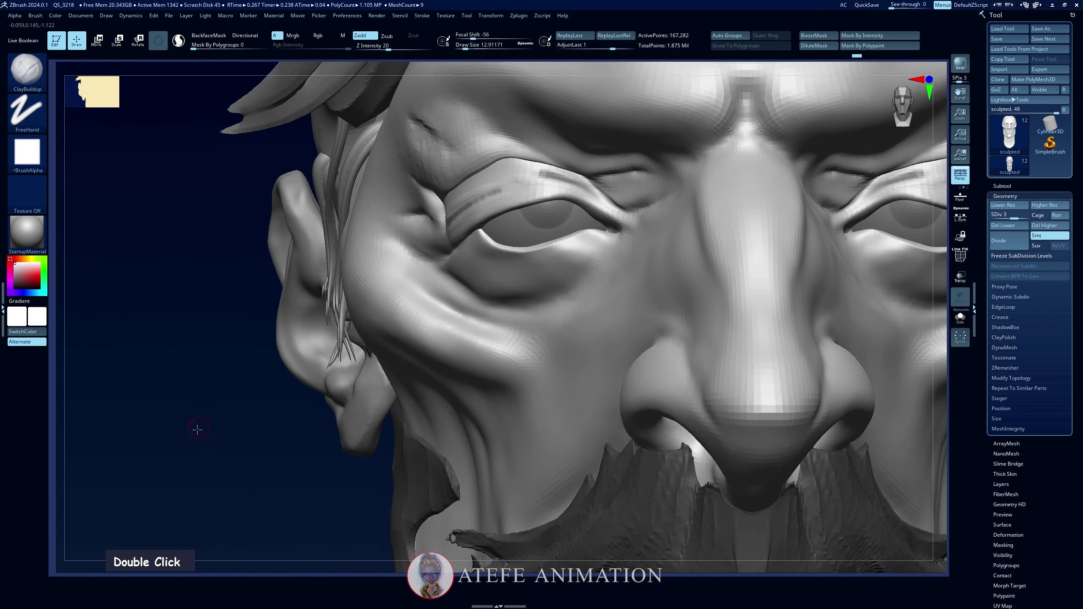
left_click_drag(198, 428, 189, 451, "alt")
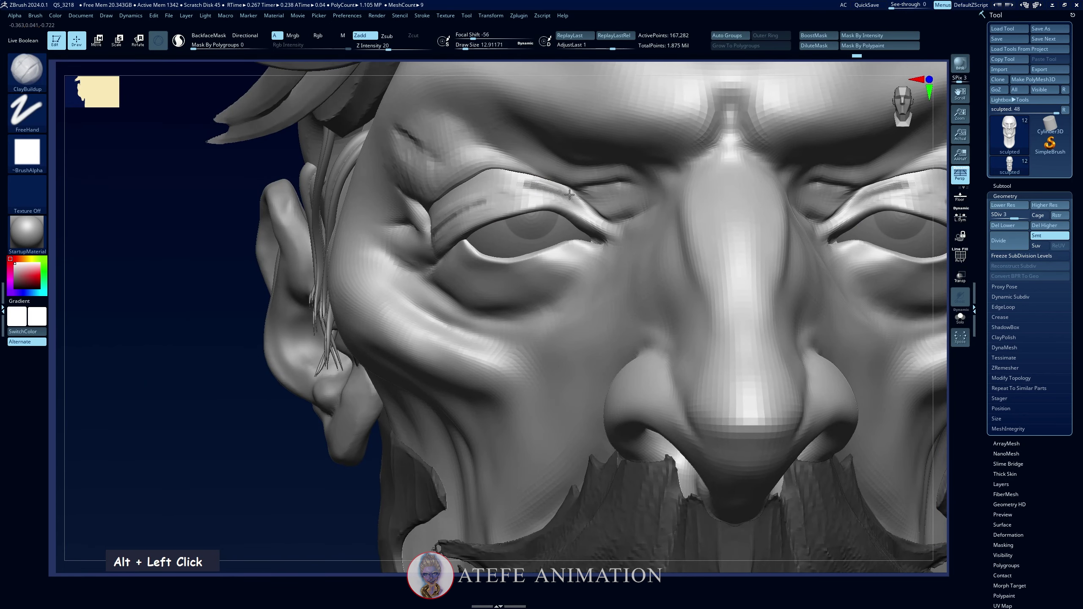
left_click_drag(233, 459, 379, 295)
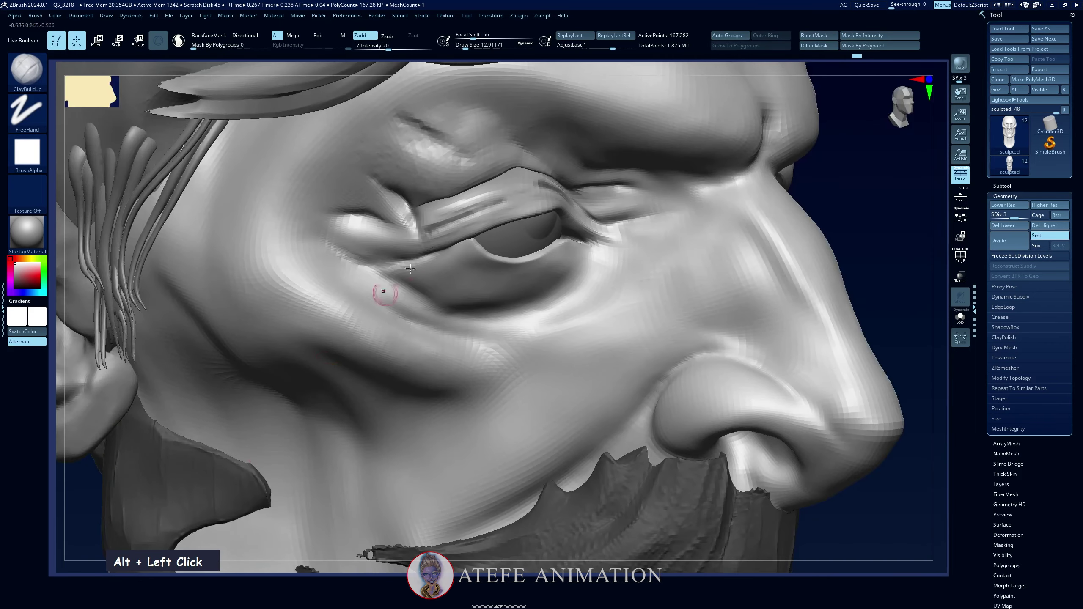
mouse_move(429, 223)
left_mouse_down()
mouse_move(497, 202)
mouse_move(537, 209)
mouse_move(513, 199)
left_mouse_up()
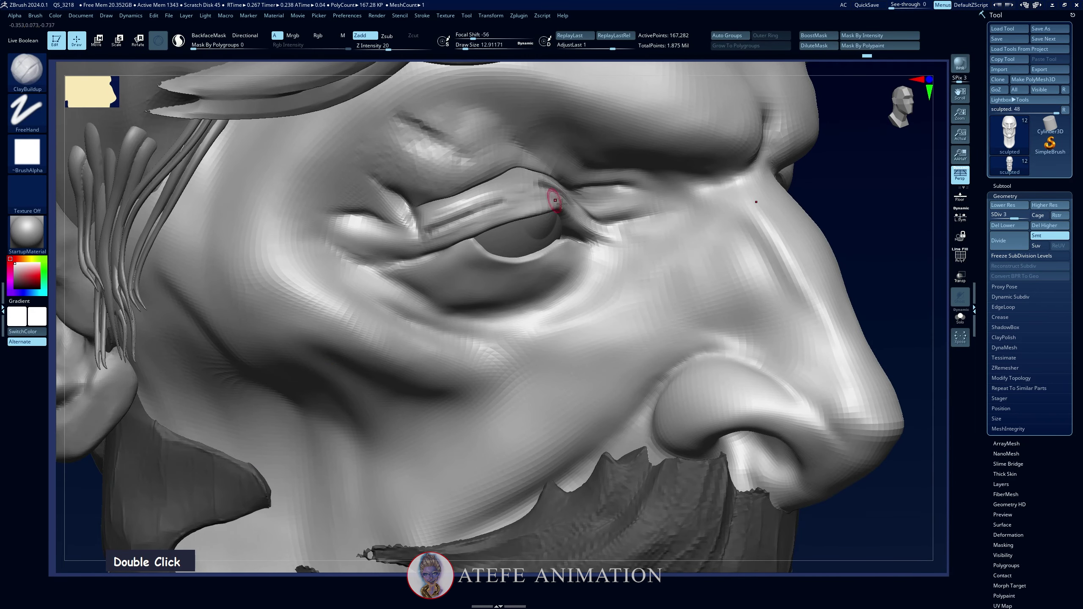
Clear the mask on the upper eyelids and raise the head to subdivision level 4
left_click_drag(874, 215, 855, 214)
left_click(219, 403, "ctrl")
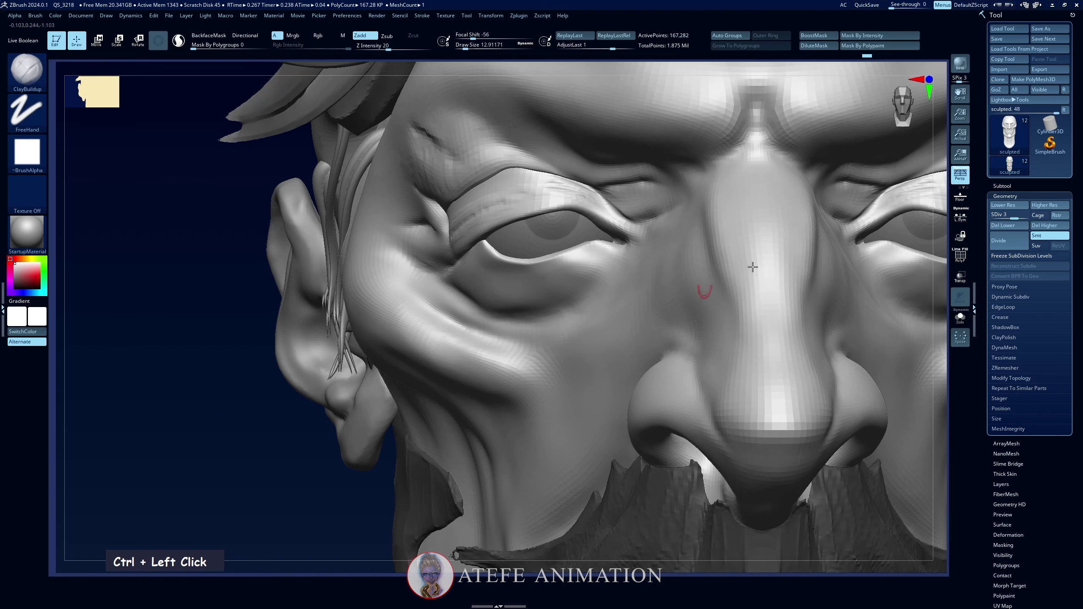
left_click_drag(1018, 215, 1029, 218)
Soften and refine the upper eyelid wrinkles, using draw sizes of about 20 and 11
key("space")
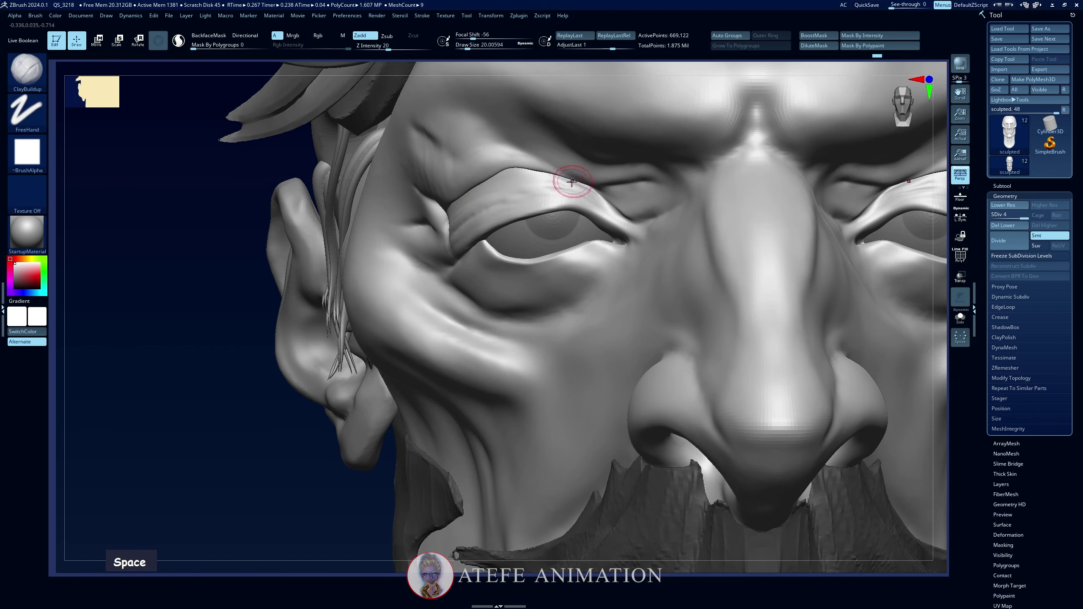
left_click_drag(508, 203, 495, 205, "shift")
left_click_drag(257, 418, 400, 423)
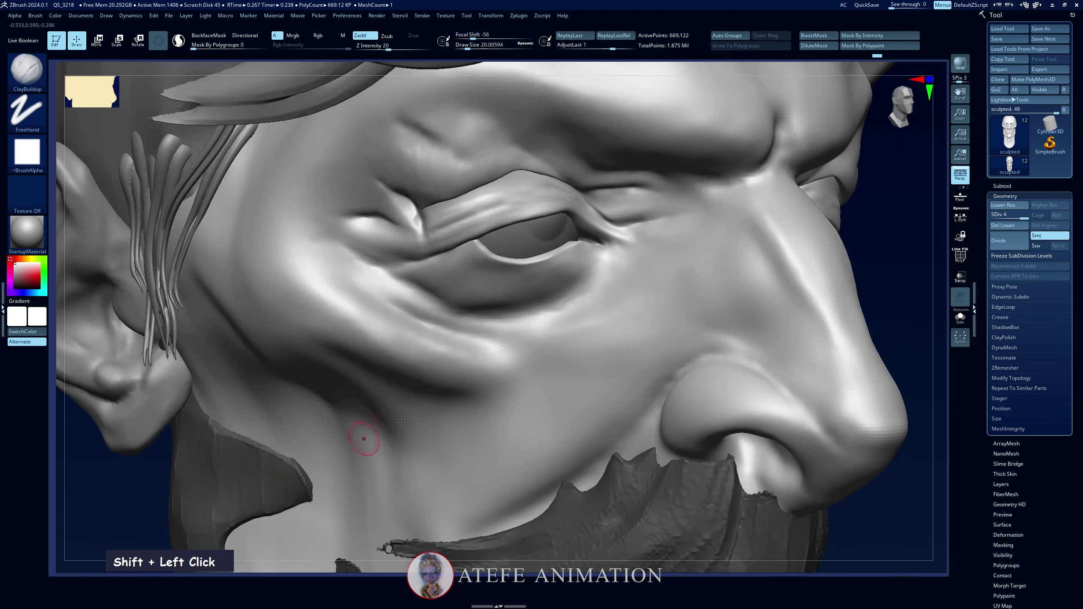
mouse_move(892, 241)
left_mouse_down()
mouse_move(825, 244)
mouse_move(902, 241)
left_mouse_up()
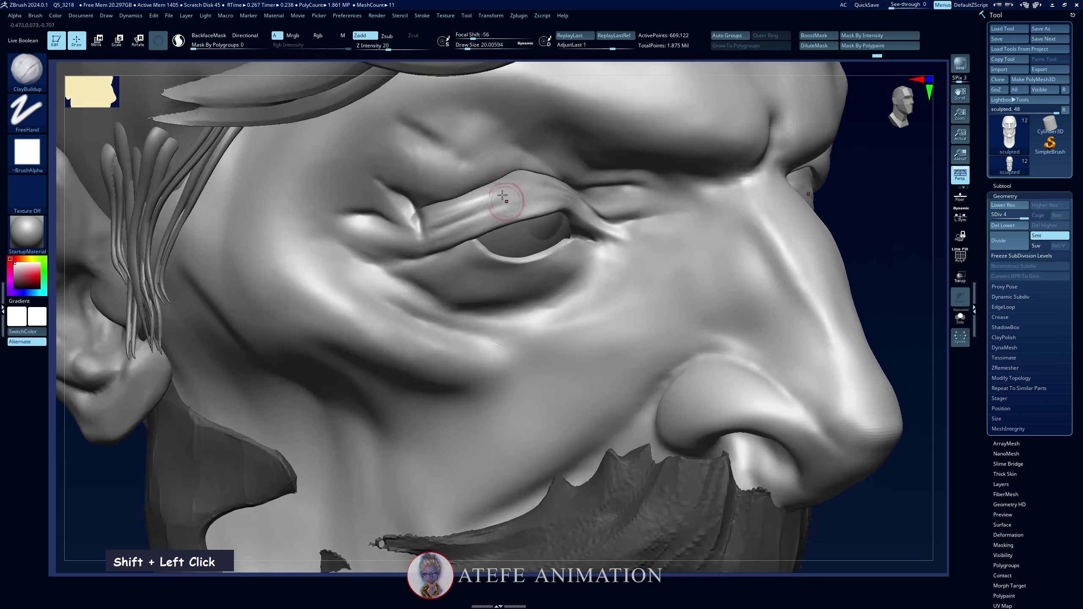
key("space")
left_click_drag(505, 196, 497, 195)
left_click(494, 195, "shift")
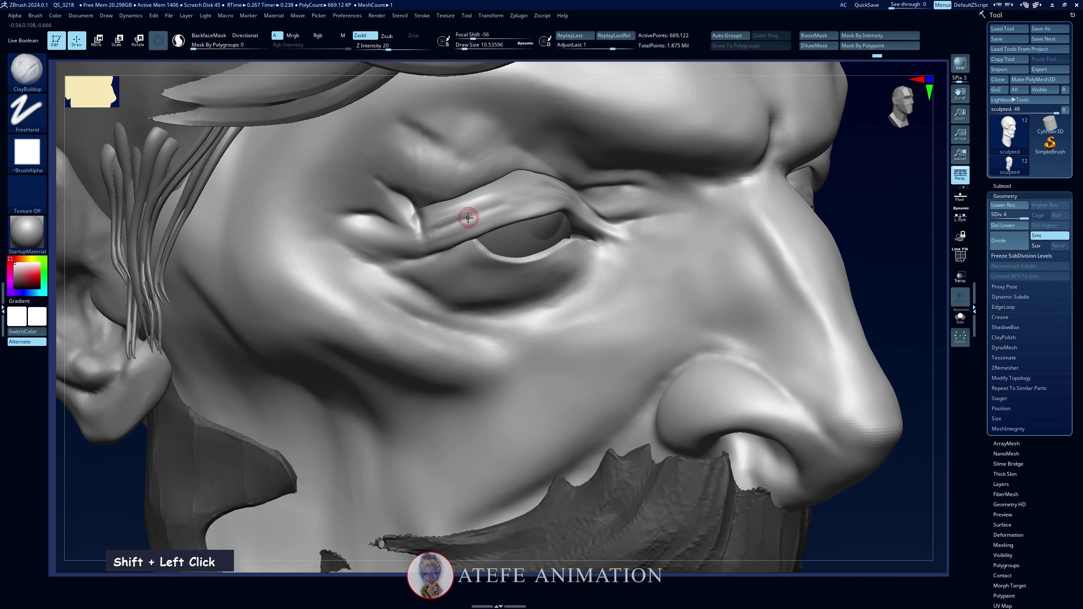
Switch to the Pinch brush for tightening the upper eyelid wrinkles
key("b")
key("p")
key("i")
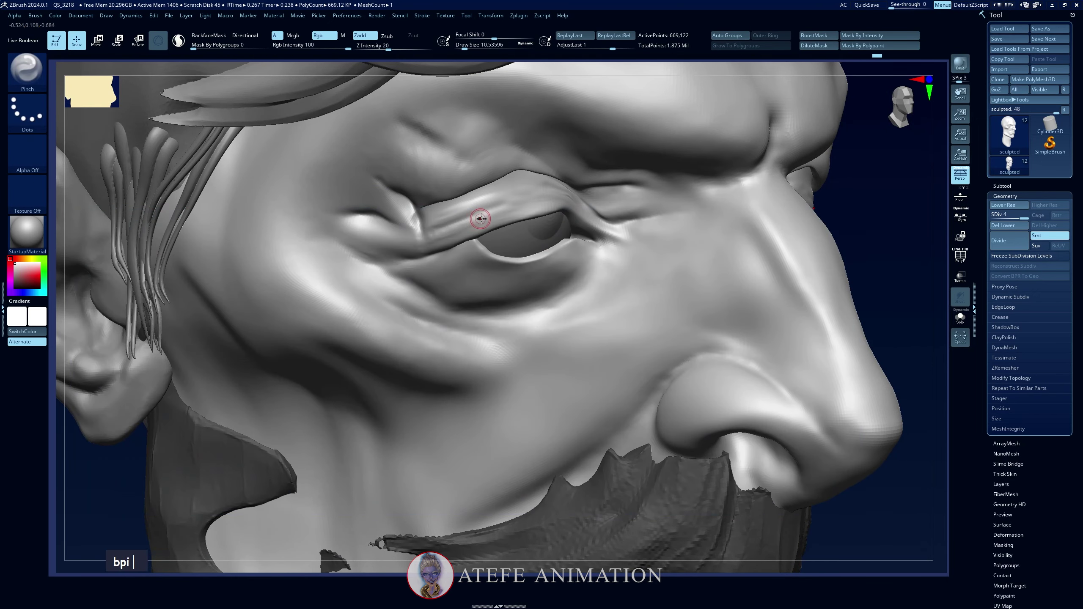